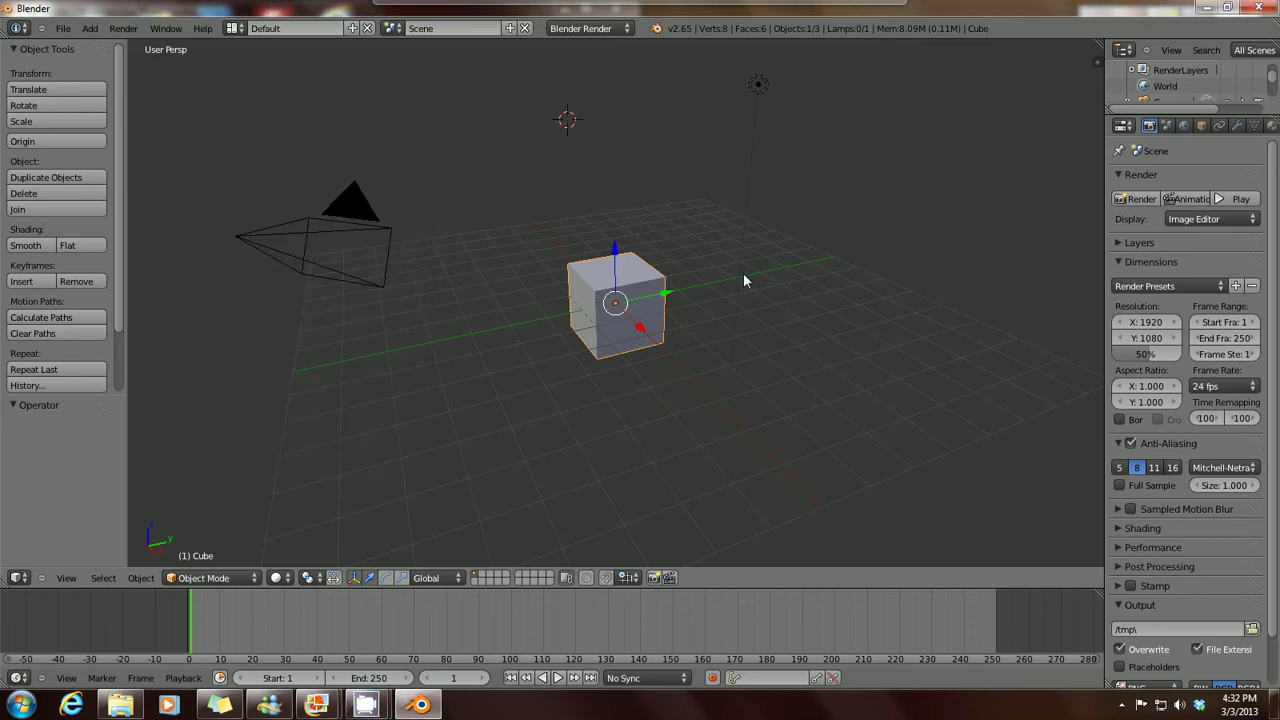
# Step: Open the "3rd tut tex" notes image, read the list of selection types, modifiers and shortcuts, and minimize it
pyautogui.scroll(-2, 500, 362)
pyautogui.moveTo(540, 389); pyautogui.dragTo(536, 346, button='middle')
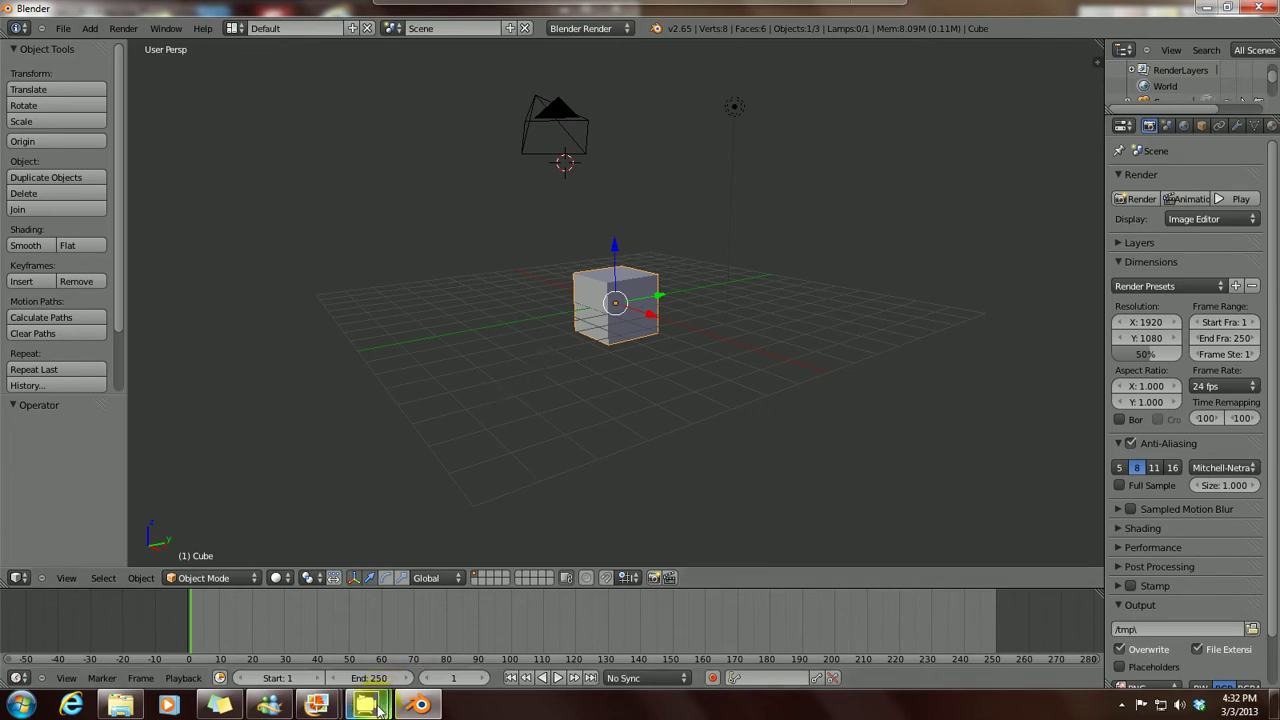
pyautogui.moveTo(375, 707)
pyautogui.moveTo(317, 706)
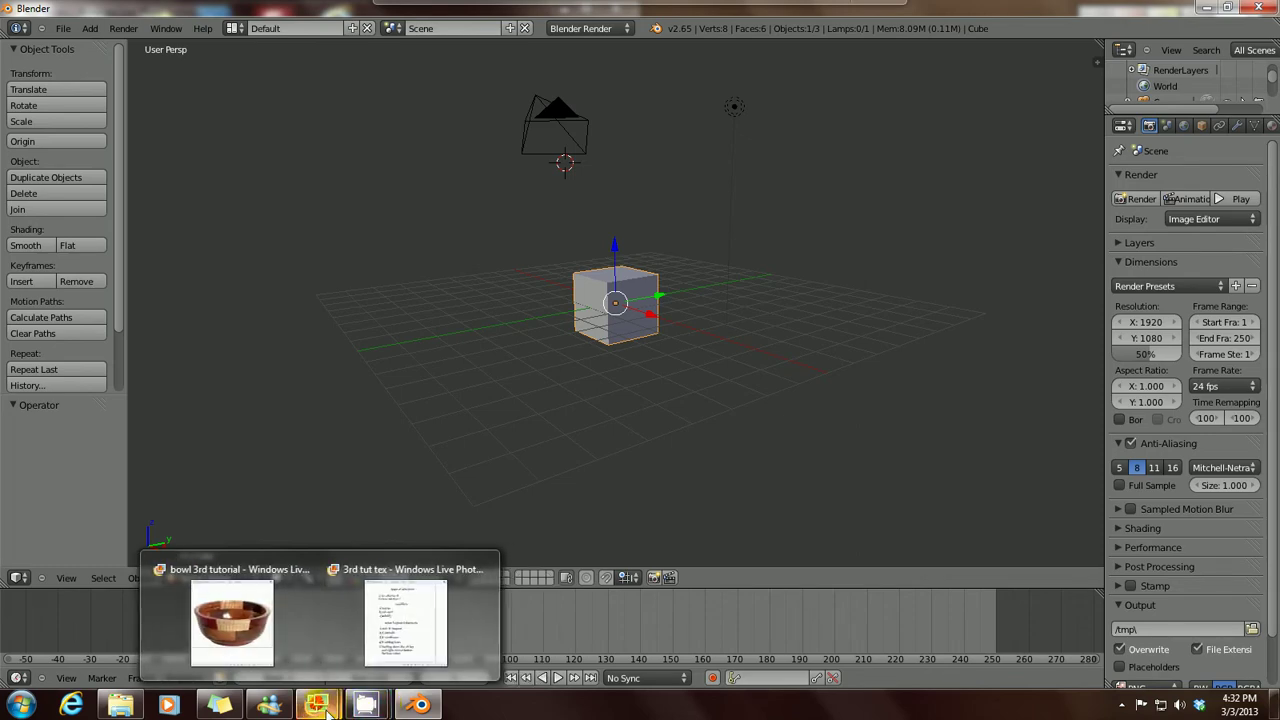
pyautogui.click(420, 640)
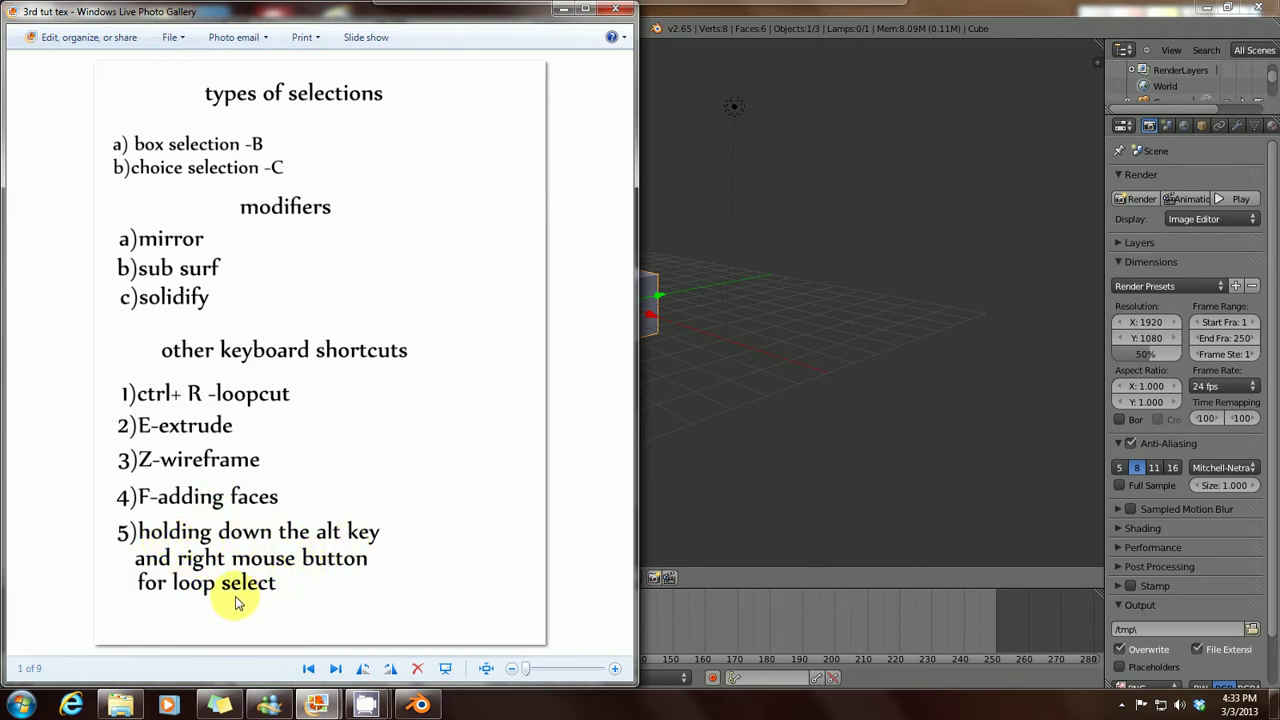
pyautogui.click(561, 10)
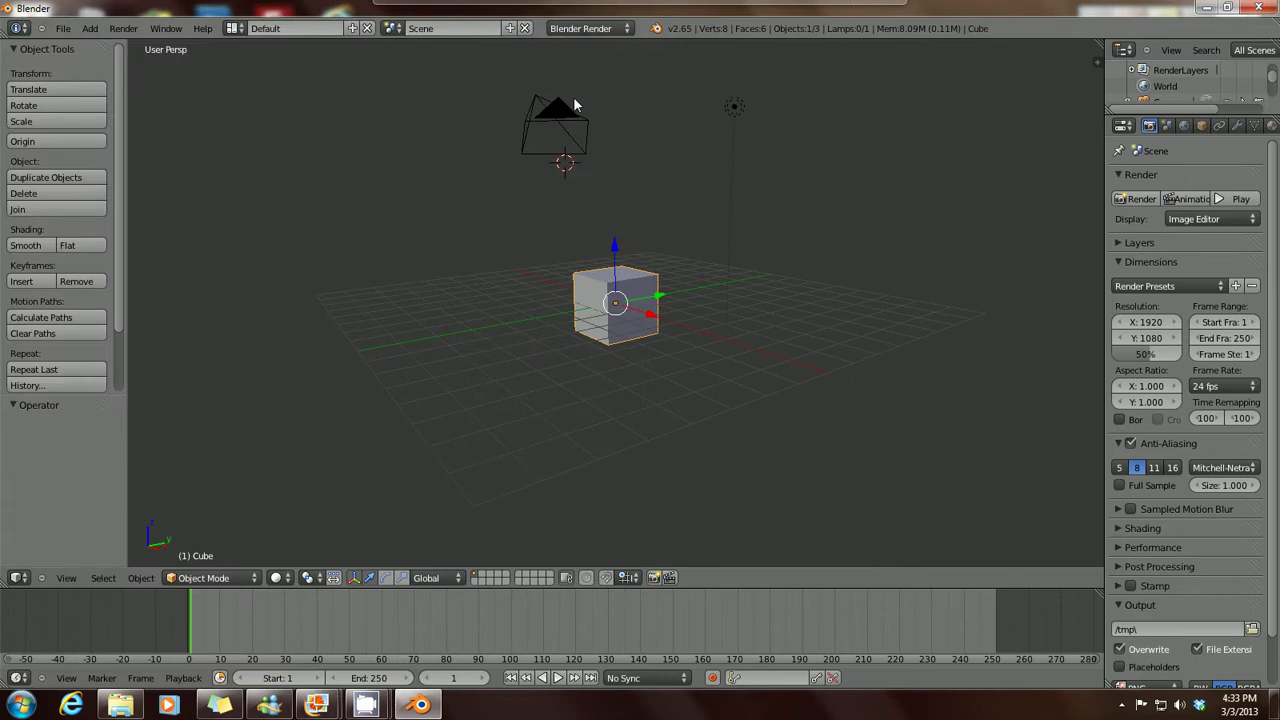
# Step: Move the default cube up about 1.52 units along the Z axis
pyautogui.moveTo(617, 275); pyautogui.dragTo(610, 230)
pyautogui.moveTo(610, 240); pyautogui.dragTo(515, 397, button='middle')
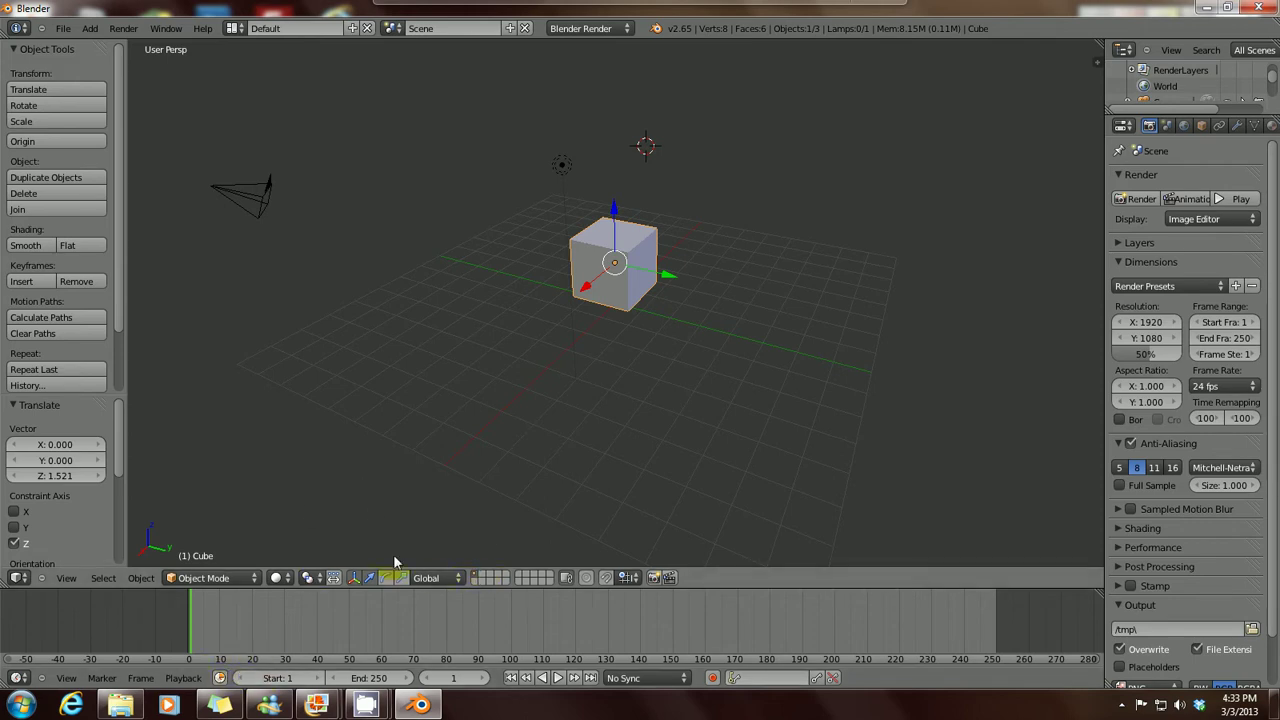
# Step: Open the "bowl 3rd tutorial" photo, examine the wooden bowl's shape as reference, and minimize it
pyautogui.moveTo(332, 708)
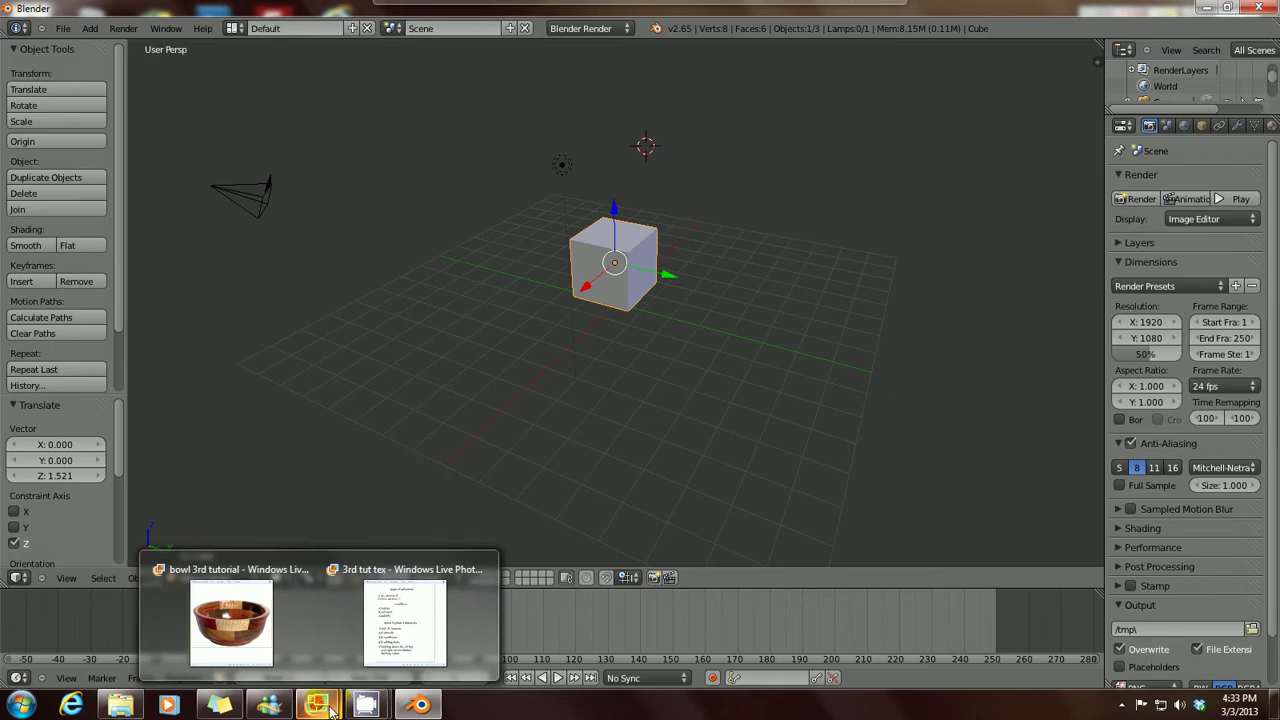
pyautogui.click(235, 622)
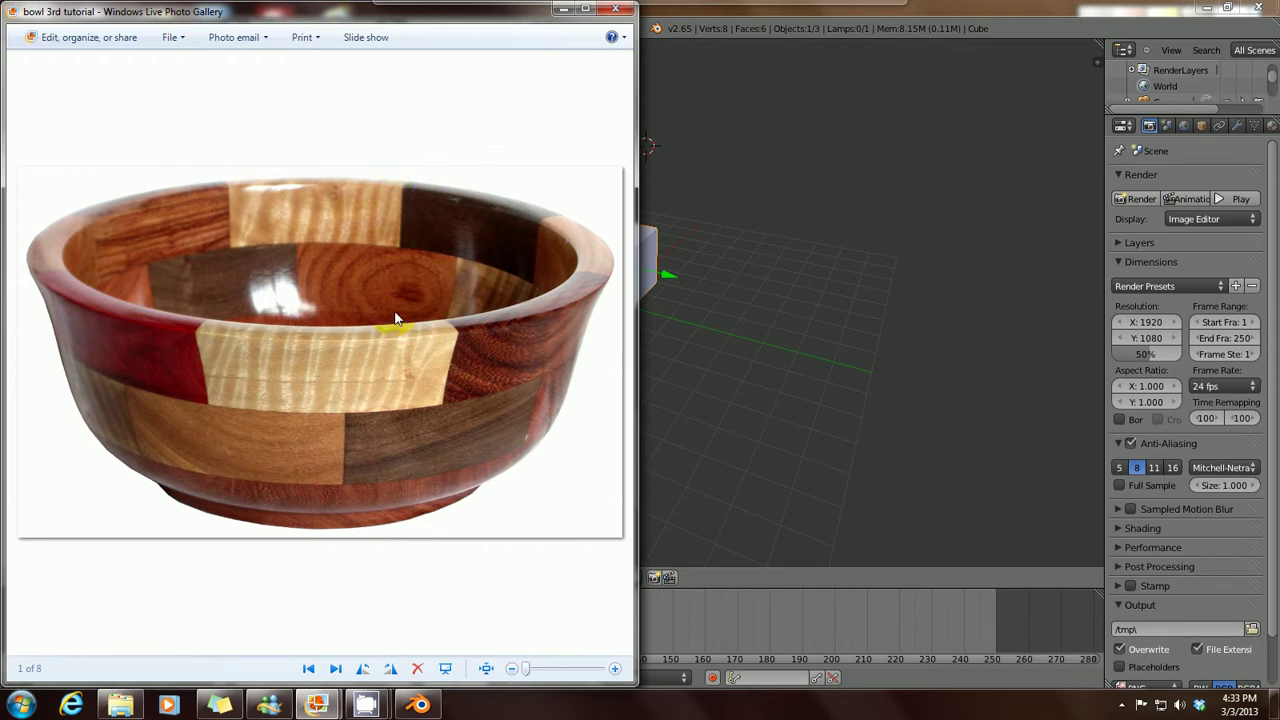
pyautogui.click(563, 10)
pyautogui.moveTo(512, 301); pyautogui.dragTo(585, 343, button='middle')
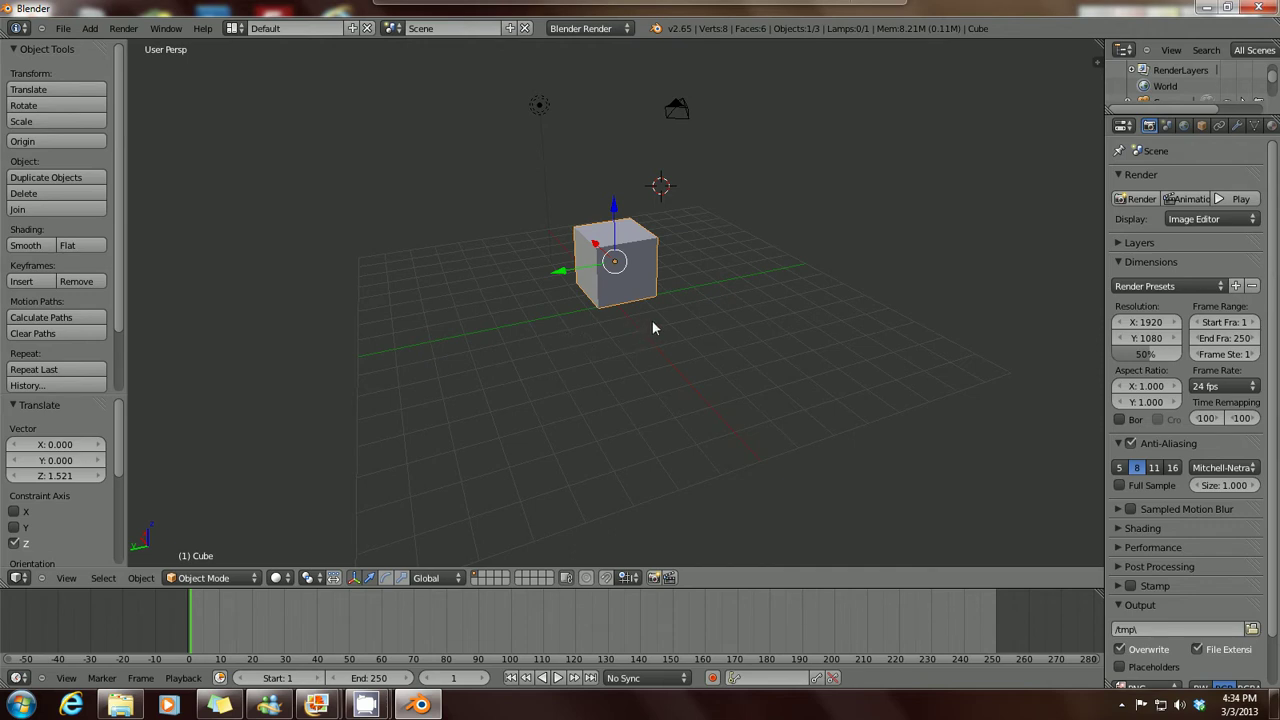
pyautogui.moveTo(558, 193); pyautogui.dragTo(626, 289, button='middle')
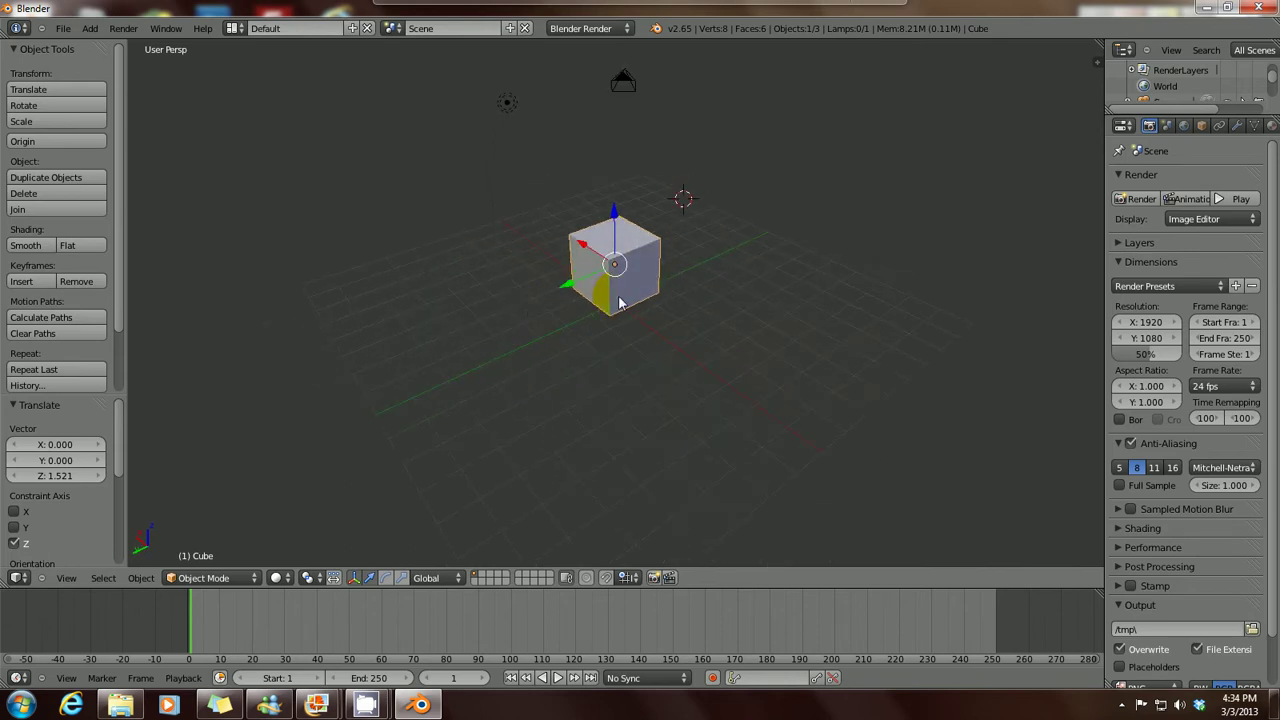
pyautogui.moveTo(516, 301); pyautogui.dragTo(652, 282, button='middle')
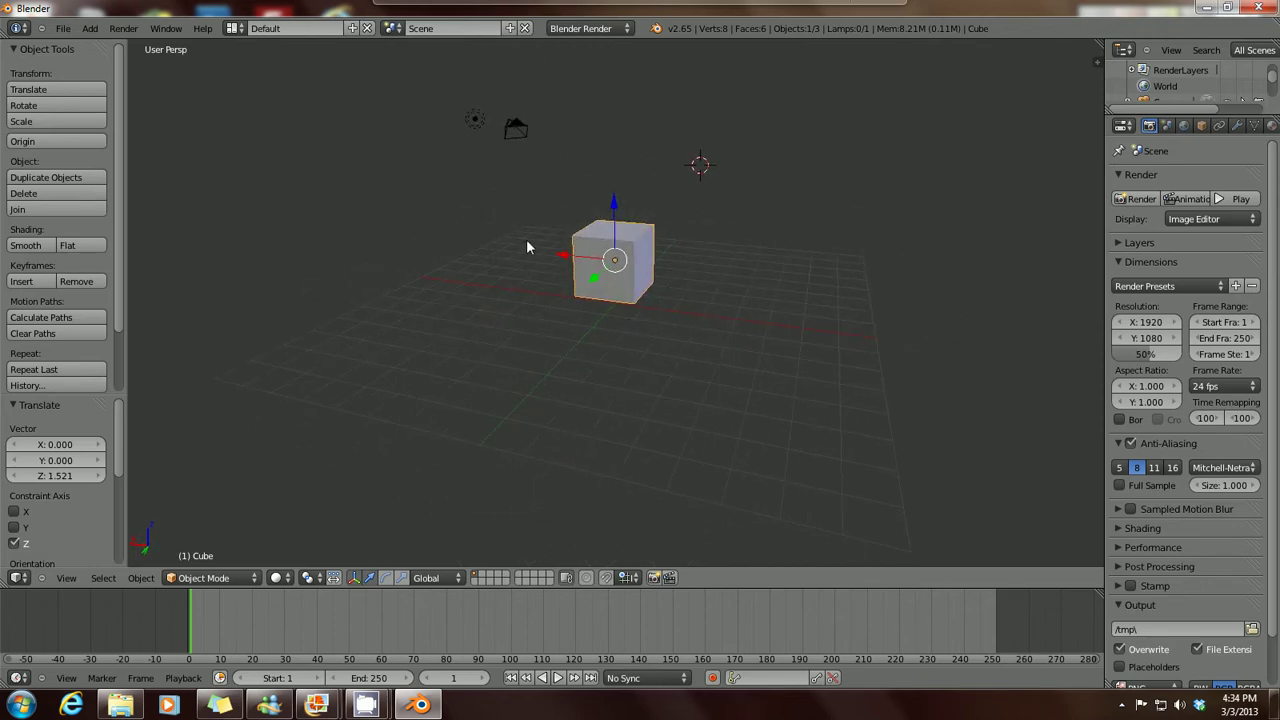
pyautogui.moveTo(577, 369); pyautogui.dragTo(540, 380, button='middle')
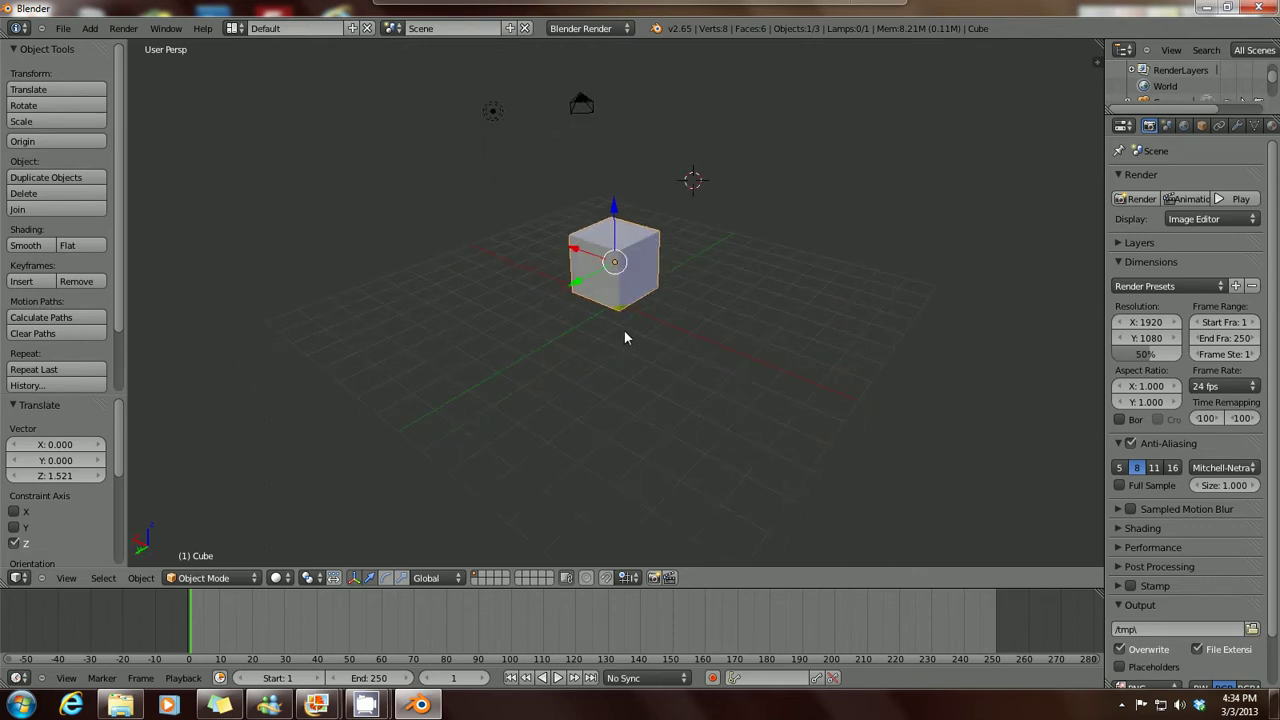
pyautogui.moveTo(620, 346); pyautogui.dragTo(551, 351, button='middle')
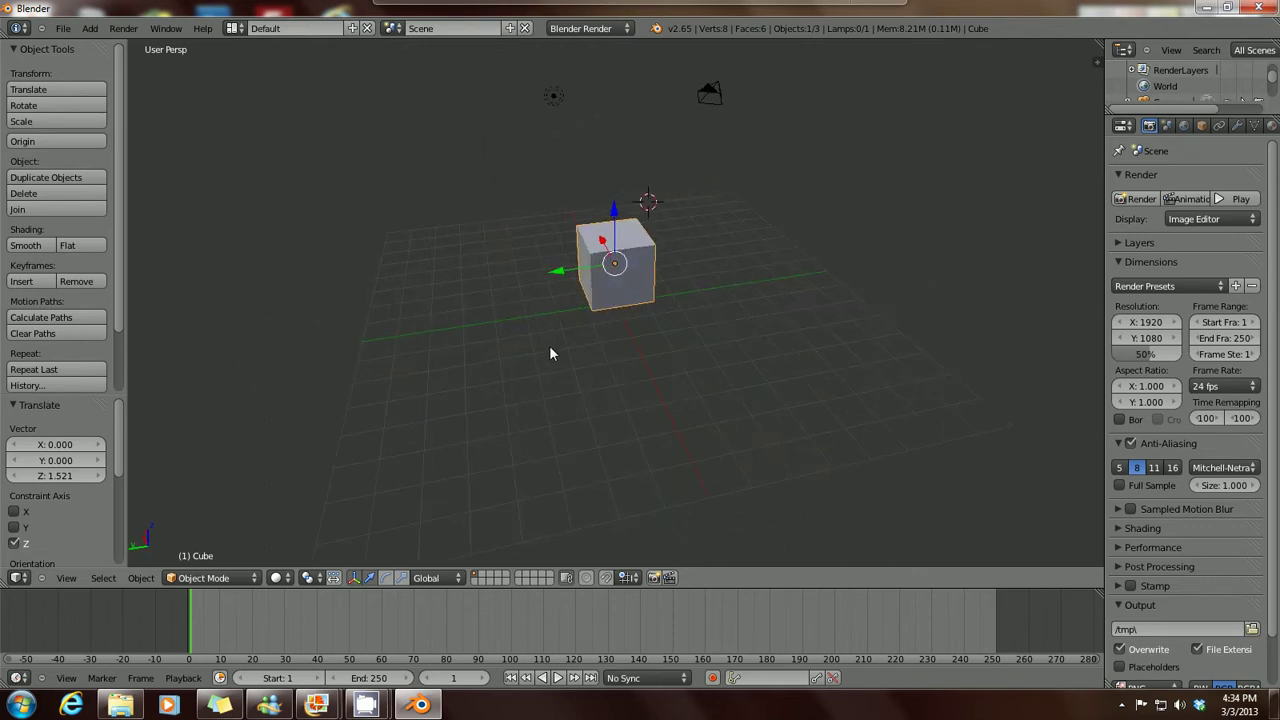
pyautogui.moveTo(617, 252); pyautogui.dragTo(603, 310, button='middle')
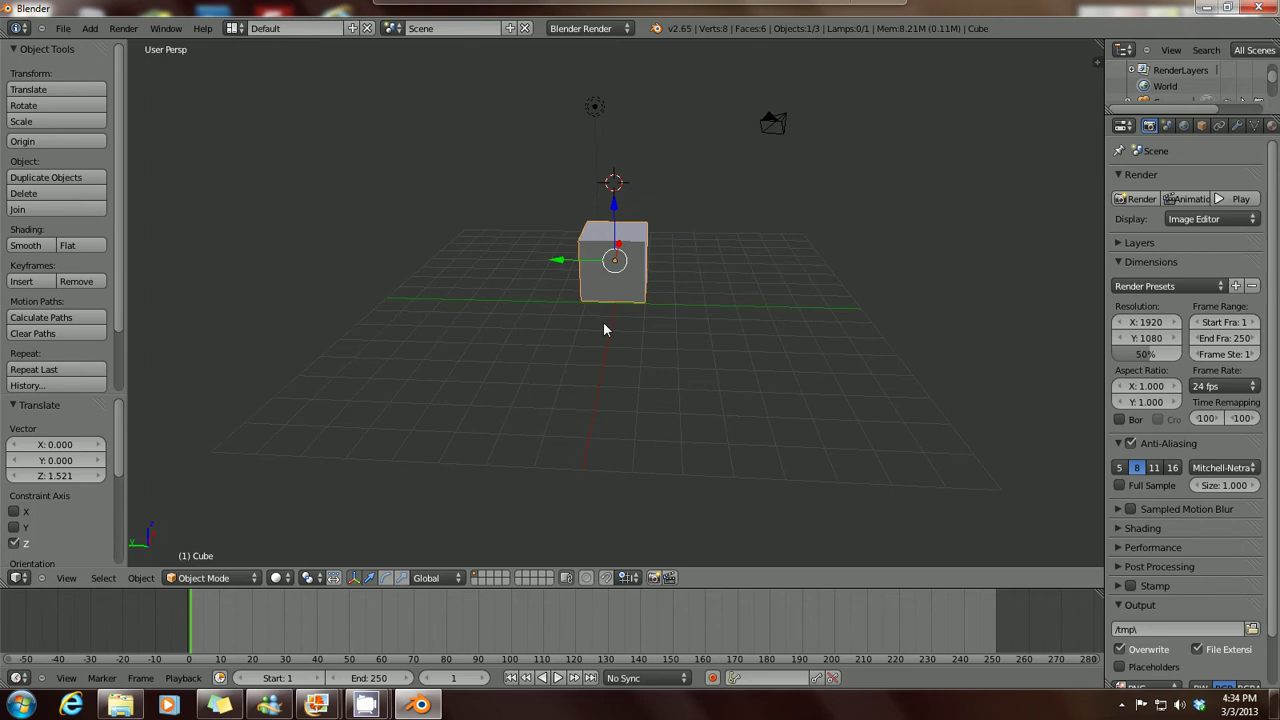
# Step: Switch to the front orthographic view and delete the default cube
pyautogui.press('KP_5')
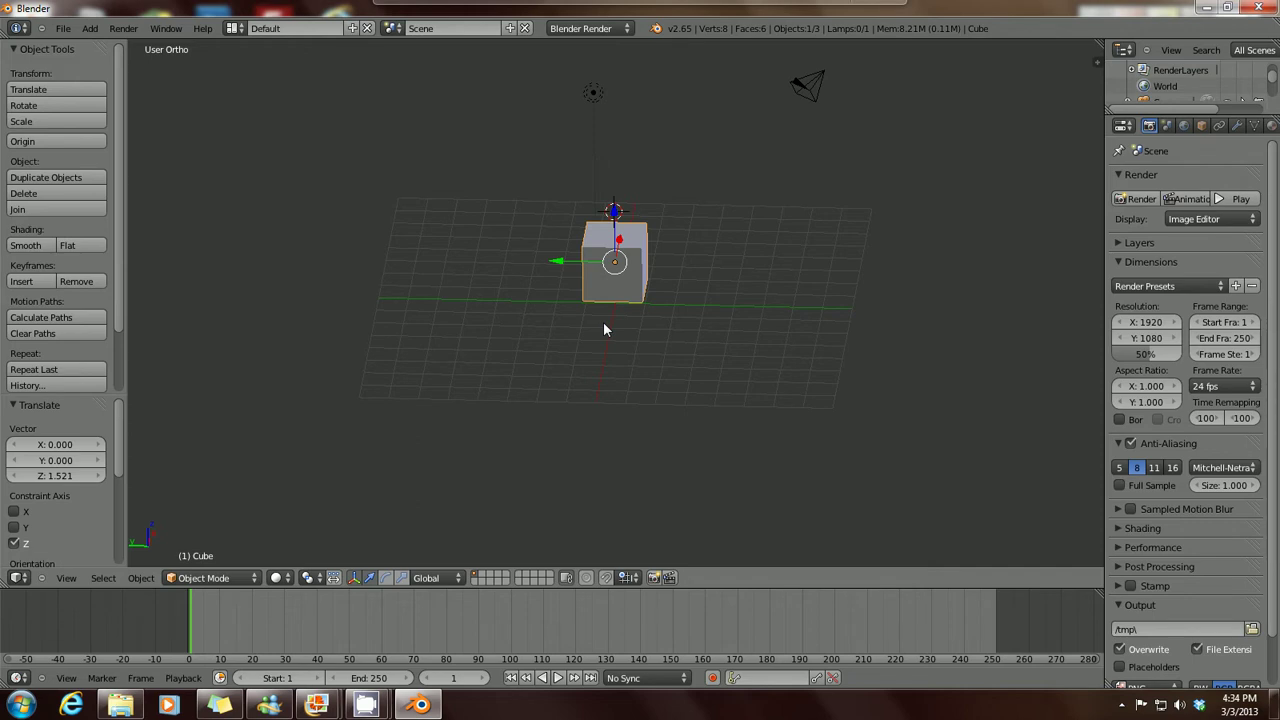
pyautogui.press('KP_1')
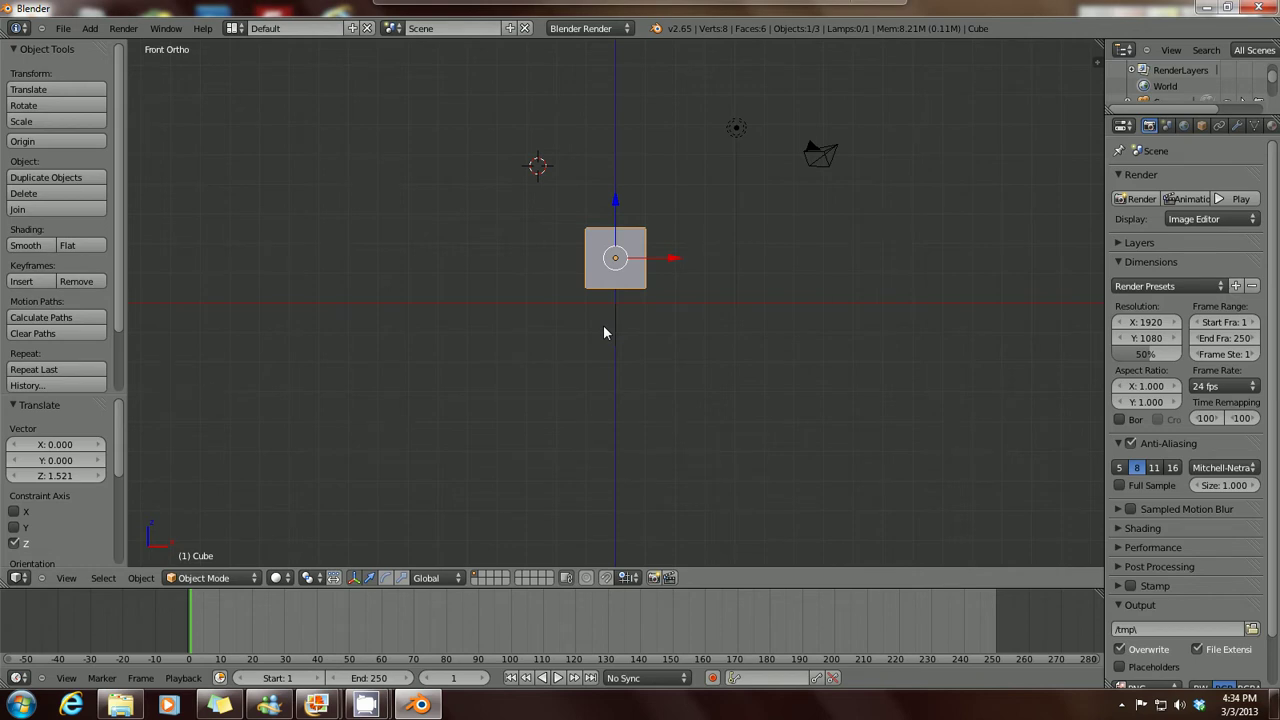
pyautogui.press('x')
pyautogui.click(638, 249)
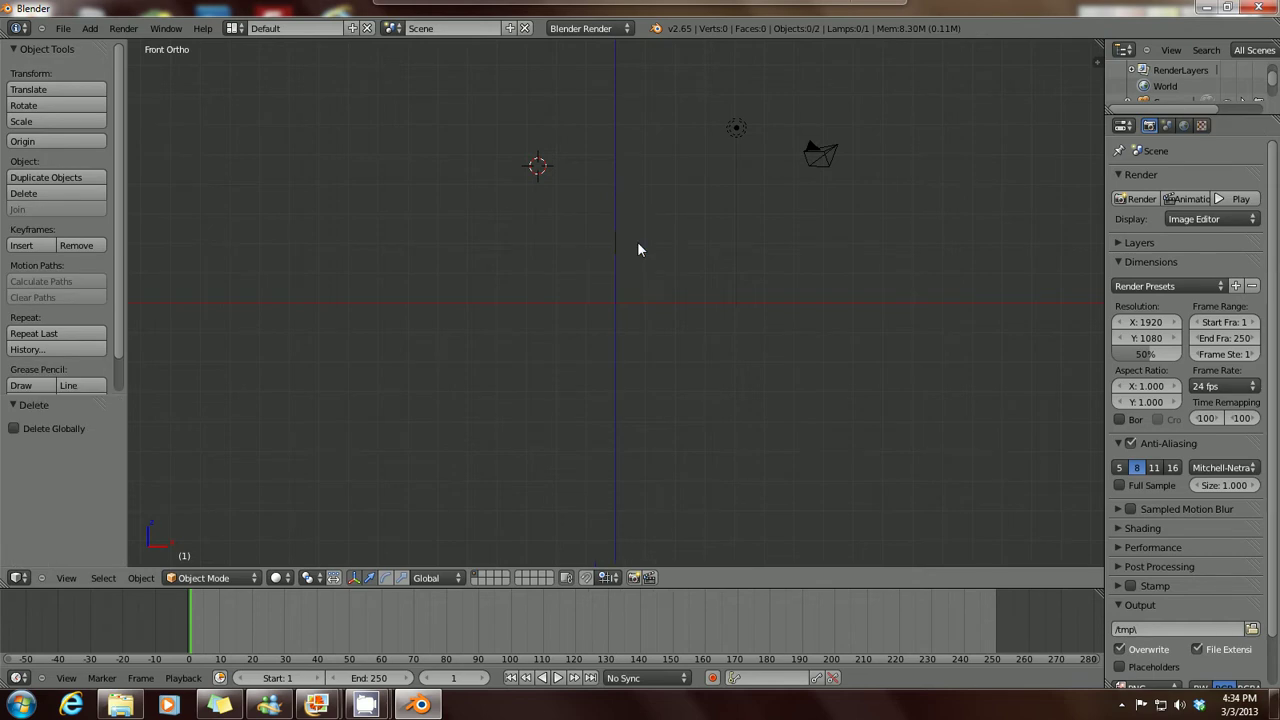
# Step: Add a UV sphere mesh to the empty scene
pyautogui.scroll(2, 638, 249)
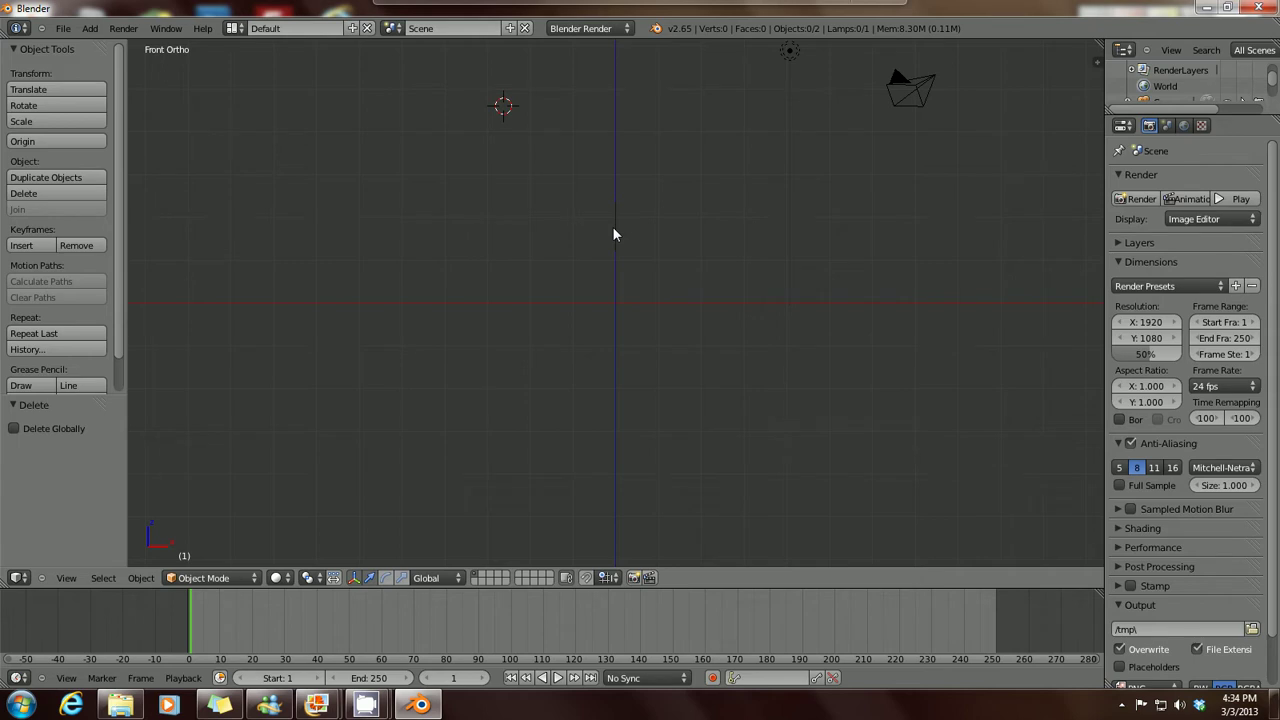
pyautogui.hotkey('shift', 'a')
pyautogui.moveTo(614, 233)
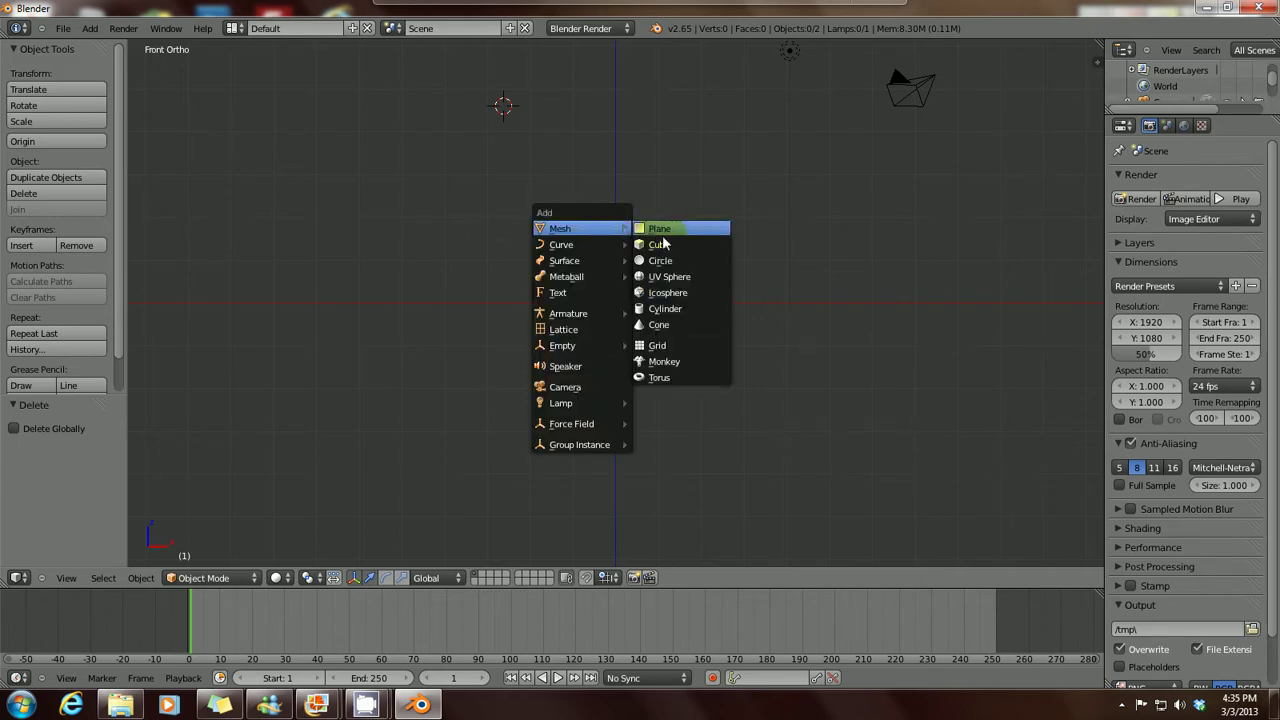
pyautogui.click(692, 281)
# Step: Move the sphere about -3.61 units along Z and 2.56 units along X, onto the vertical axis line
pyautogui.moveTo(503, 68); pyautogui.dragTo(519, 214)
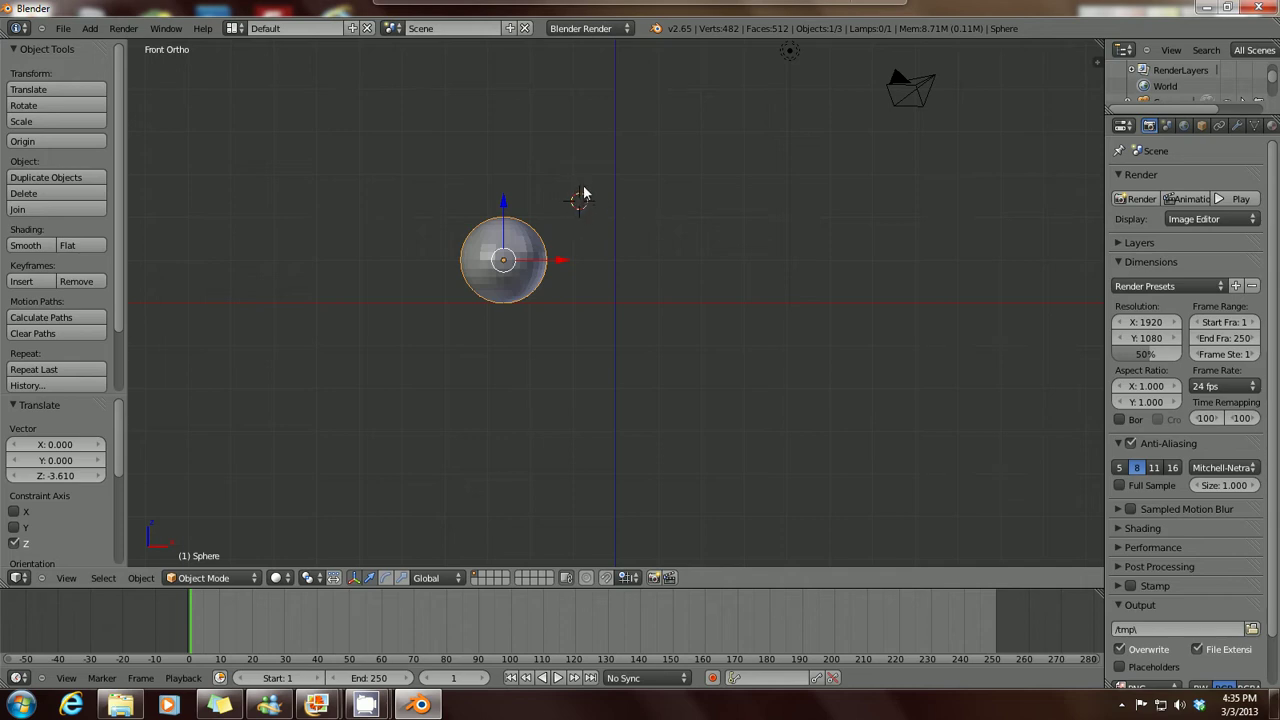
pyautogui.click(602, 249)
pyautogui.moveTo(560, 265); pyautogui.dragTo(670, 268)
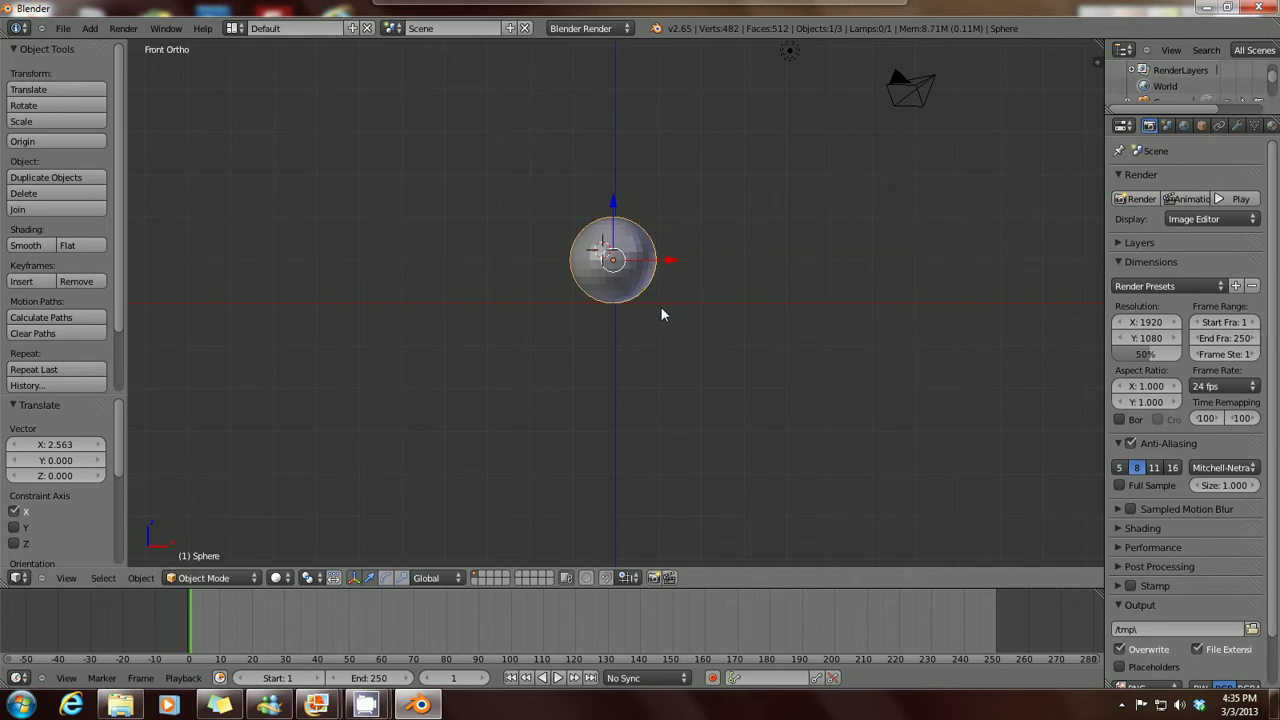
# Step: Switch the sphere from Object Mode to Edit Mode
pyautogui.scroll(6, 661, 313)
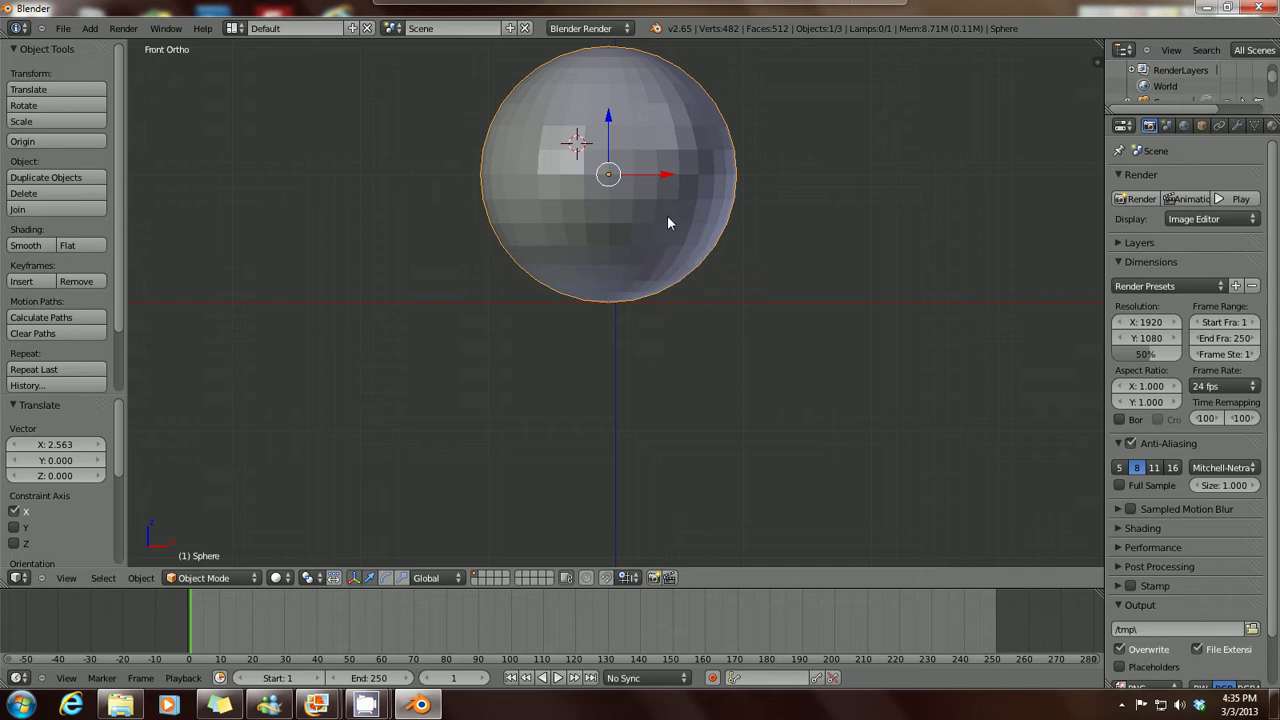
pyautogui.keyDown('shift'); pyautogui.moveTo(668, 222); pyautogui.dragTo(670, 334, button='middle'); pyautogui.keyUp('shift')
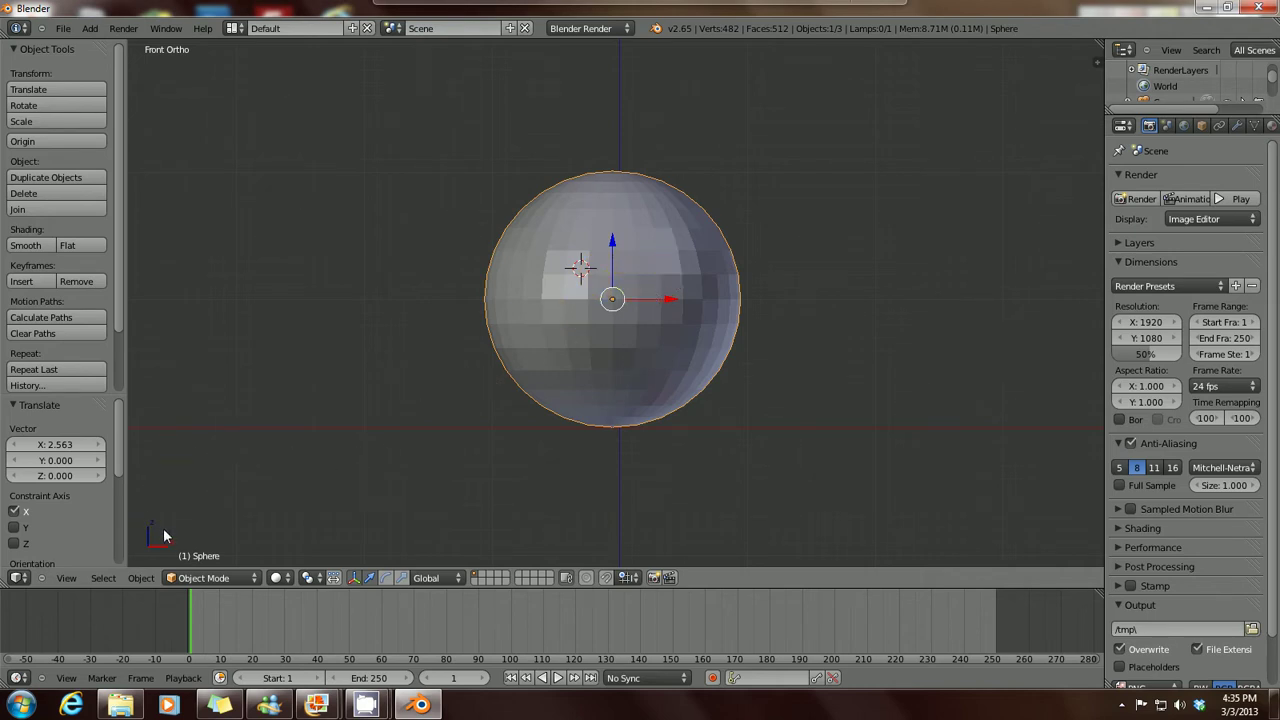
pyautogui.click(253, 582)
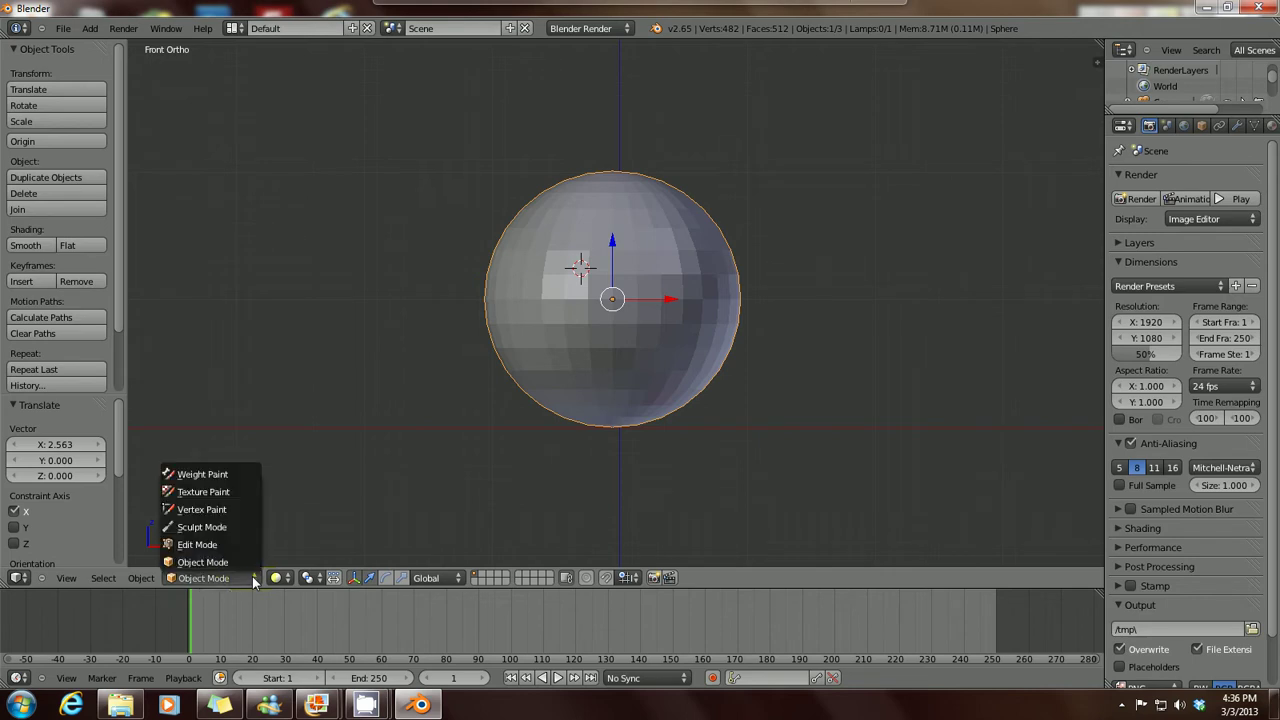
pyautogui.click(210, 545)
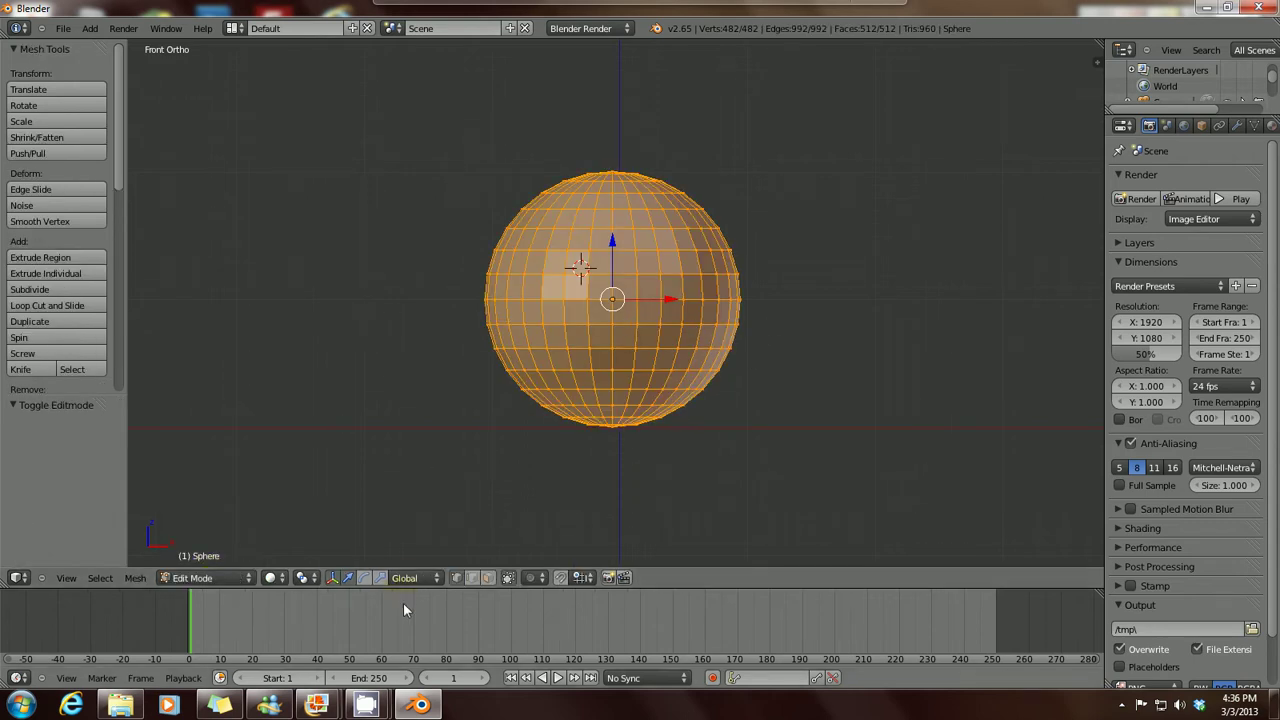
# Step: Reopen the "3rd tut tex" notes to check the box selection and wireframe shortcuts, and minimize them
pyautogui.moveTo(314, 706)
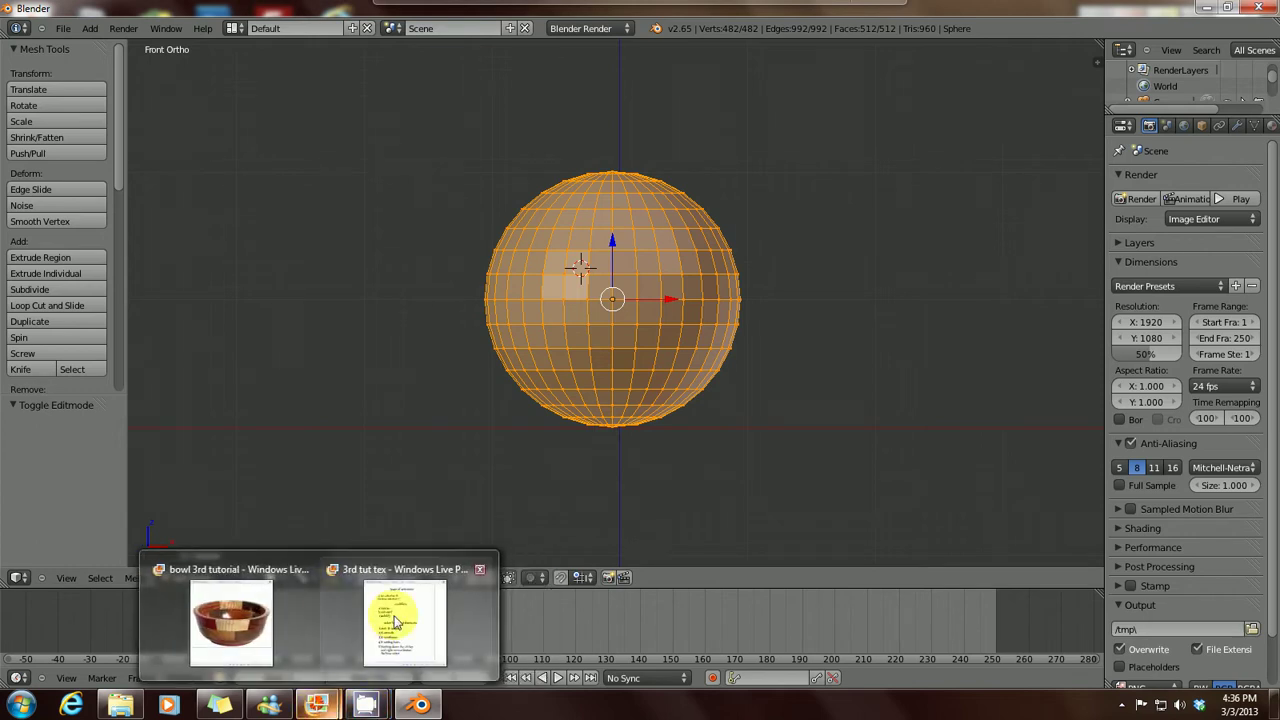
pyautogui.click(394, 614)
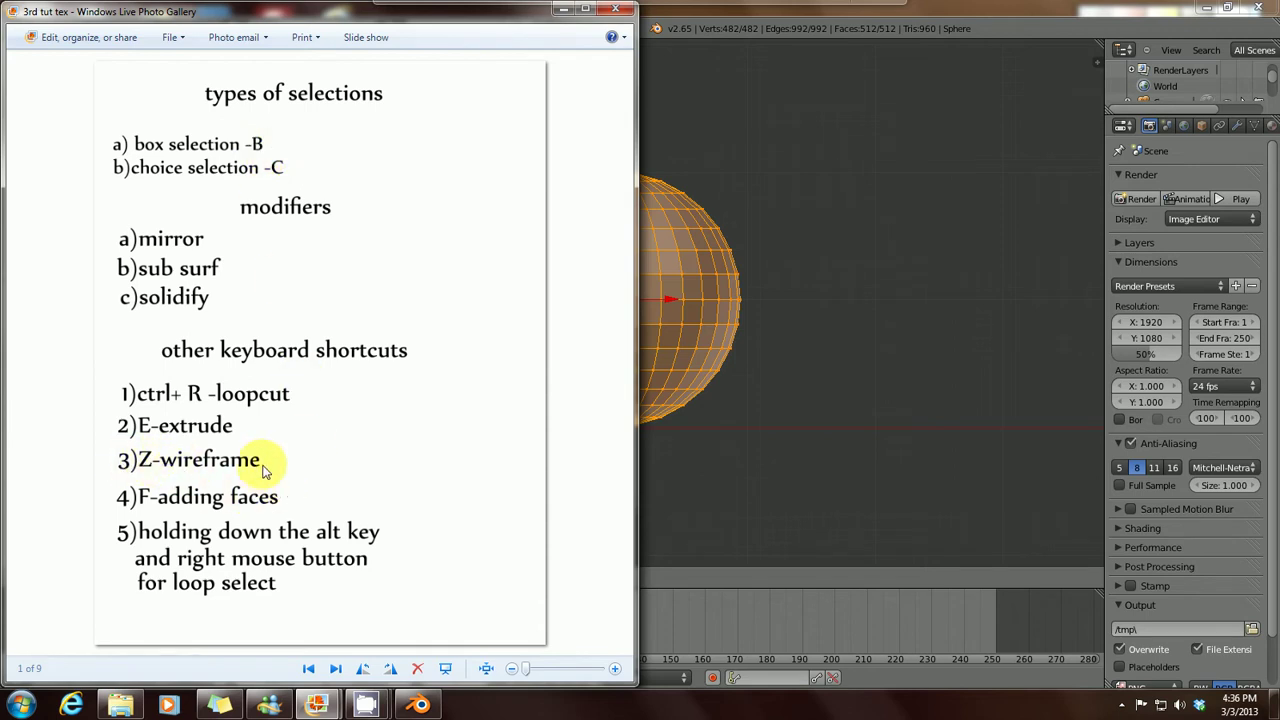
pyautogui.click(563, 8)
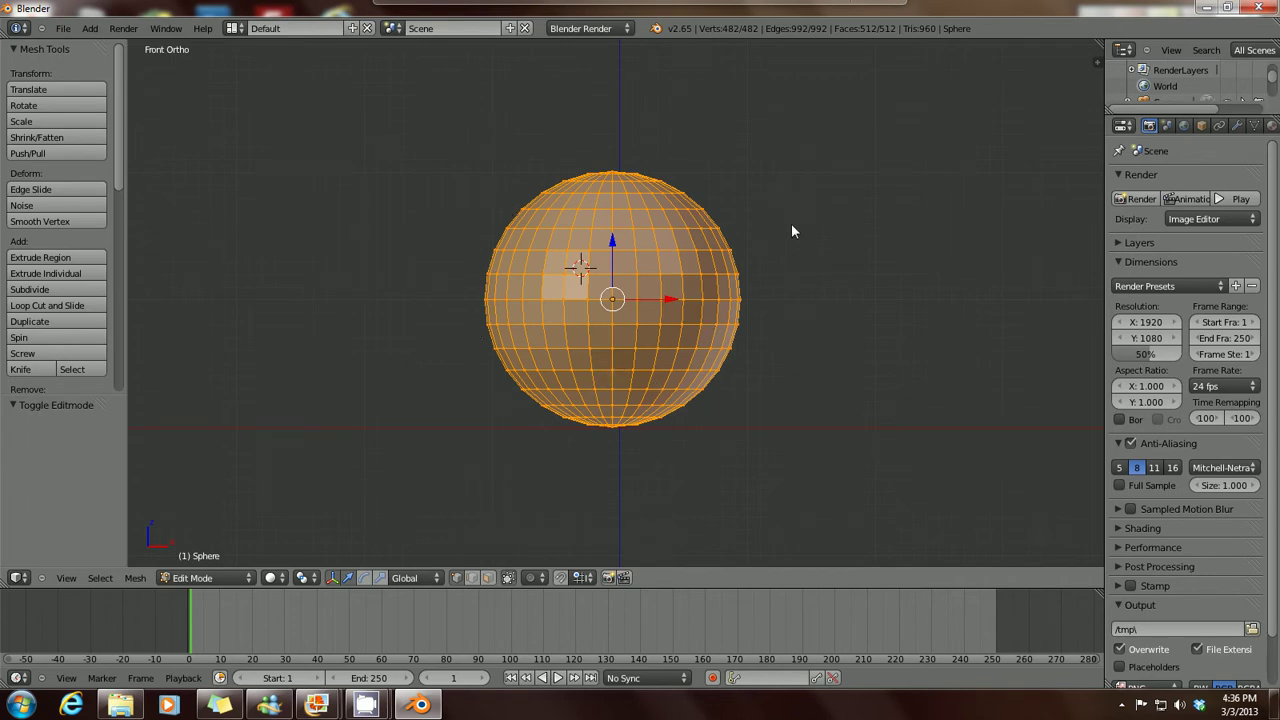
# Step: Try to box-select the sphere's upper half in solid shading and inspect the selection from the side
pyautogui.press('a')
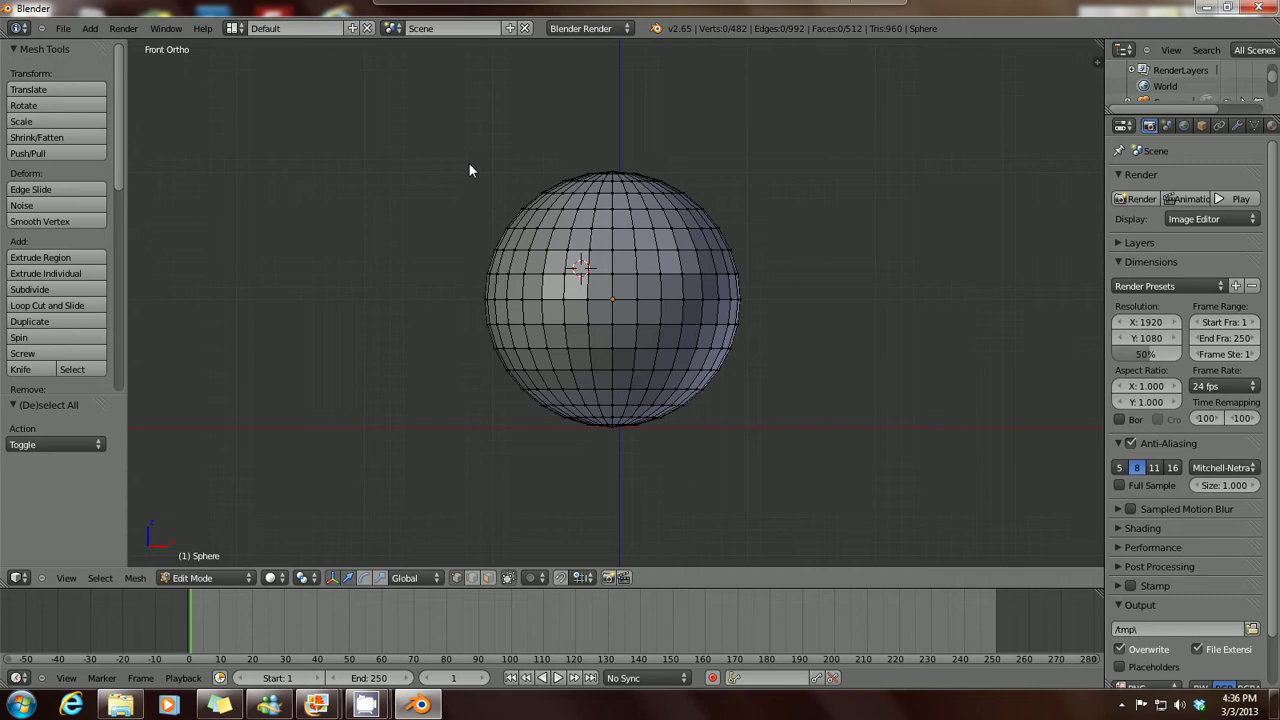
pyautogui.press('b')
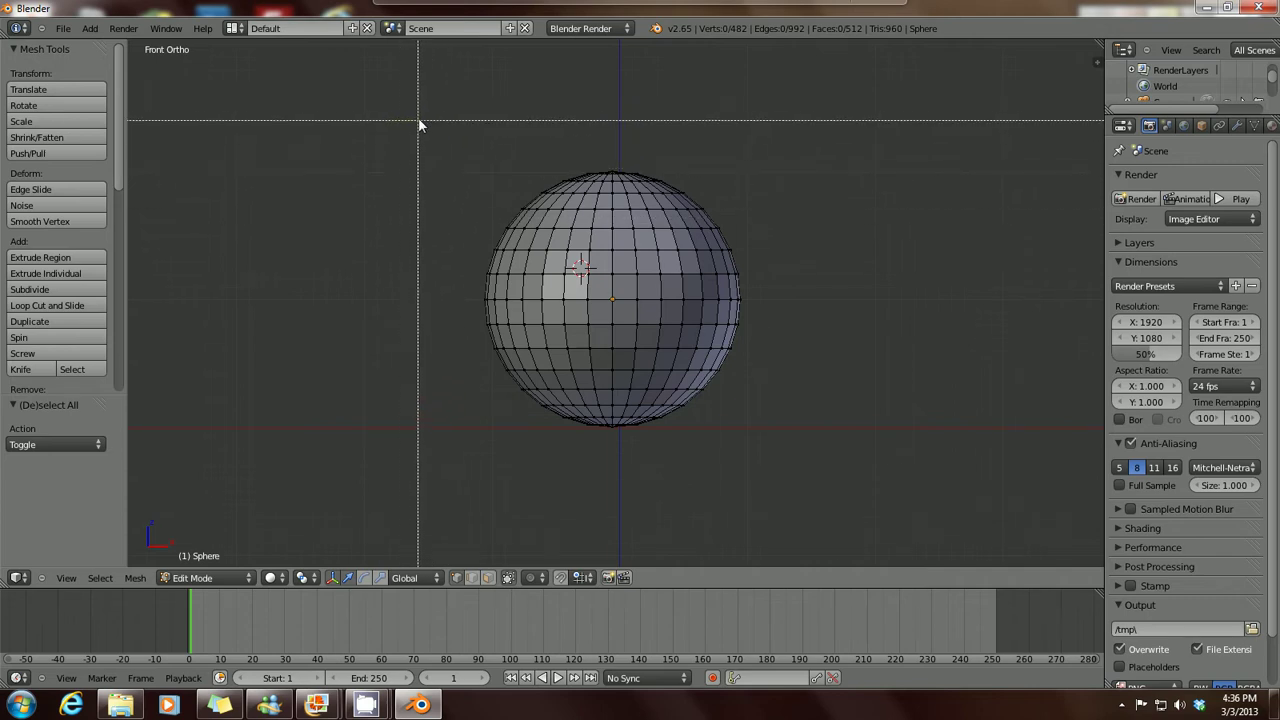
pyautogui.moveTo(431, 134); pyautogui.dragTo(814, 326)
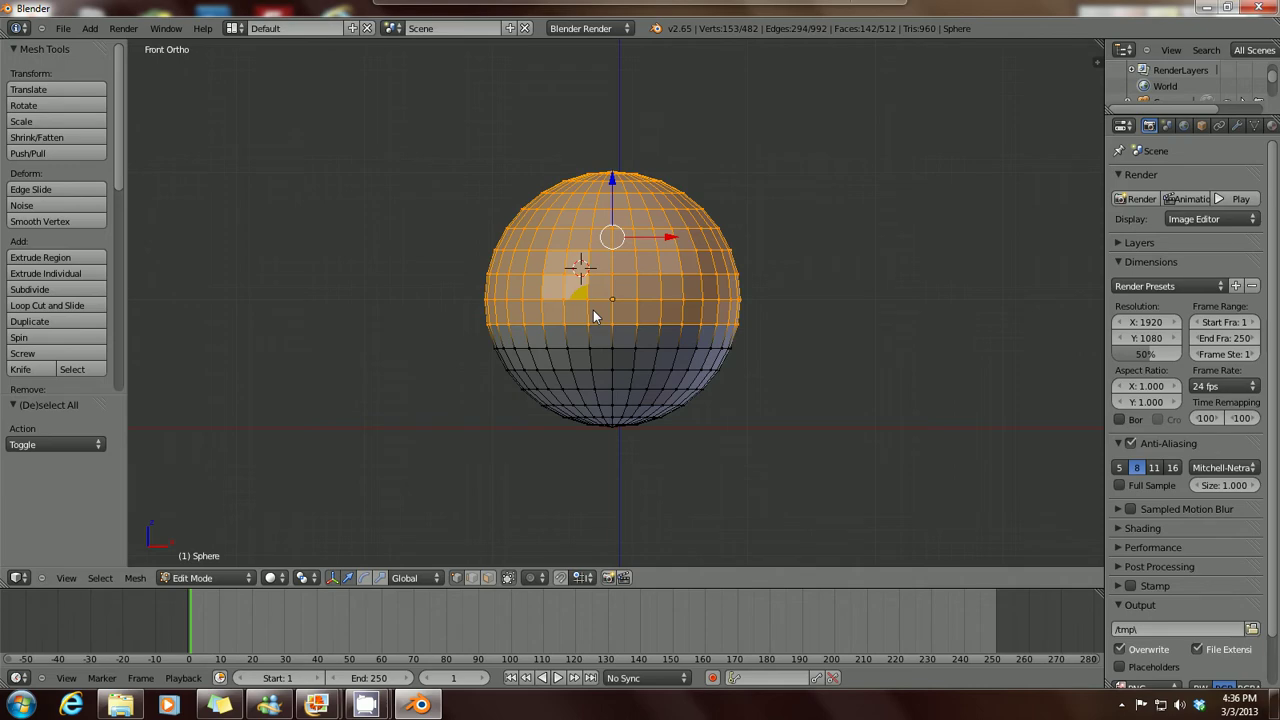
pyautogui.moveTo(692, 219)
pyautogui.mouseDown(button='middle')
pyautogui.moveTo(600, 250)
pyautogui.moveTo(709, 231)
pyautogui.mouseUp(button='middle')
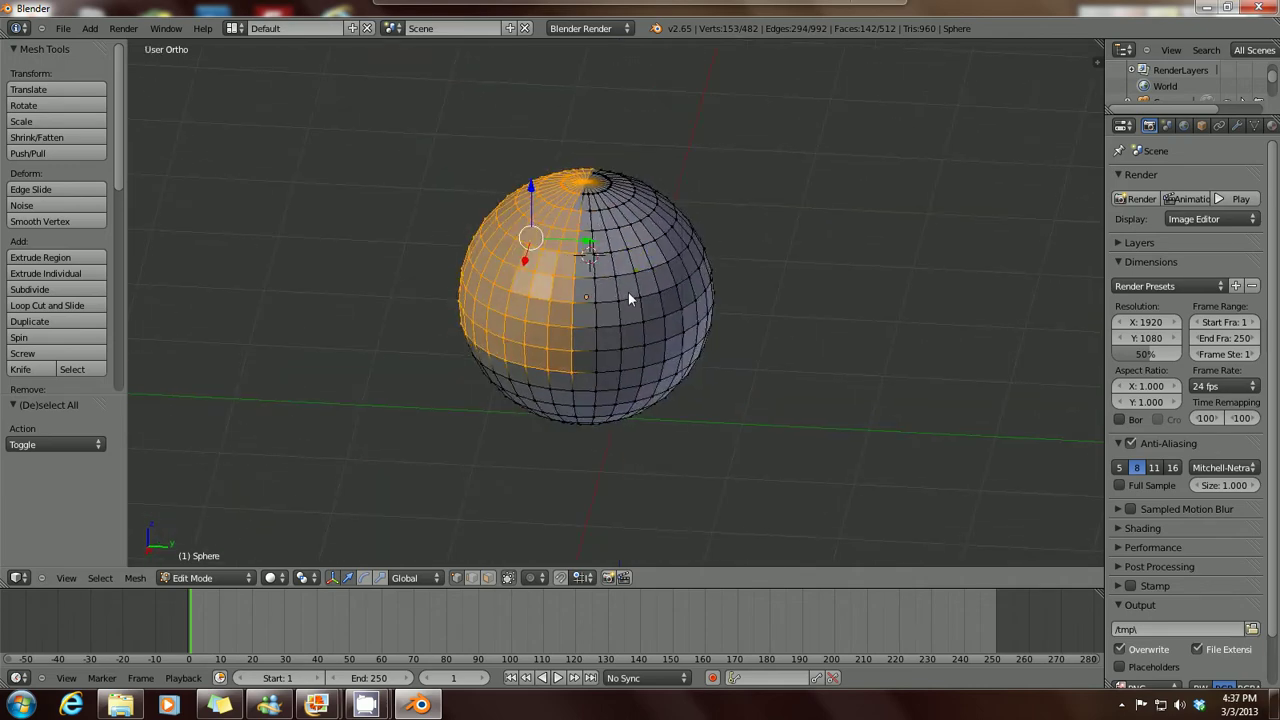
pyautogui.press('KP_1')
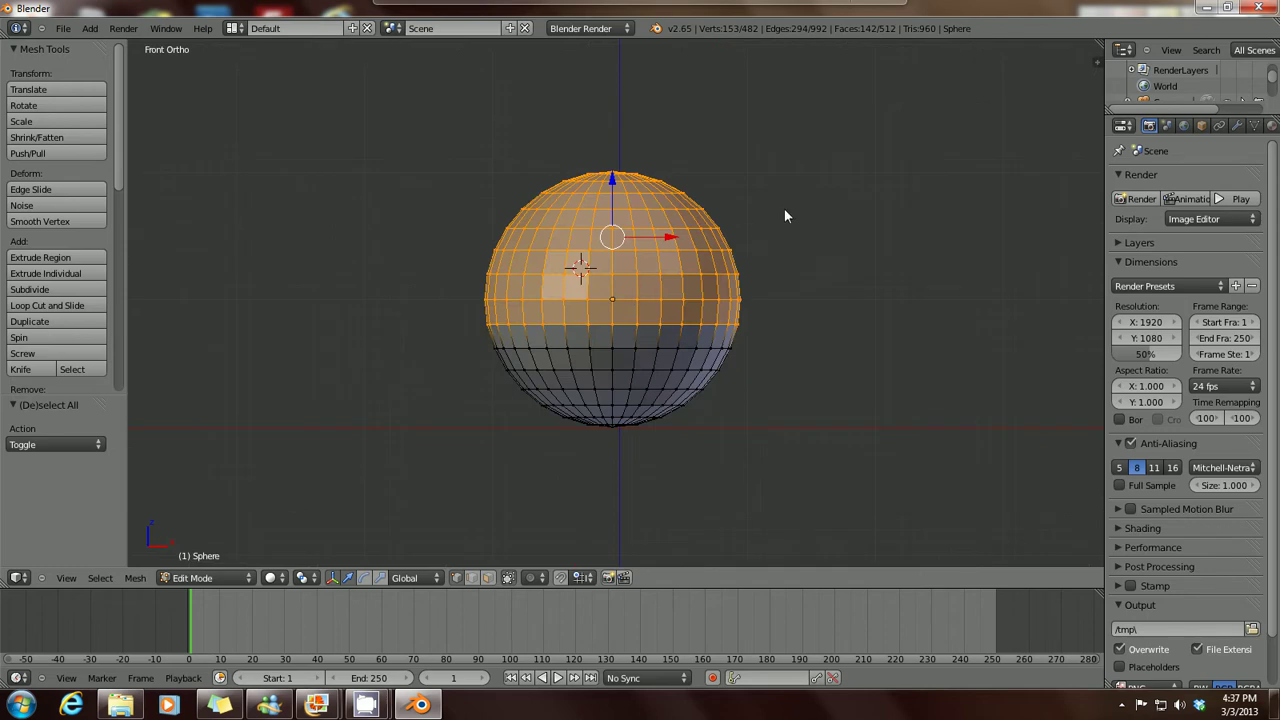
# Step: Clear the selection, switch to wireframe display and box-select all the sphere's vertices above its equator
pyautogui.press('a')
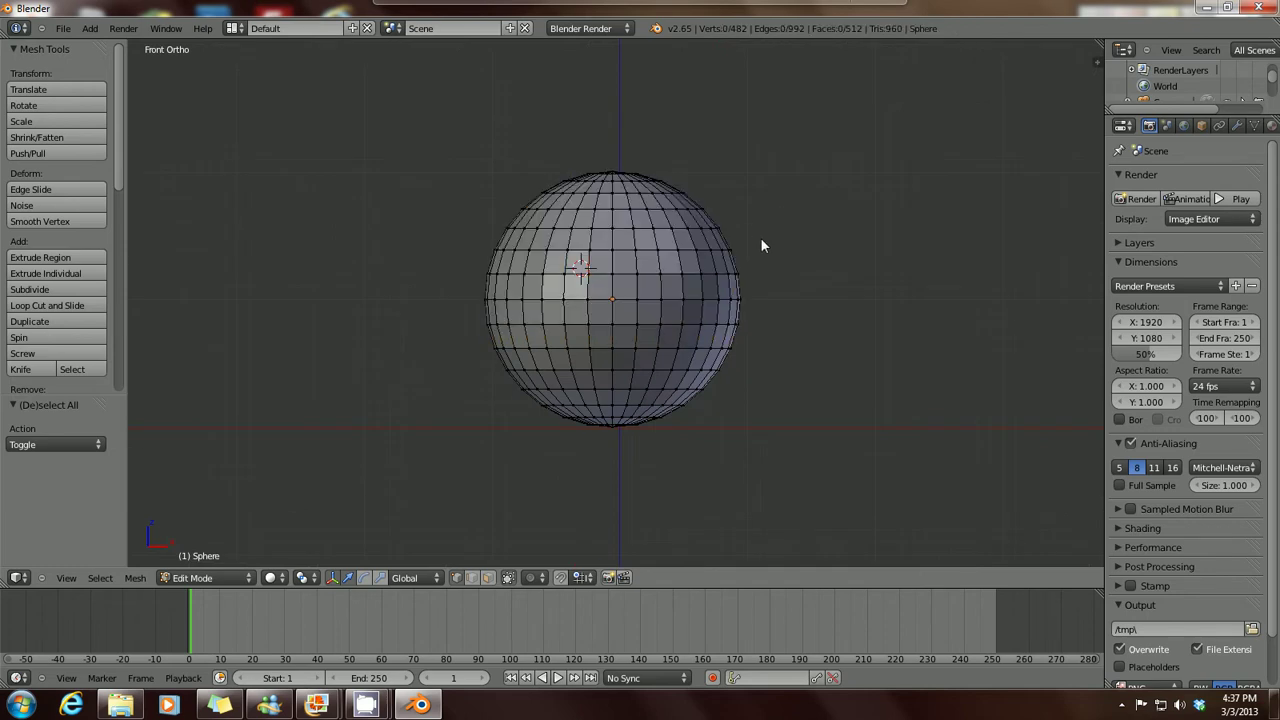
pyautogui.press('z')
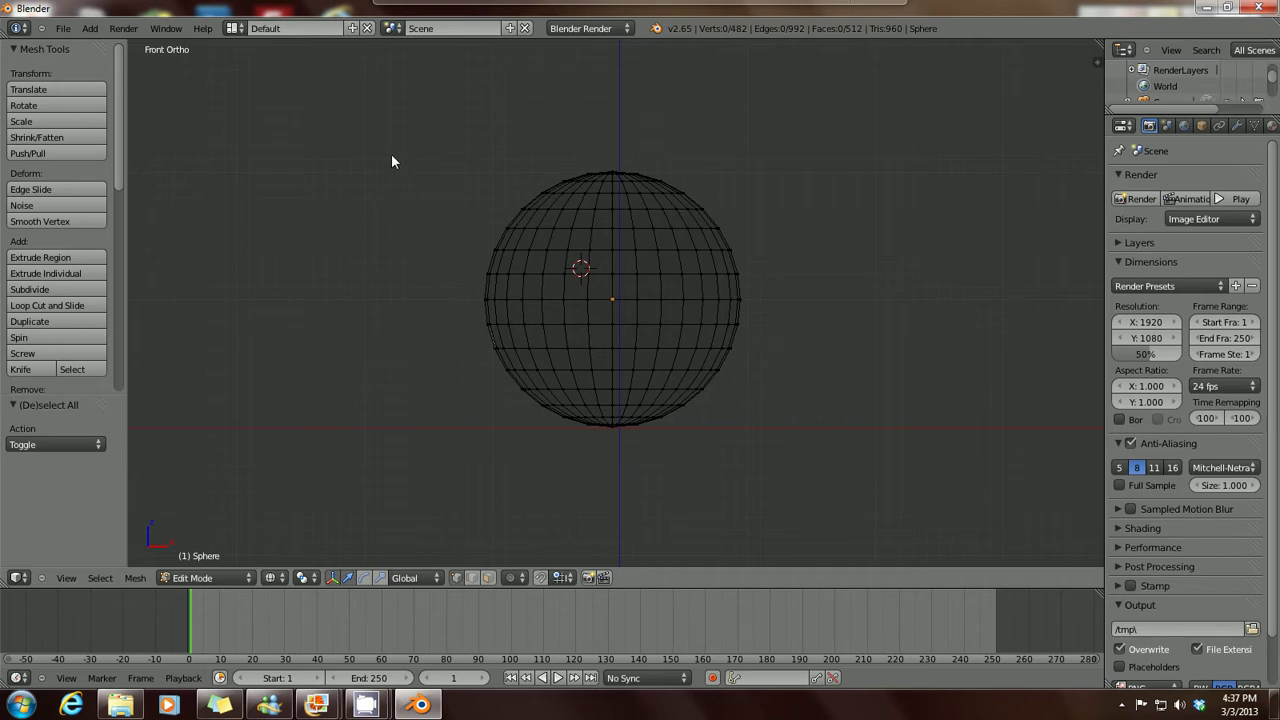
pyautogui.press('b')
pyautogui.moveTo(409, 130); pyautogui.dragTo(786, 296)
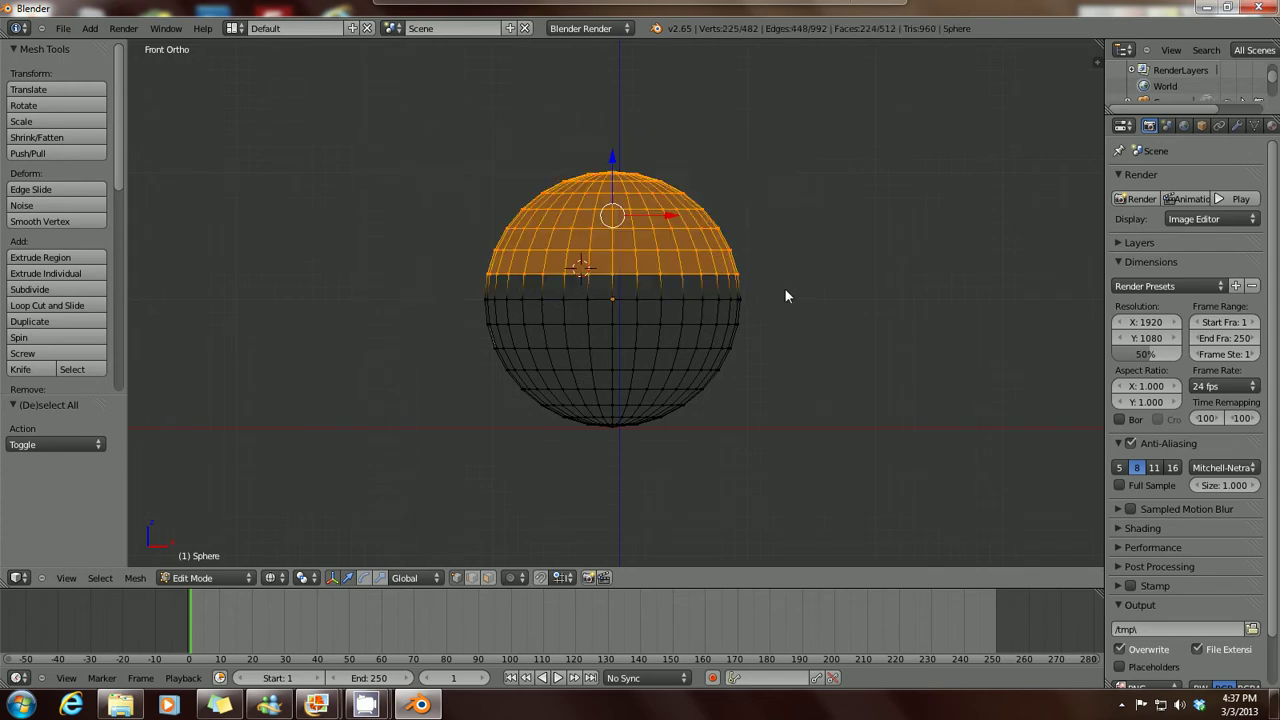
# Step: Delete the selected vertices of the sphere's upper half, leaving the open lower hemisphere
pyautogui.moveTo(747, 194); pyautogui.dragTo(643, 222, button='middle')
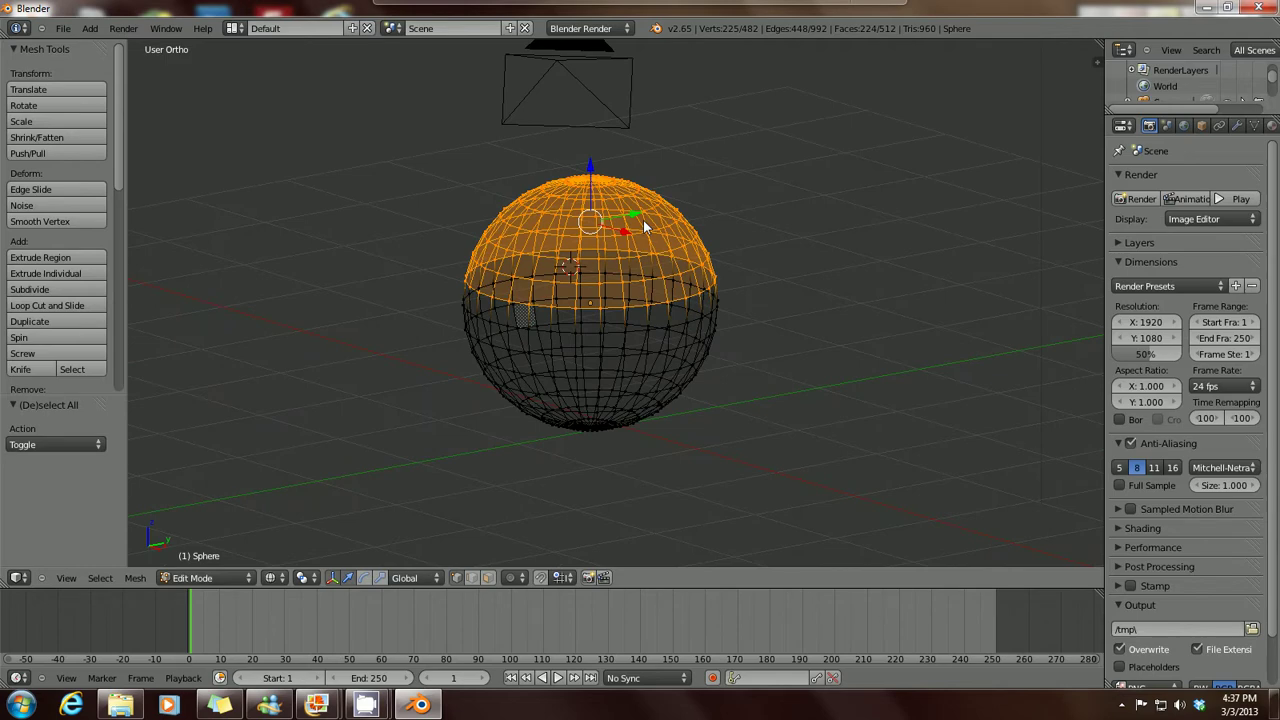
pyautogui.press('KP_1')
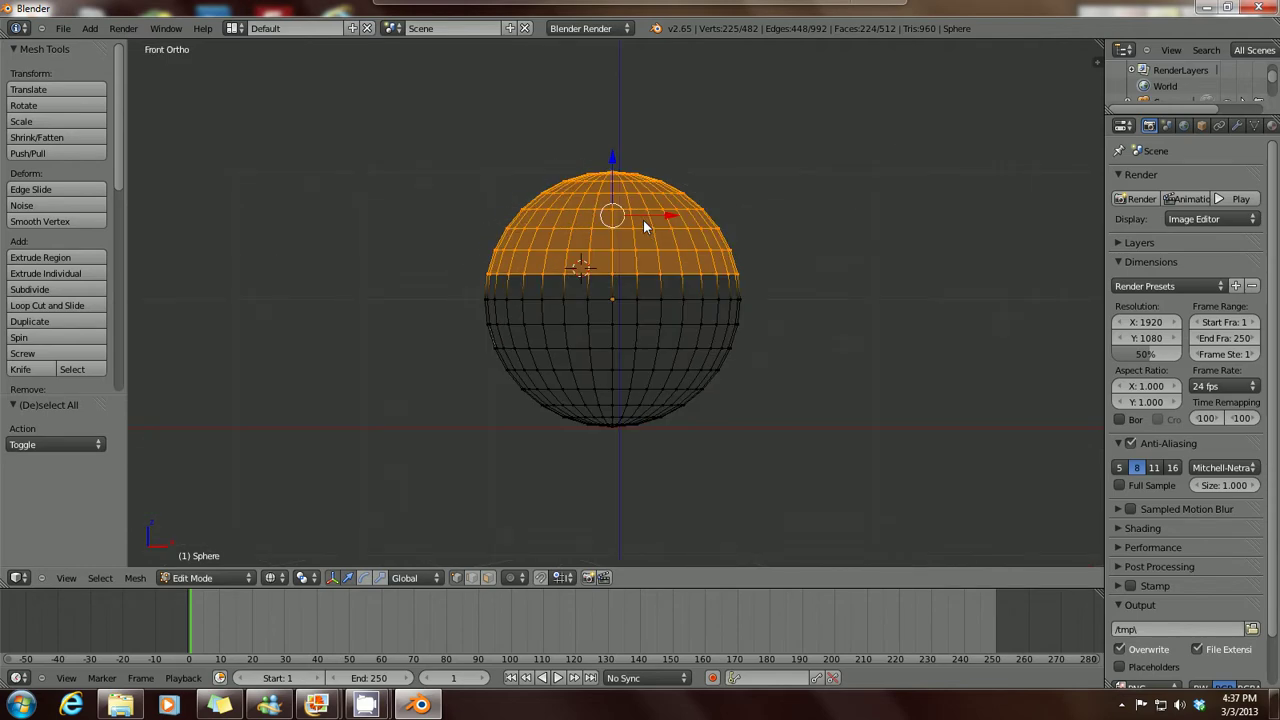
pyautogui.press('x')
pyautogui.click(705, 206)
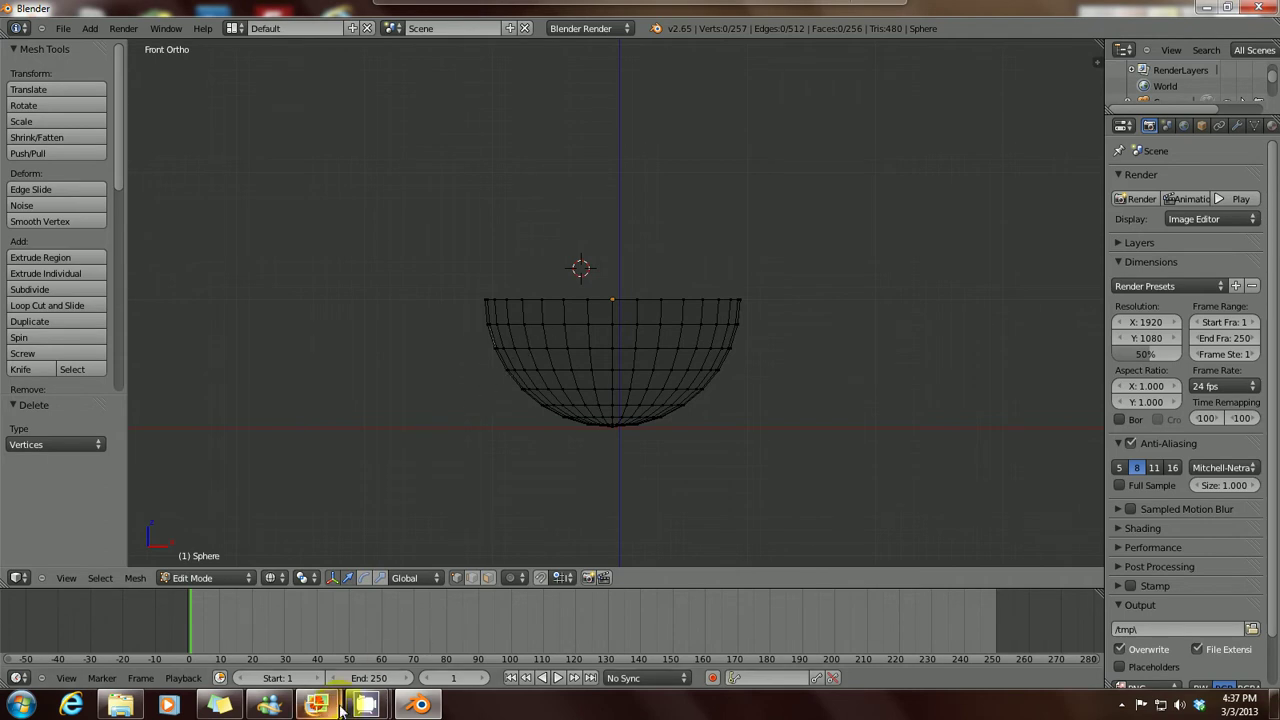
# Step: Reopen the "3rd tut tex" notes to check the choice selection shortcut, and minimize them
pyautogui.moveTo(316, 705)
pyautogui.click(414, 629)
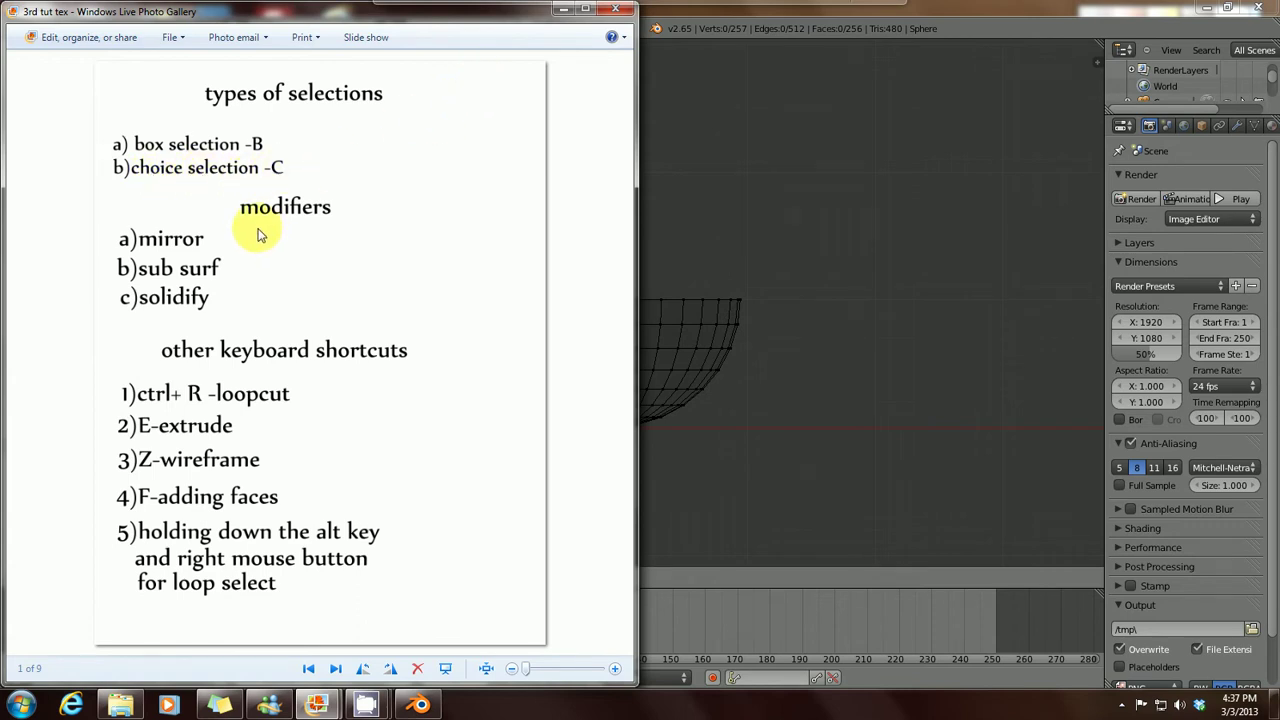
pyautogui.click(563, 9)
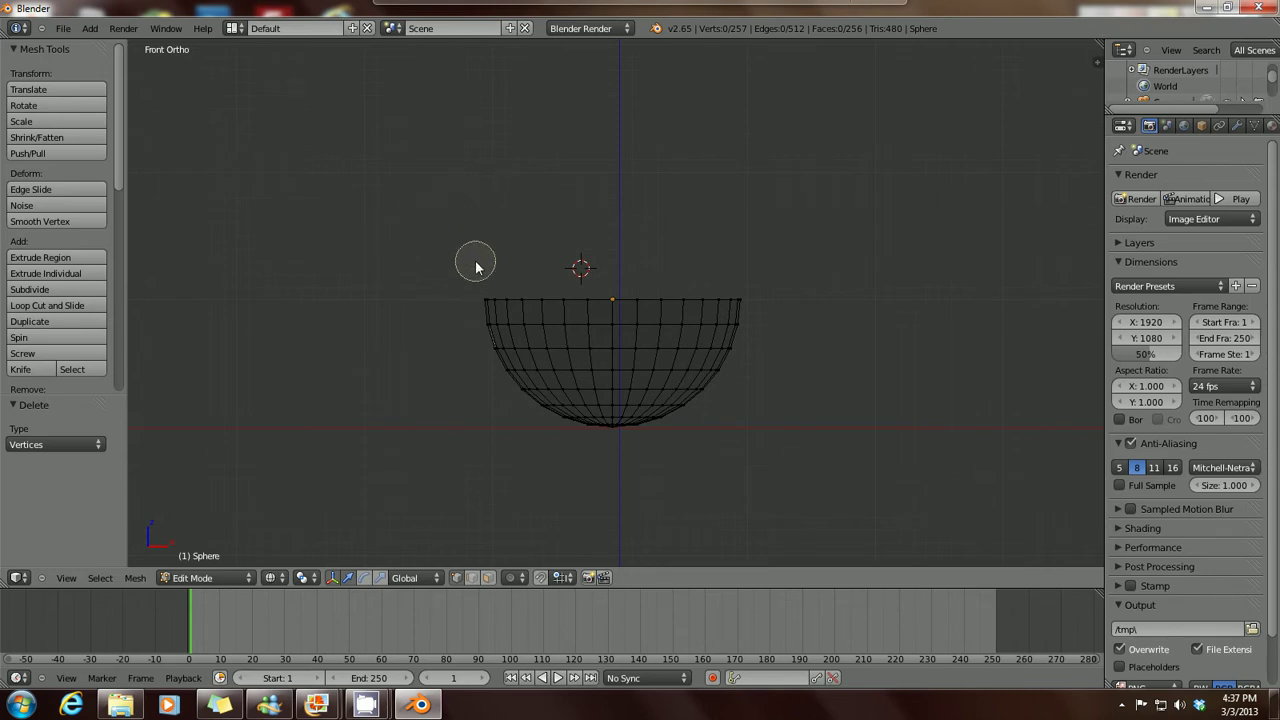
# Step: Circle-select all the hemisphere's vertices on the negative X side of its centre line and delete them
pyautogui.press('b')
pyautogui.moveTo(471, 263)
pyautogui.mouseDown()
pyautogui.moveTo(492, 310)
pyautogui.moveTo(560, 302)
pyautogui.moveTo(580, 322)
pyautogui.moveTo(517, 337)
pyautogui.moveTo(580, 350)
pyautogui.moveTo(580, 378)
pyautogui.moveTo(505, 389)
pyautogui.moveTo(586, 394)
pyautogui.moveTo(591, 420)
pyautogui.moveTo(563, 417)
pyautogui.moveTo(494, 334)
pyautogui.moveTo(495, 309)
pyautogui.mouseUp()
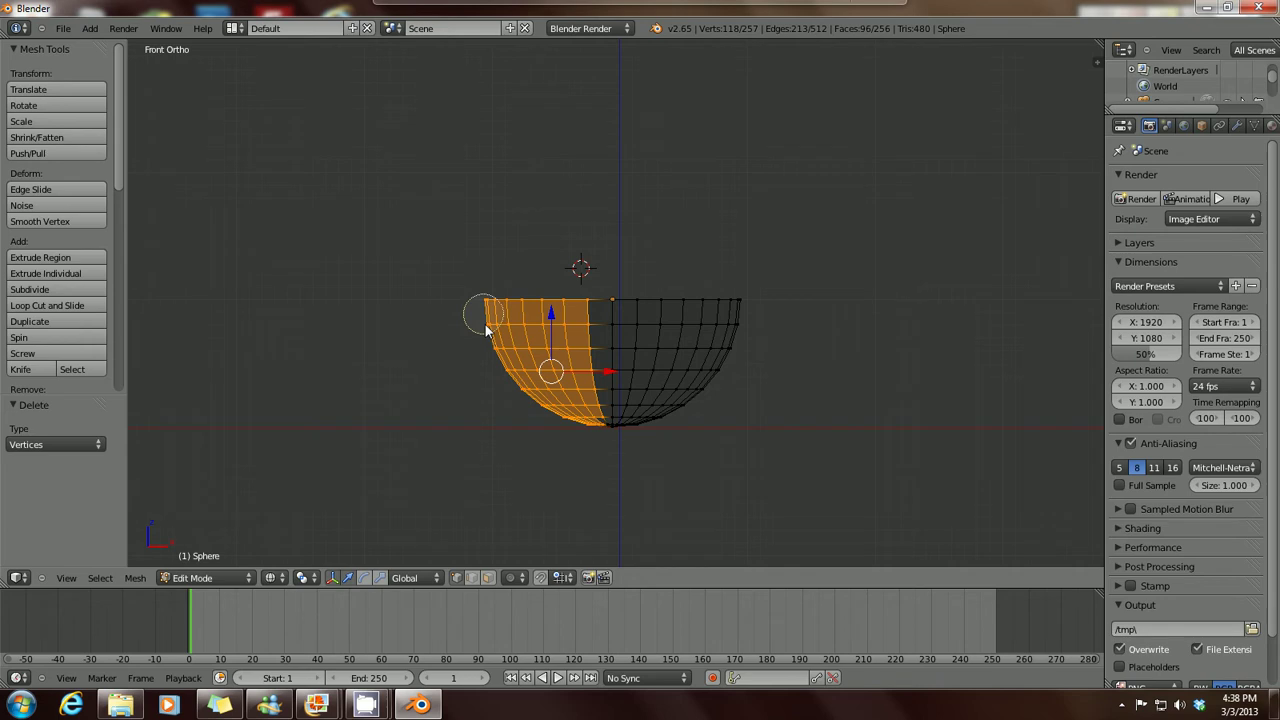
pyautogui.click(588, 422)
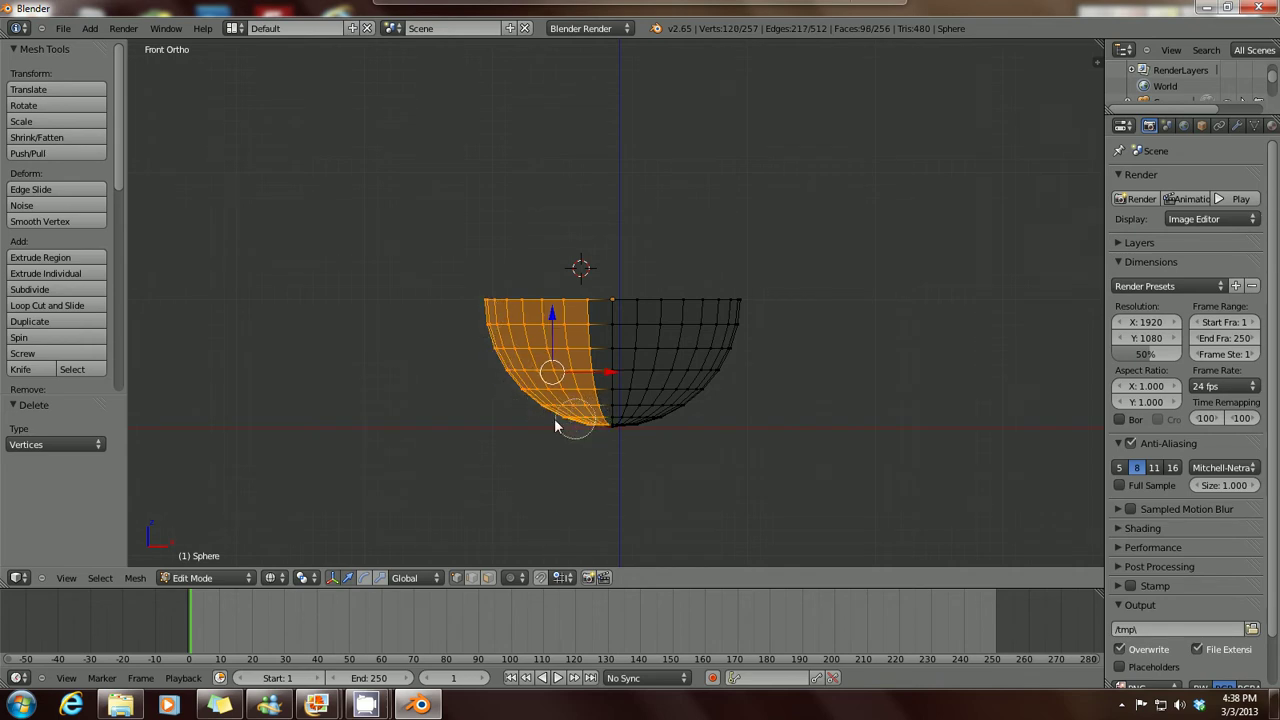
pyautogui.press('Escape')
pyautogui.press('x')
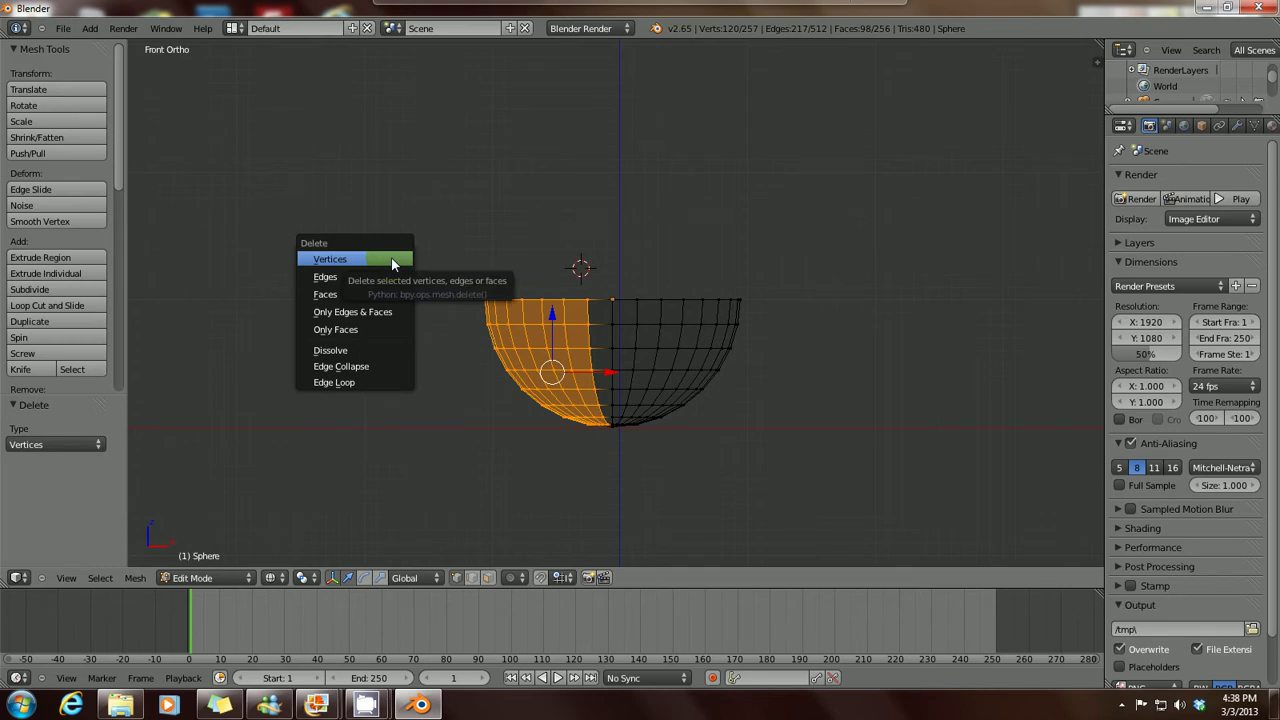
pyautogui.click(391, 263)
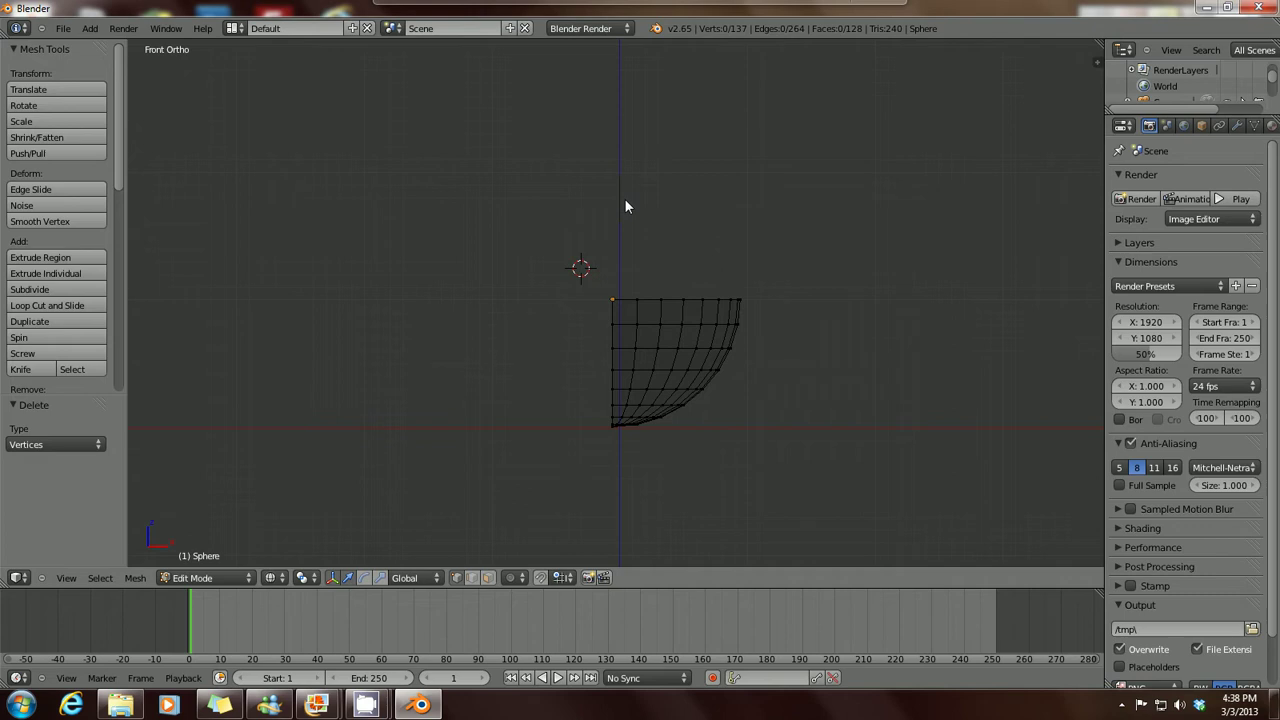
pyautogui.moveTo(609, 229); pyautogui.dragTo(611, 263, button='middle')
pyautogui.press('KP_1')
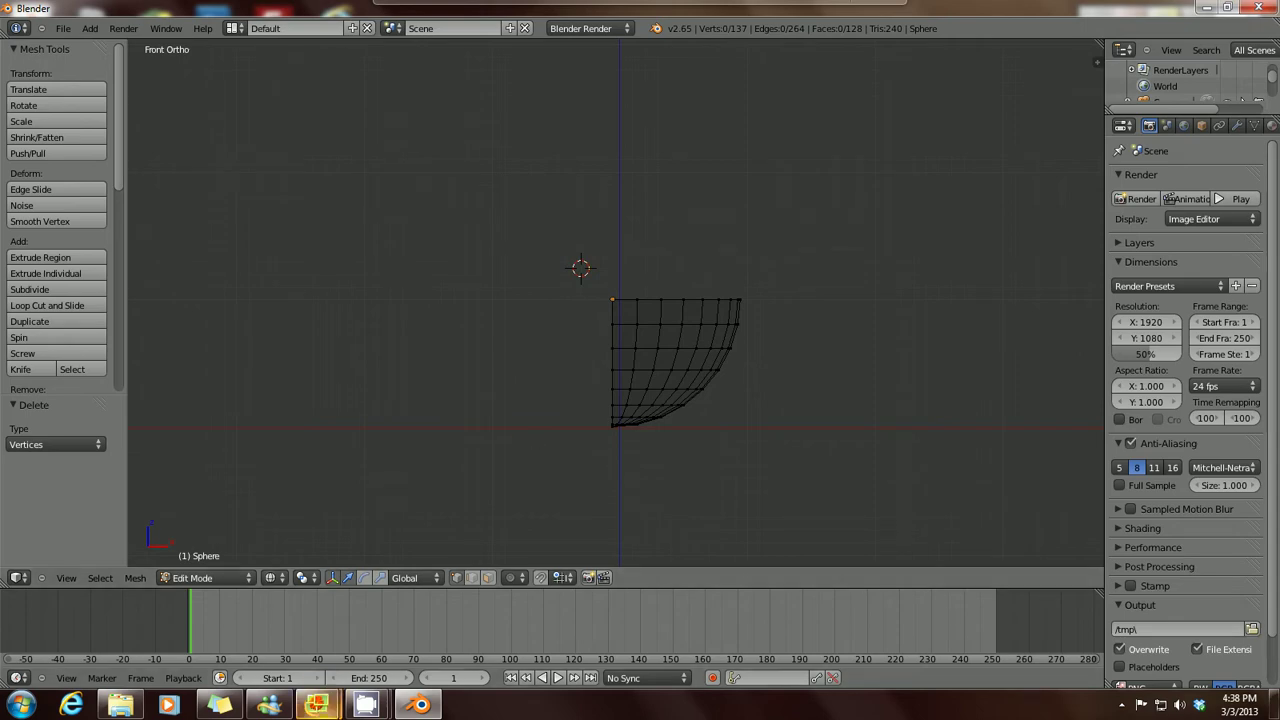
# Step: Bring up the "3rd tut tex" notes again to review the list of modifiers, and minimize them
pyautogui.moveTo(319, 700)
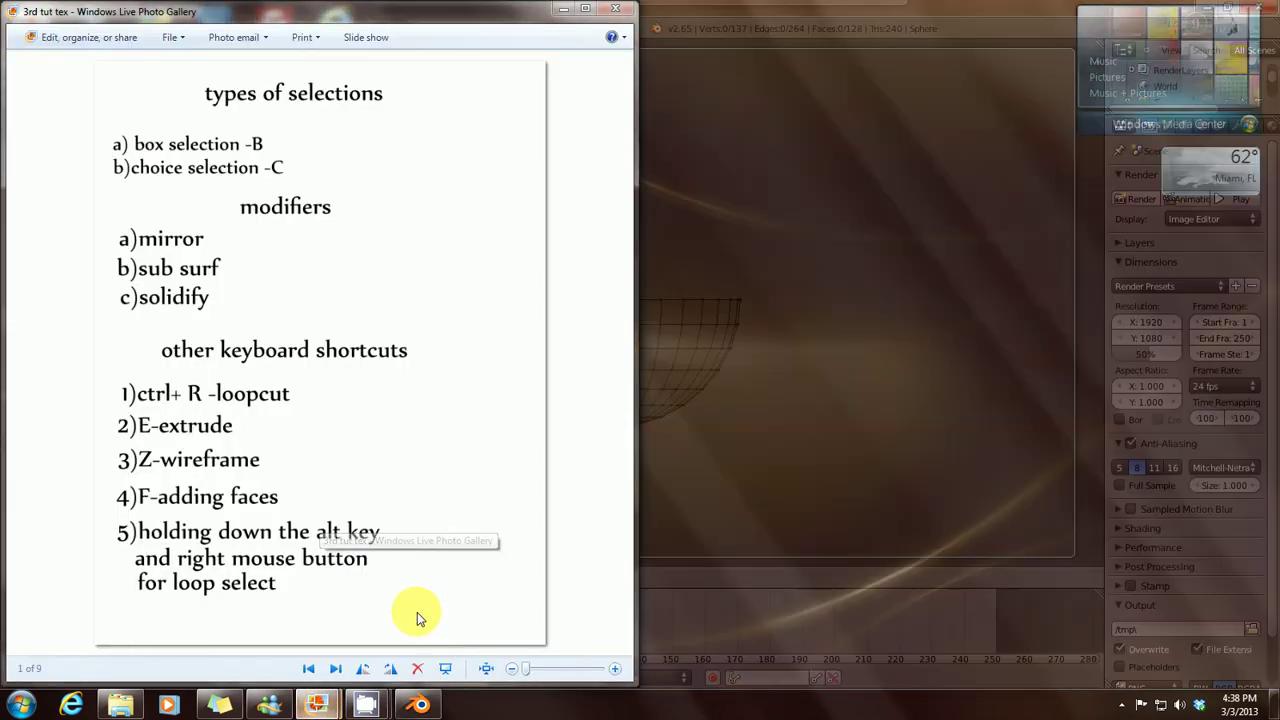
pyautogui.click(416, 613)
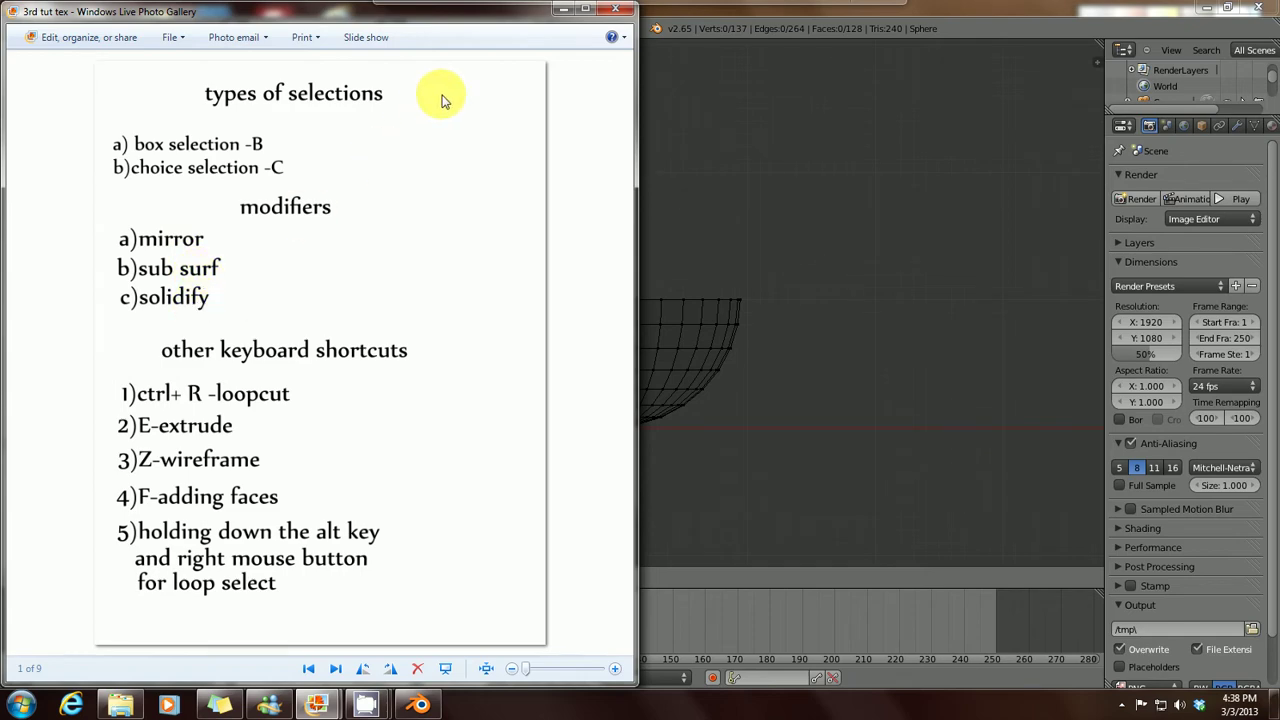
pyautogui.click(561, 9)
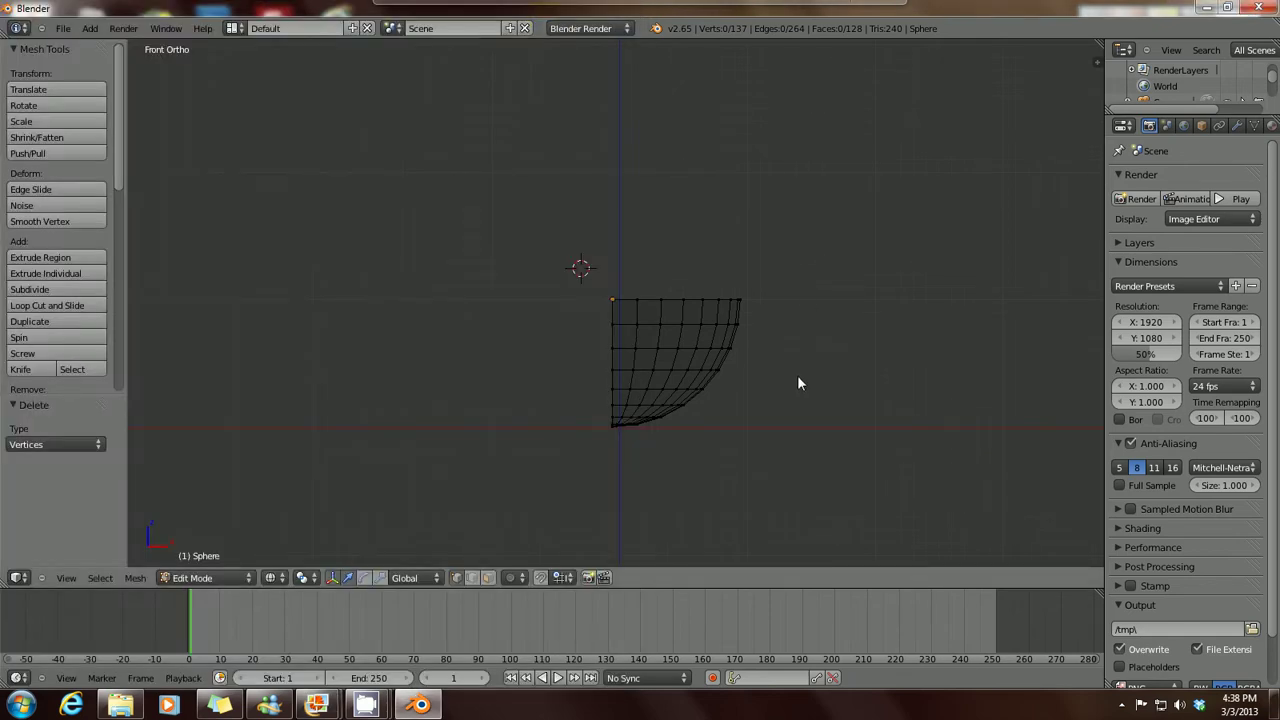
# Step: Widen the properties editor and add a Mirror modifier to the remaining half of the bowl
pyautogui.moveTo(1103, 224); pyautogui.dragTo(1000, 258)
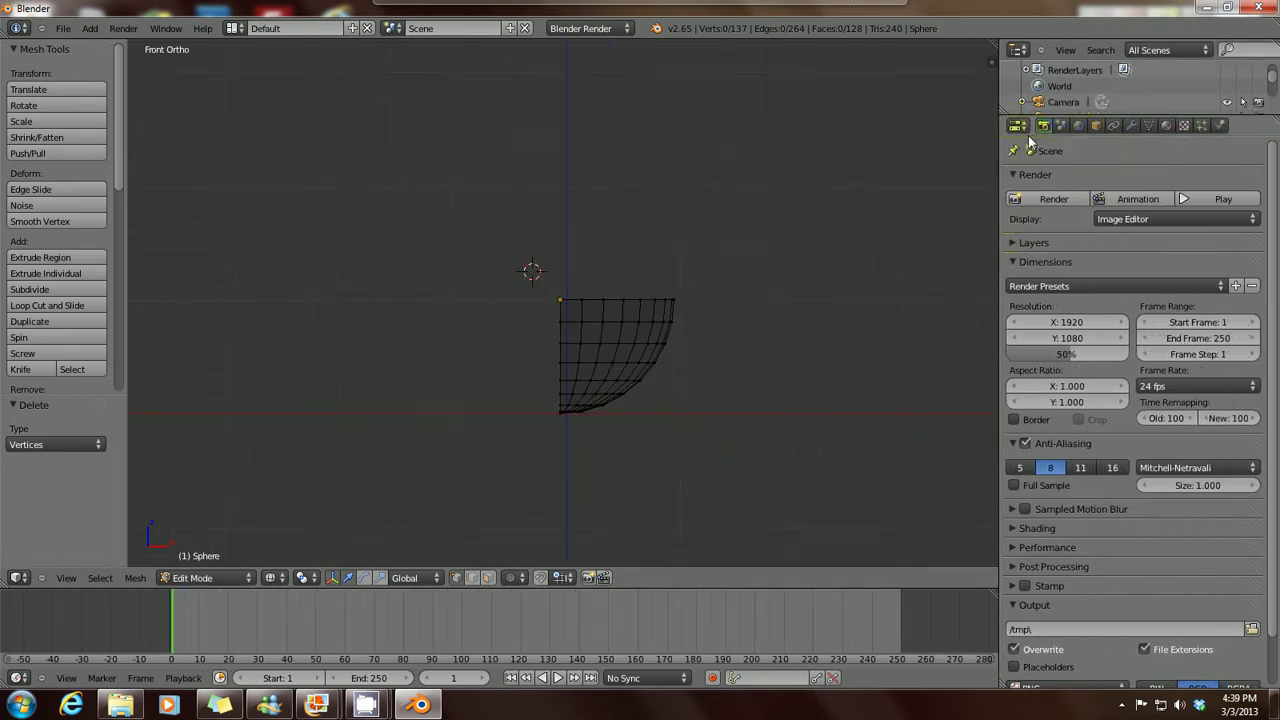
pyautogui.click(1132, 126)
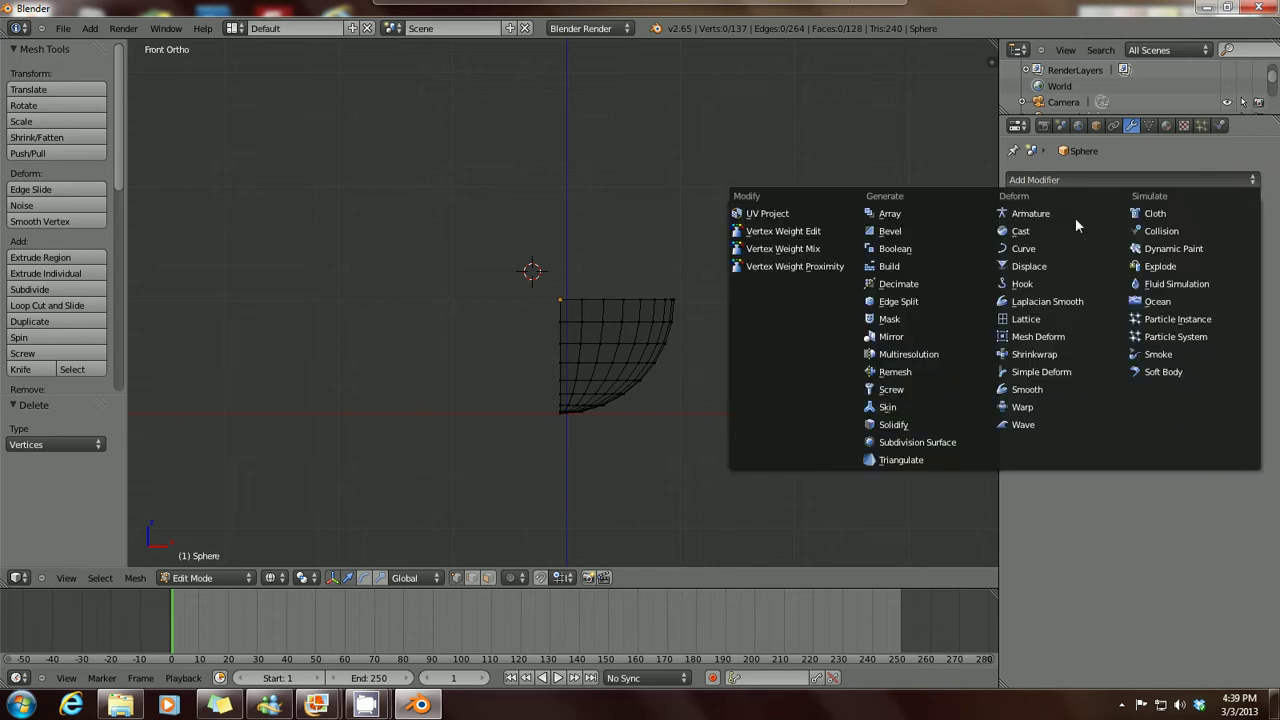
pyautogui.click(892, 336)
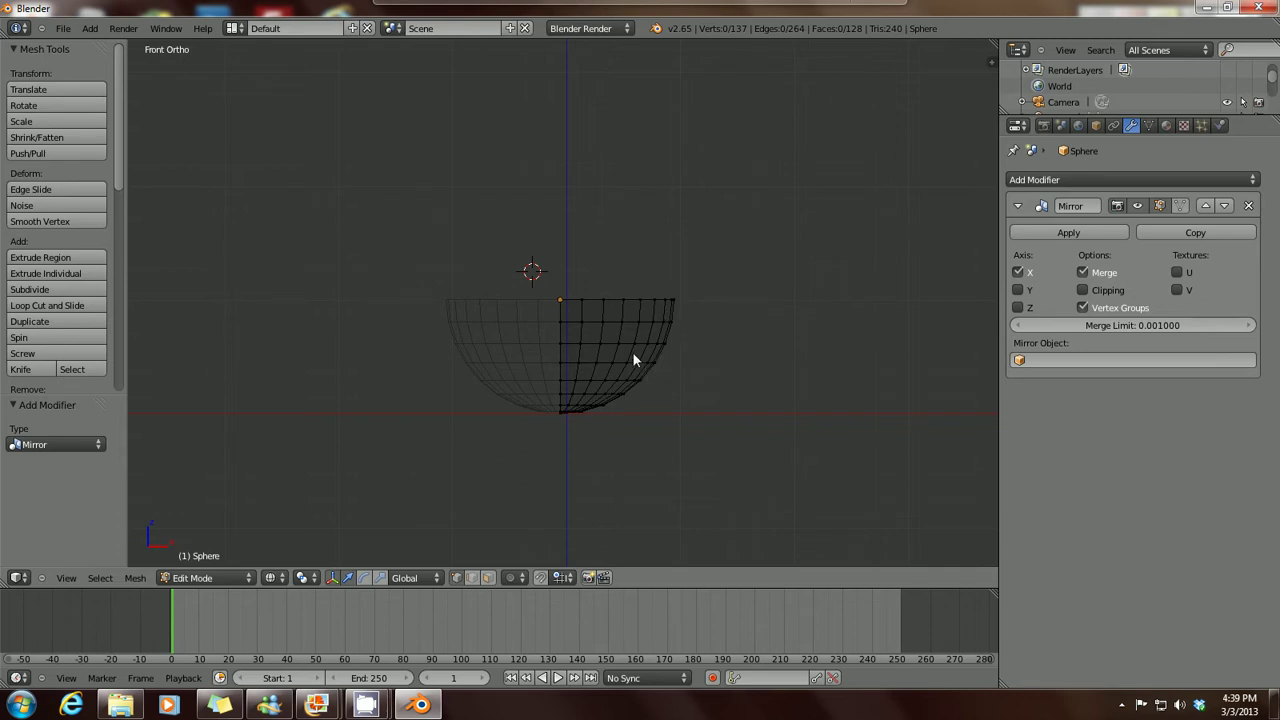
# Step: Test the mirroring by moving the outermost rim vertex outward along X and about 0.274 up along Z, and undo both moves
pyautogui.rightClick(676, 299)
pyautogui.press('g')
pyautogui.press('x')
pyautogui.click(714, 289)
pyautogui.press('g')
pyautogui.press('z')
pyautogui.click(716, 258)
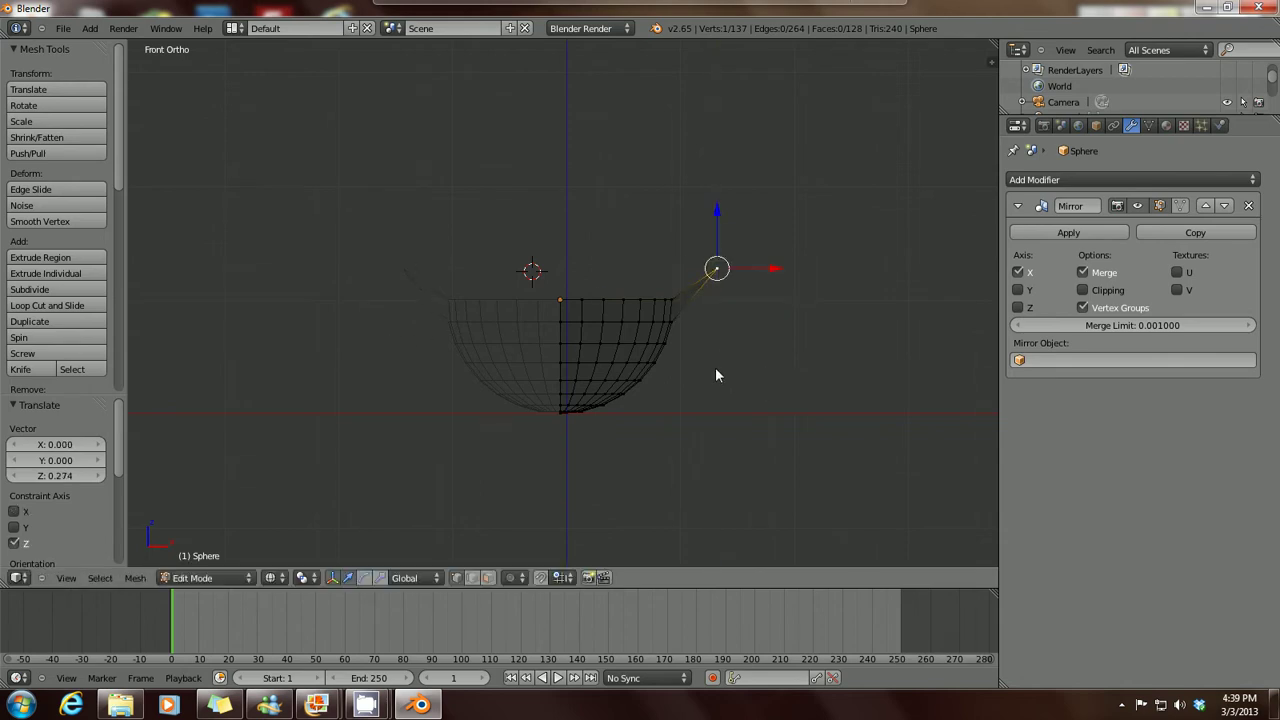
pyautogui.hotkey('ctrl', 'z')
pyautogui.hotkey('ctrl', 'z')
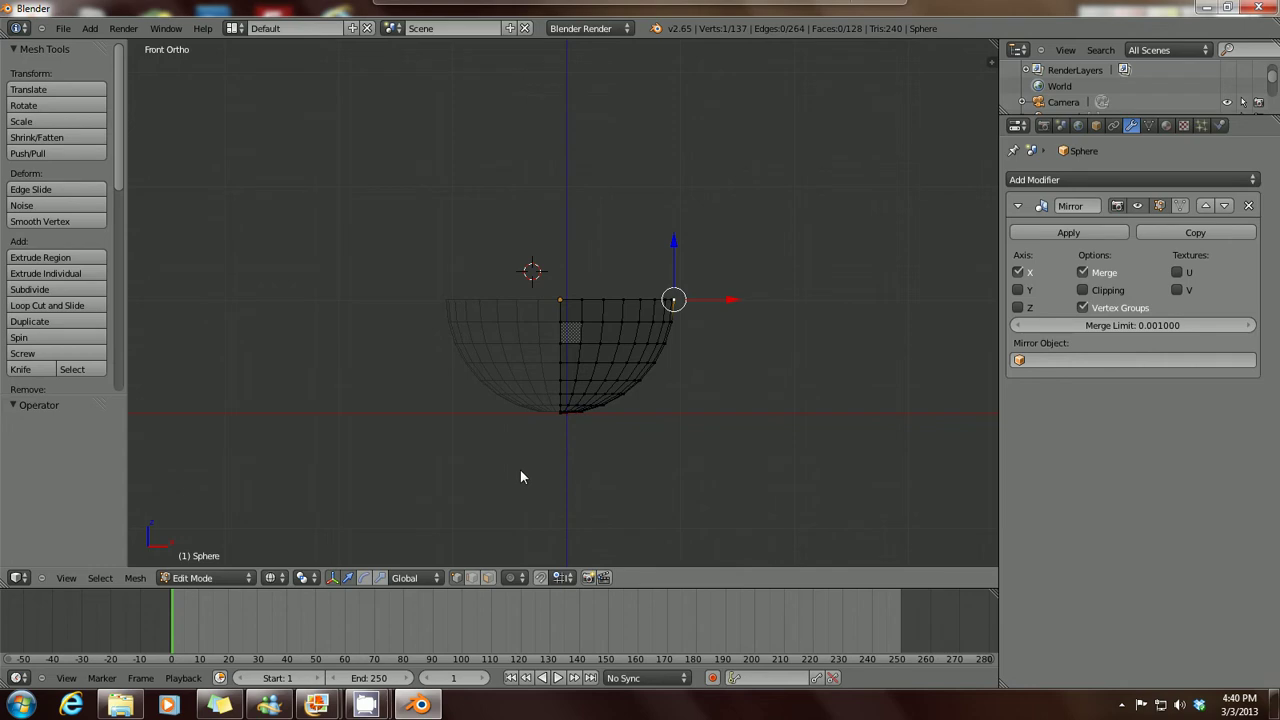
# Step: Return to solid display, widen the tool shelf and try smooth shading on the mesh in Edit Mode
pyautogui.press('z')
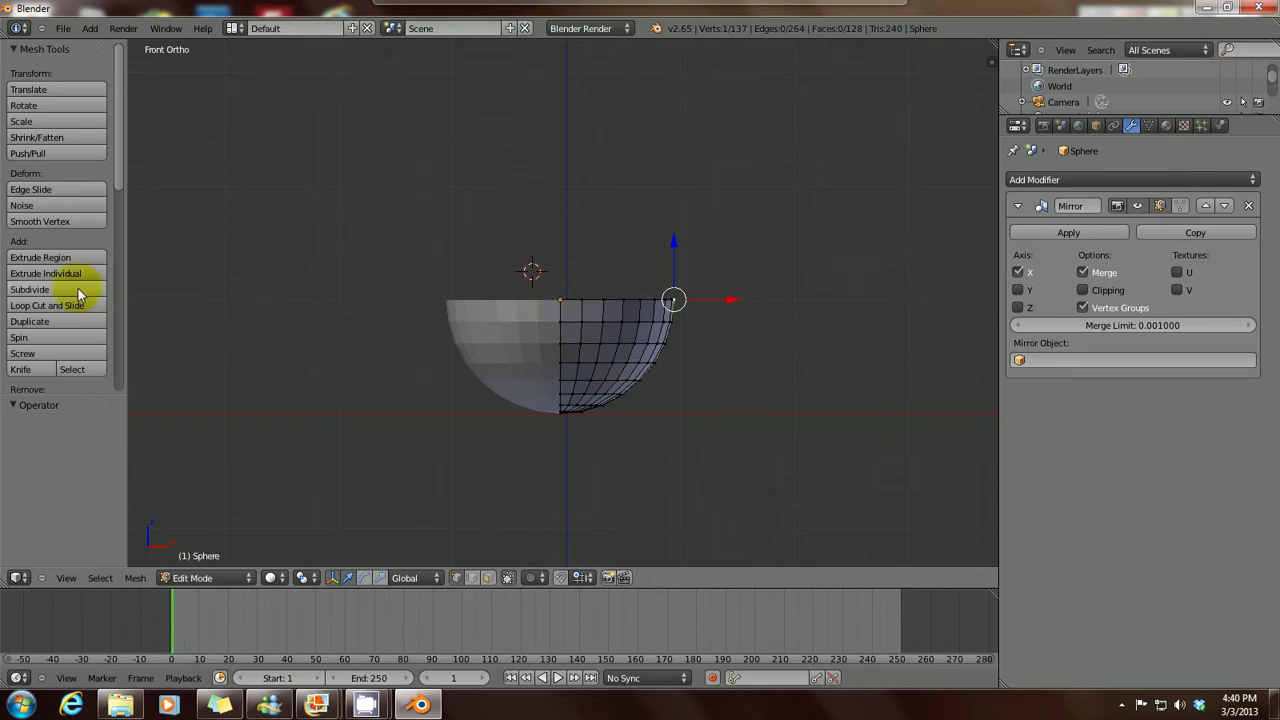
pyautogui.moveTo(126, 124); pyautogui.dragTo(213, 132)
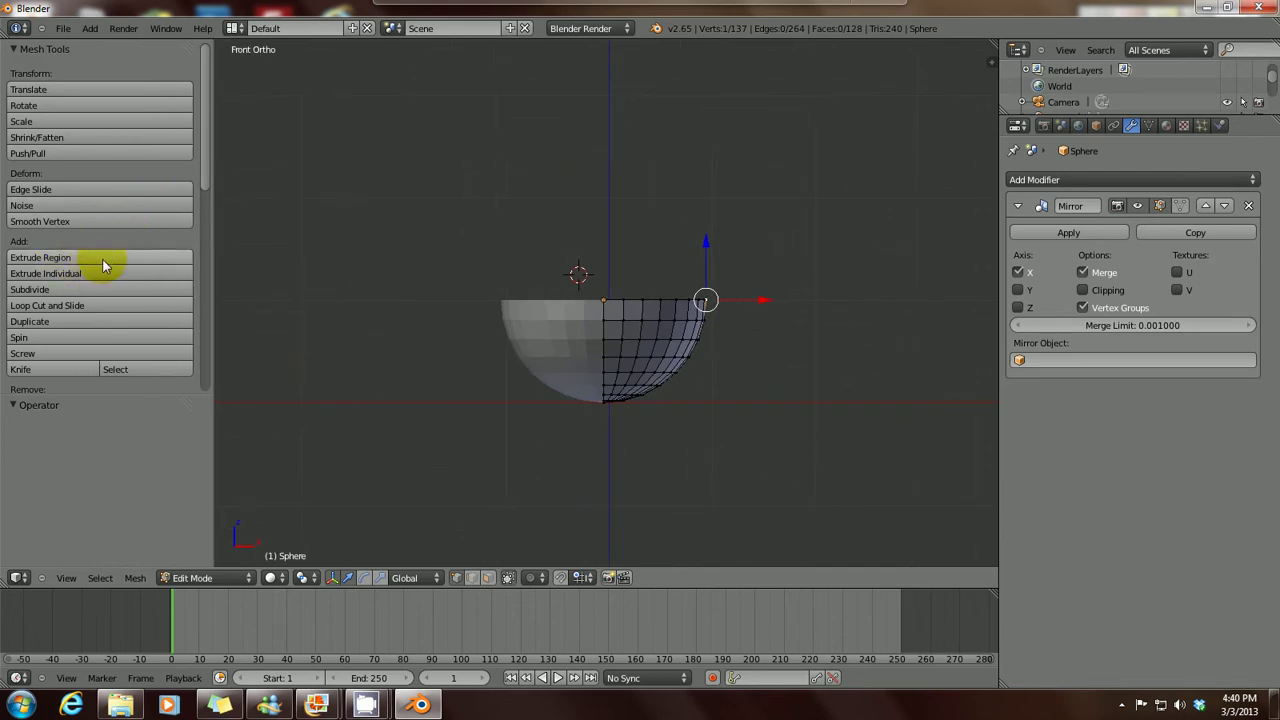
pyautogui.scroll(-7, 103, 265)
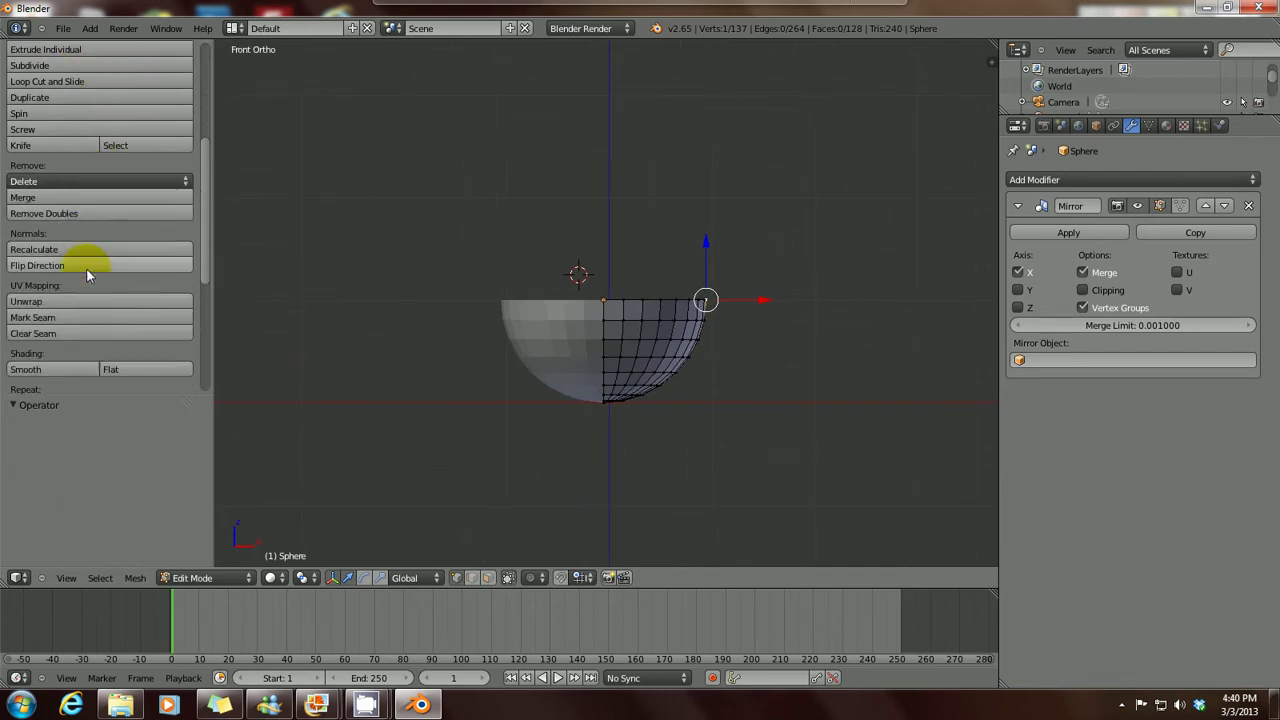
pyautogui.scroll(-3, 87, 275)
pyautogui.scroll(-1, 87, 275)
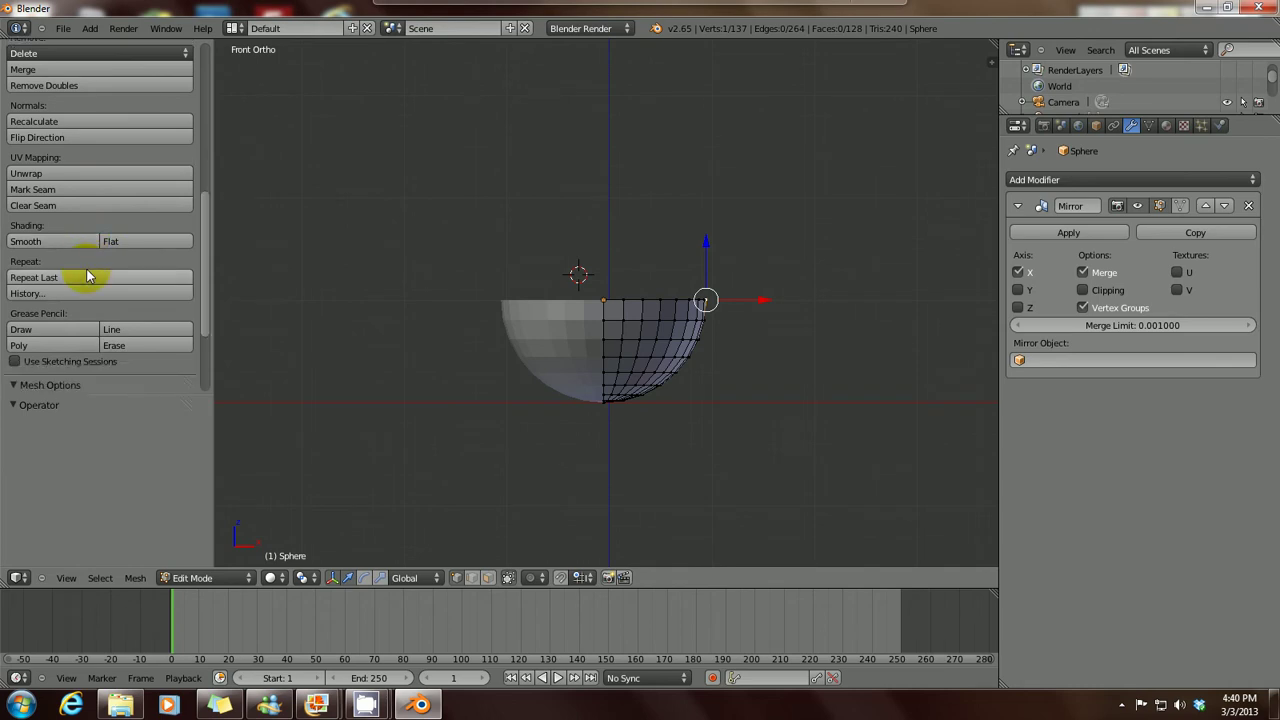
pyautogui.click(49, 242)
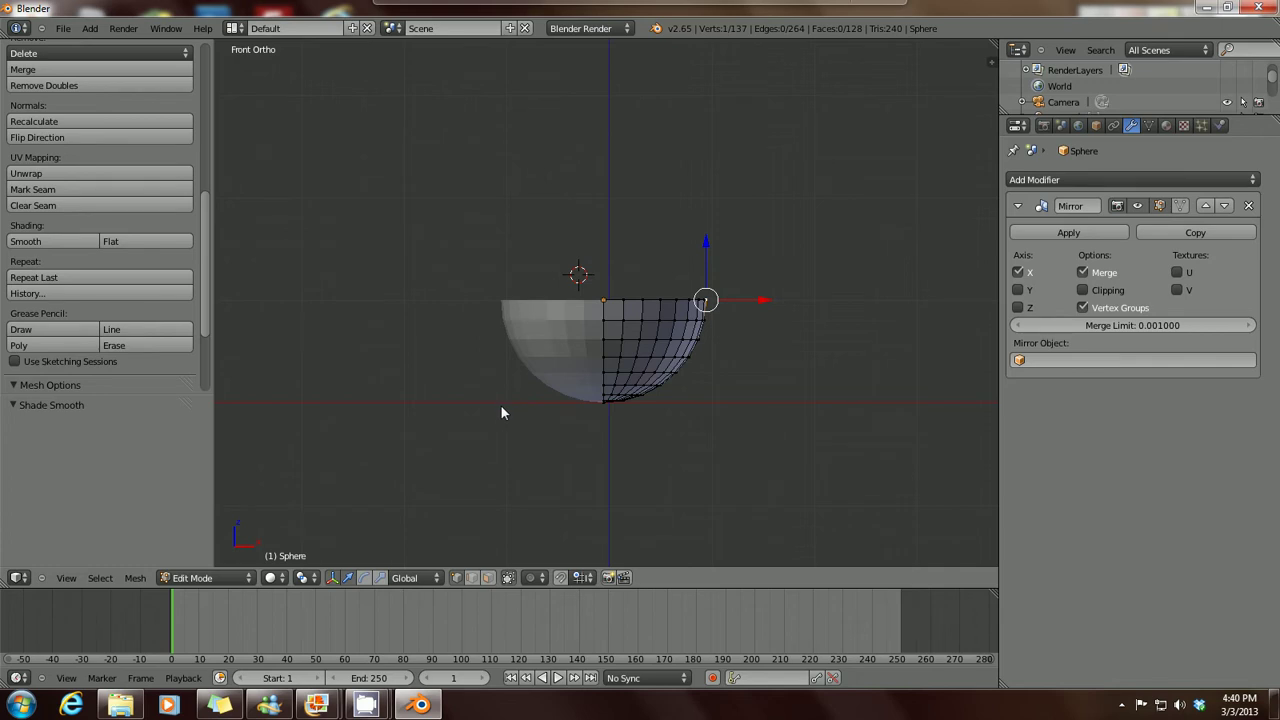
# Step: Switch to Object Mode and apply smooth shading to the whole bowl
pyautogui.click(250, 578)
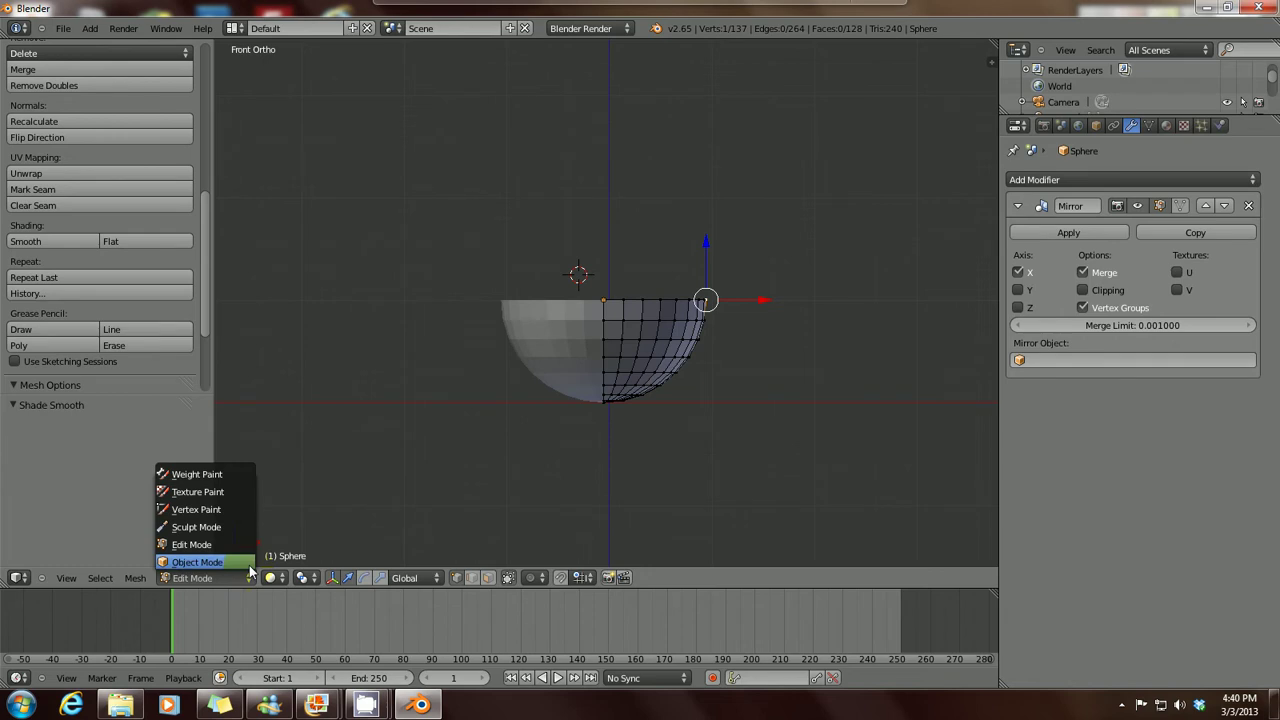
pyautogui.click(200, 562)
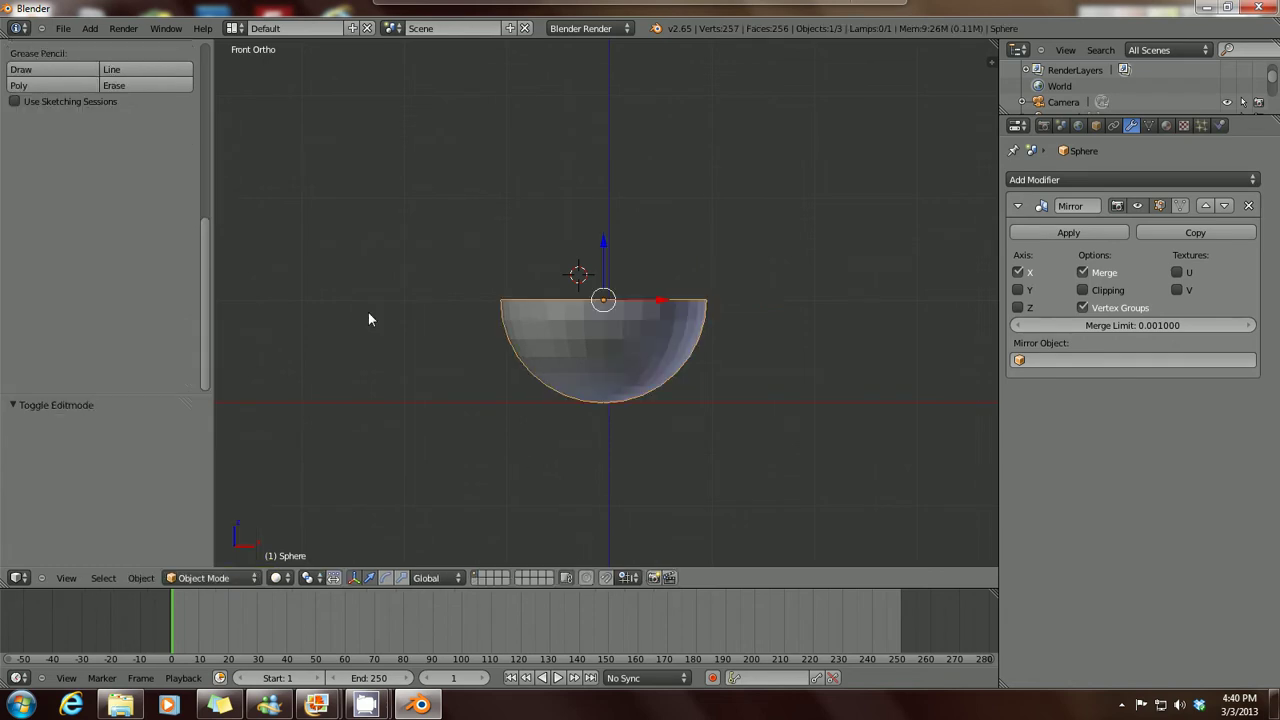
pyautogui.scroll(5, 111, 278)
pyautogui.scroll(3, 111, 275)
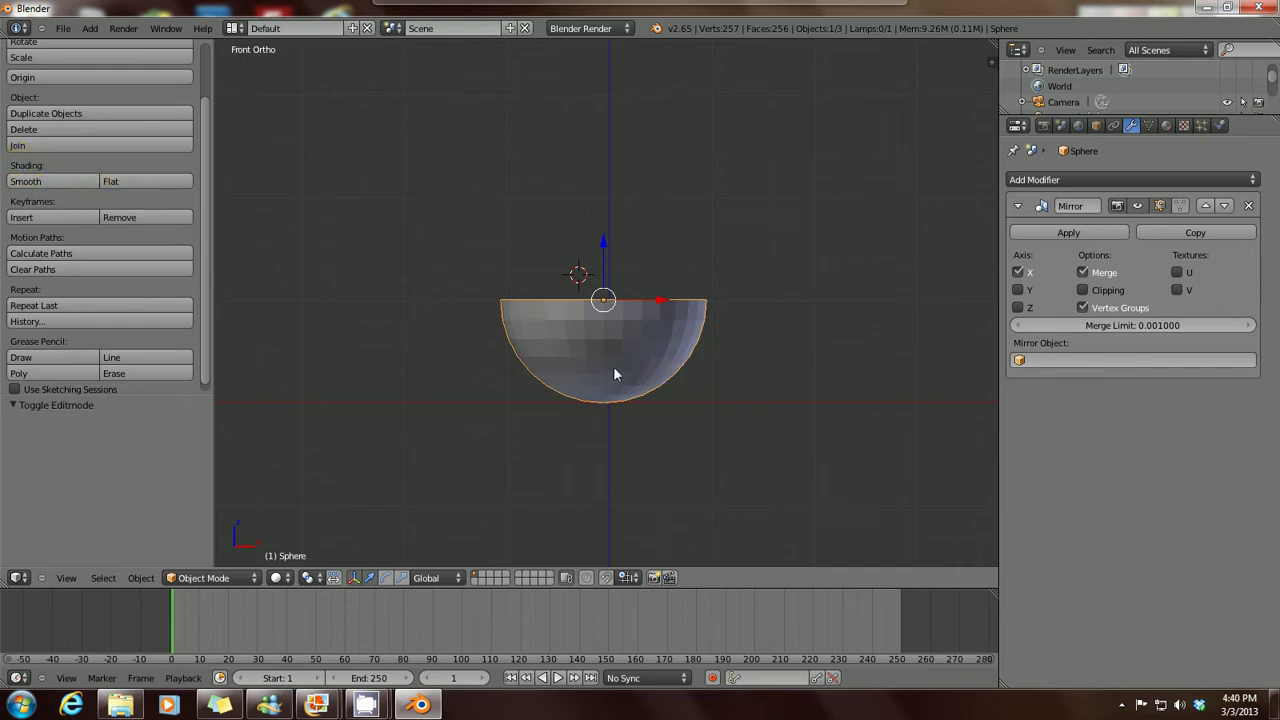
pyautogui.click(61, 179)
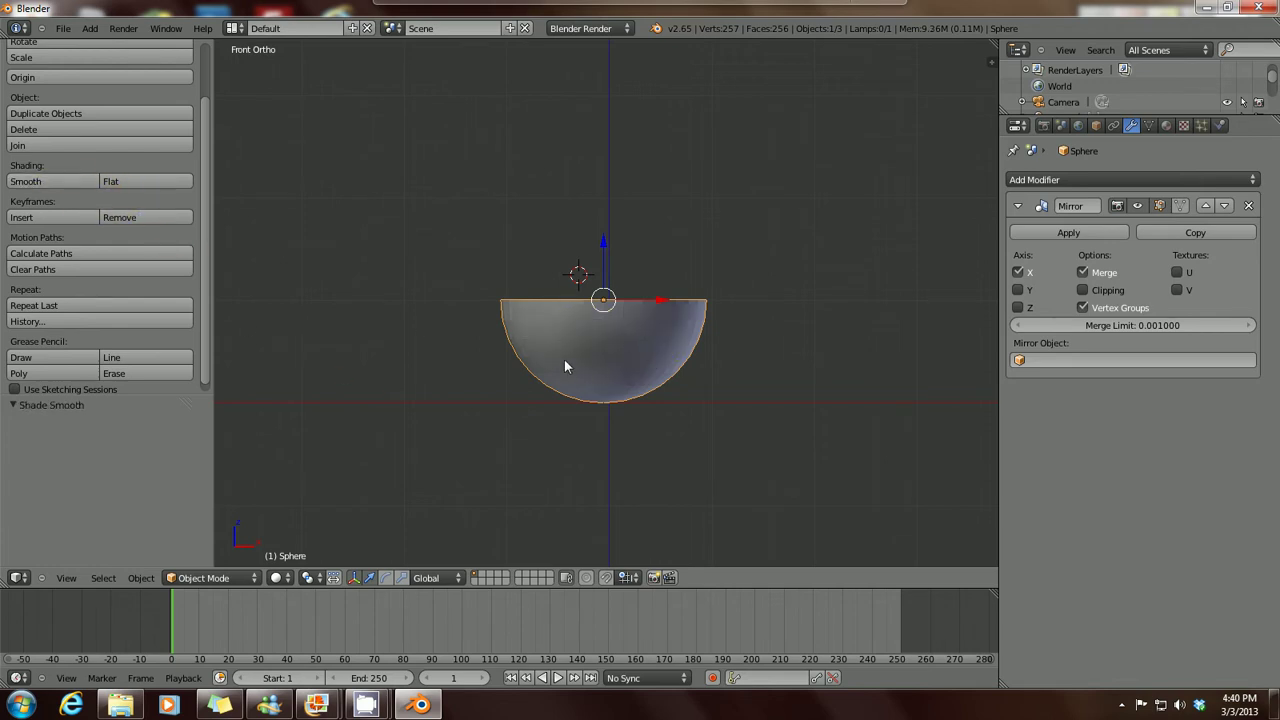
# Step: Hide the tool shelf and bring it back
pyautogui.click(171, 184)
pyautogui.press('t')
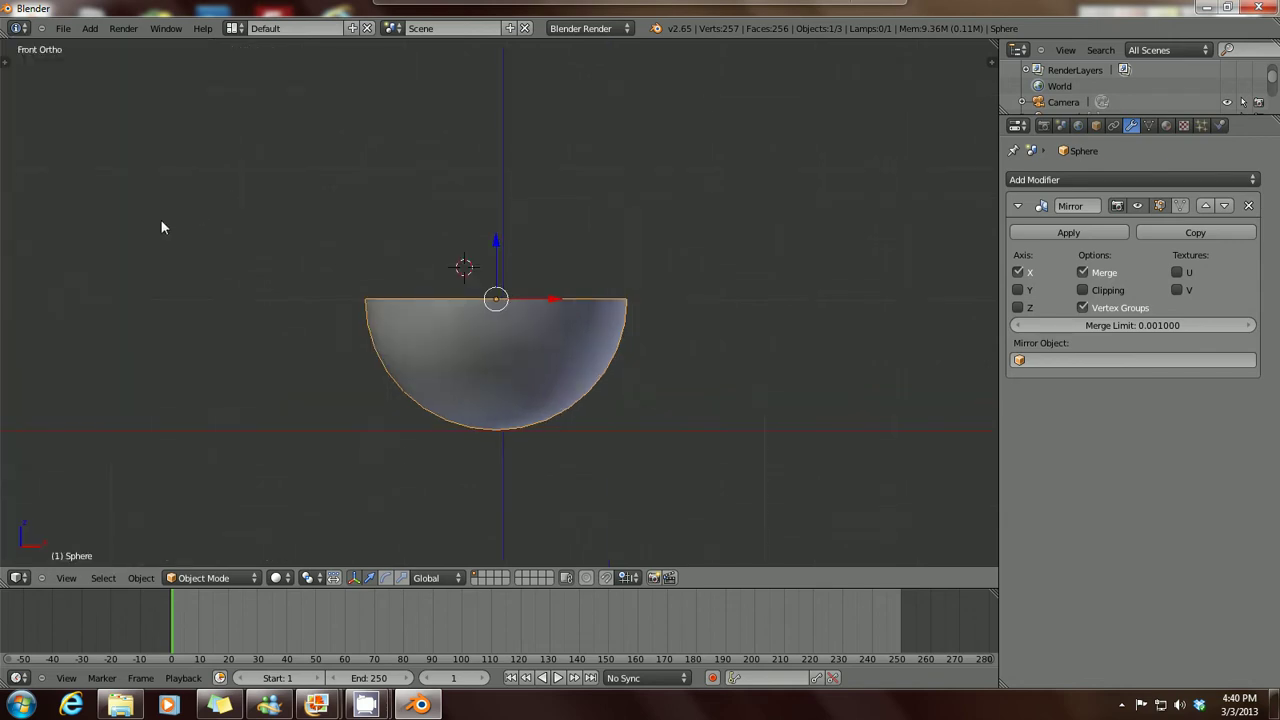
pyautogui.click(8, 68)
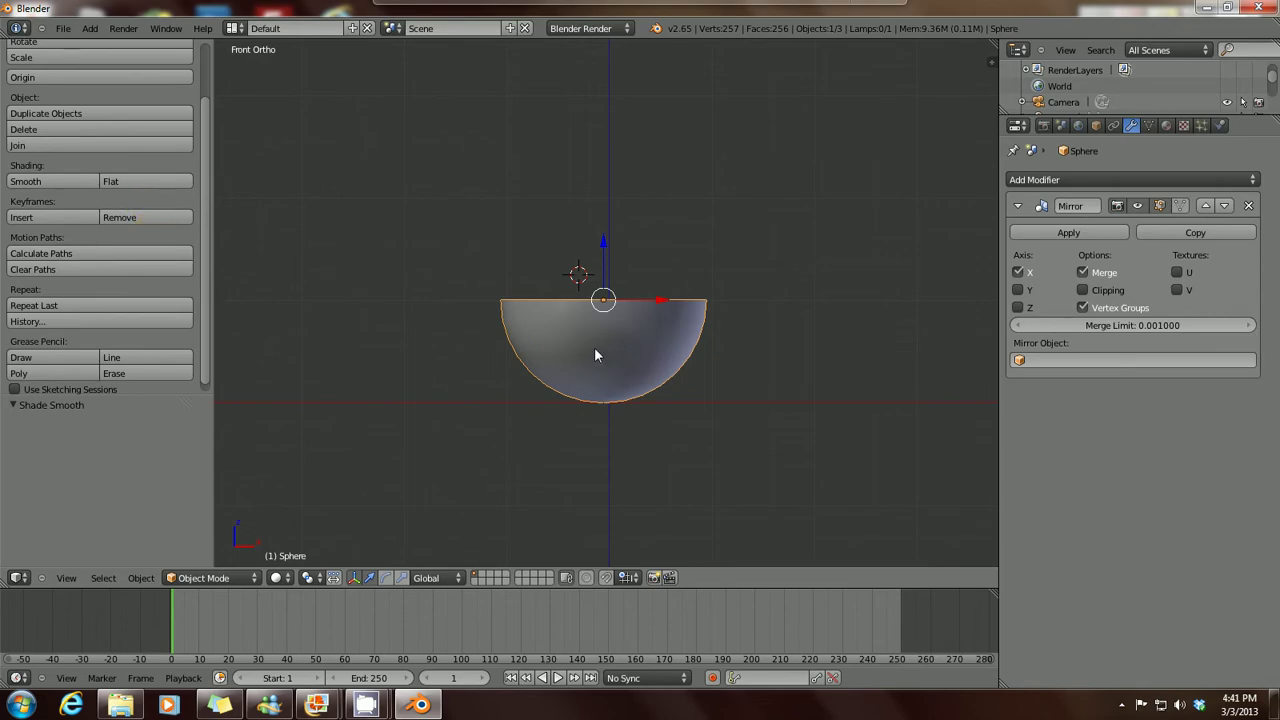
# Step: Add a Solidify modifier to the bowl below the Mirror modifier and inspect the rim up close
pyautogui.moveTo(318, 704)
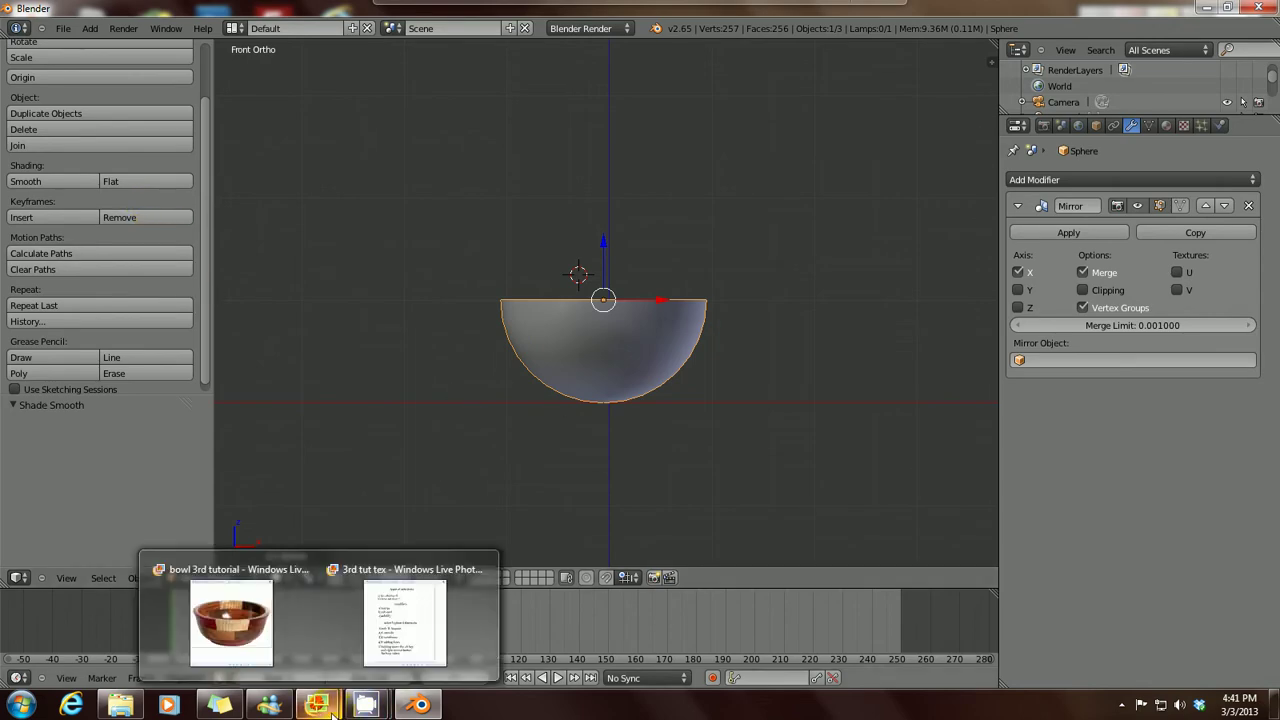
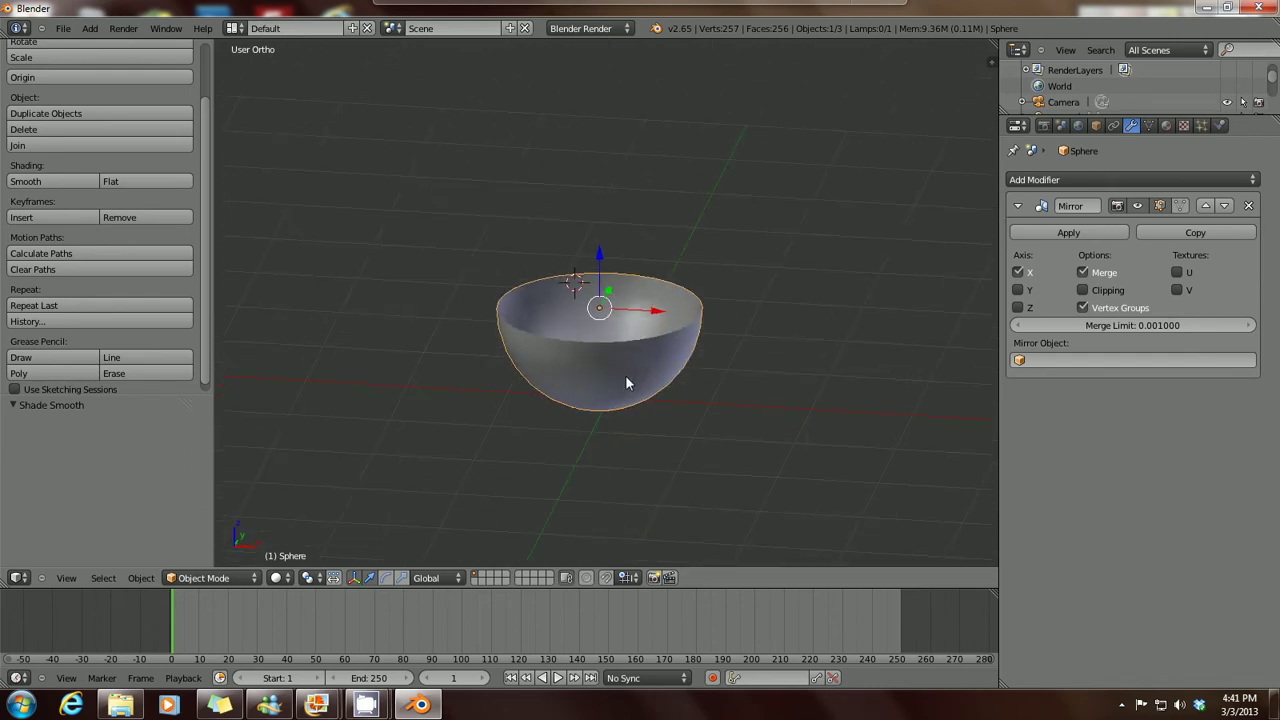
pyautogui.press('KP_1')
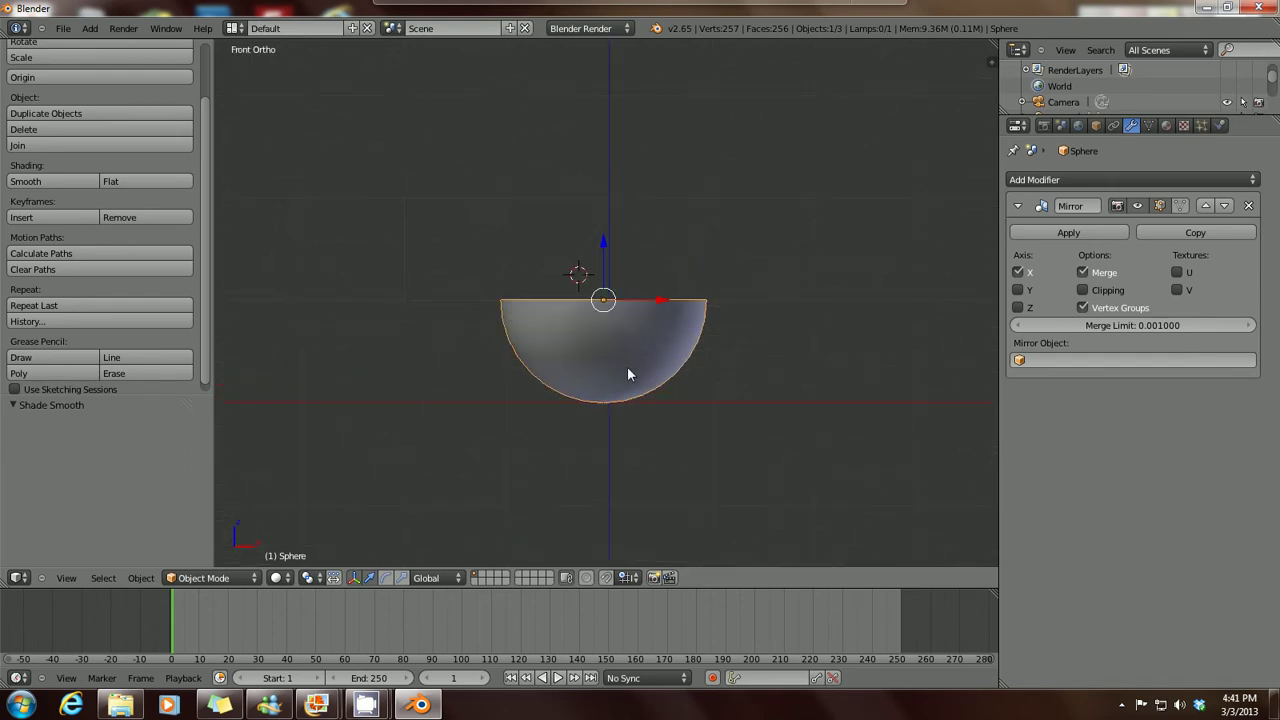
pyautogui.click(1250, 183)
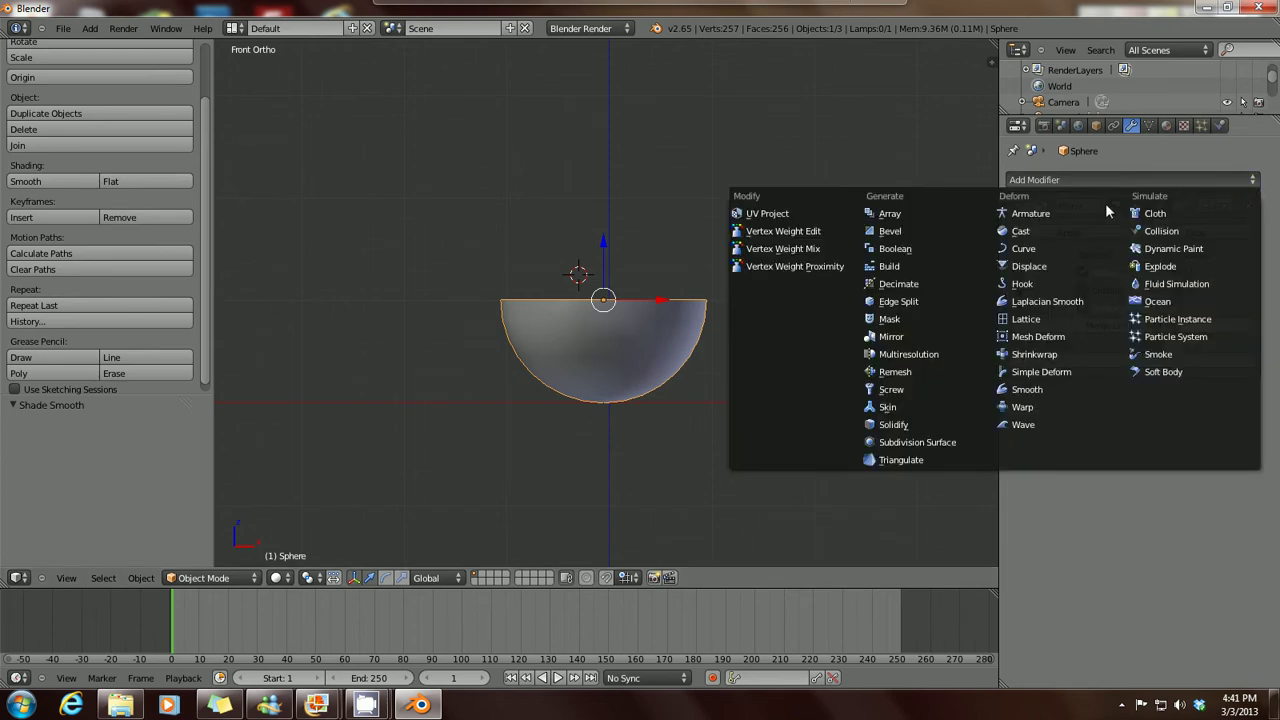
pyautogui.click(936, 428)
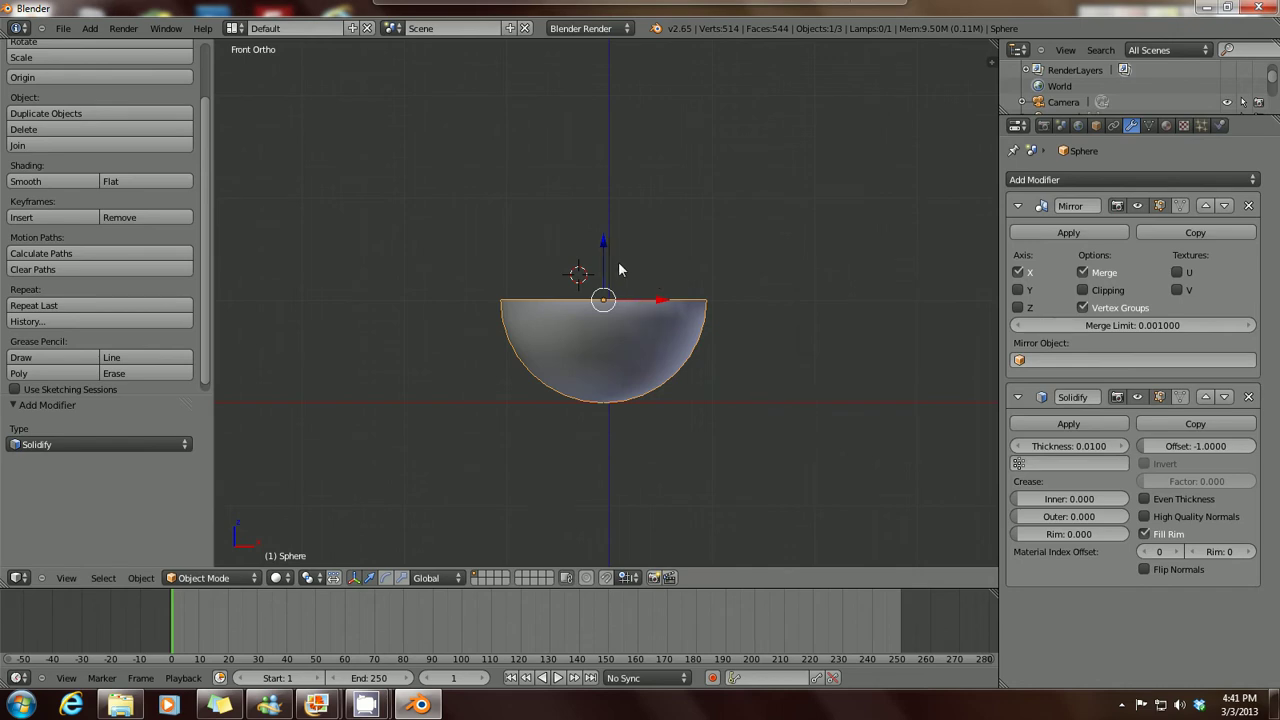
pyautogui.moveTo(618, 269); pyautogui.dragTo(693, 252, button='middle')
pyautogui.moveTo(736, 307); pyautogui.dragTo(731, 299, button='middle')
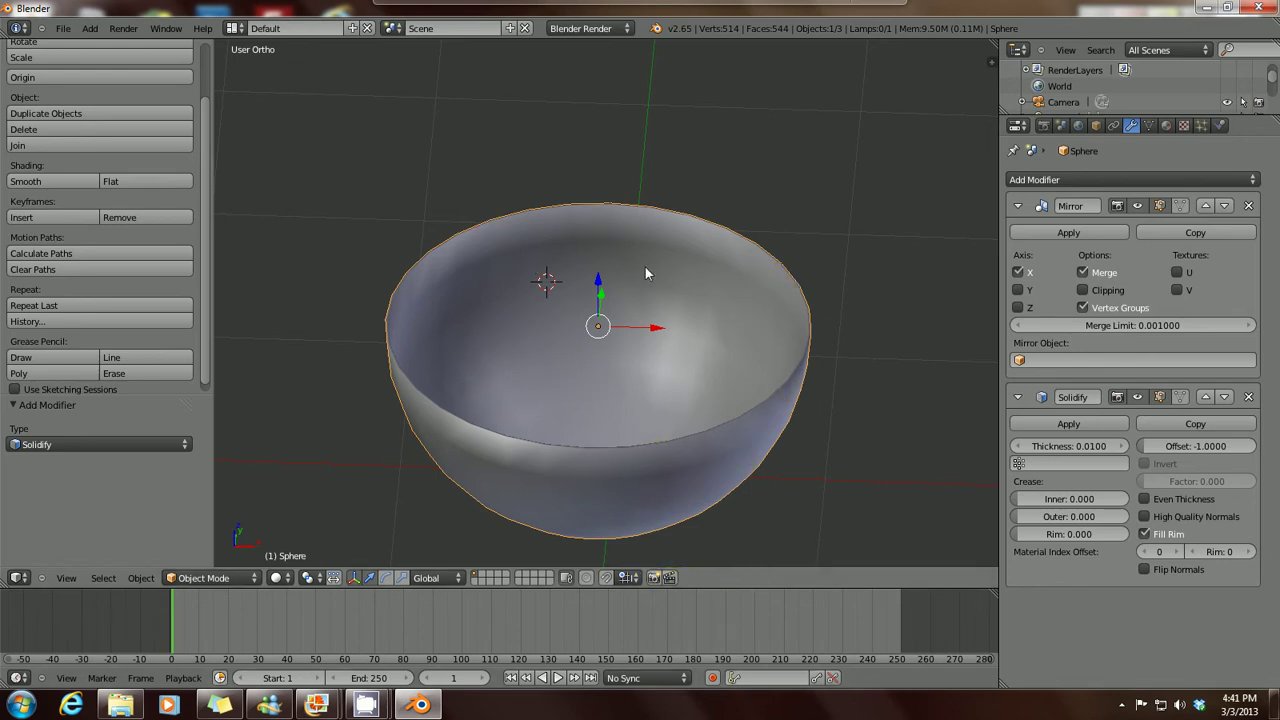
# Step: Set the Solidify modifier's thickness to 0.1 and compare the thickened bowl with the wooden bowl reference photo
pyautogui.rightClick(657, 338)
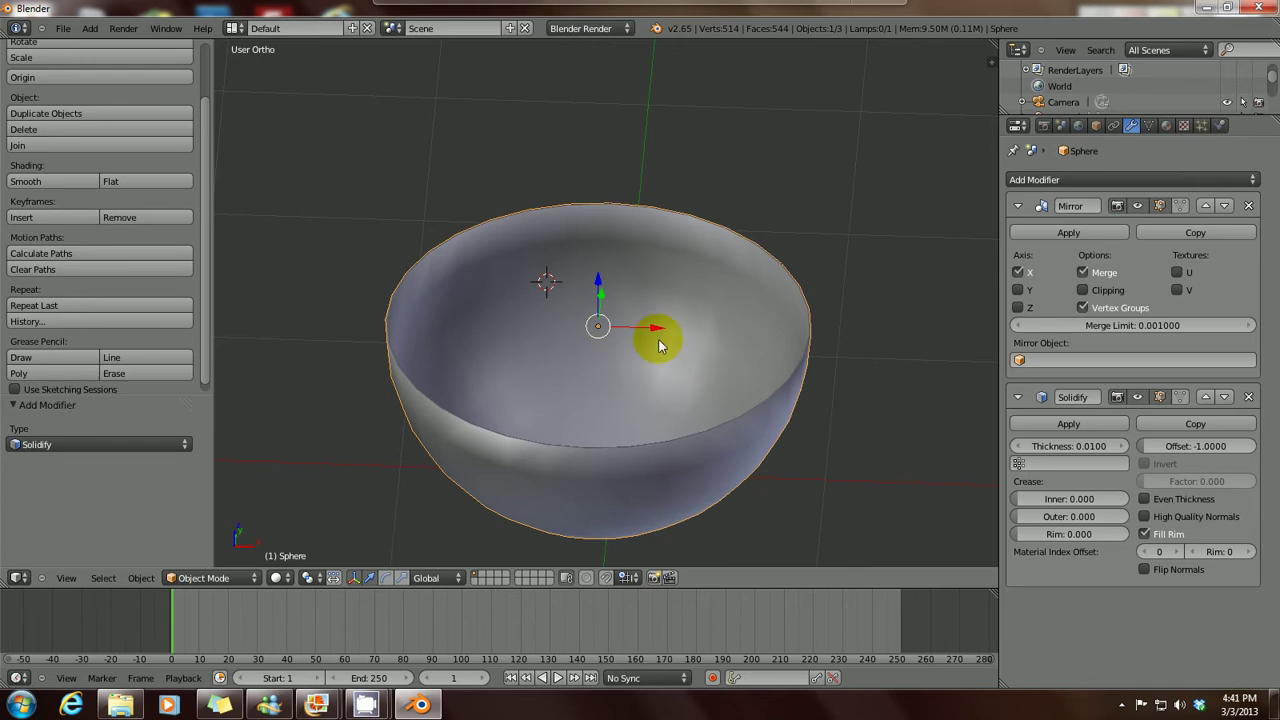
pyautogui.click(1060, 424)
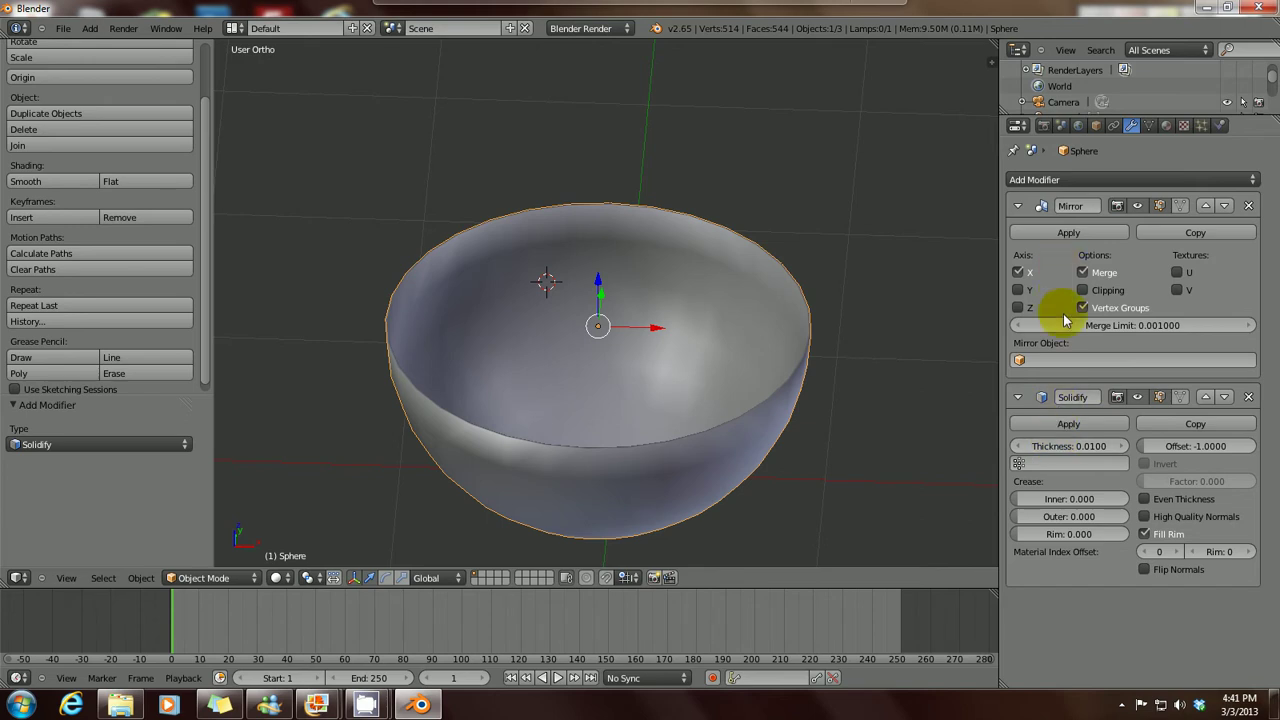
pyautogui.click(1081, 453)
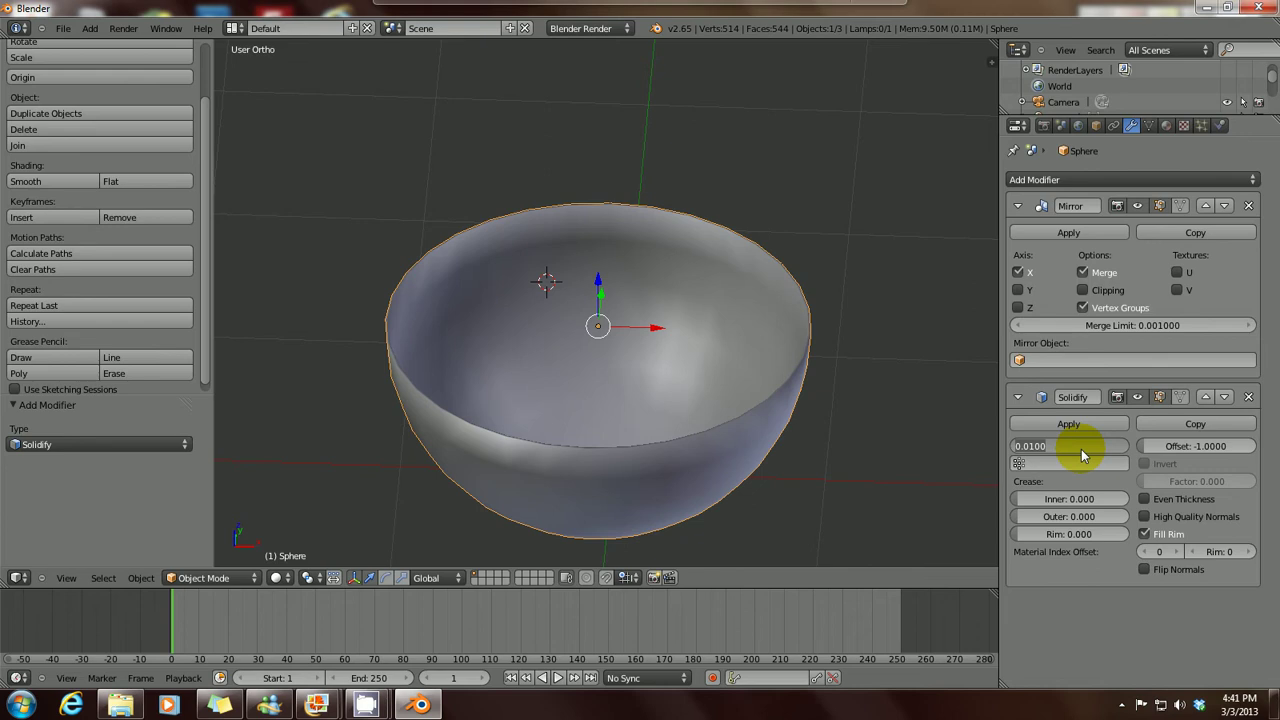
pyautogui.write('0.1')
pyautogui.press('Return')
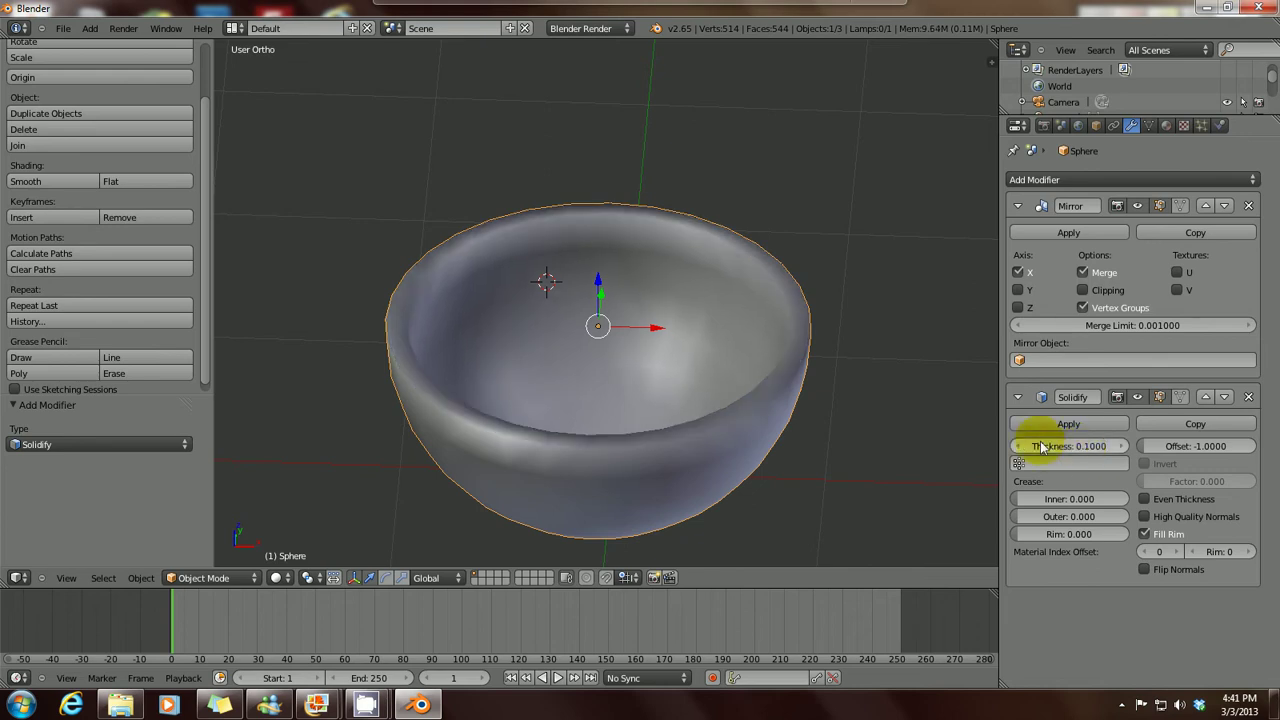
pyautogui.moveTo(655, 365); pyautogui.dragTo(706, 345, button='middle')
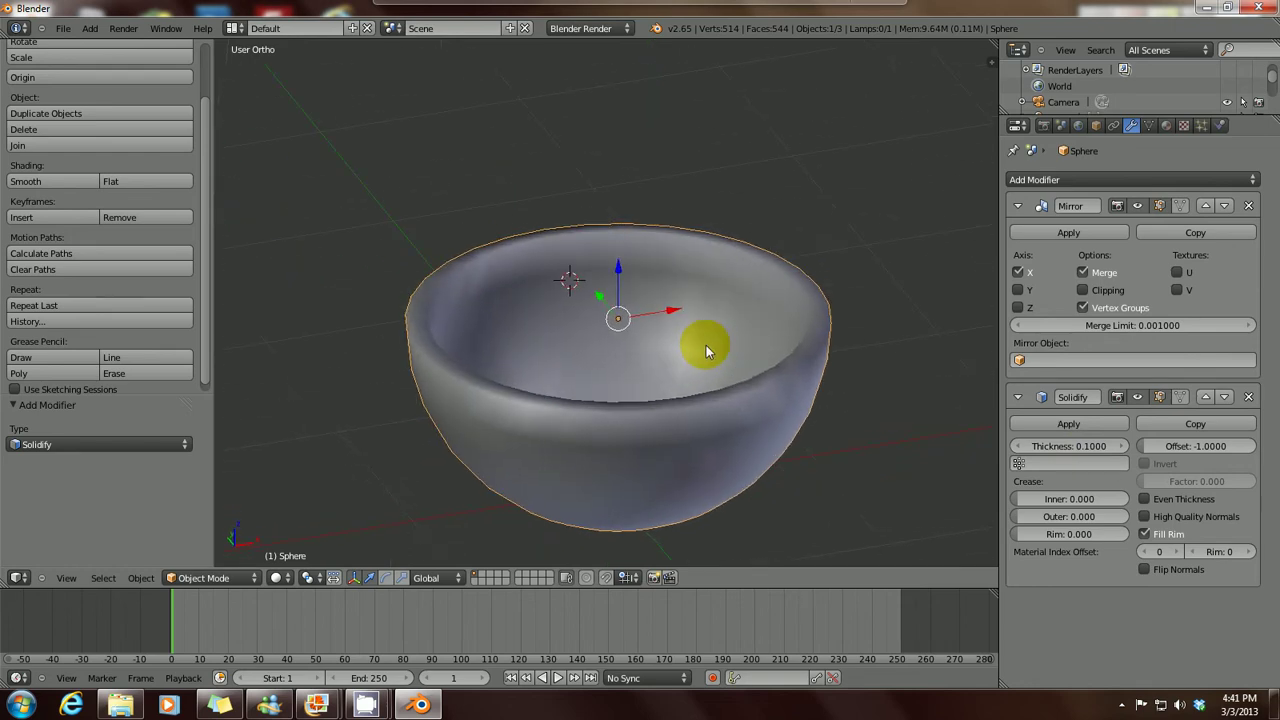
pyautogui.moveTo(782, 408)
pyautogui.mouseDown(button='middle')
pyautogui.moveTo(773, 387)
pyautogui.moveTo(765, 395)
pyautogui.mouseUp(button='middle')
pyautogui.moveTo(340, 708)
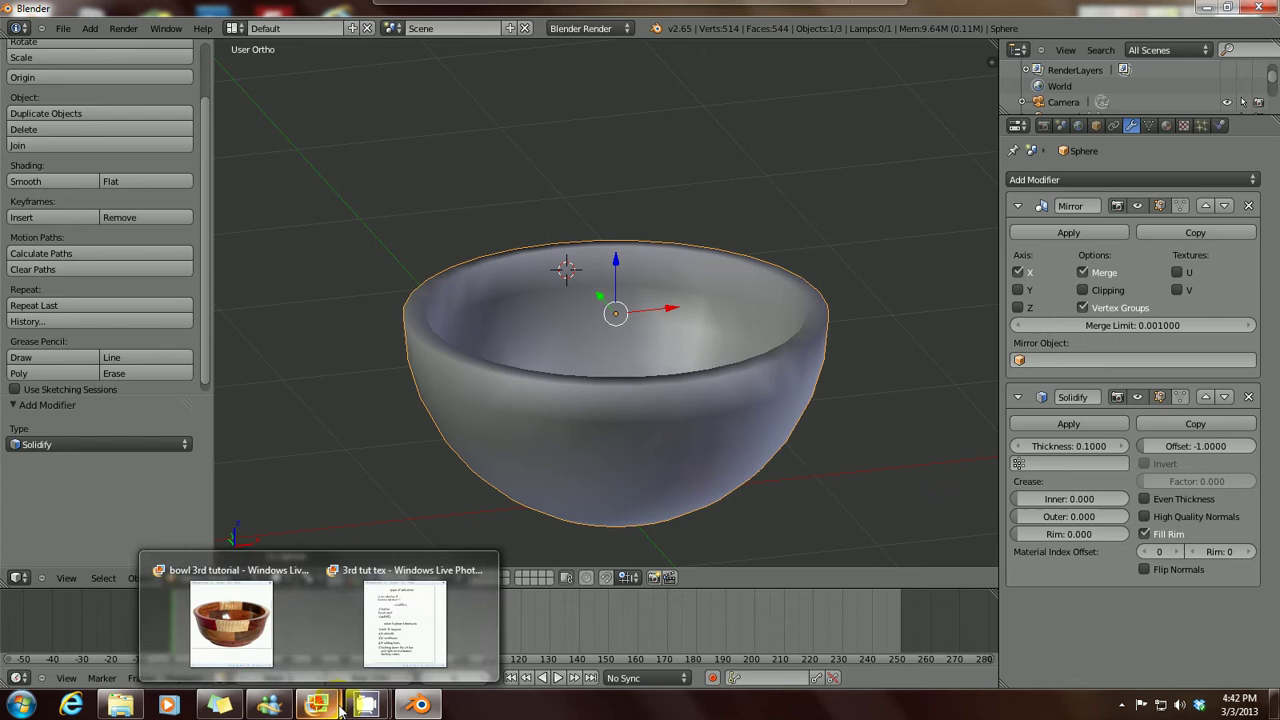
pyautogui.click(231, 620)
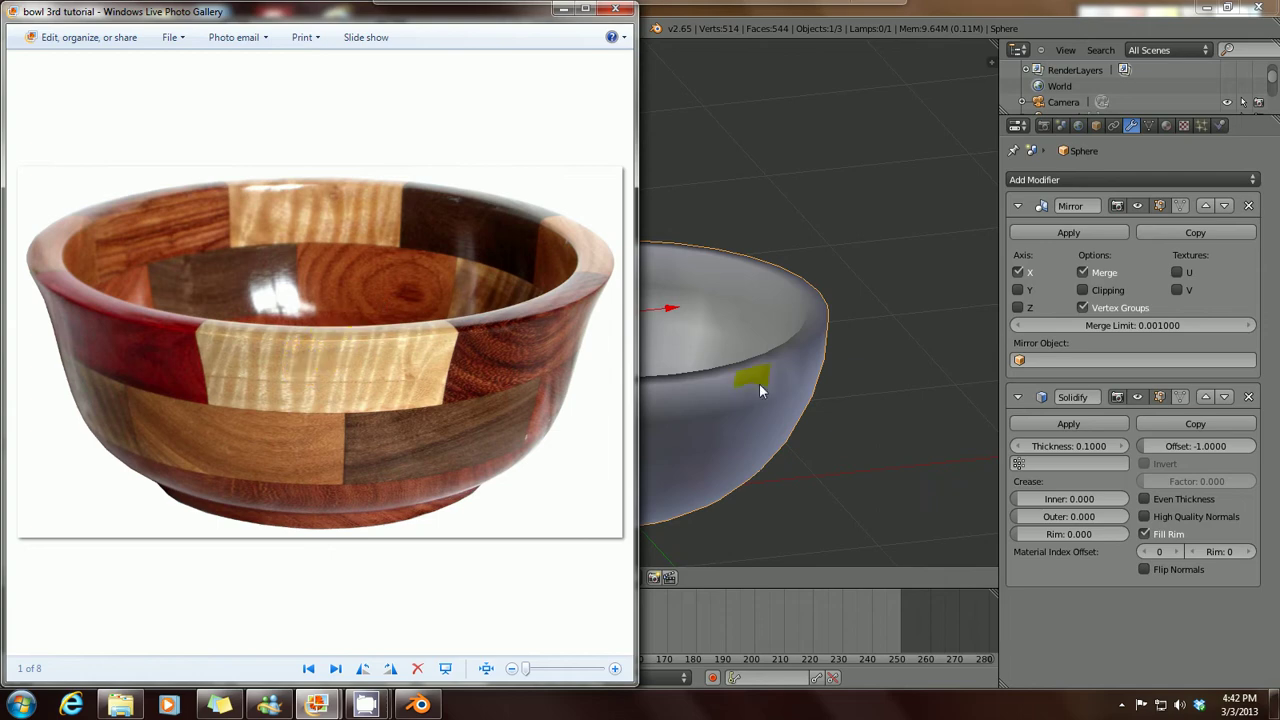
pyautogui.click(563, 10)
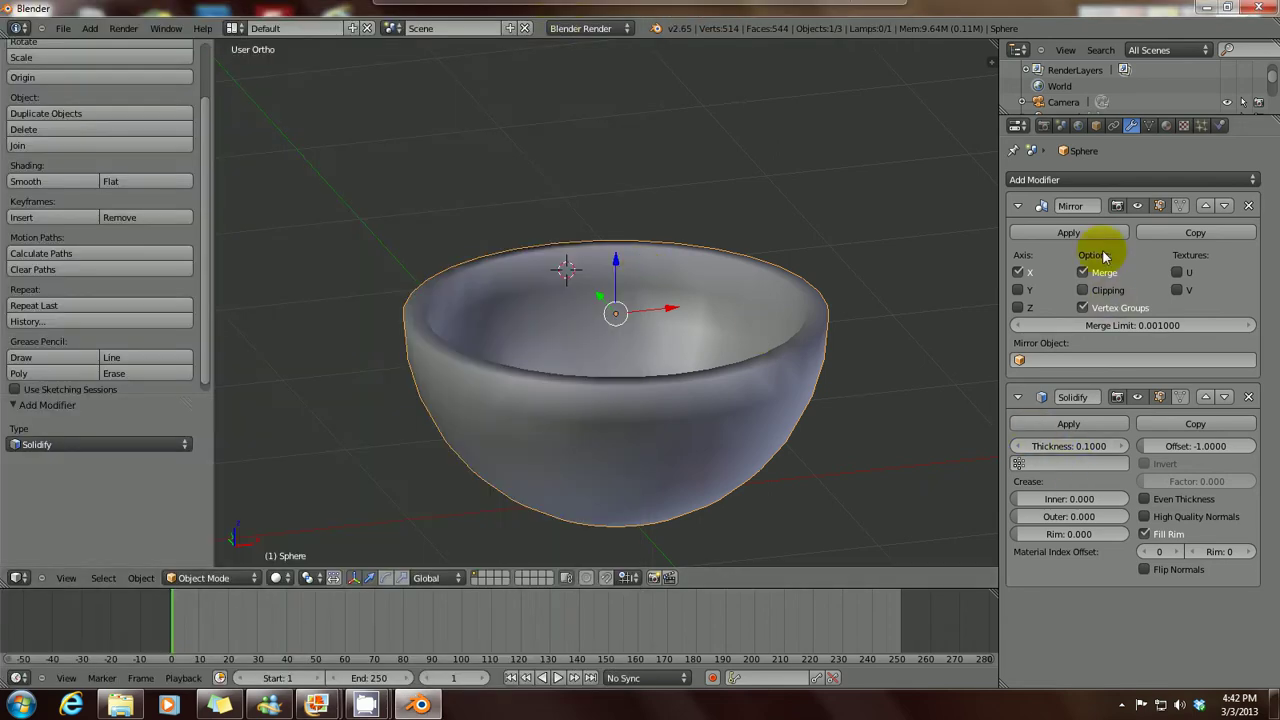
# Step: Enable Clipping on the bowl's Mirror modifier and switch to the front view
pyautogui.click(1082, 290)
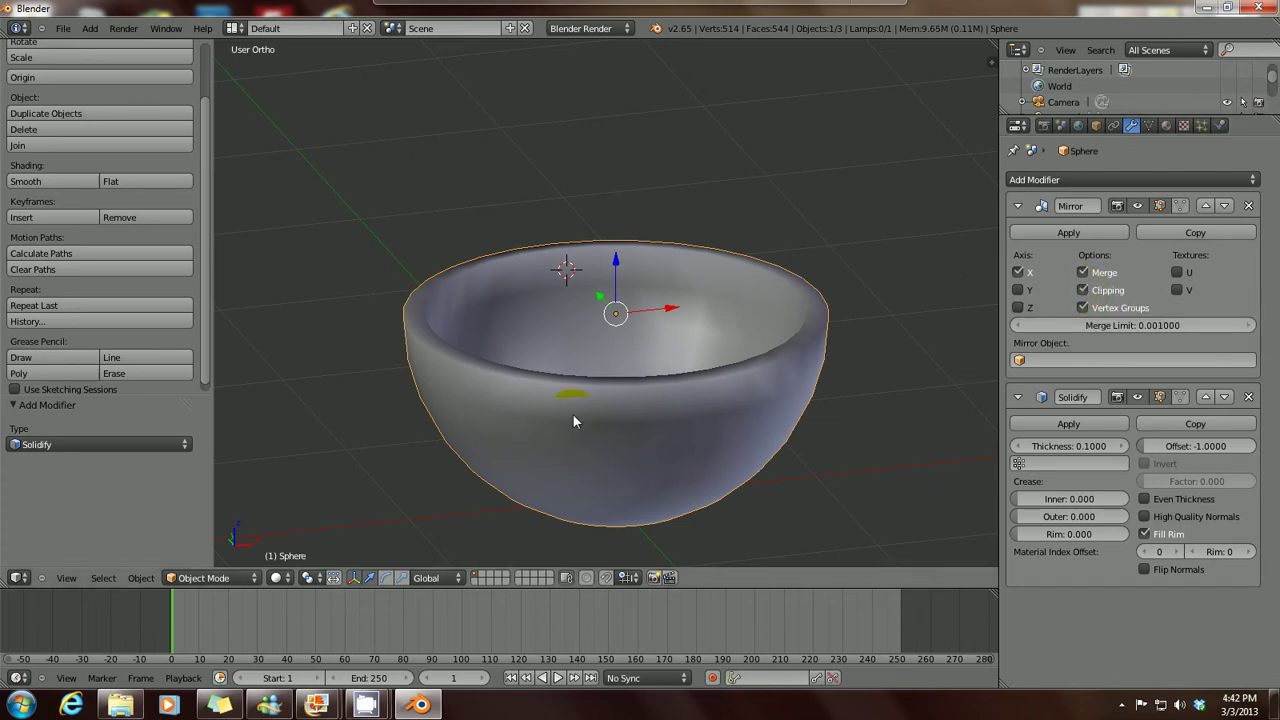
pyautogui.moveTo(577, 411); pyautogui.dragTo(615, 395, button='middle')
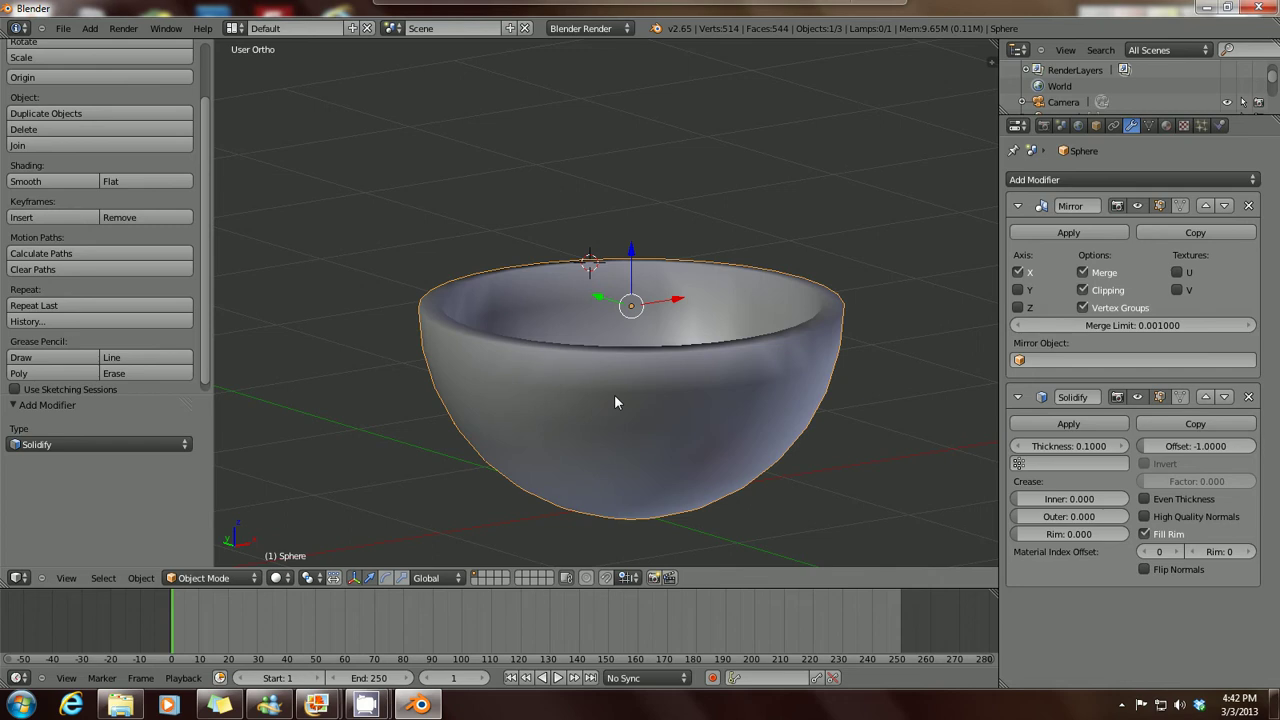
pyautogui.press('KP_1')
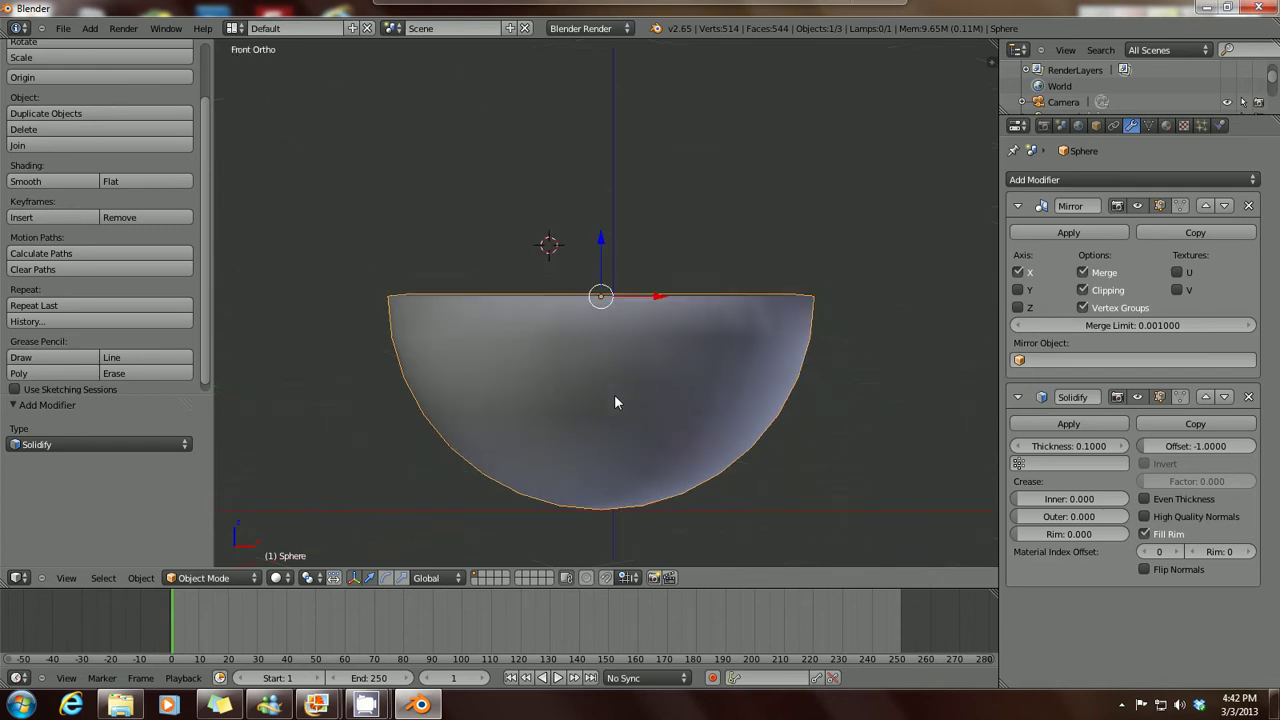
# Step: Test the clipping in Edit Mode by trying to move a center seam vertex along X both ways, and return to Object Mode
pyautogui.click(250, 578)
pyautogui.click(250, 546)
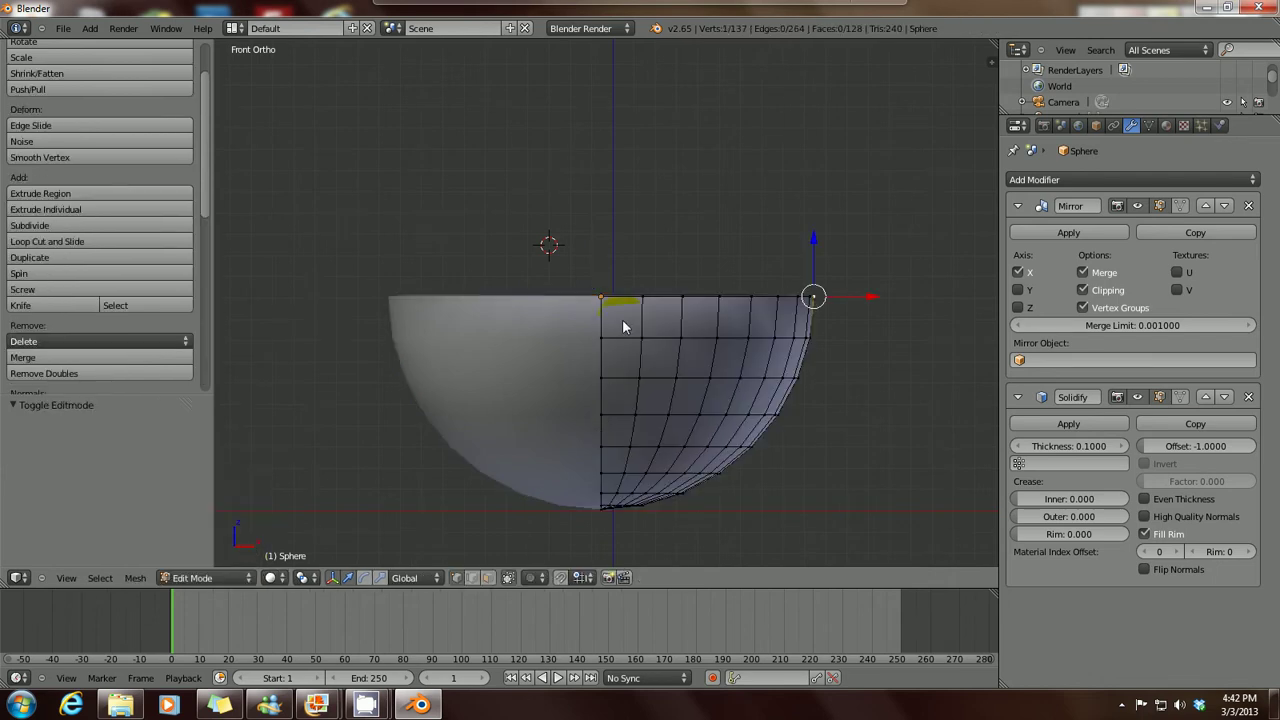
pyautogui.rightClick(601, 378)
pyautogui.moveTo(635, 378)
pyautogui.mouseDown()
pyautogui.moveTo(684, 381)
pyautogui.moveTo(635, 380)
pyautogui.mouseUp()
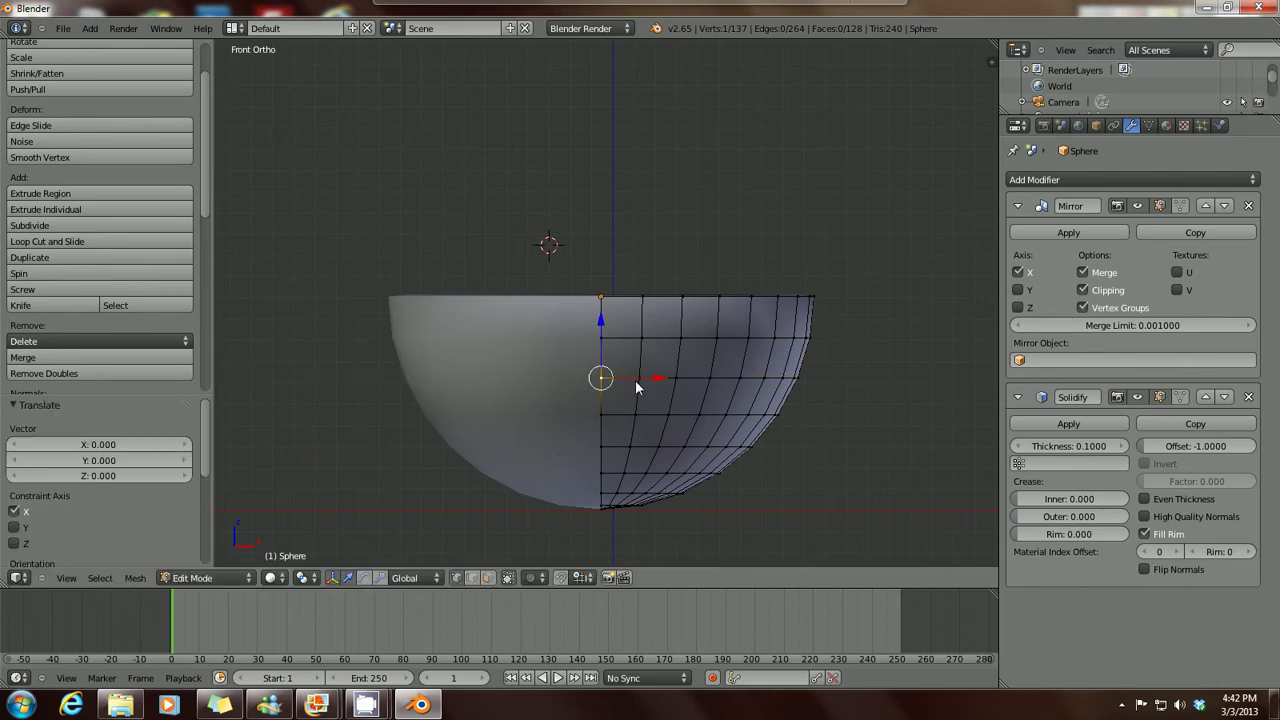
pyautogui.moveTo(640, 377); pyautogui.dragTo(723, 385)
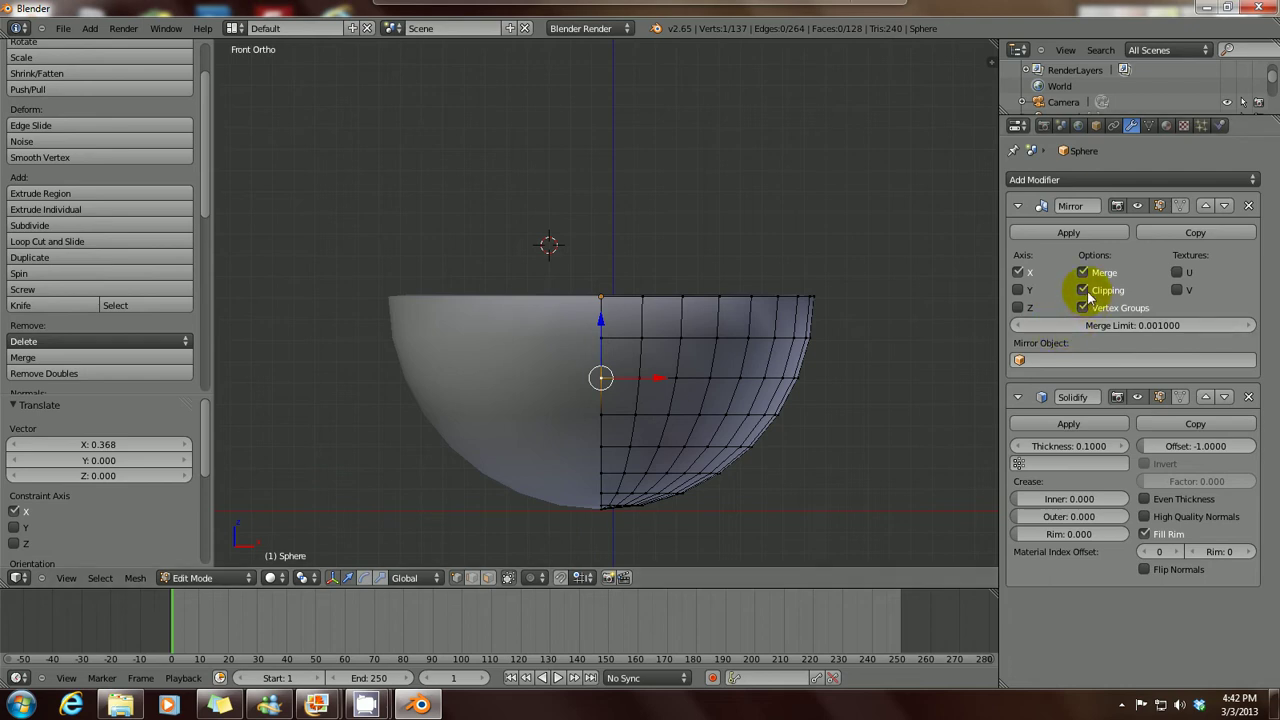
pyautogui.moveTo(657, 378); pyautogui.dragTo(621, 377)
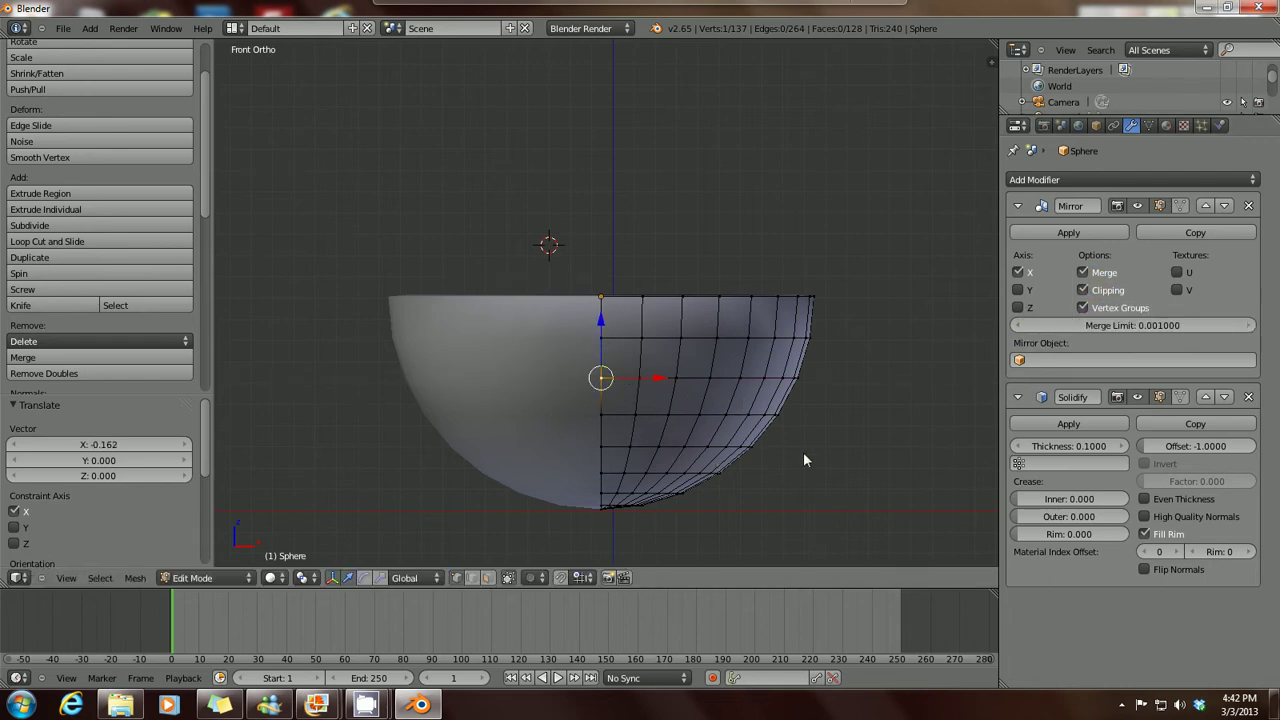
pyautogui.click(243, 577)
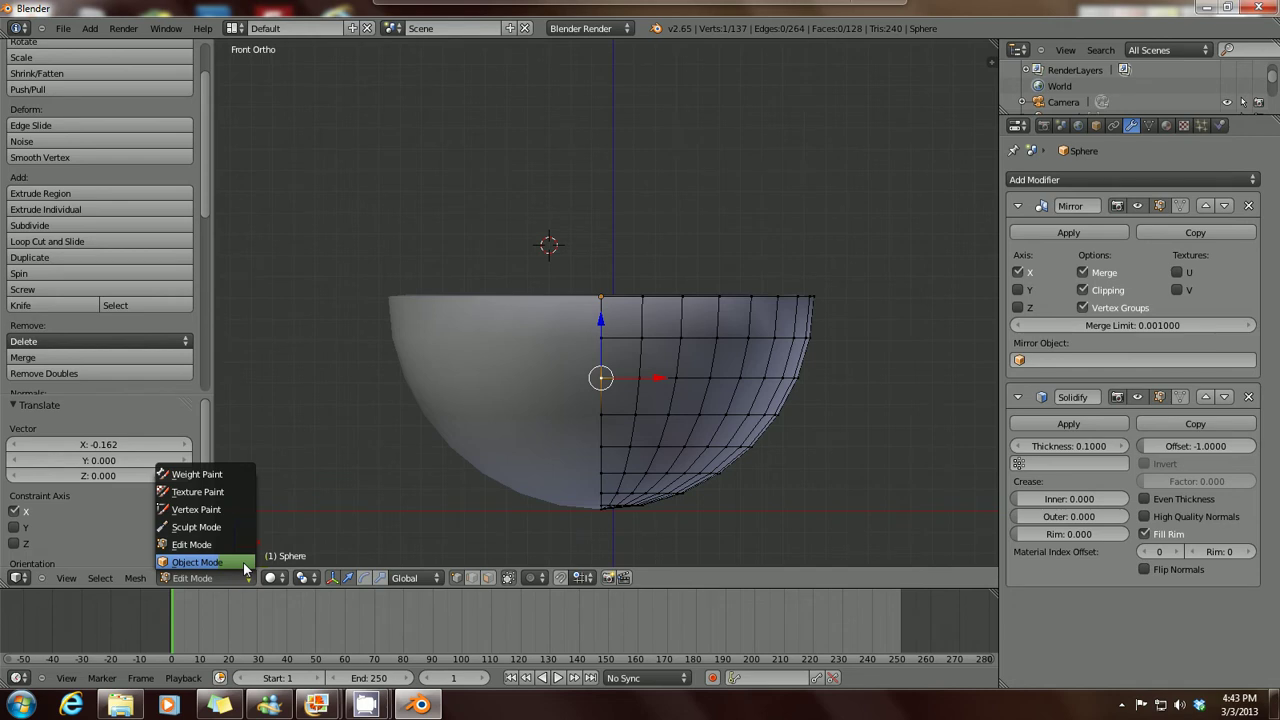
pyautogui.click(243, 561)
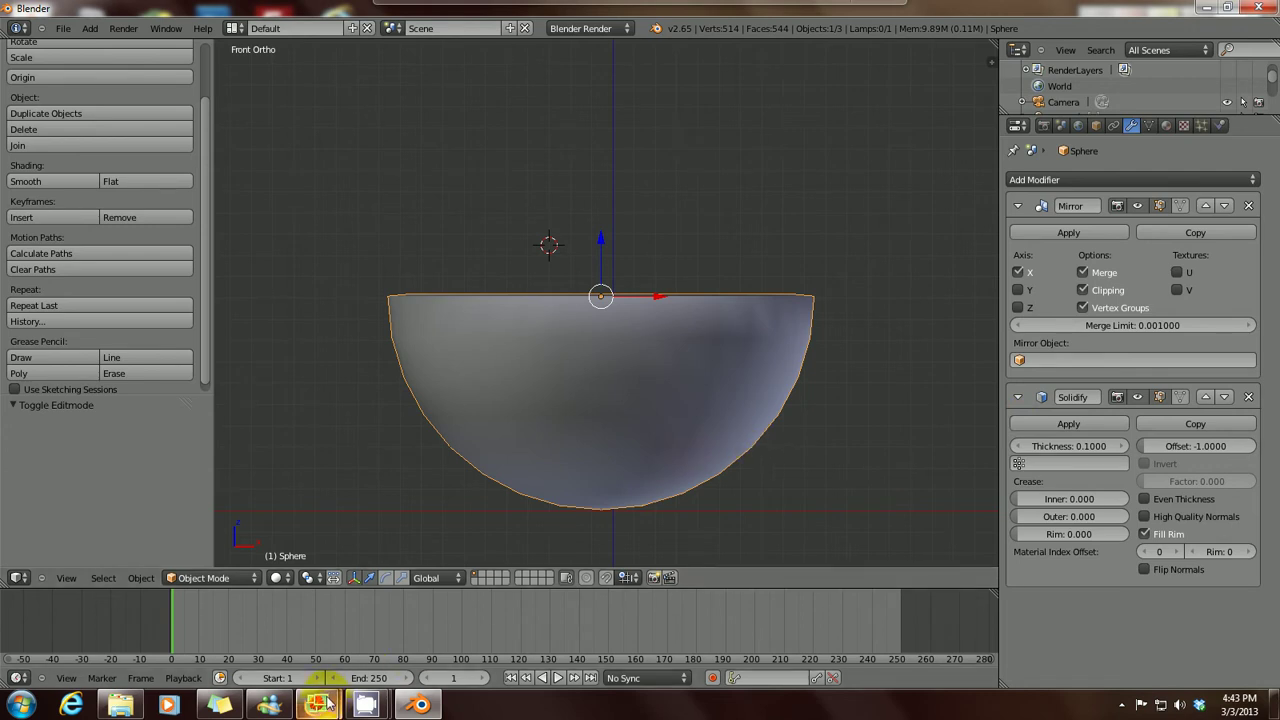
# Step: Consult the modifier notes and add a Subdivision Surface modifier to the bowl below the Solidify modifier
pyautogui.moveTo(328, 704)
pyautogui.click(392, 633)
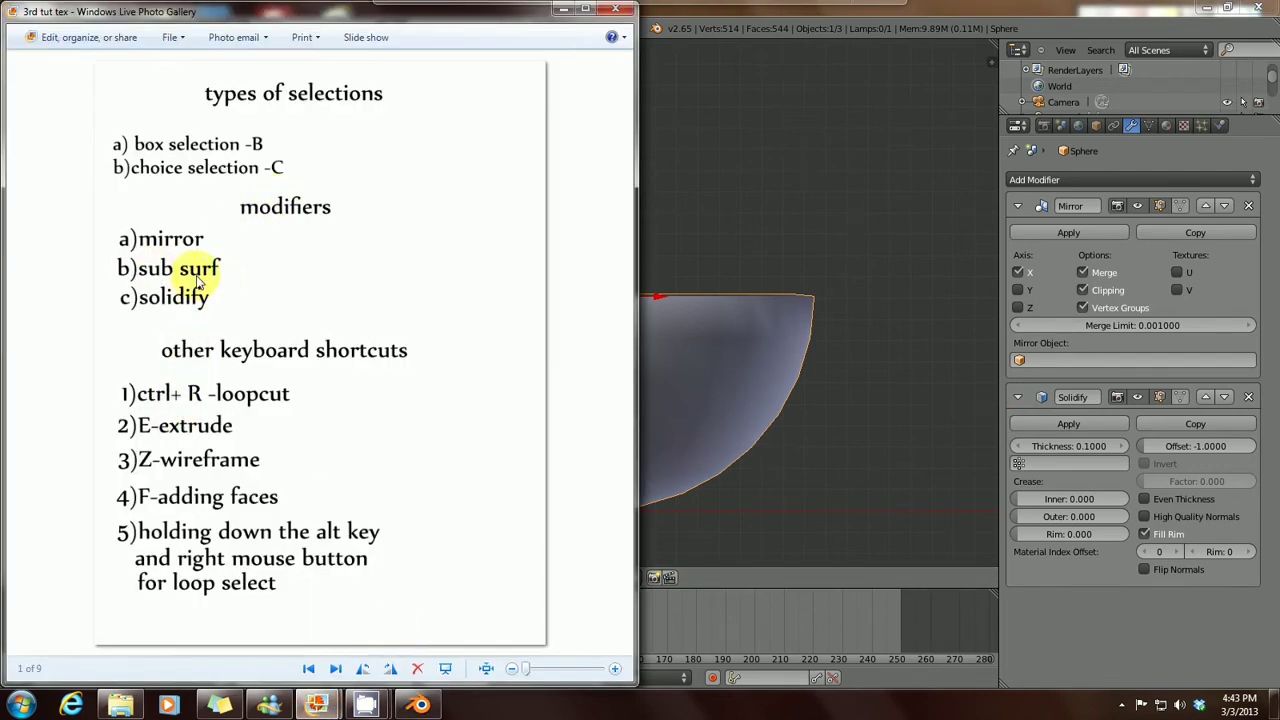
pyautogui.click(563, 9)
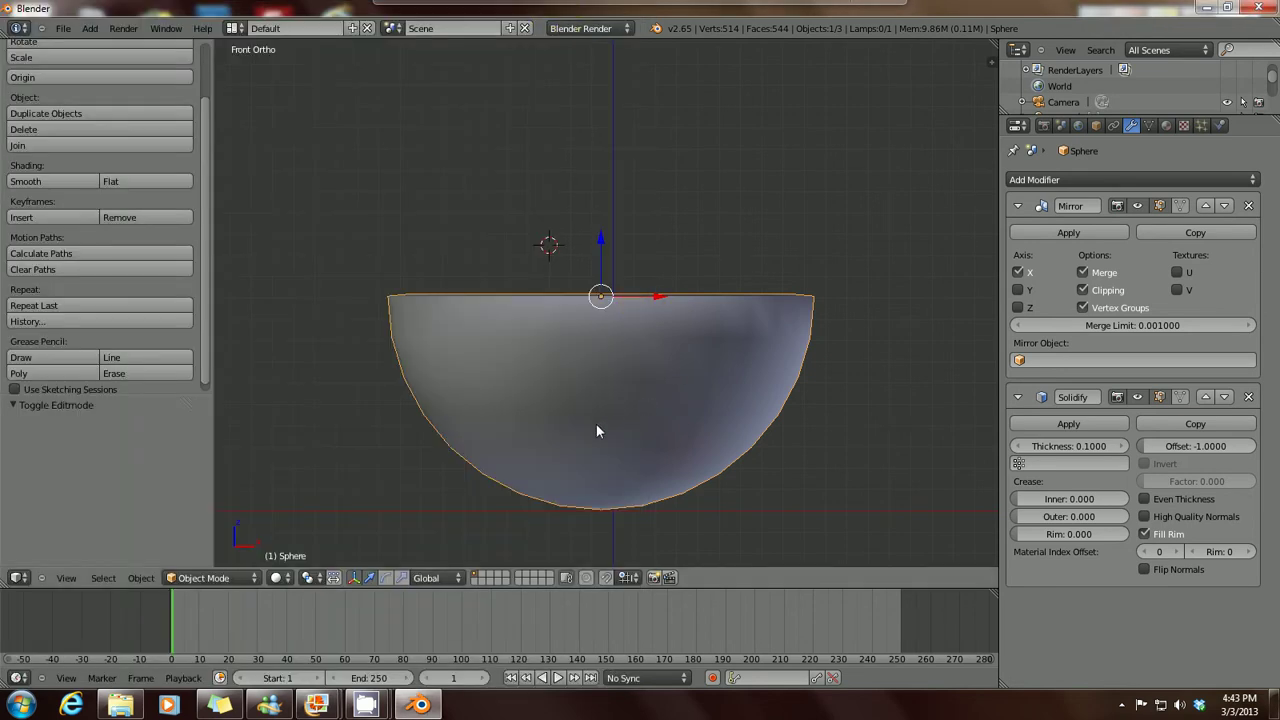
pyautogui.moveTo(620, 258); pyautogui.dragTo(643, 286, button='middle')
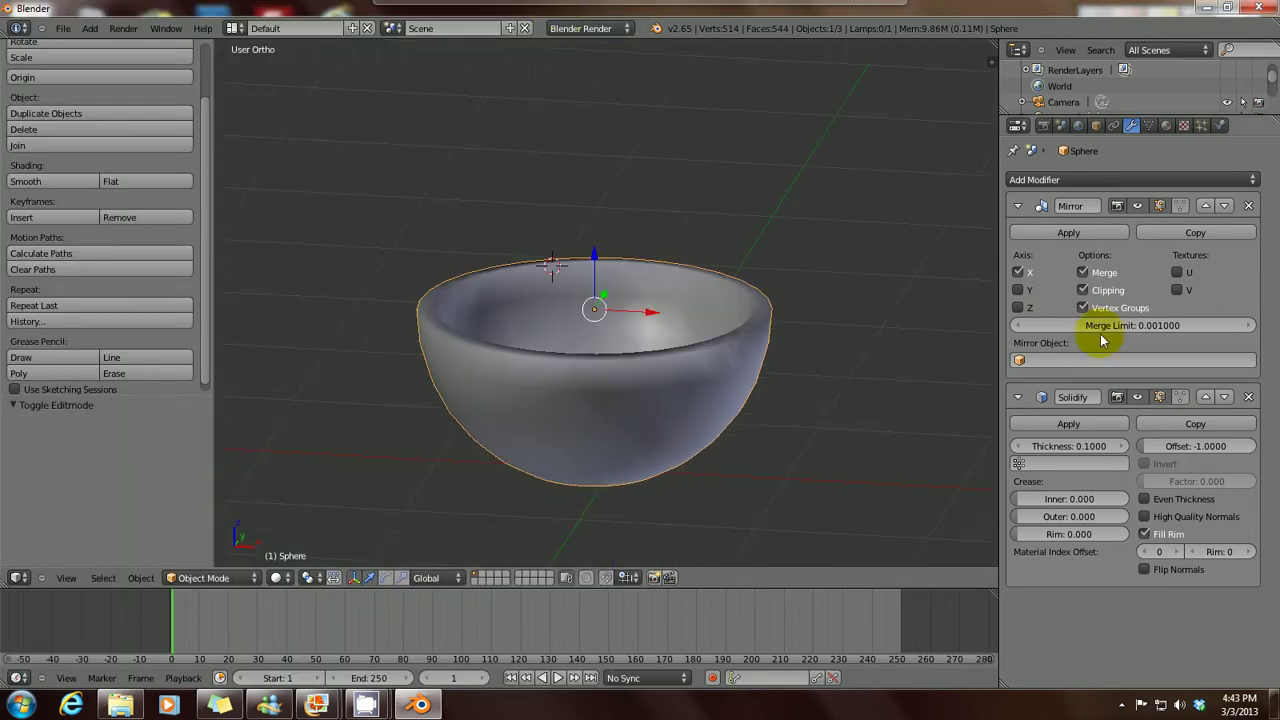
pyautogui.click(1254, 180)
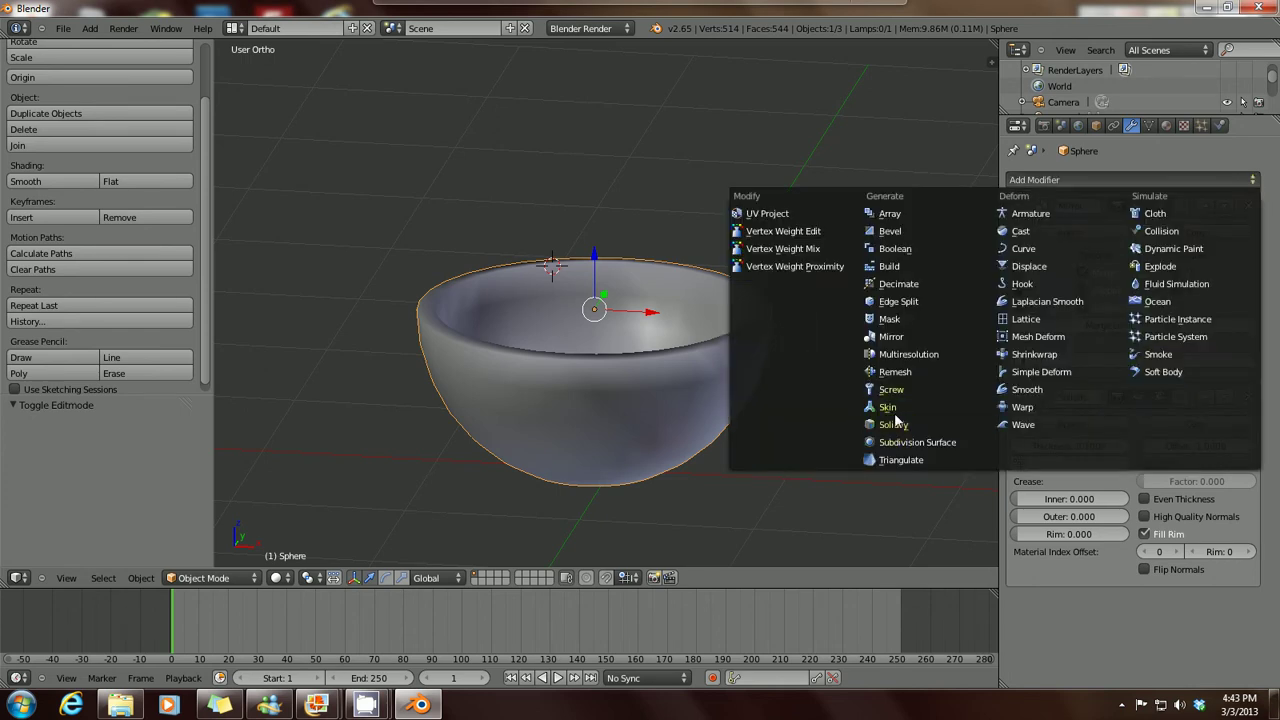
pyautogui.click(910, 443)
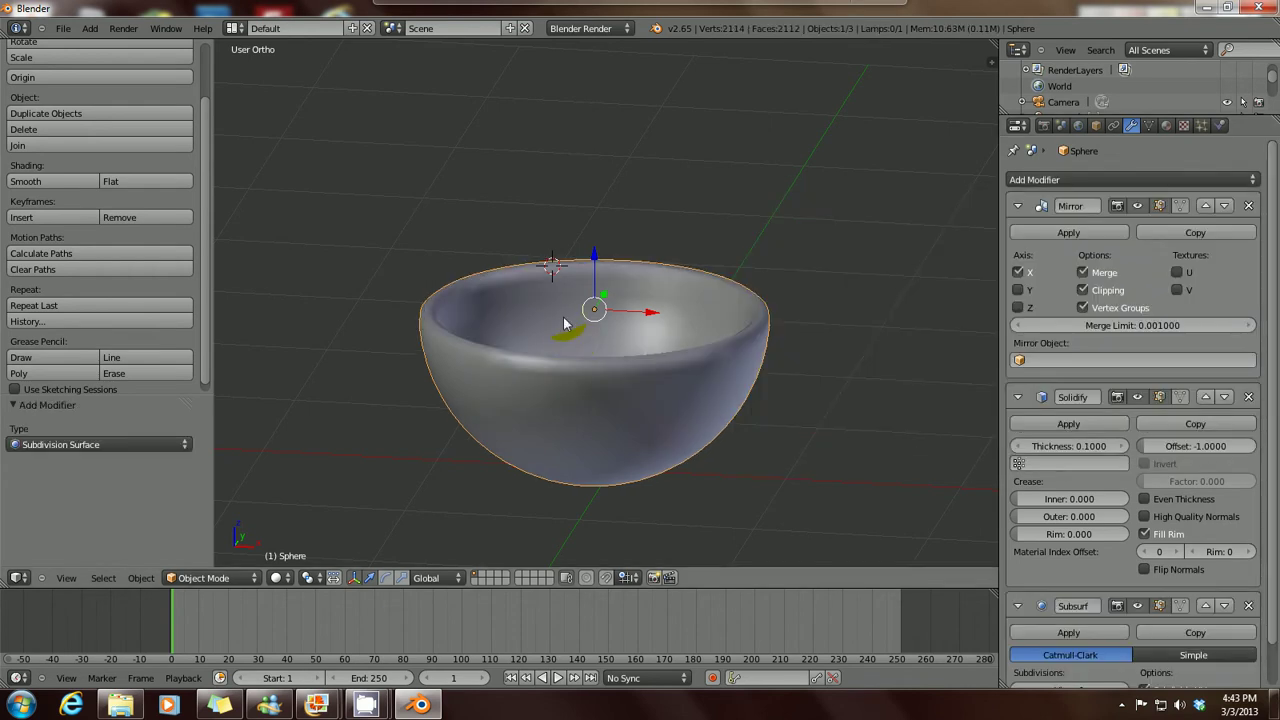
pyautogui.moveTo(569, 329); pyautogui.dragTo(843, 415, button='middle')
# Step: Set the Subsurf subdivisions to 3 for both View and Render, and compare the bowl's front profile with the reference photo
pyautogui.scroll(-2, 1151, 486)
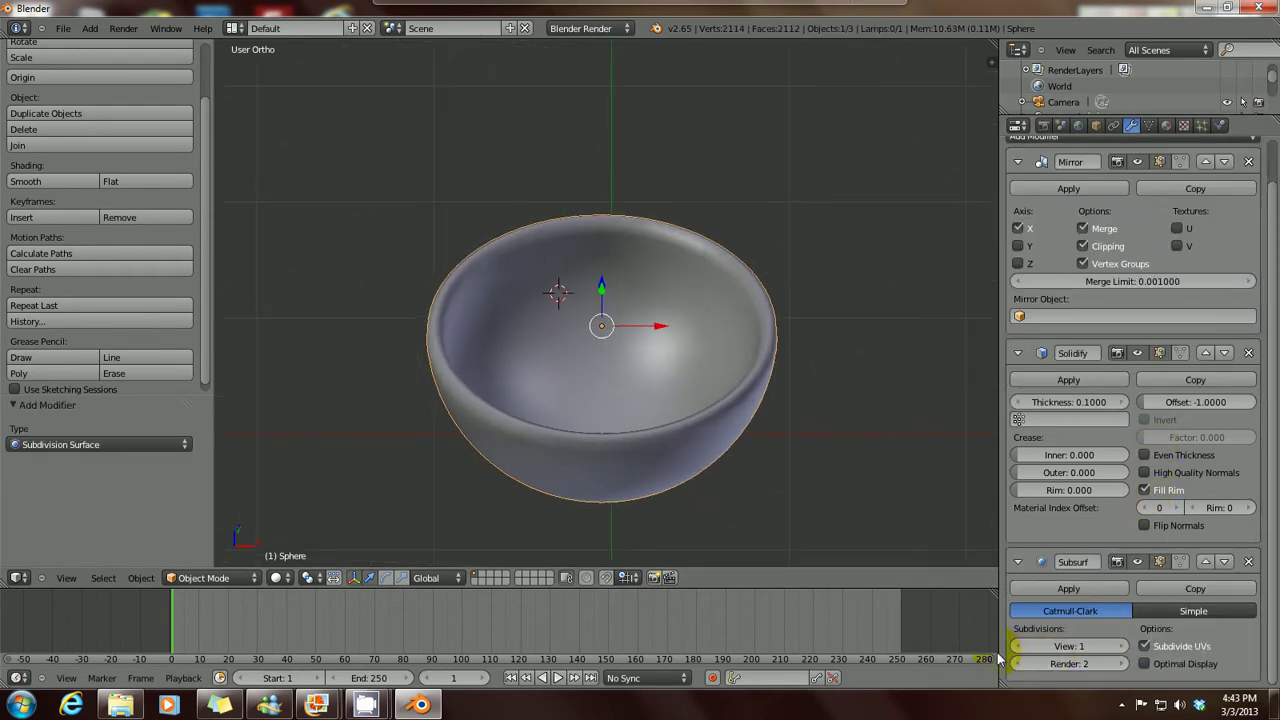
pyautogui.click(1124, 664)
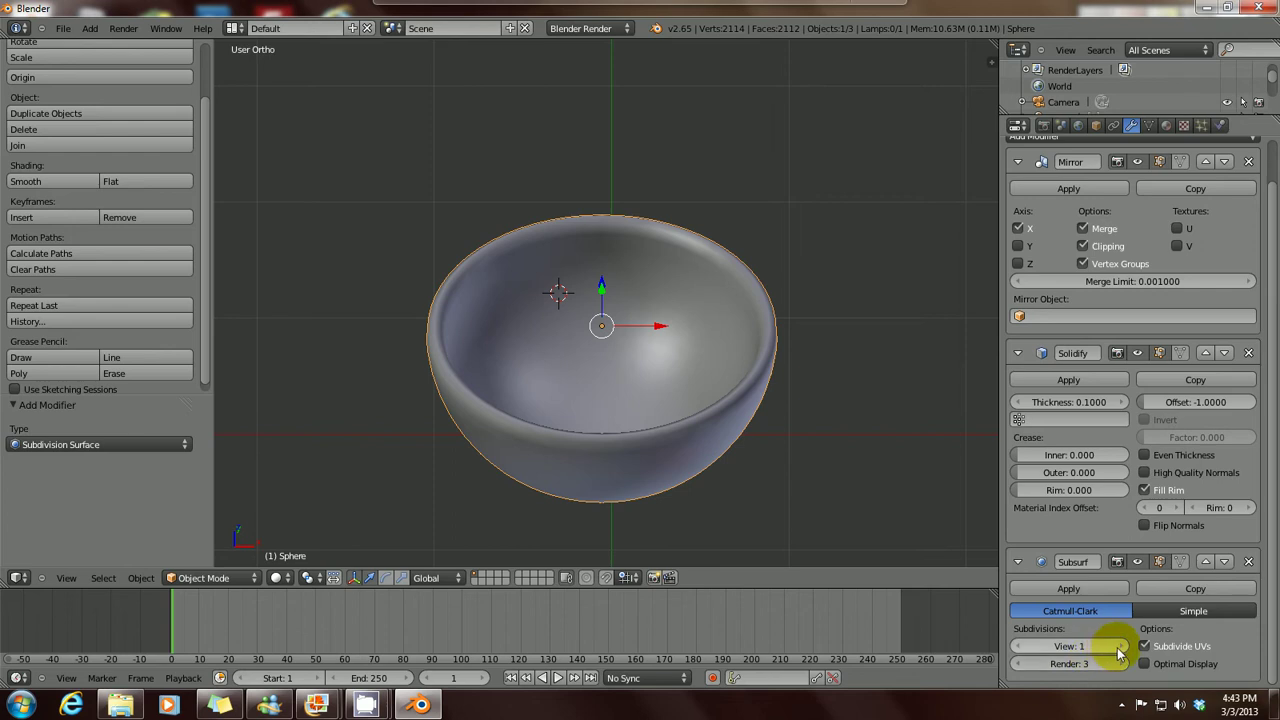
pyautogui.click(1121, 646)
pyautogui.click(1121, 646)
pyautogui.moveTo(653, 404); pyautogui.dragTo(624, 337, button='middle')
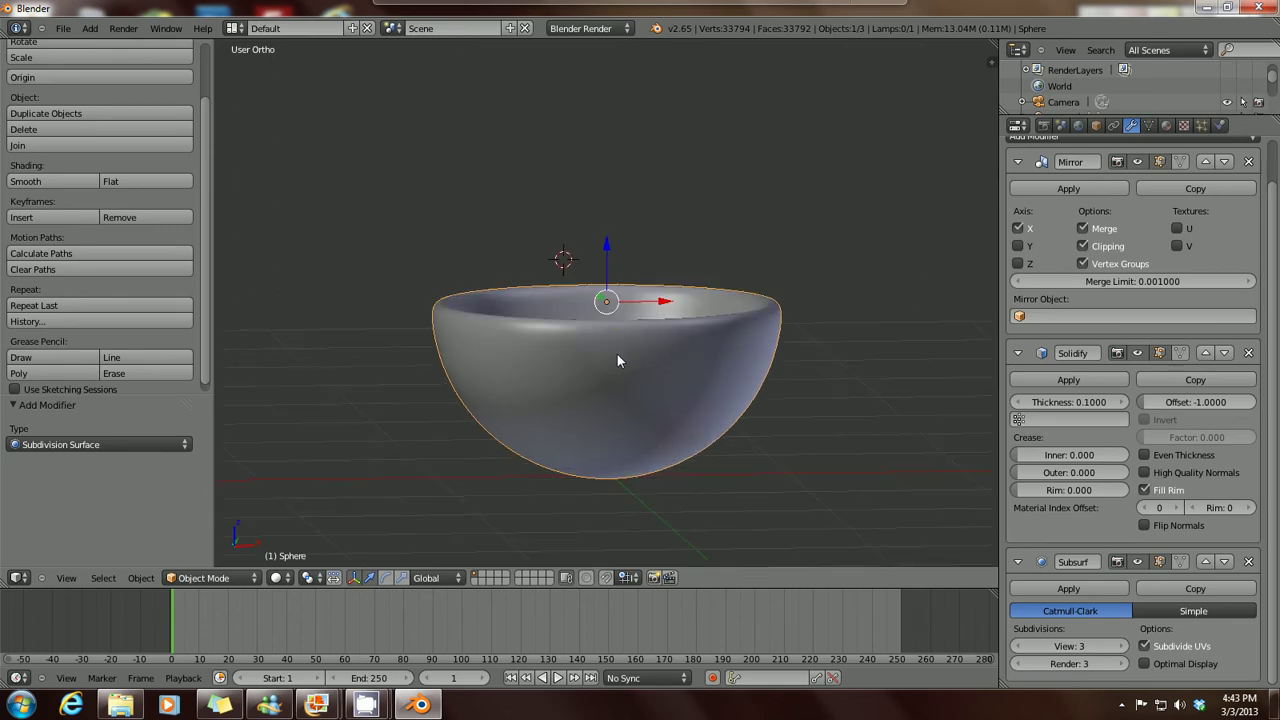
pyautogui.press('KP_1')
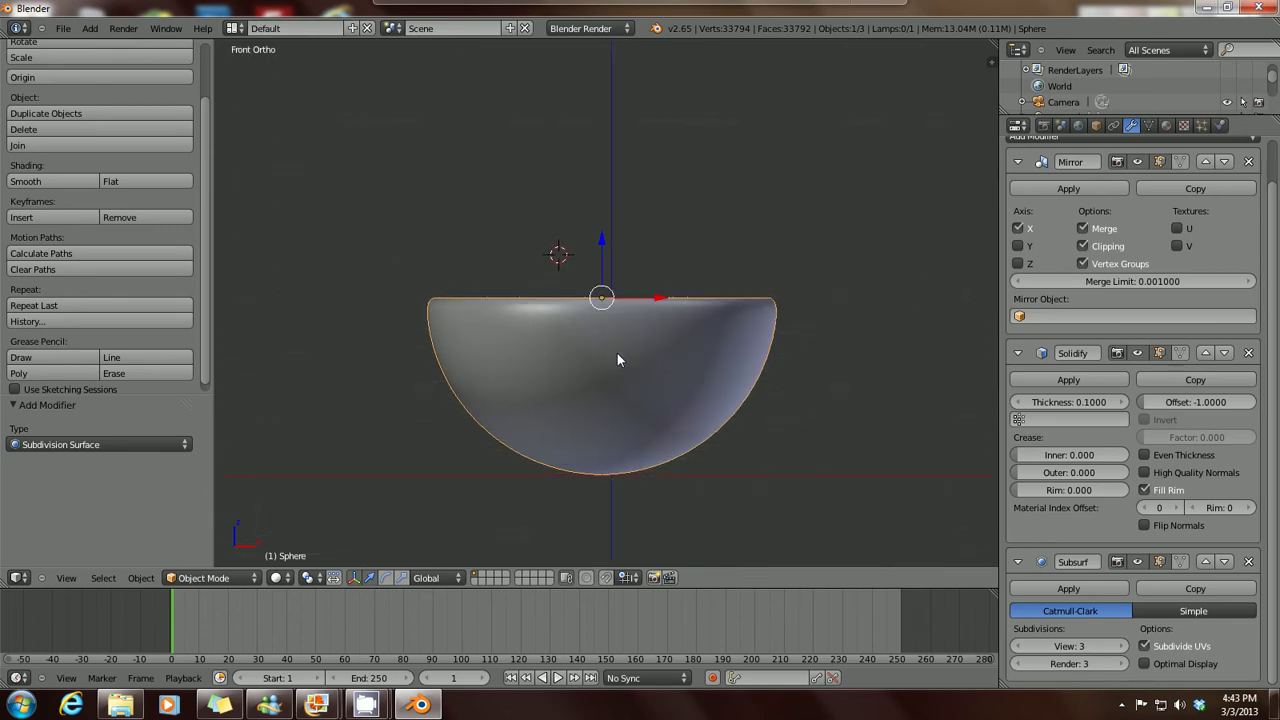
pyautogui.moveTo(317, 705)
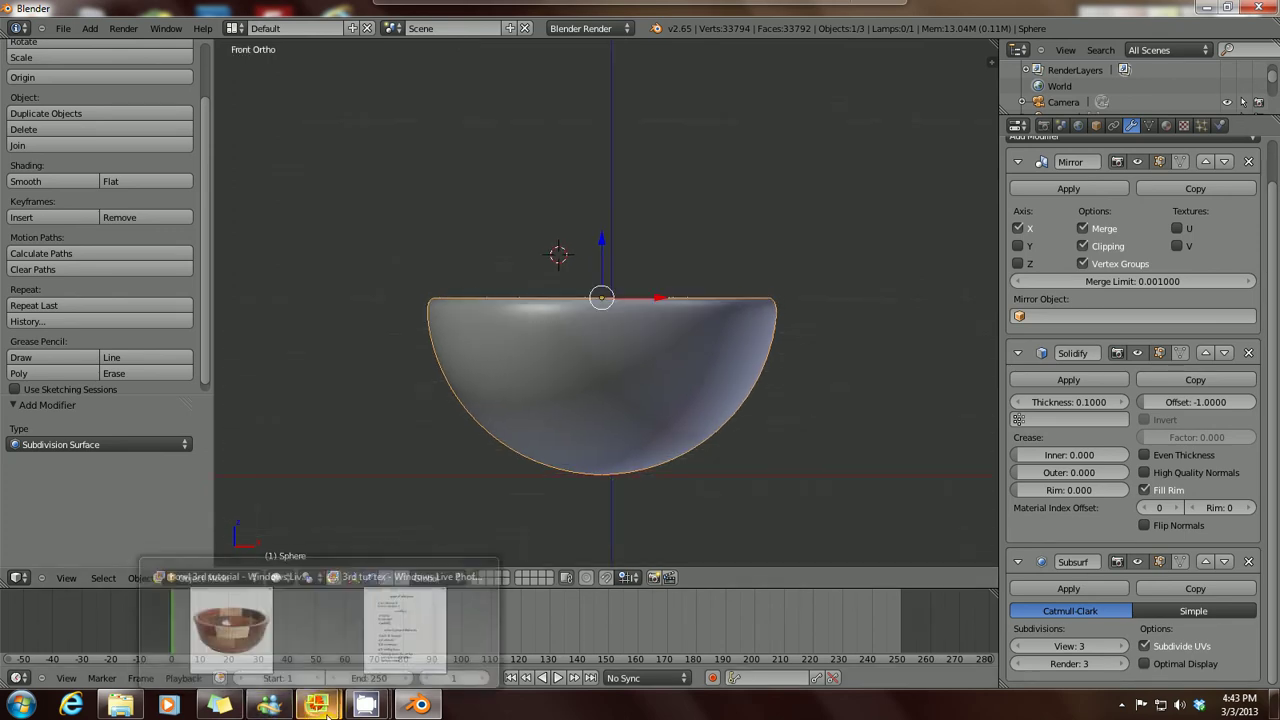
pyautogui.click(268, 658)
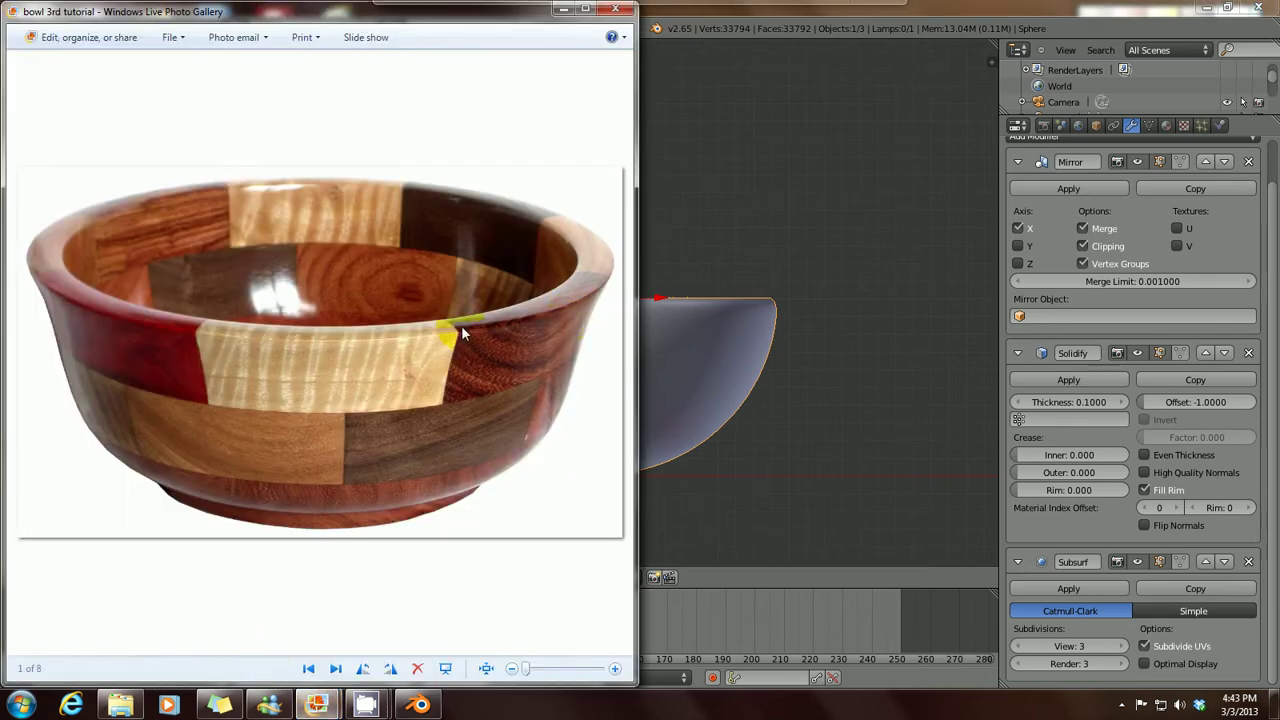
pyautogui.click(563, 9)
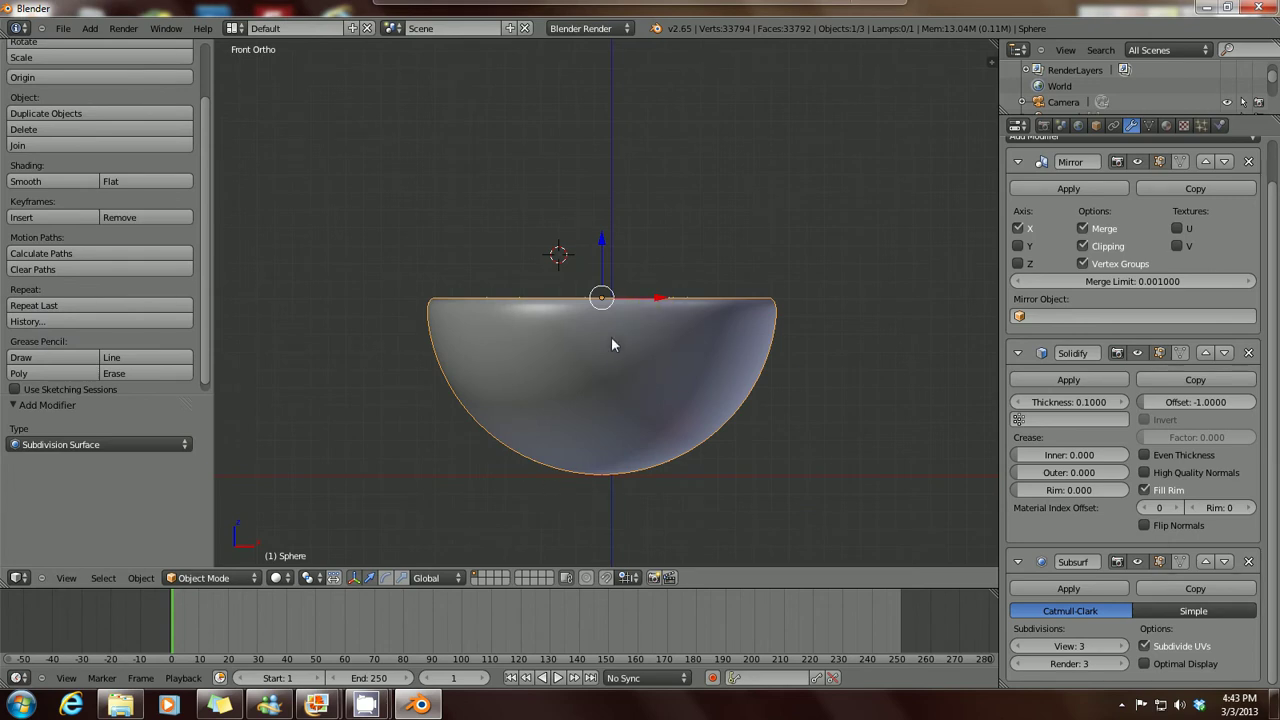
# Step: Enter Edit Mode on the bowl and consult the notes on the loop cut and other modeling shortcuts
pyautogui.click(250, 578)
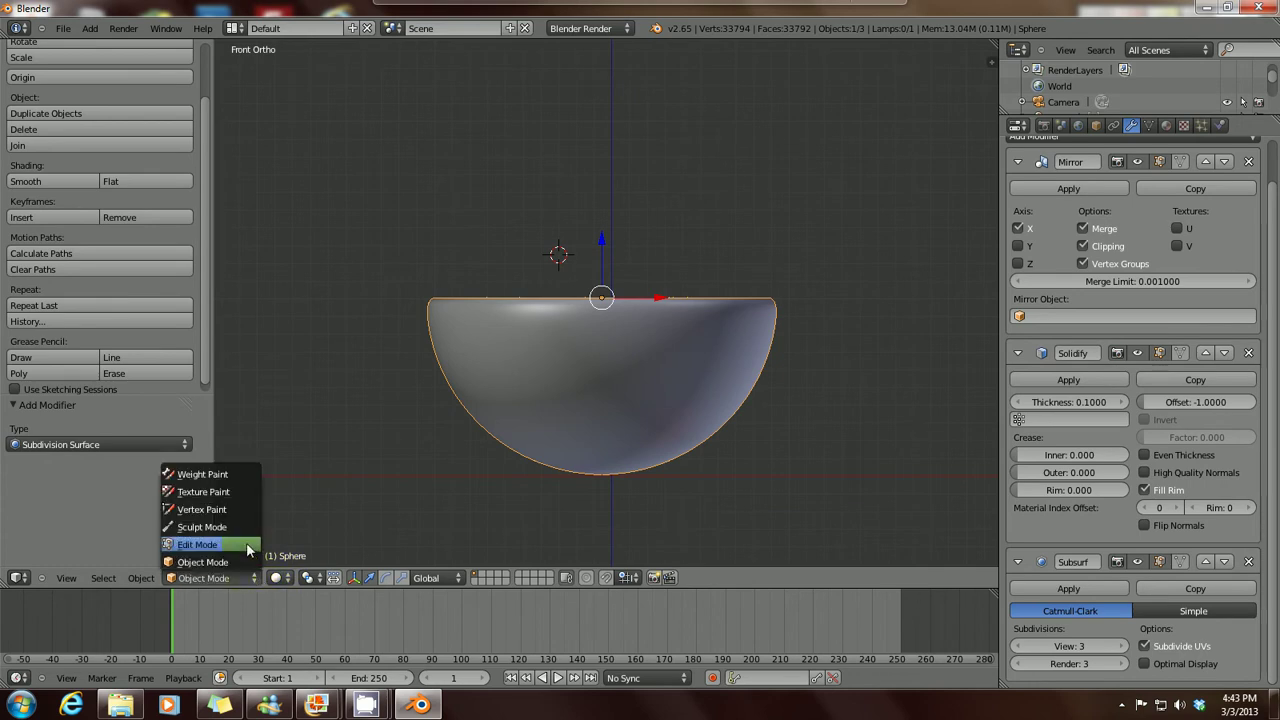
pyautogui.click(248, 551)
pyautogui.scroll(2, 659, 388)
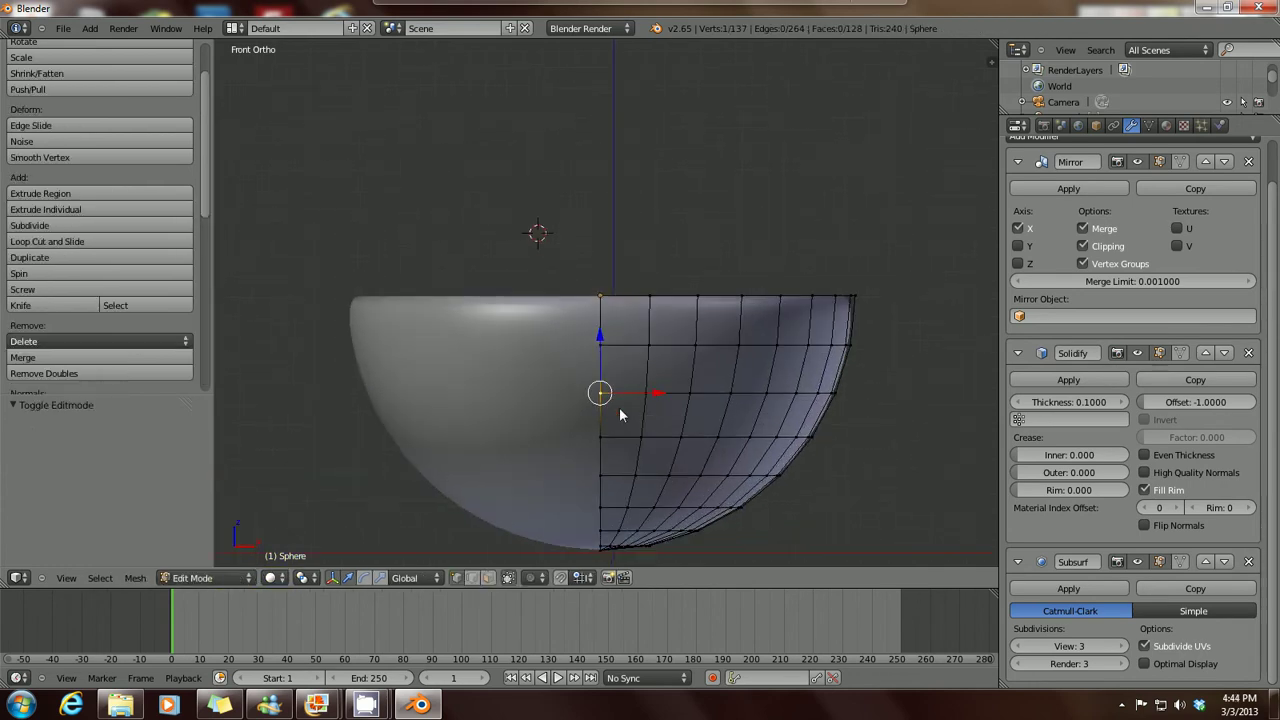
pyautogui.moveTo(364, 705)
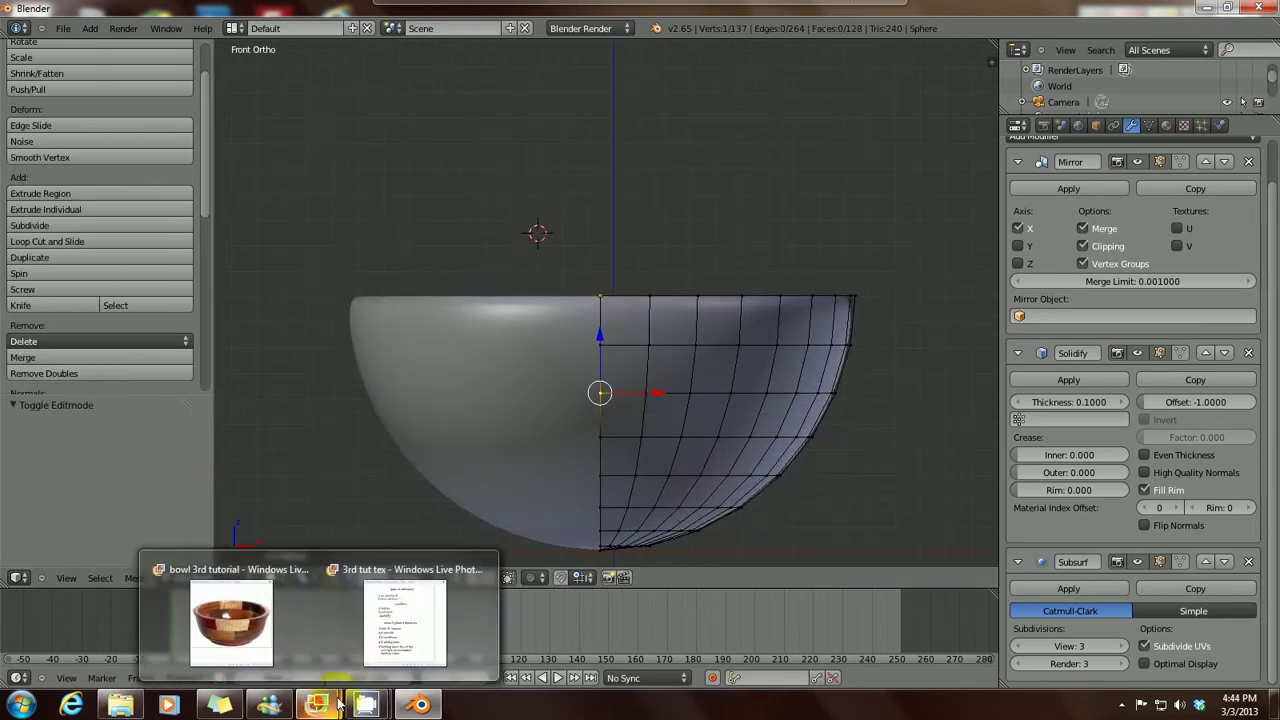
pyautogui.click(387, 643)
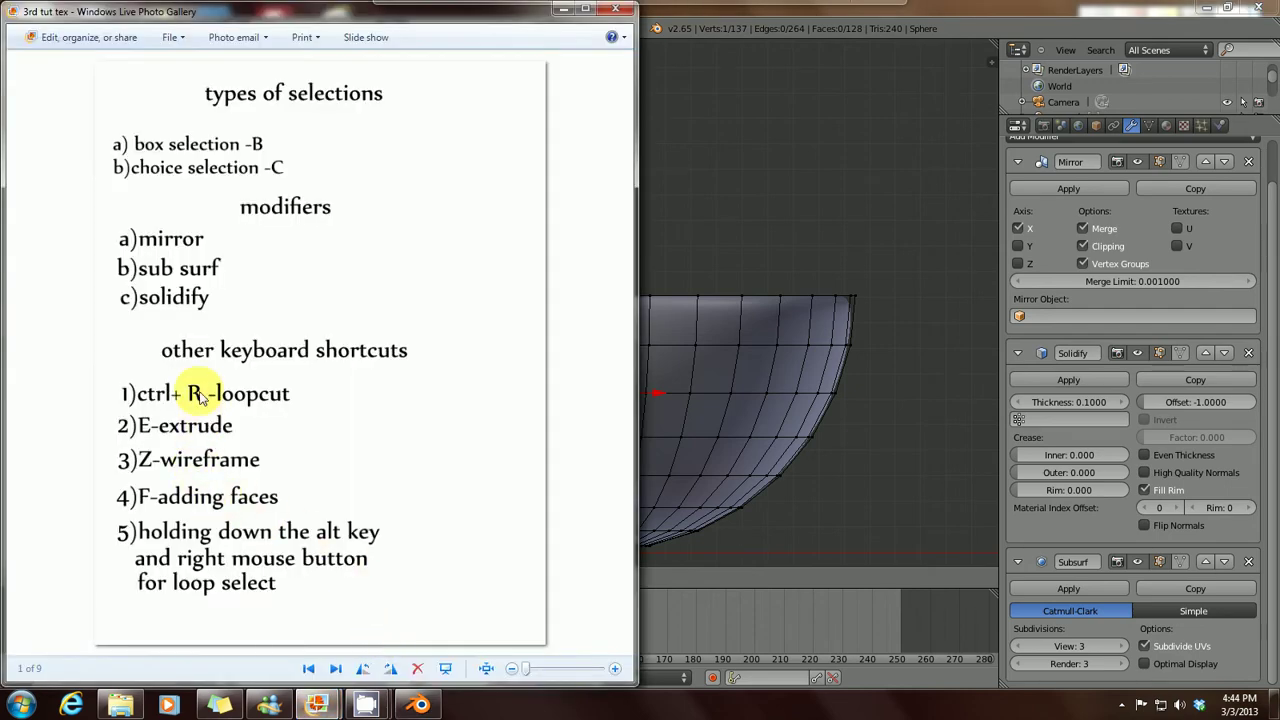
pyautogui.click(563, 9)
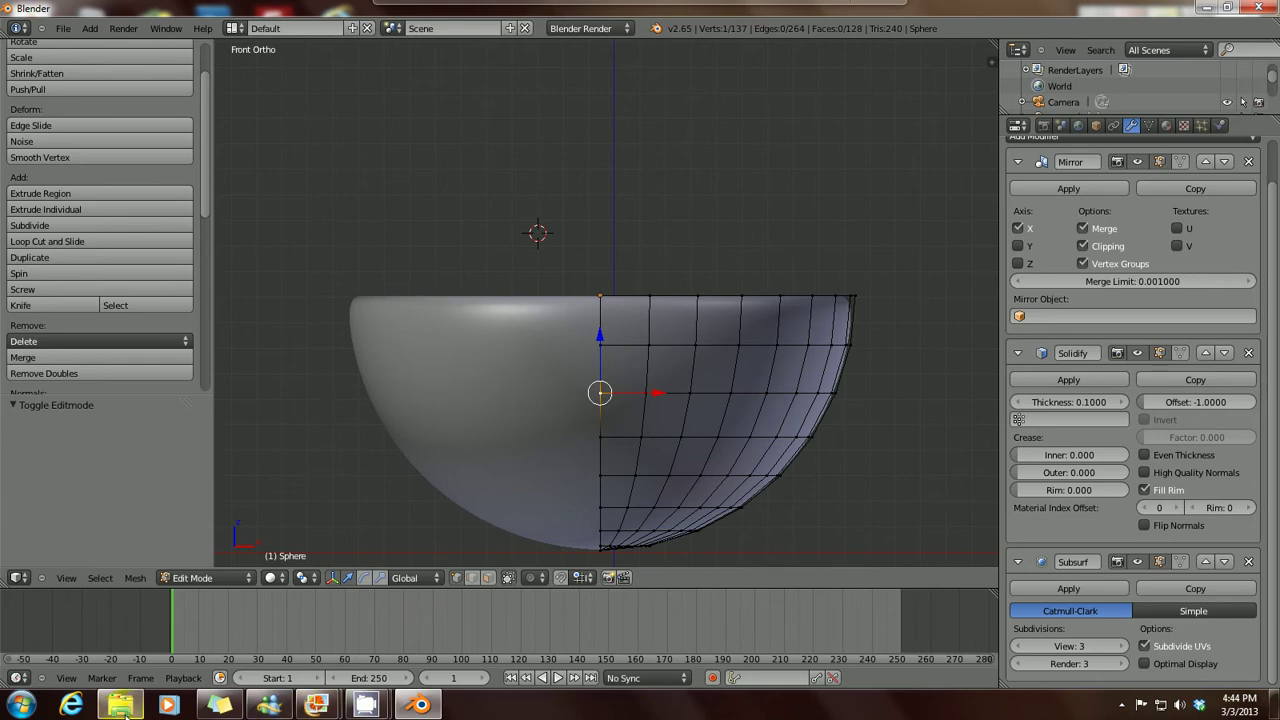
pyautogui.moveTo(125, 712)
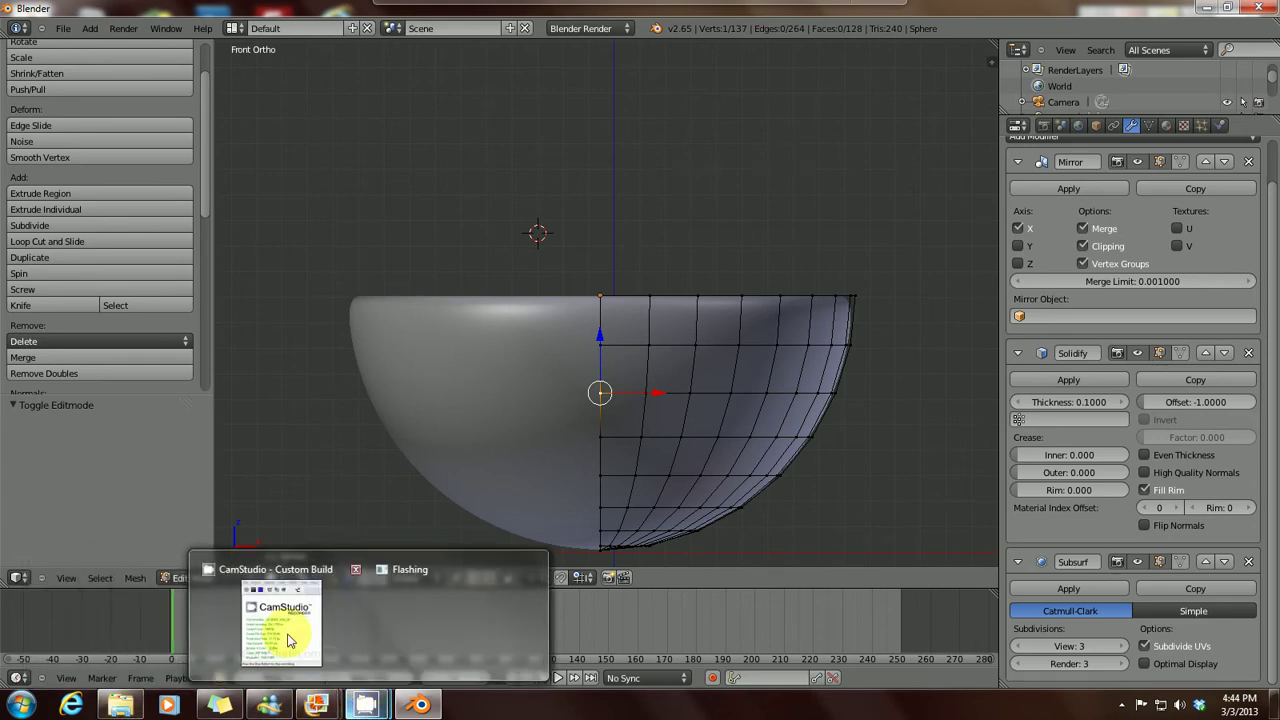
pyautogui.click(280, 632)
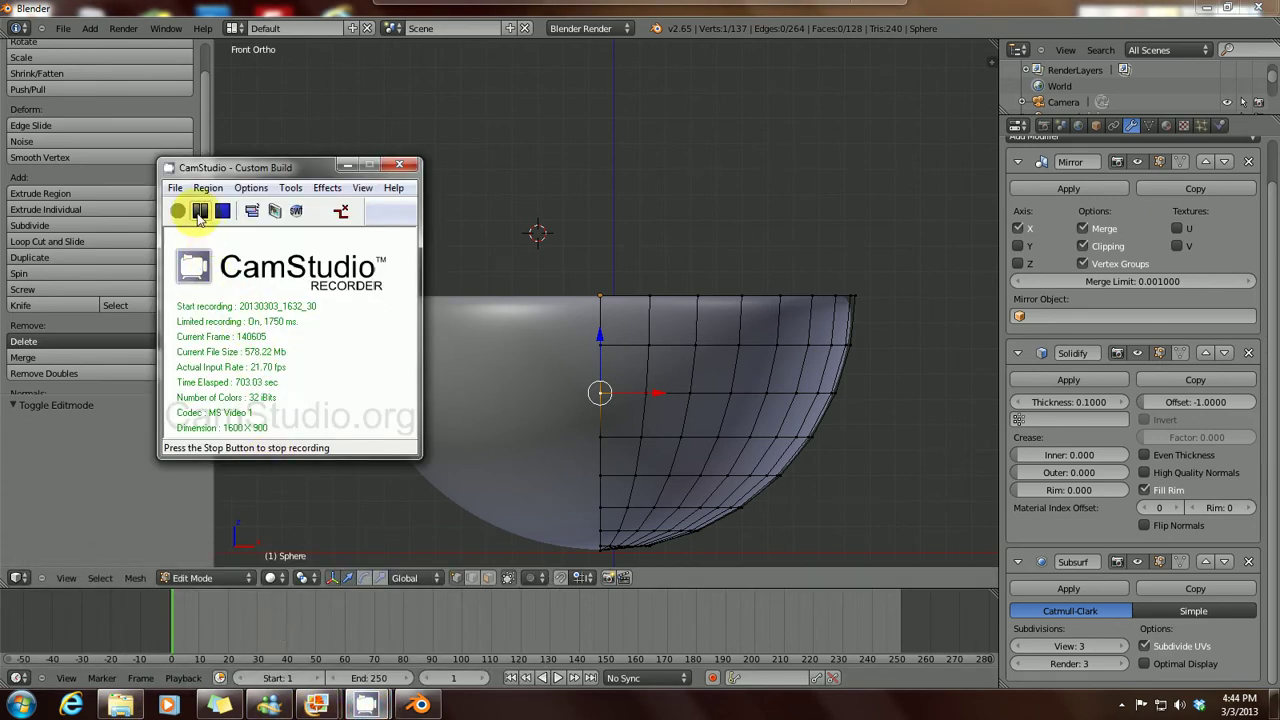
pyautogui.click(547, 126)
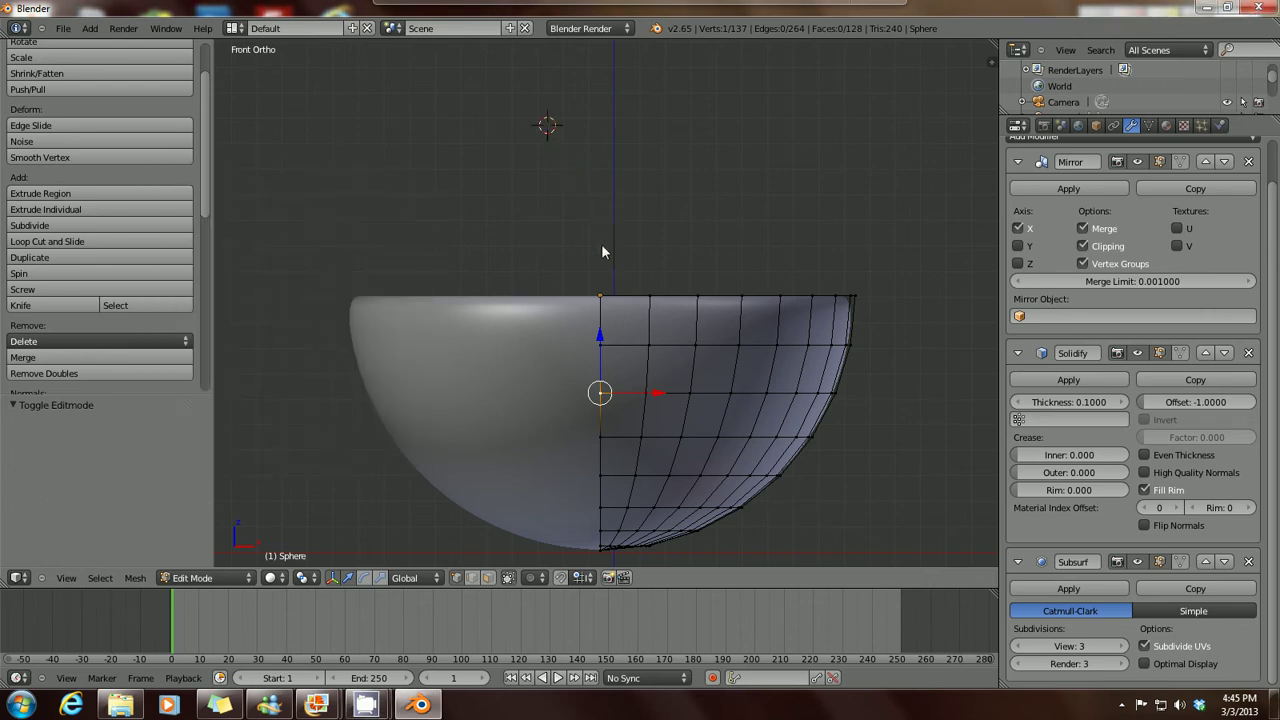
pyautogui.press('k')
pyautogui.moveTo(370, 712)
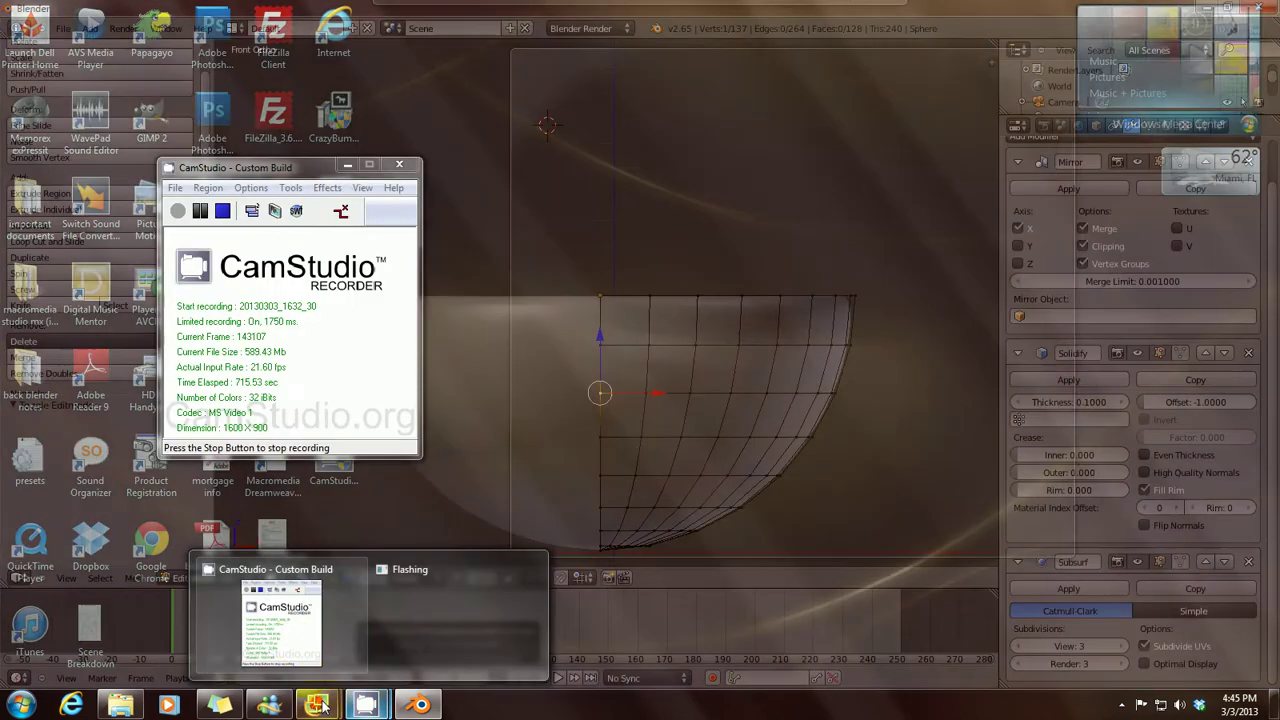
# Step: Consult the shortcut notes, add a horizontal loop cut in the bowl's top face row and slide it about -0.91, close to the rim
pyautogui.moveTo(317, 705)
pyautogui.click(372, 634)
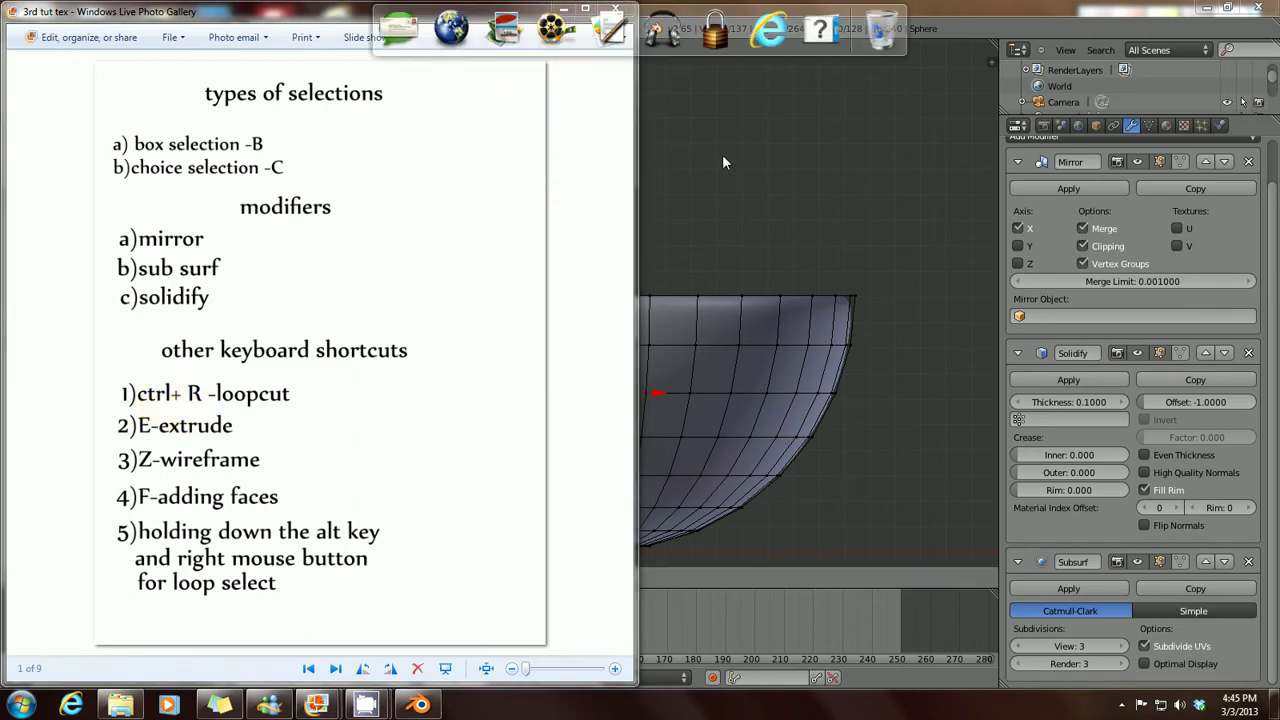
pyautogui.click(563, 12)
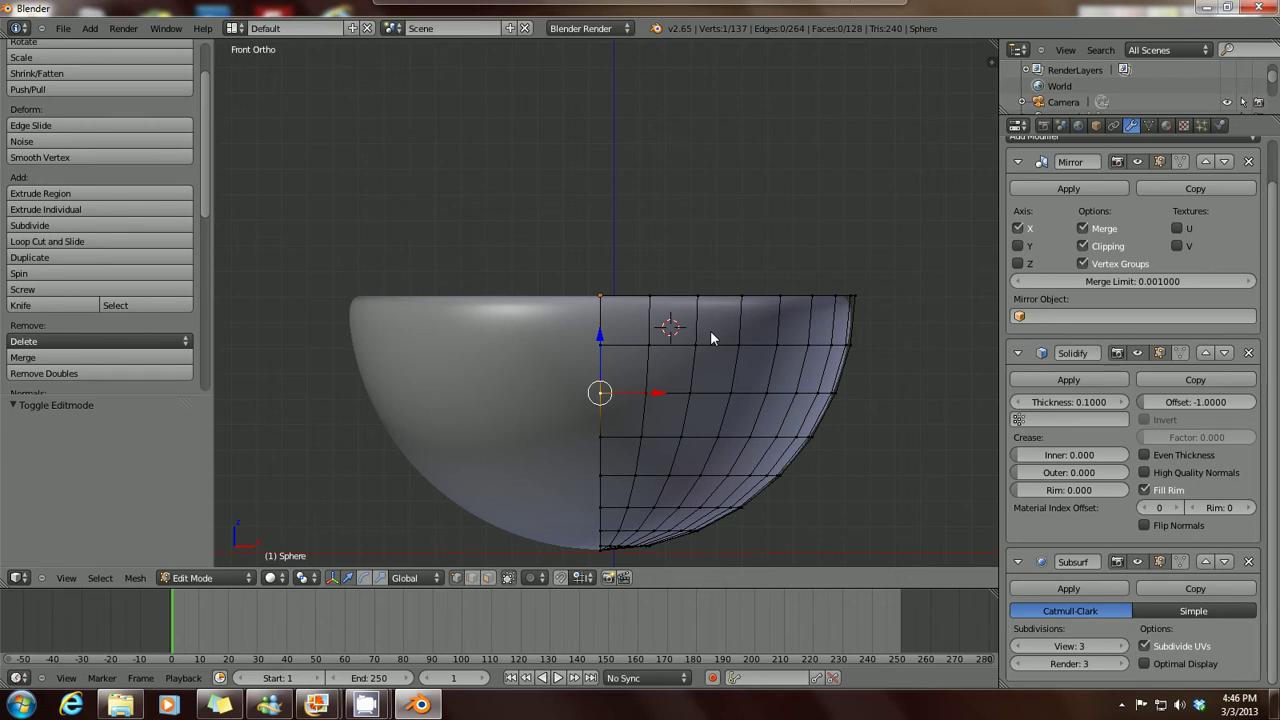
pyautogui.hotkey('ctrl', 'r')
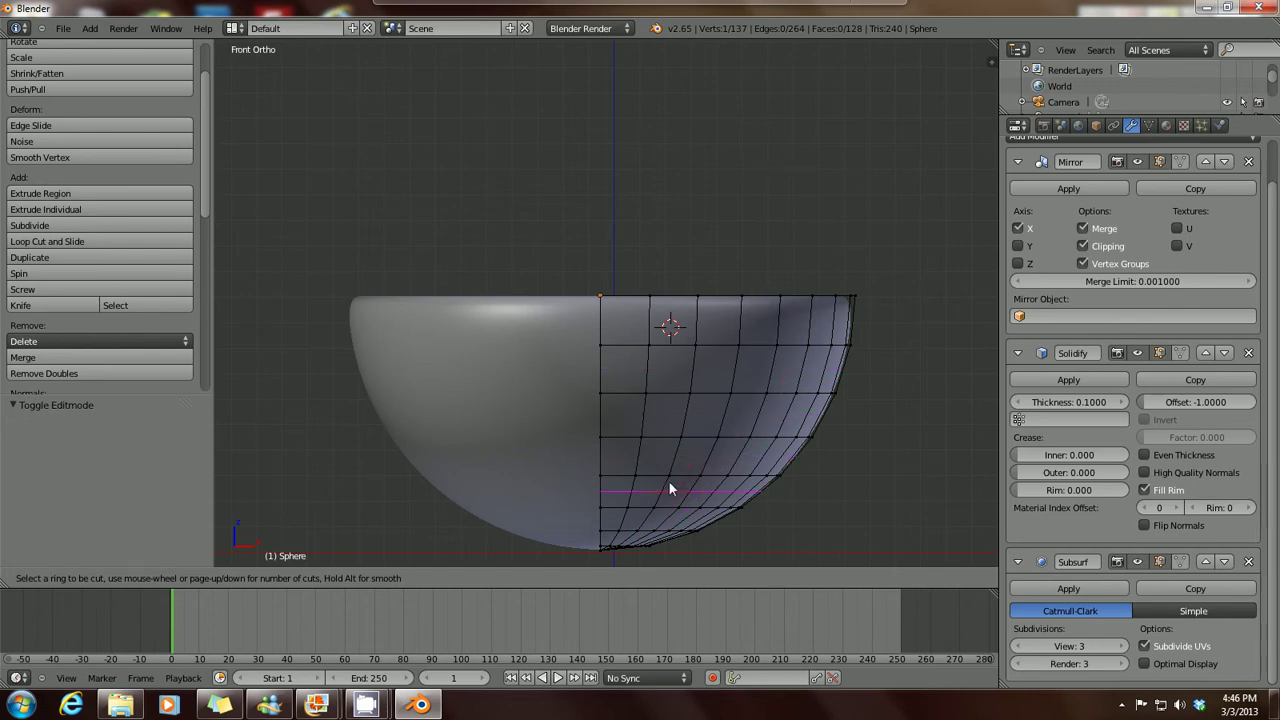
pyautogui.click(717, 321)
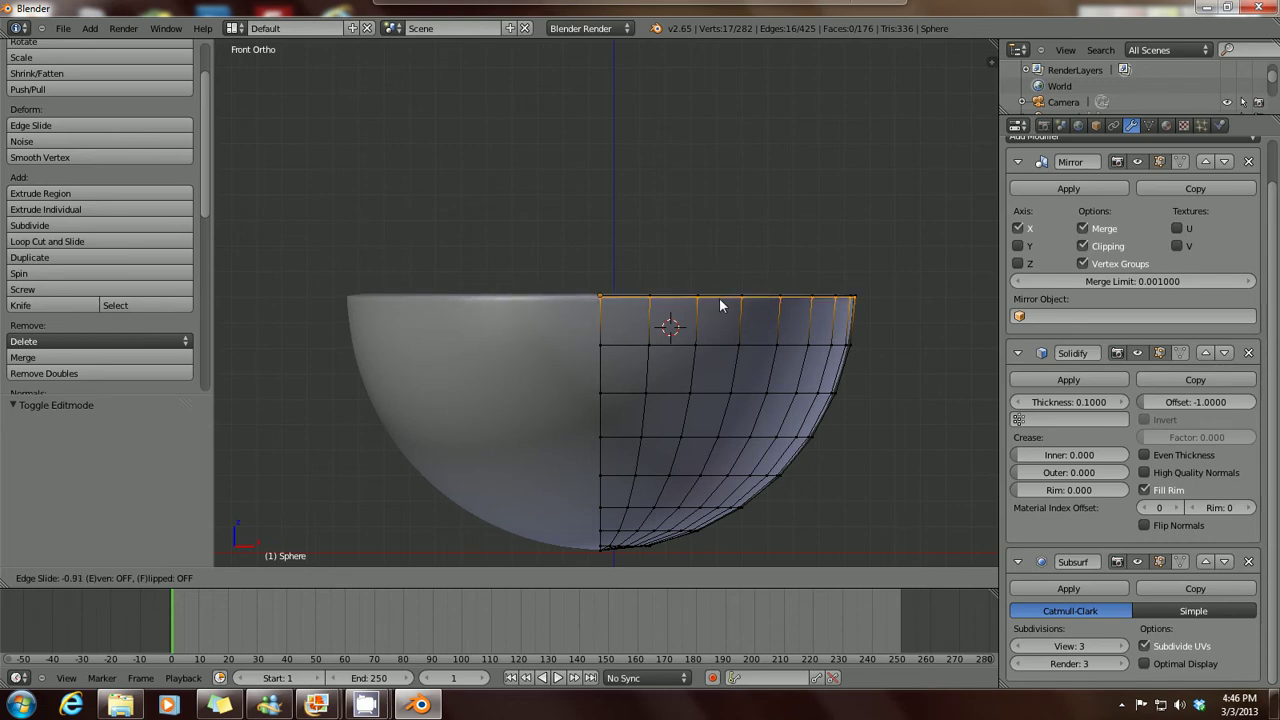
pyautogui.click(720, 305)
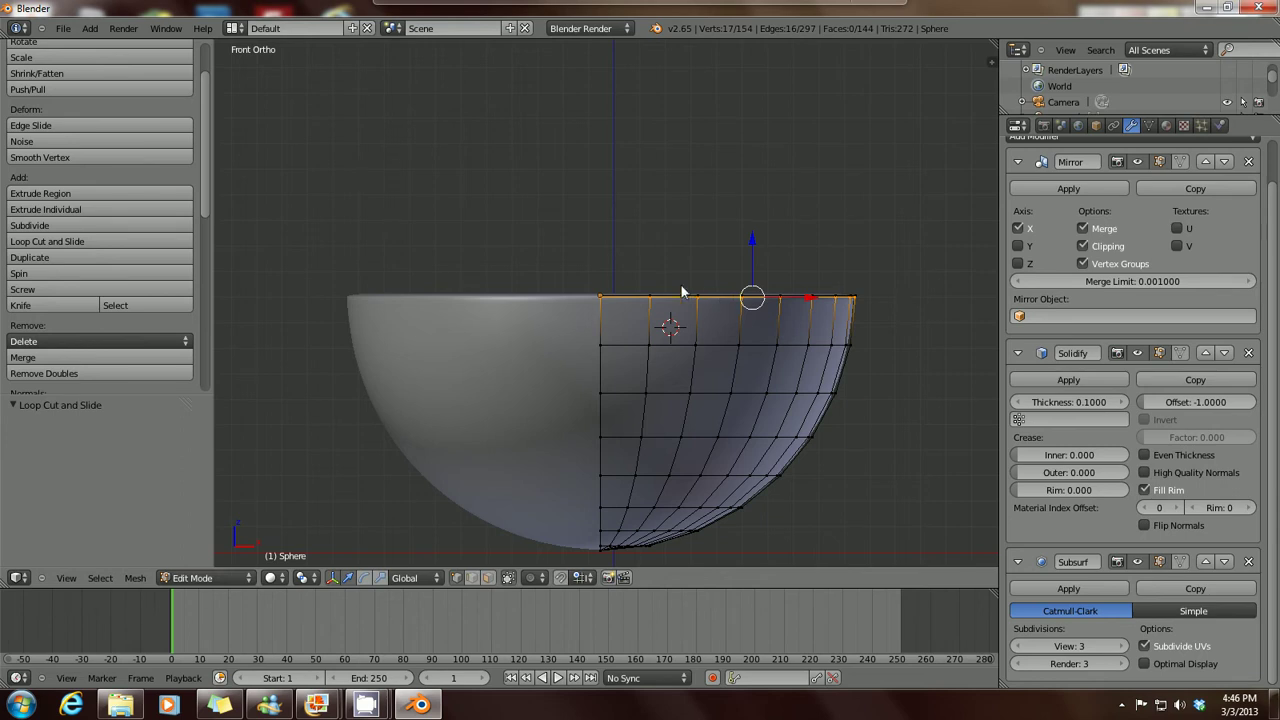
# Step: Inspect the sharpened rim from an angled view, return to the front view and study the side profile in the reference photo
pyautogui.moveTo(666, 263); pyautogui.dragTo(677, 311, button='middle')
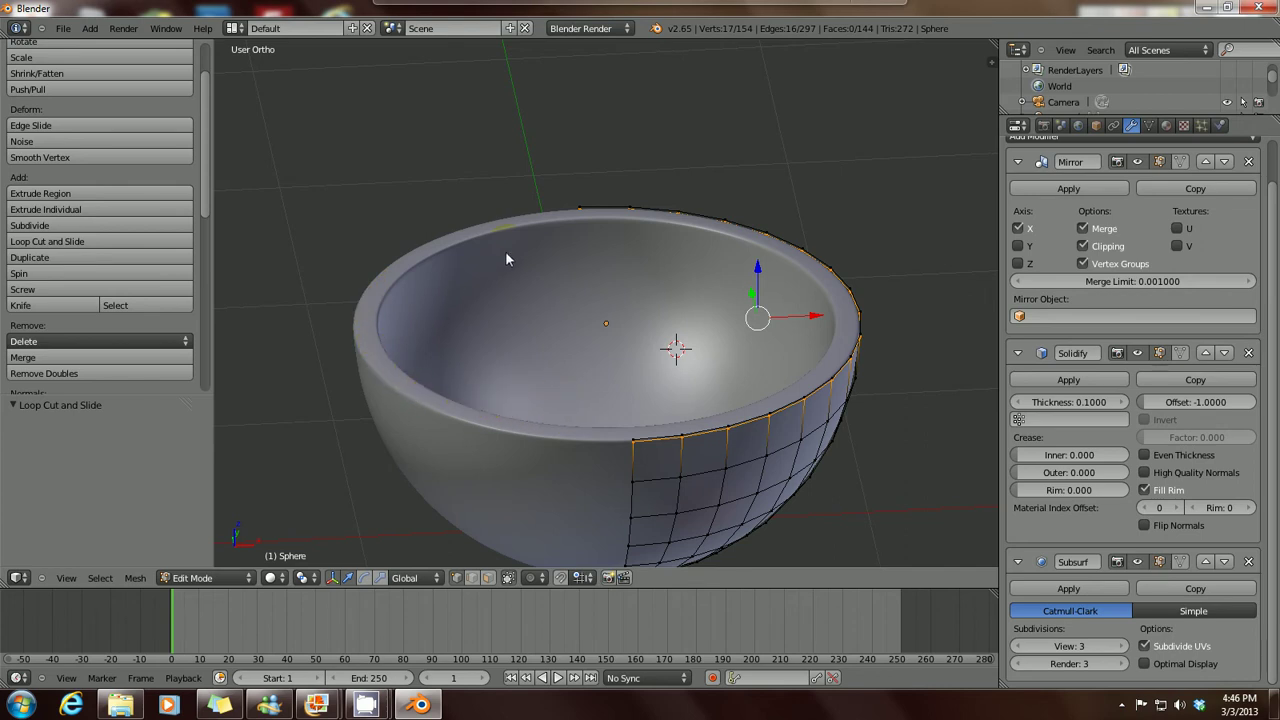
pyautogui.scroll(-2, 507, 259)
pyautogui.moveTo(520, 278); pyautogui.dragTo(603, 328, button='middle')
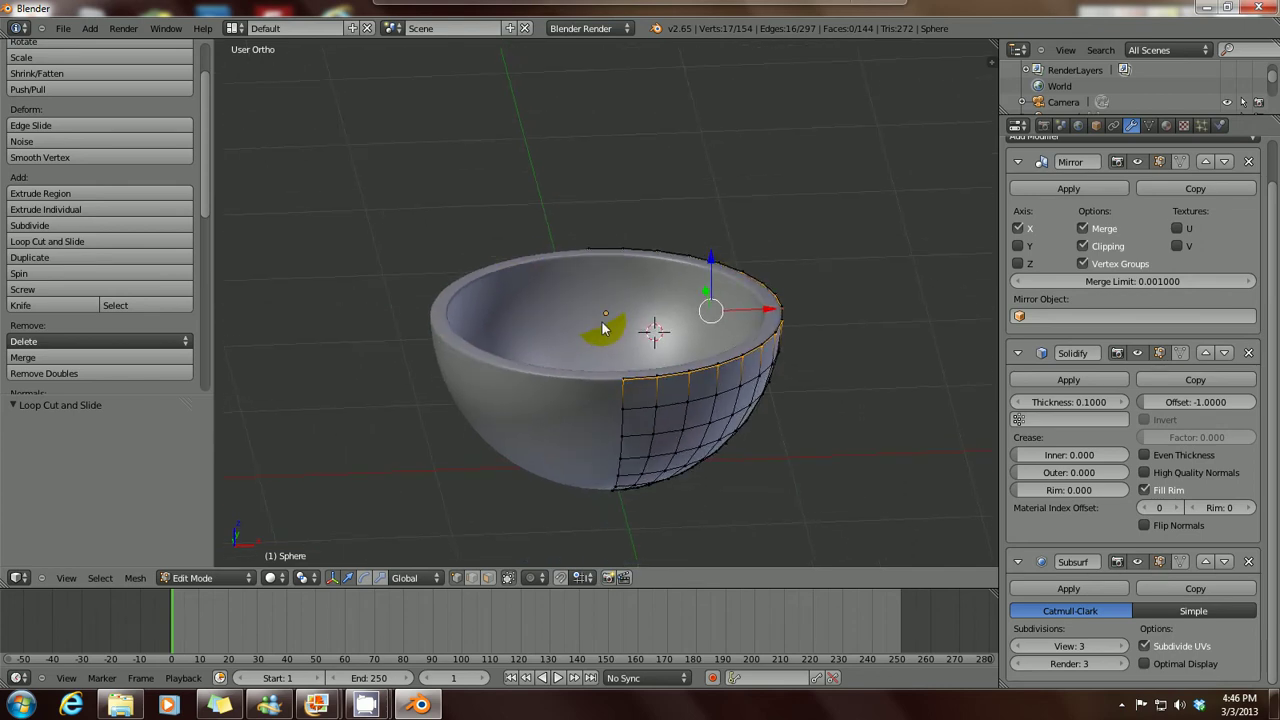
pyautogui.press('KP_1')
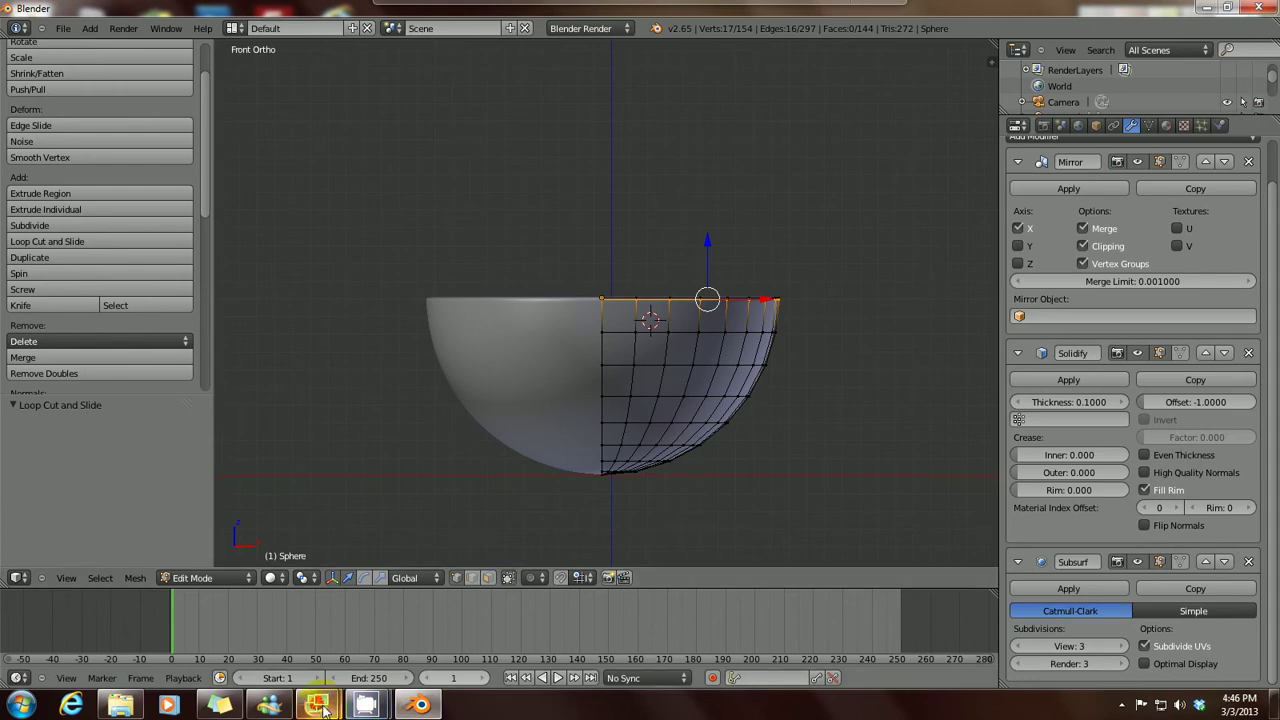
pyautogui.moveTo(316, 705)
pyautogui.click(248, 641)
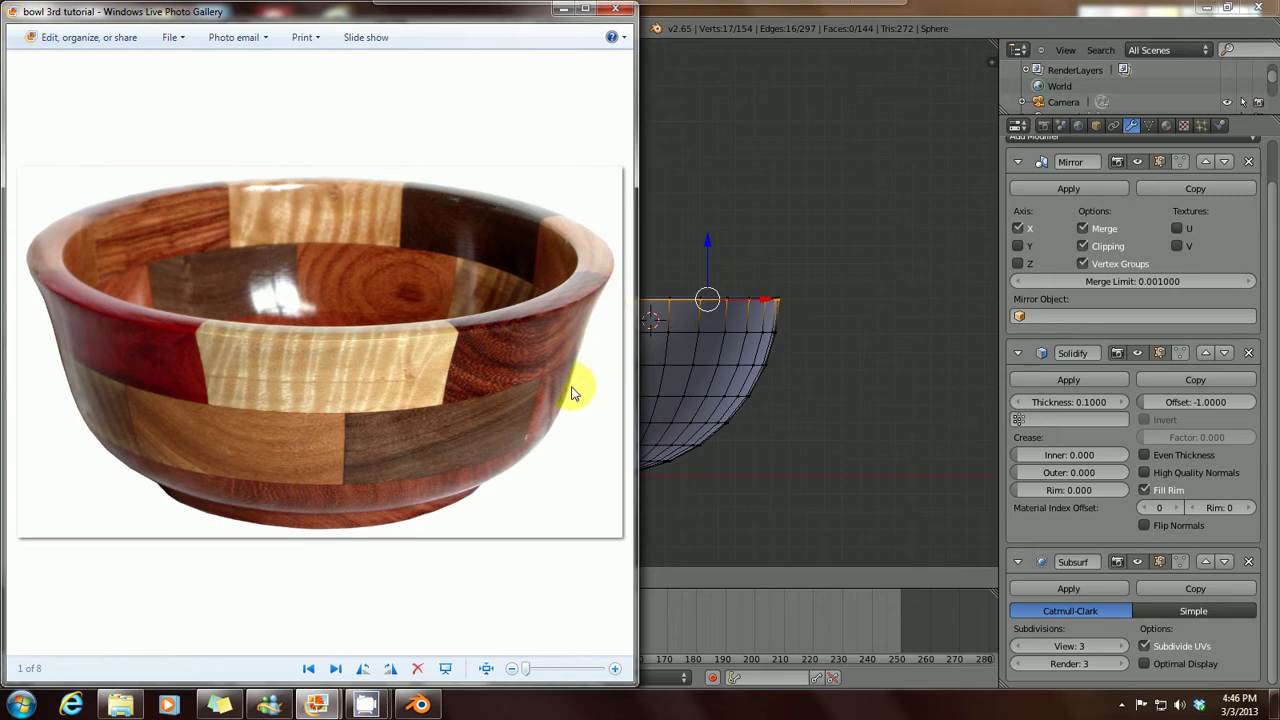
pyautogui.click(564, 12)
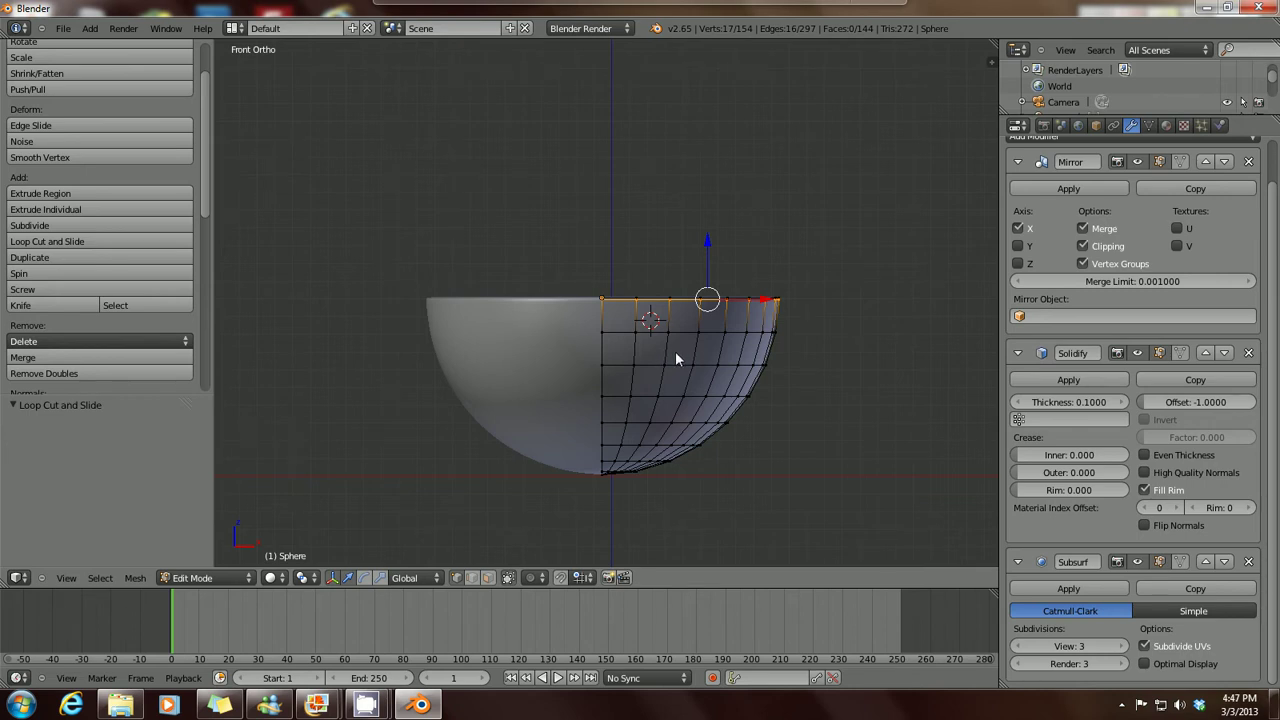
# Step: Add a centered loop cut in the second full face row below the rim and shrink it inward by about 0.027
pyautogui.hotkey('ctrl', 'r')
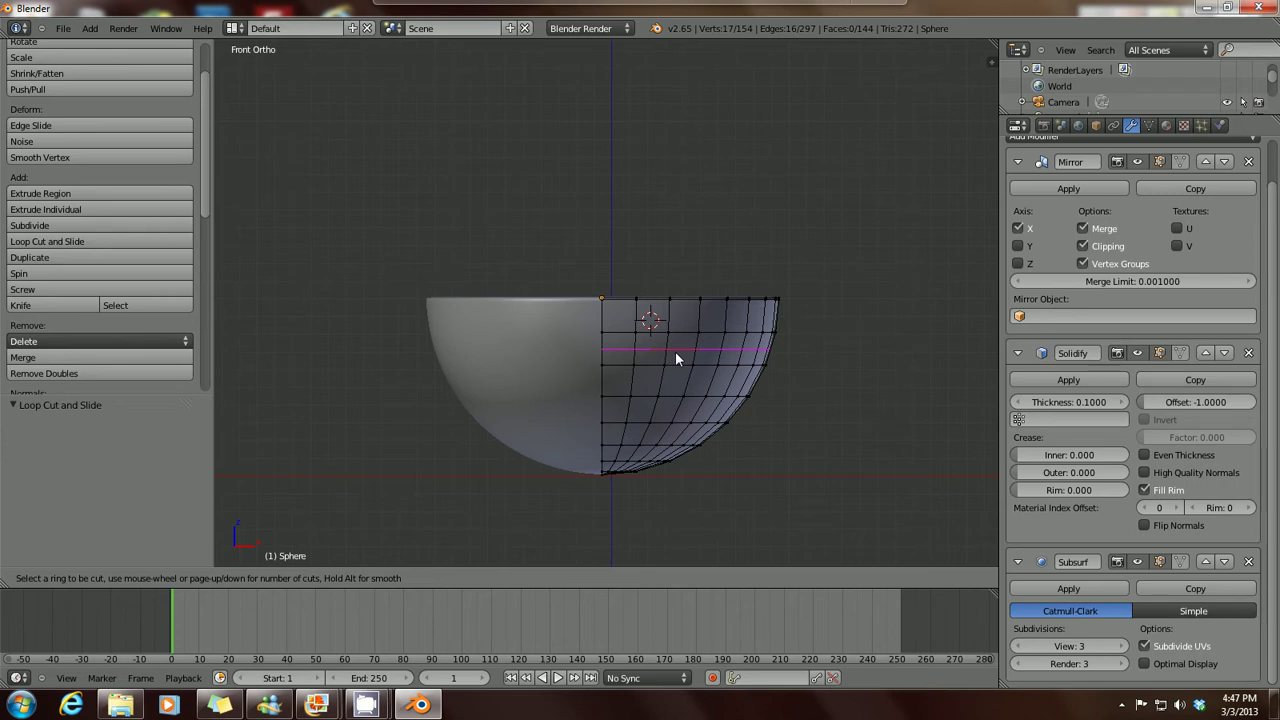
pyautogui.click(675, 352)
pyautogui.click(675, 351)
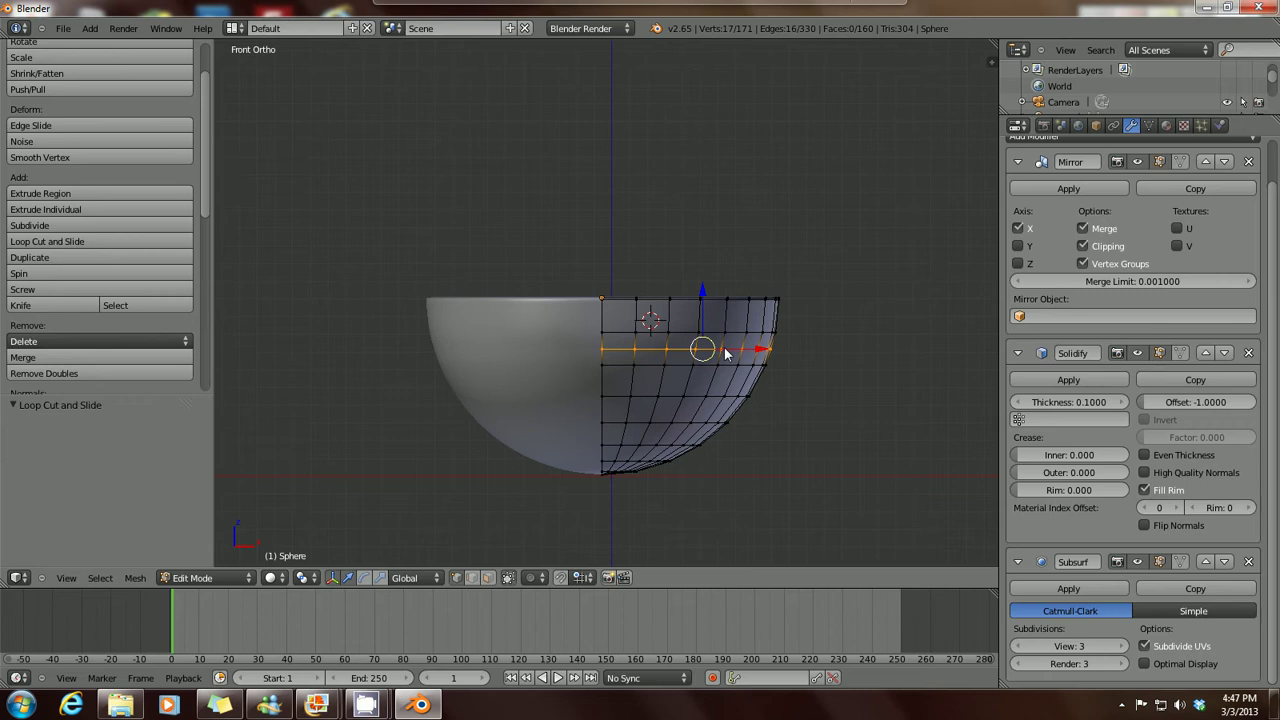
pyautogui.hotkey('alt', 's')
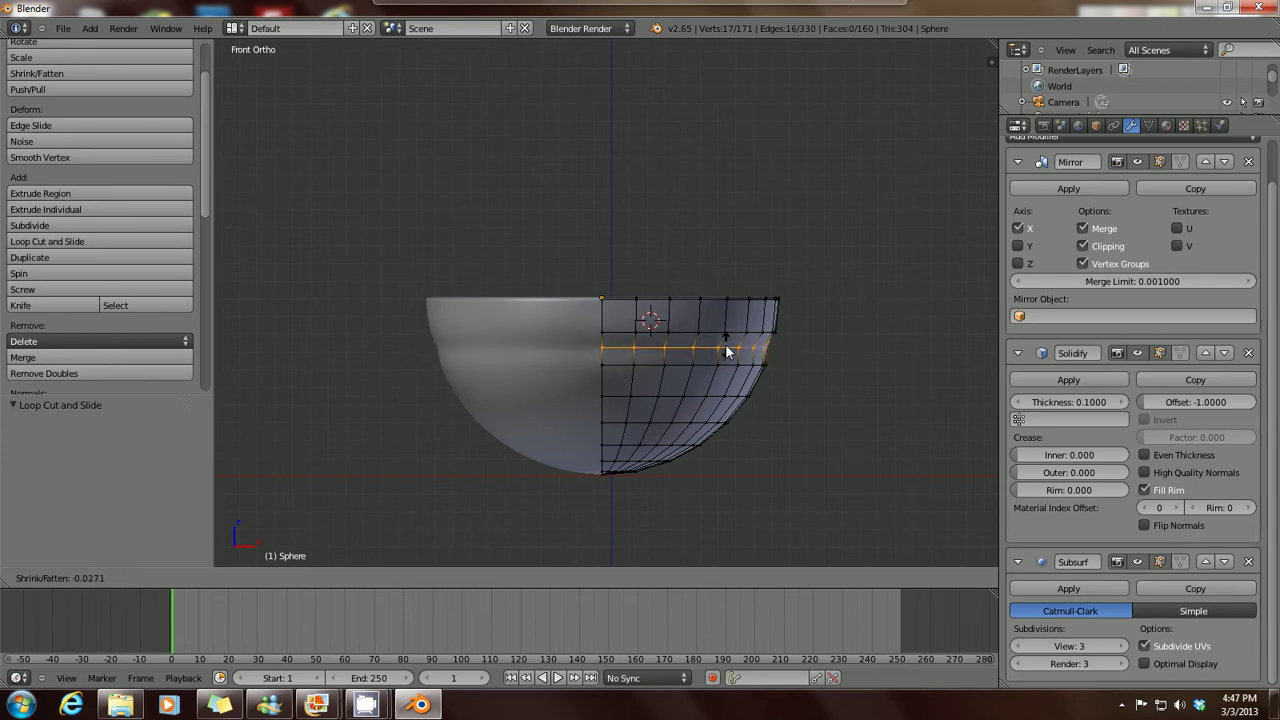
pyautogui.click(725, 343)
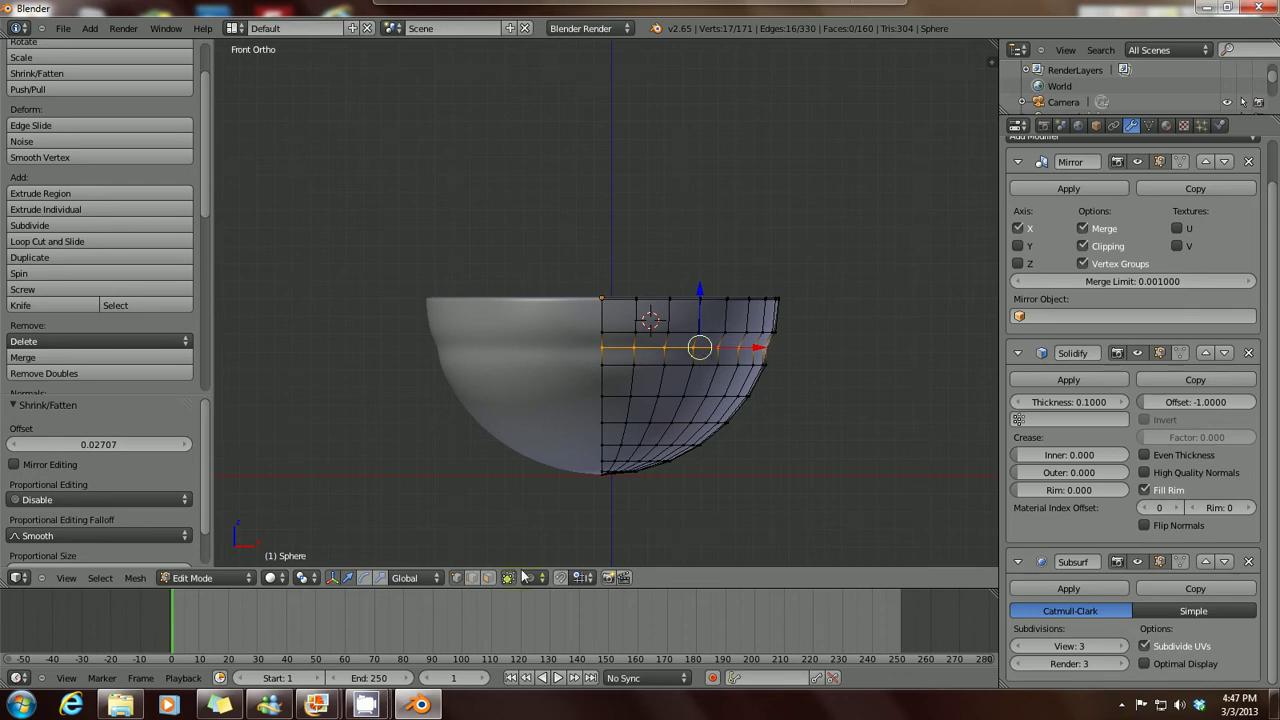
# Step: Check the loop select notes, select the edge loop directly below the new cut and shrink it inward by about 0.054
pyautogui.moveTo(329, 710)
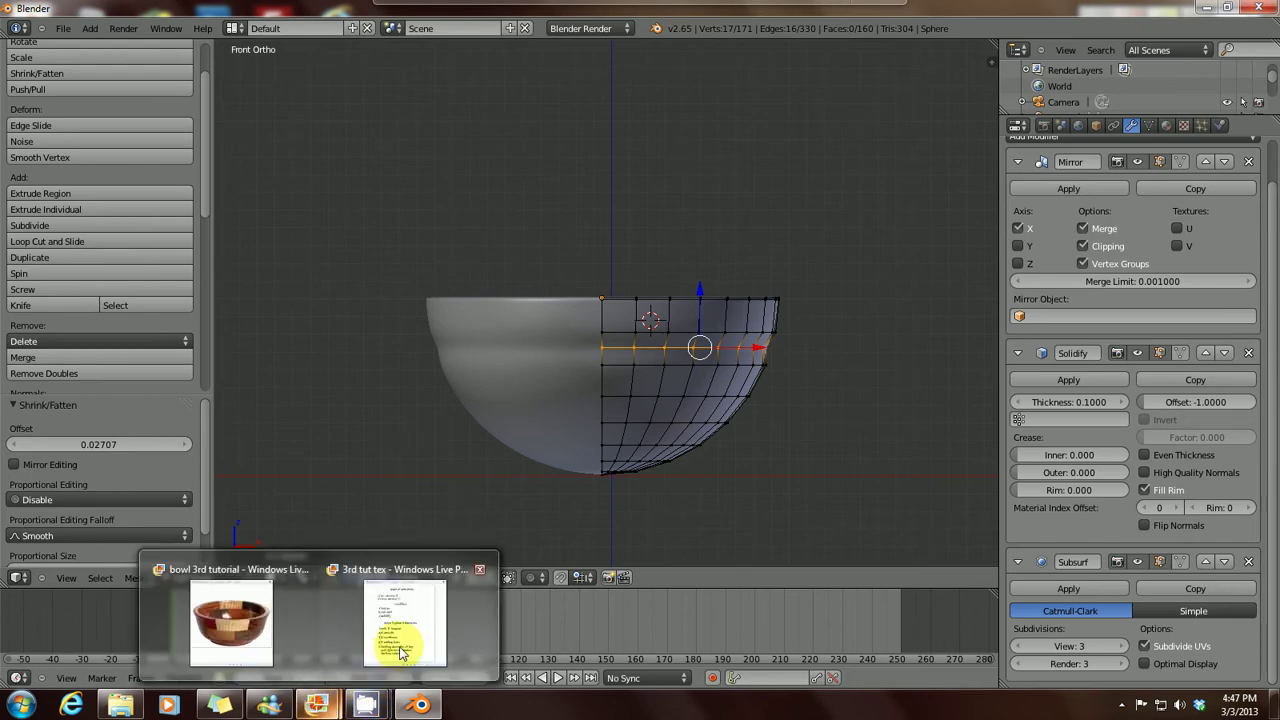
pyautogui.click(400, 640)
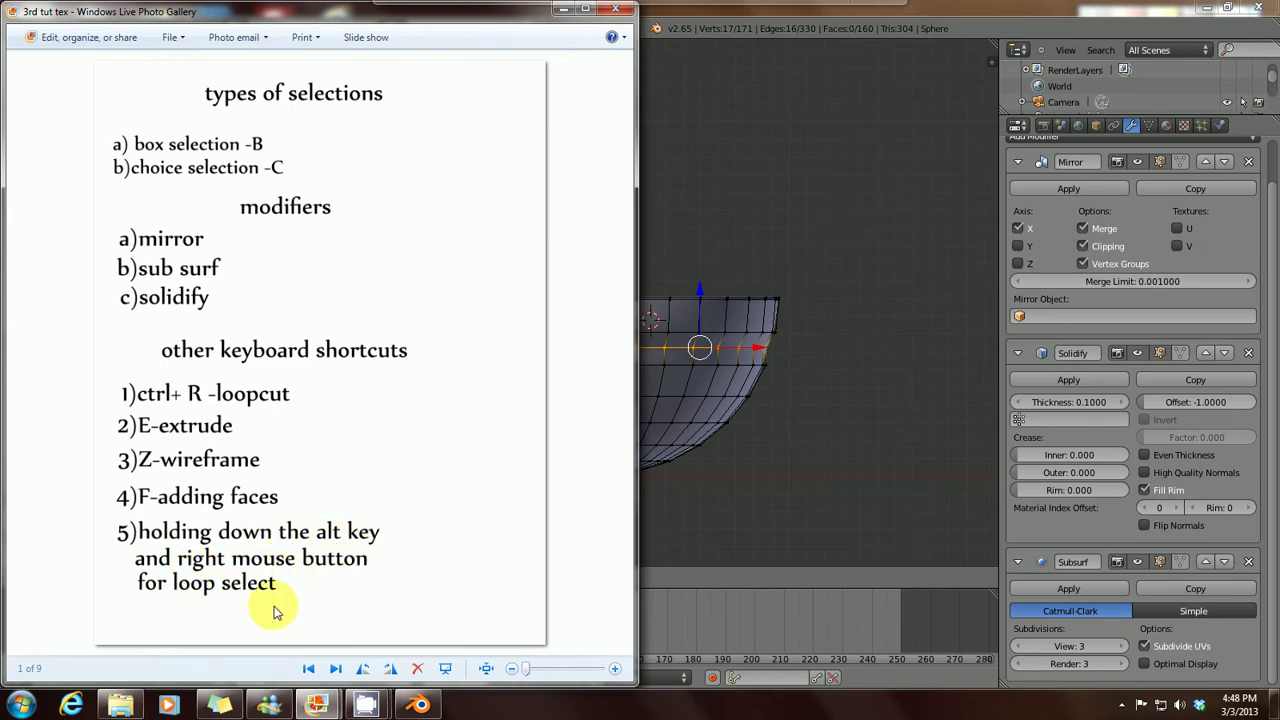
pyautogui.click(564, 14)
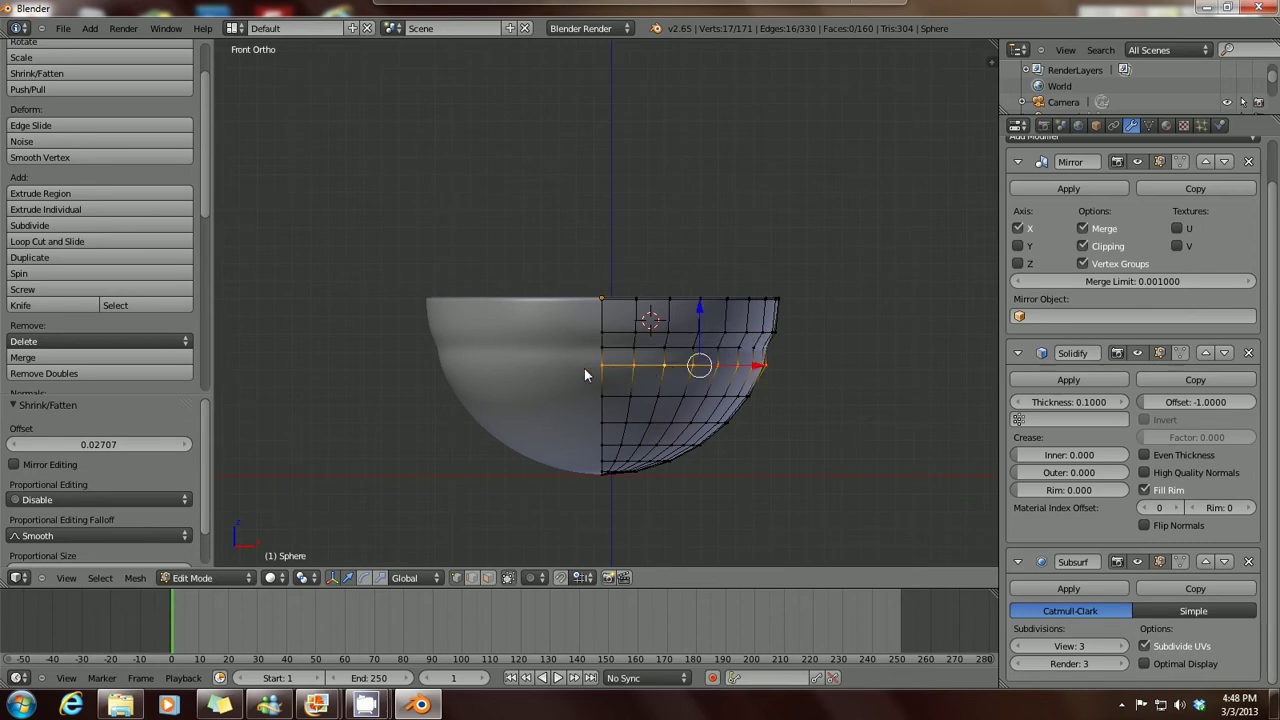
pyautogui.moveTo(772, 373); pyautogui.dragTo(655, 380, button='middle')
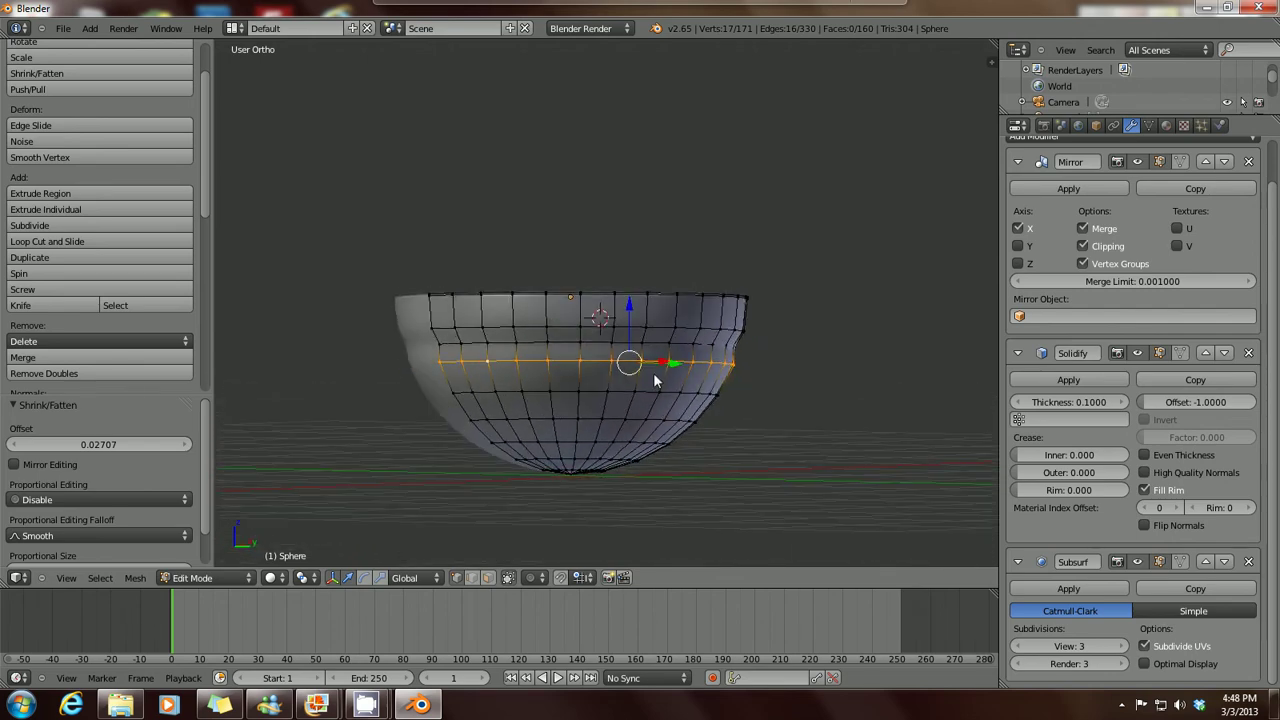
pyautogui.press('KP_1')
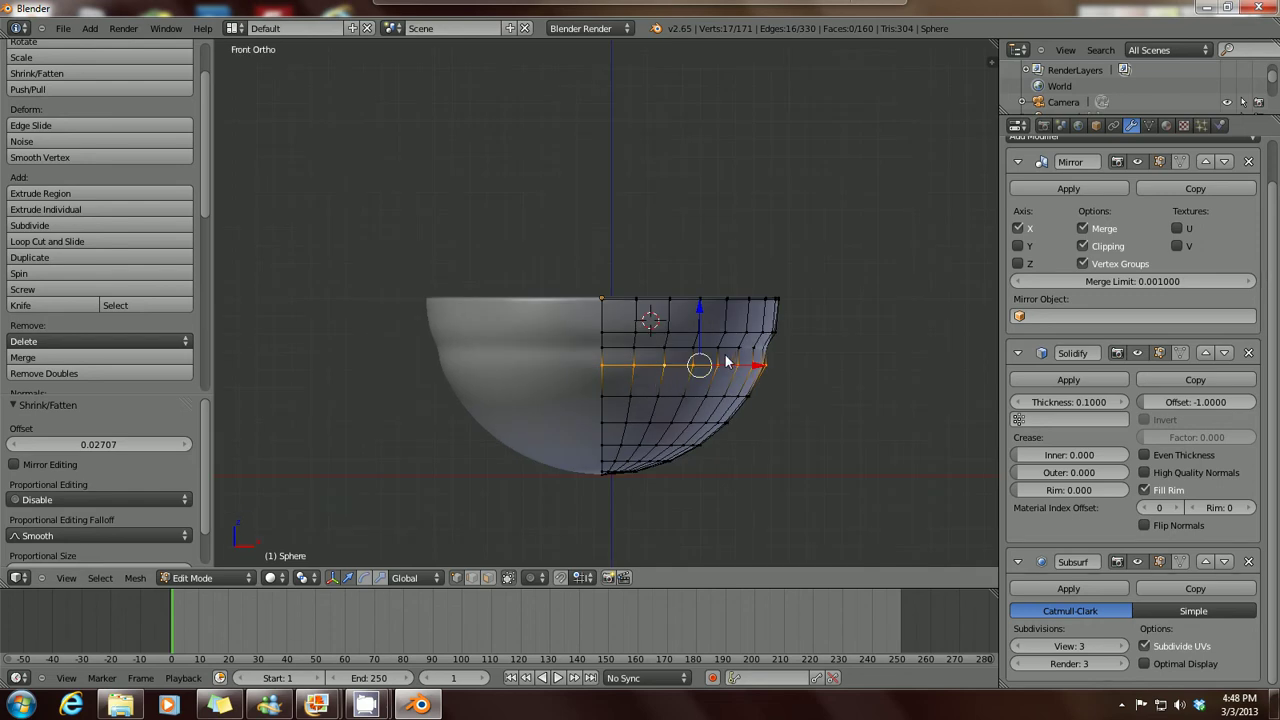
pyautogui.hotkey('alt', 's')
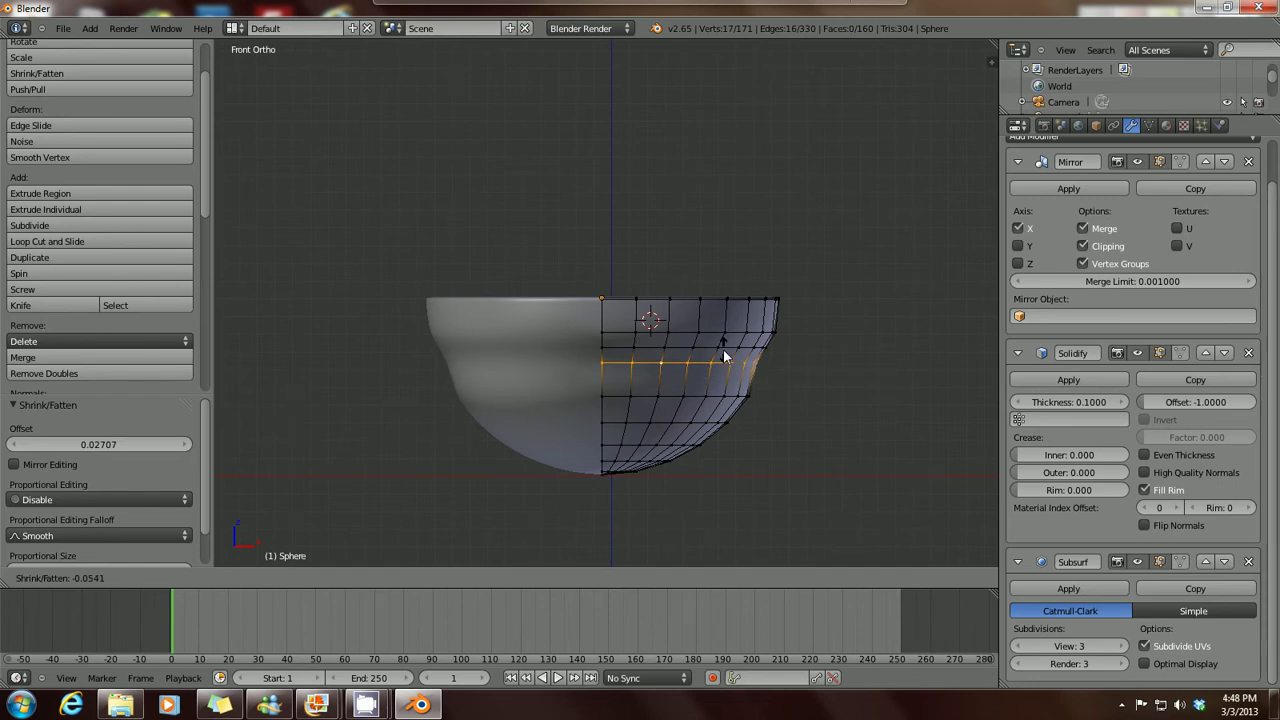
pyautogui.click(723, 349)
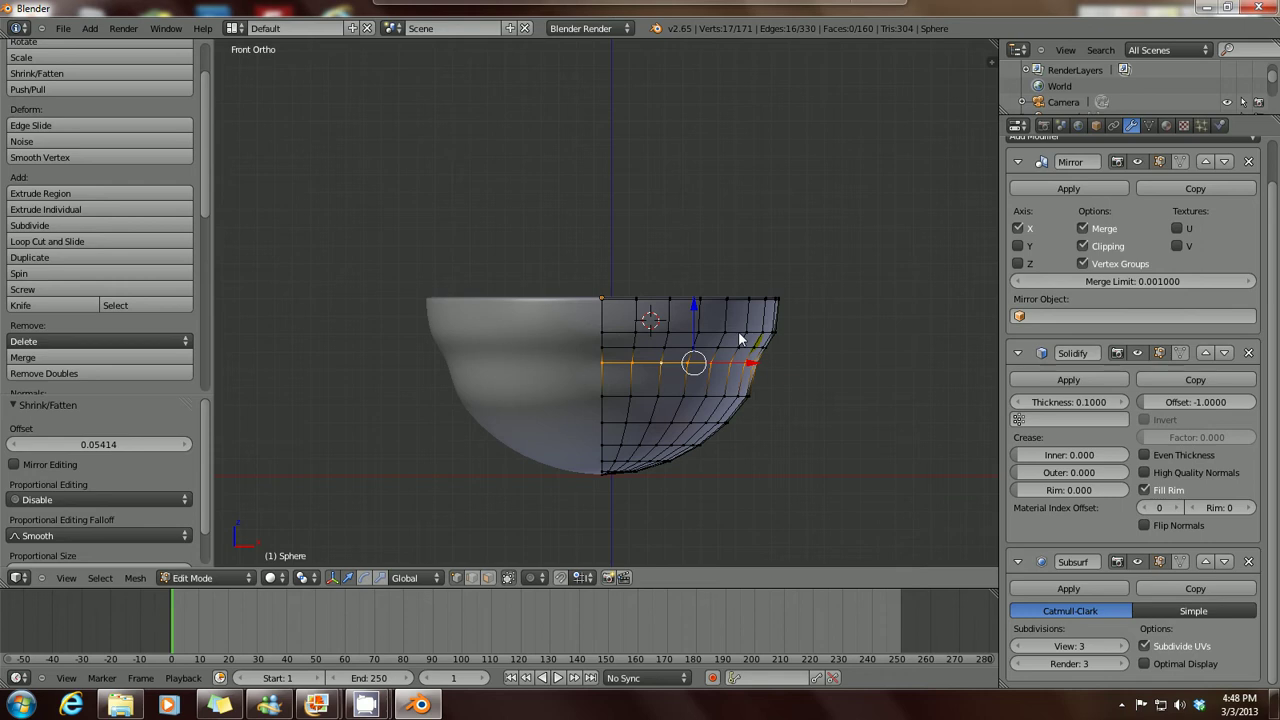
# Step: Select the edge loop just above the indented cut, raise it about 0.045 along Z and shrink it inward by about 0.036
pyautogui.keyDown('alt'); pyautogui.rightClick(739, 333); pyautogui.keyUp('alt')
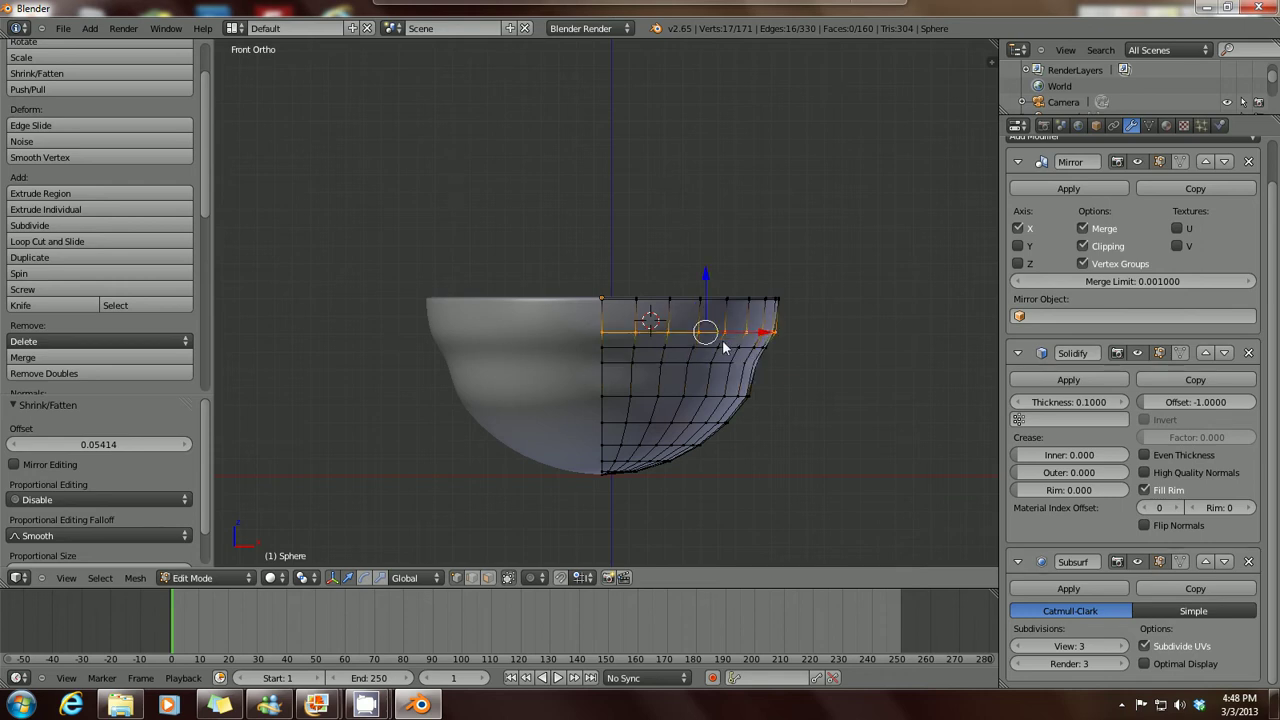
pyautogui.moveTo(705, 313); pyautogui.dragTo(705, 304)
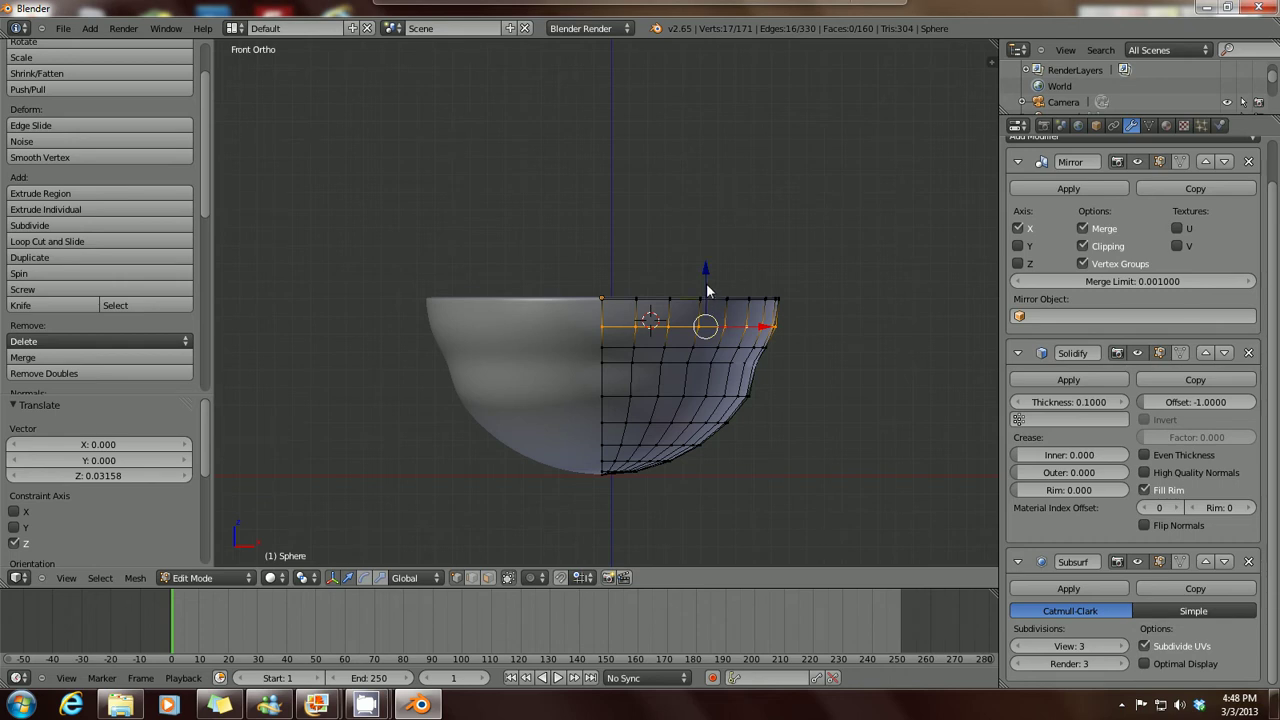
pyautogui.moveTo(706, 290); pyautogui.dragTo(706, 280)
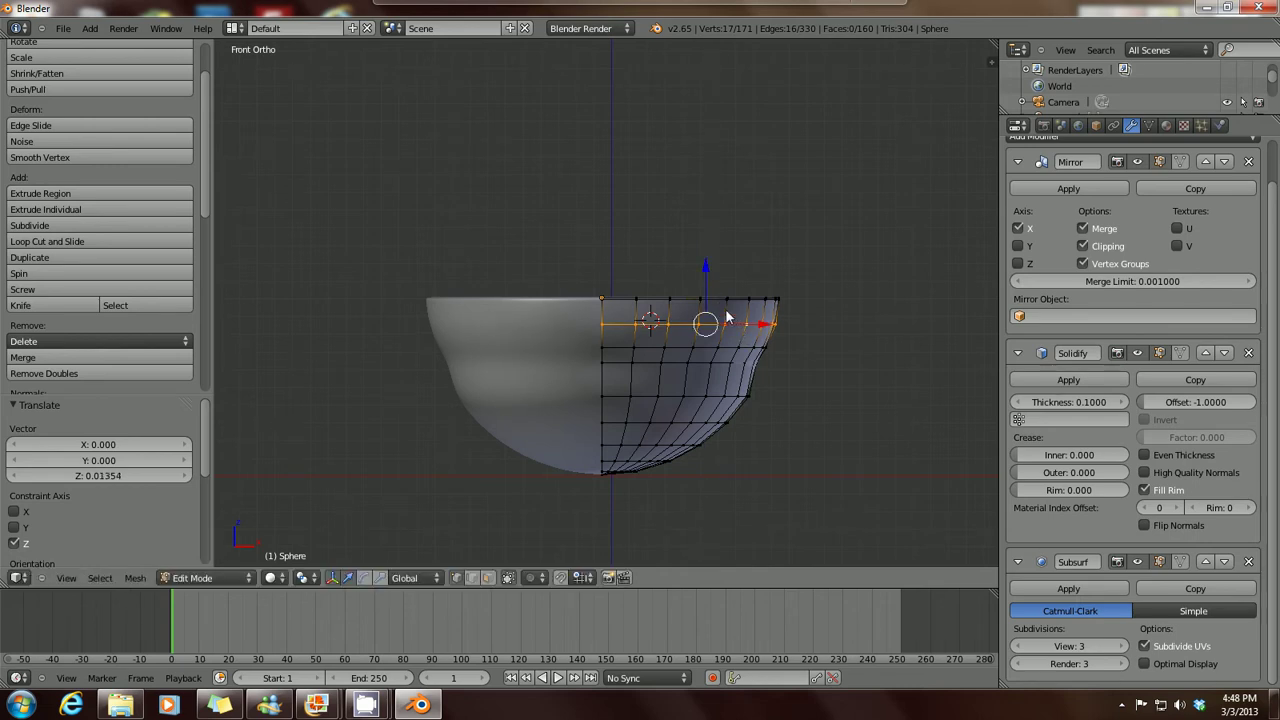
pyautogui.hotkey('alt', 's')
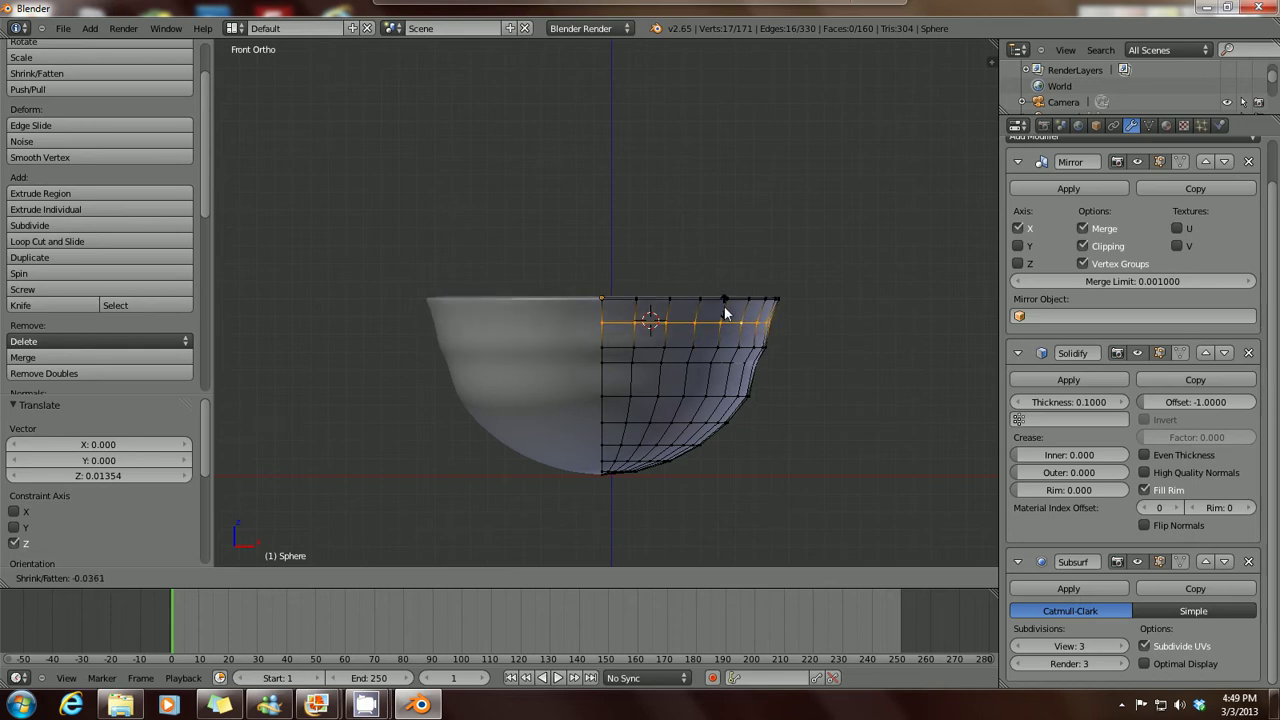
pyautogui.click(724, 308)
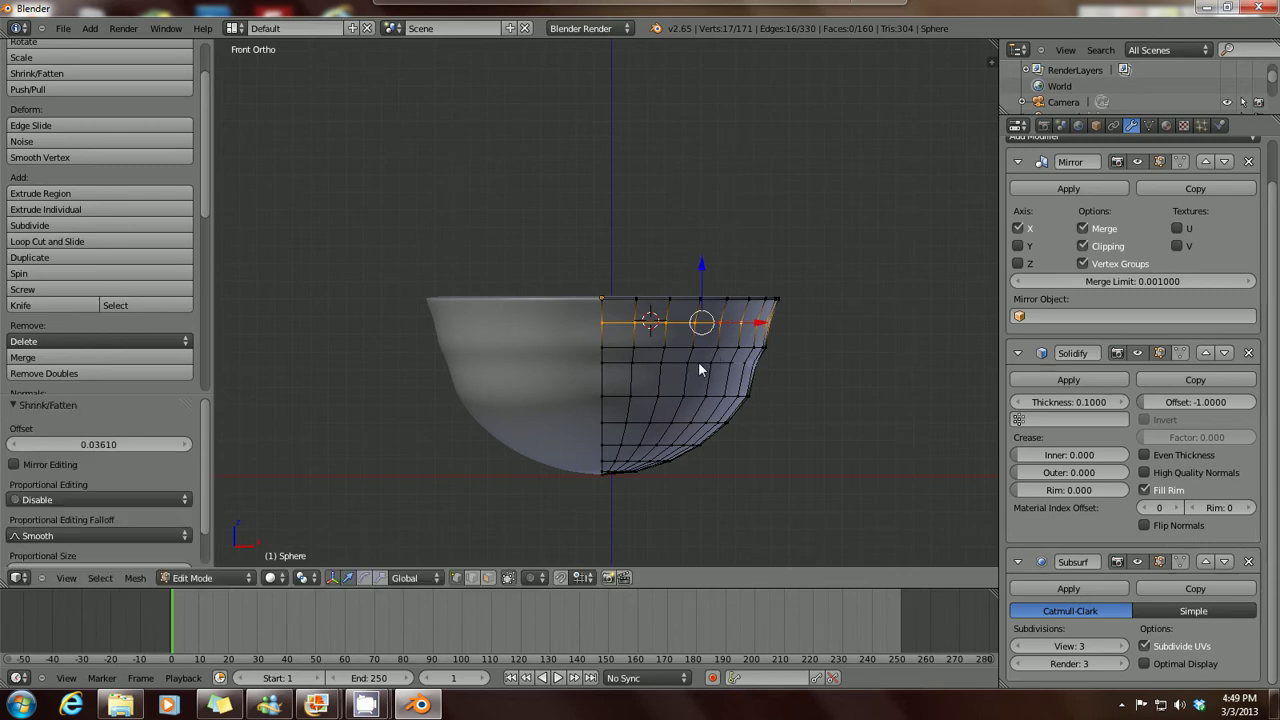
# Step: Select the edge loop below the indented cut and lower it about 0.045 along Z
pyautogui.keyDown('alt'); pyautogui.rightClick(700, 369); pyautogui.keyUp('alt')
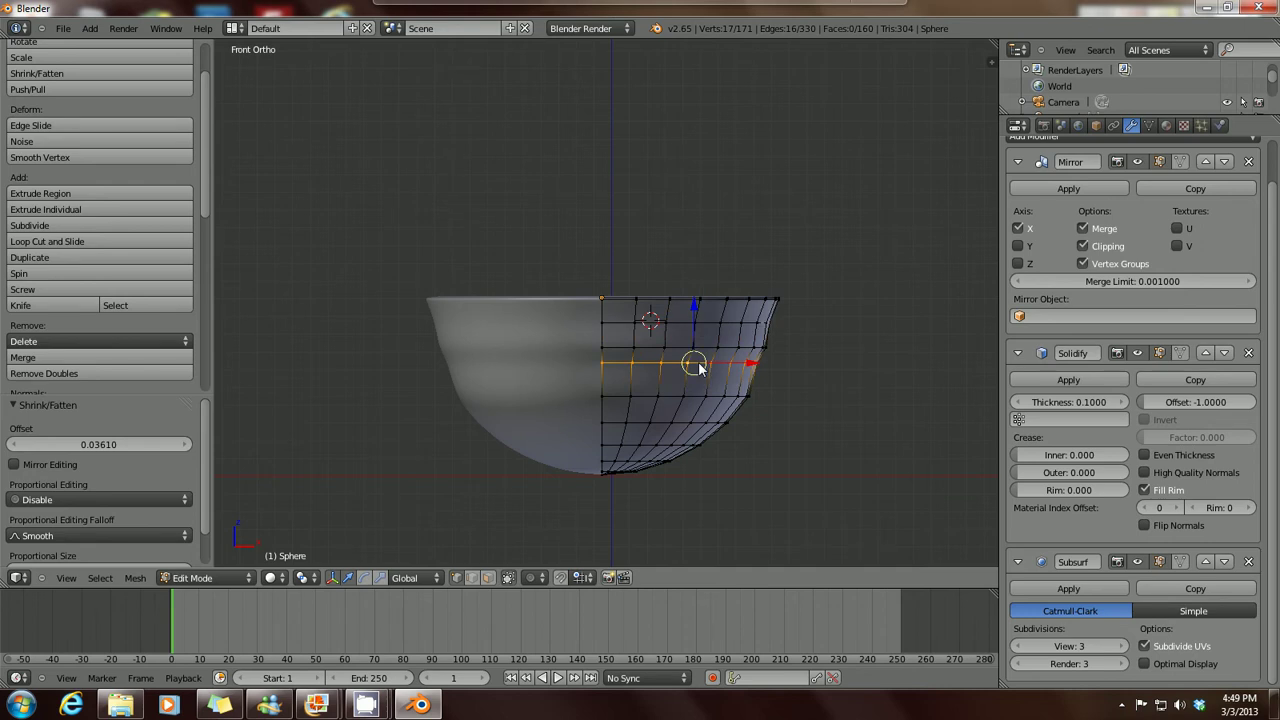
pyautogui.moveTo(695, 318); pyautogui.dragTo(695, 326)
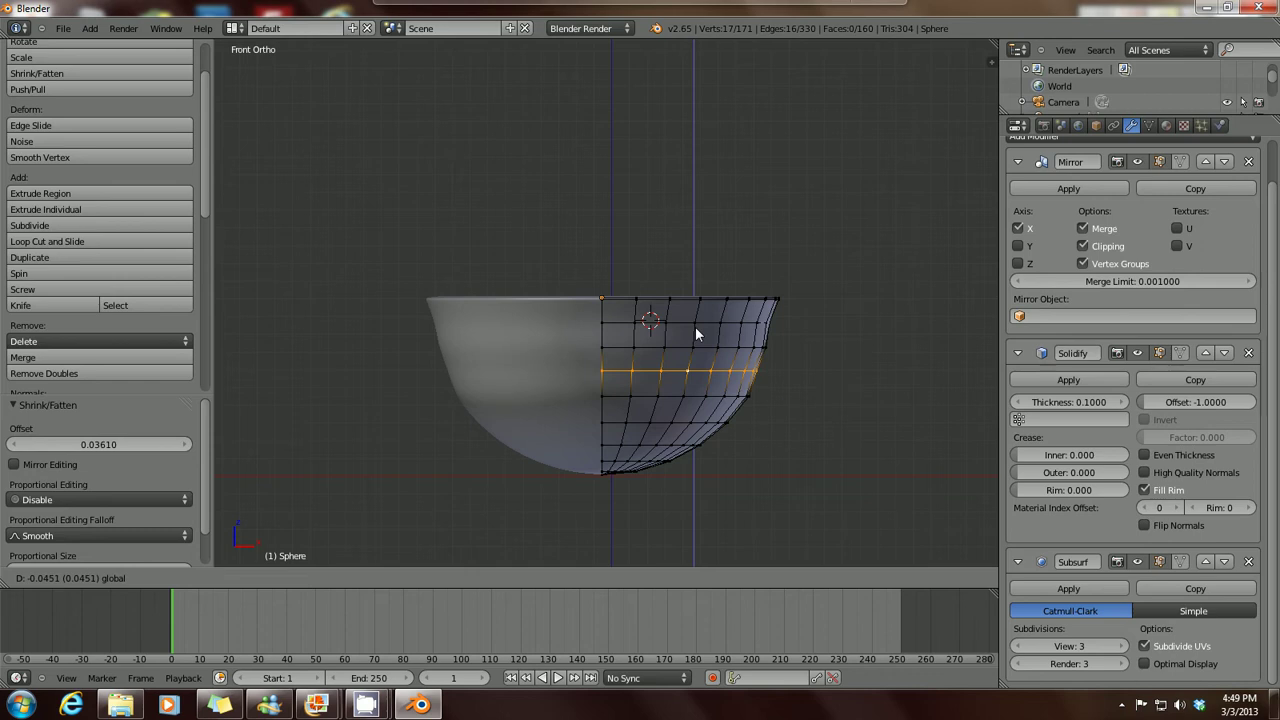
pyautogui.moveTo(695, 326); pyautogui.dragTo(695, 326)
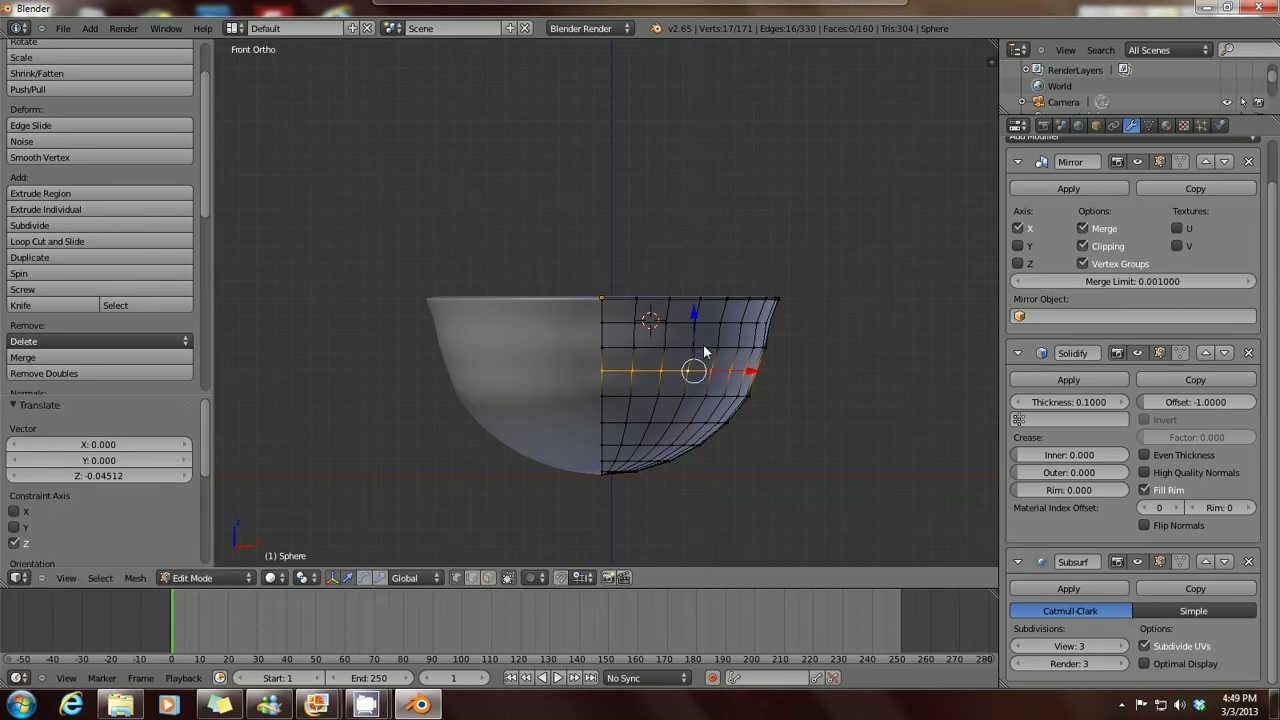
# Step: Select the indented cut between the raised and lowered loops and shrink it inward by about 0.027 more
pyautogui.hotkey('ctrl', 'z')
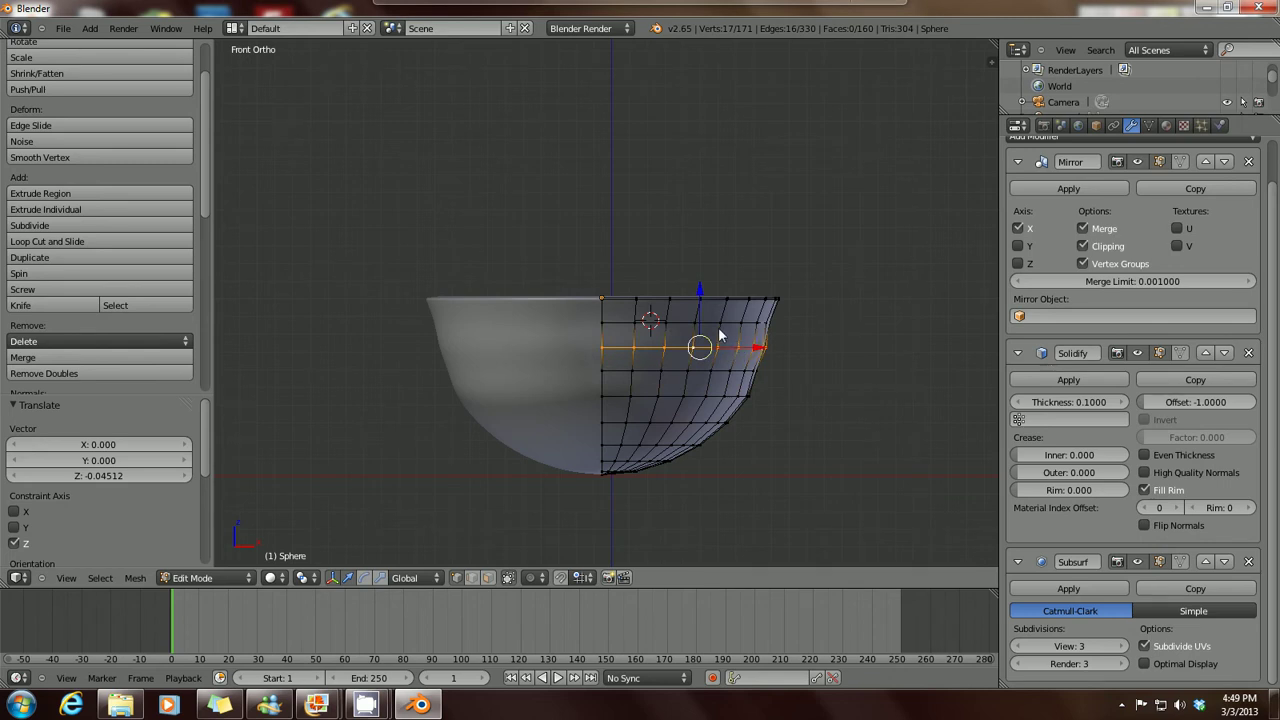
pyautogui.hotkey('alt', 's')
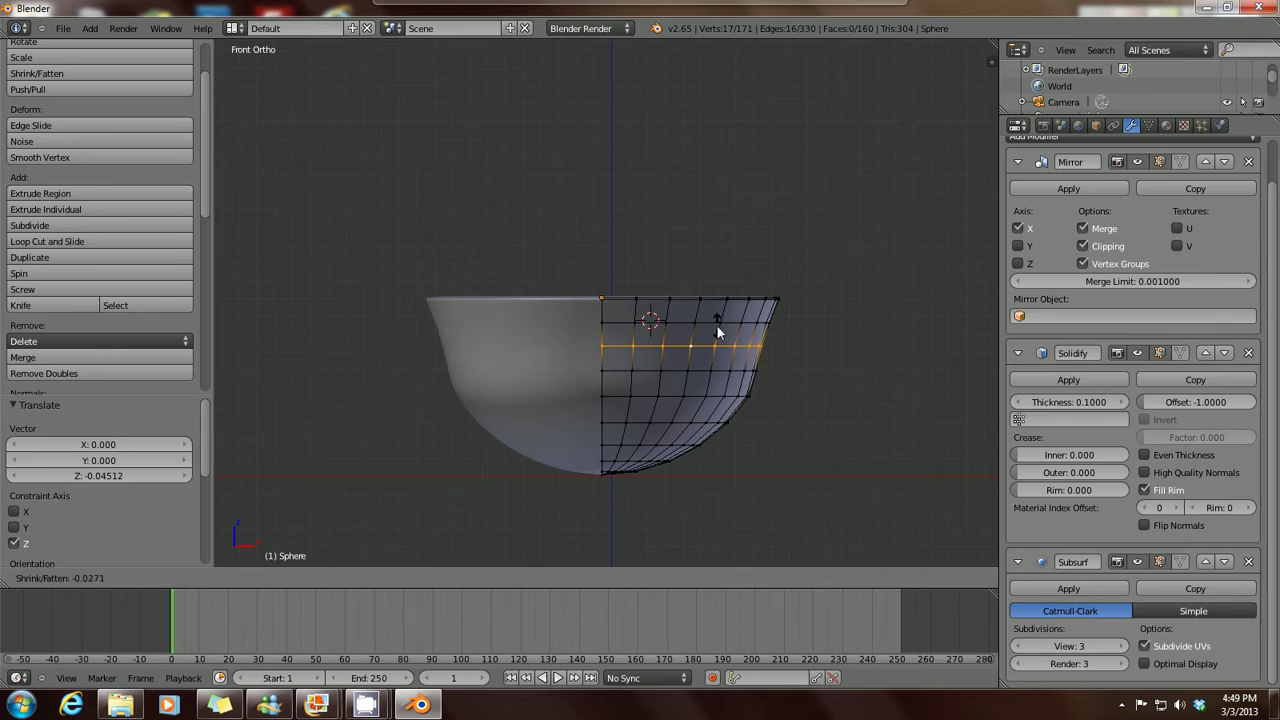
pyautogui.click(716, 326)
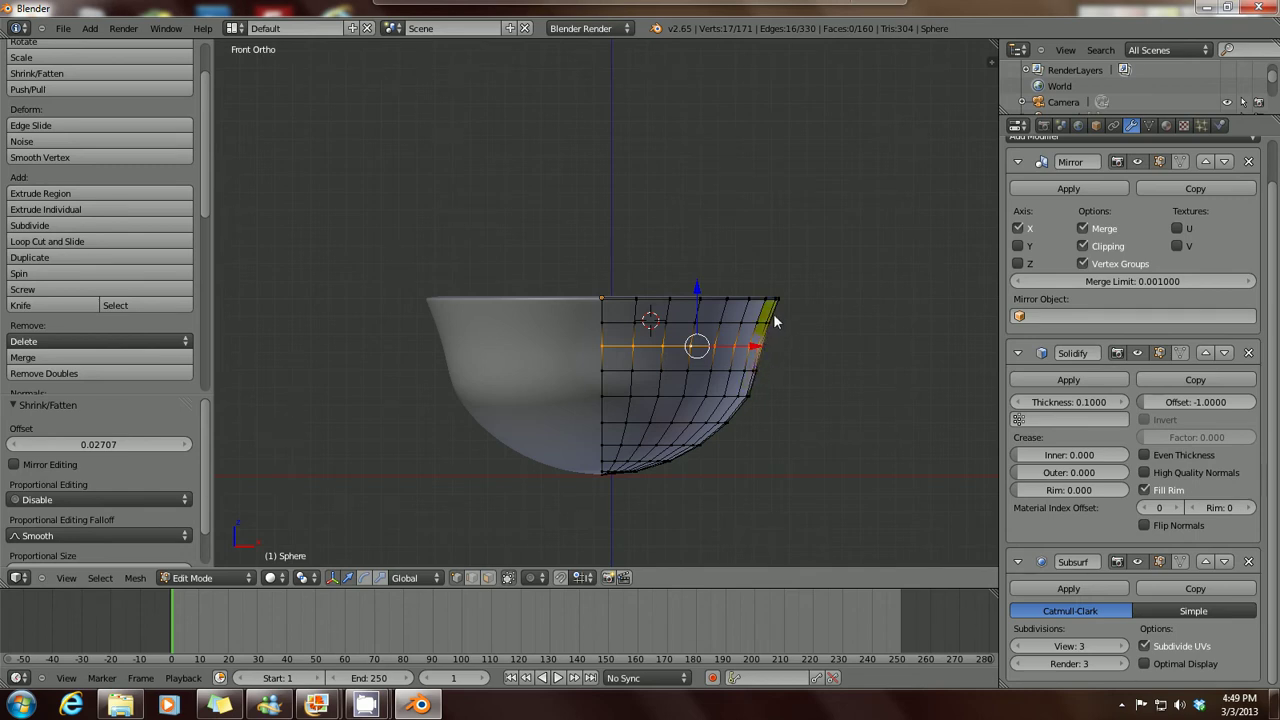
# Step: Examine the base in the bowl reference photo and the keyboard shortcut notes in Windows Live Photo Gallery, then return to Blender
pyautogui.moveTo(317, 705)
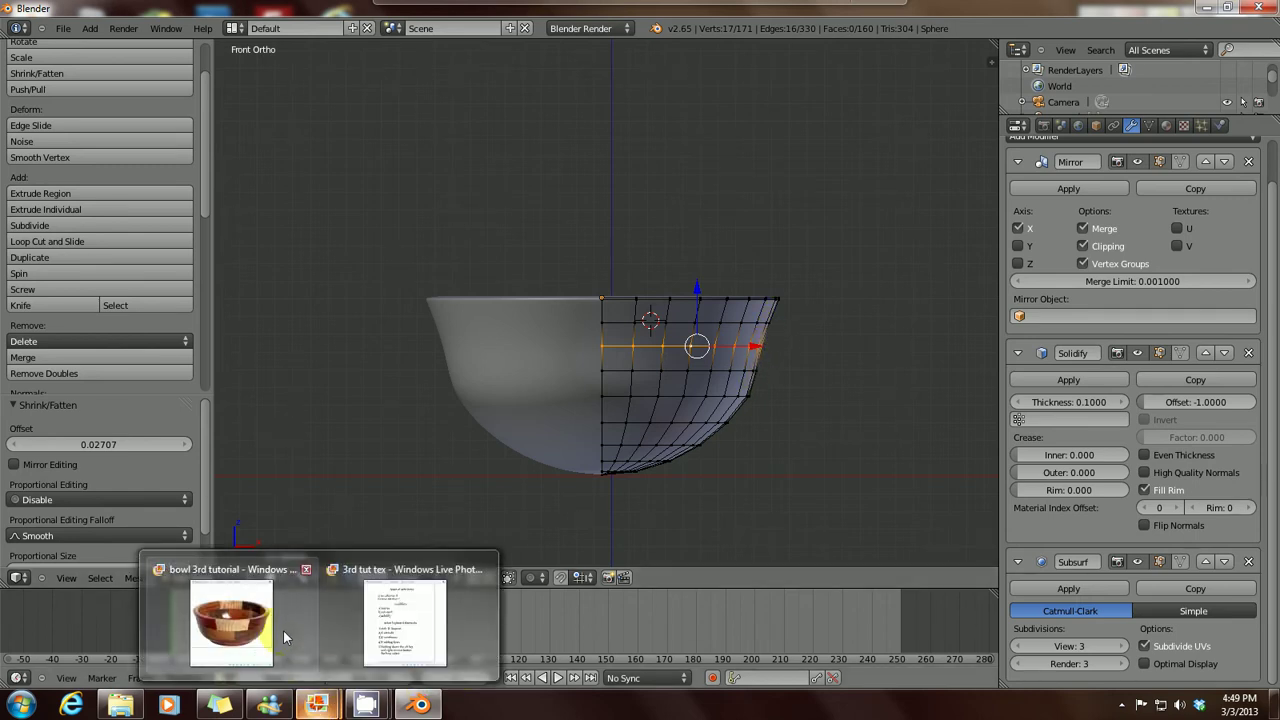
pyautogui.click(283, 630)
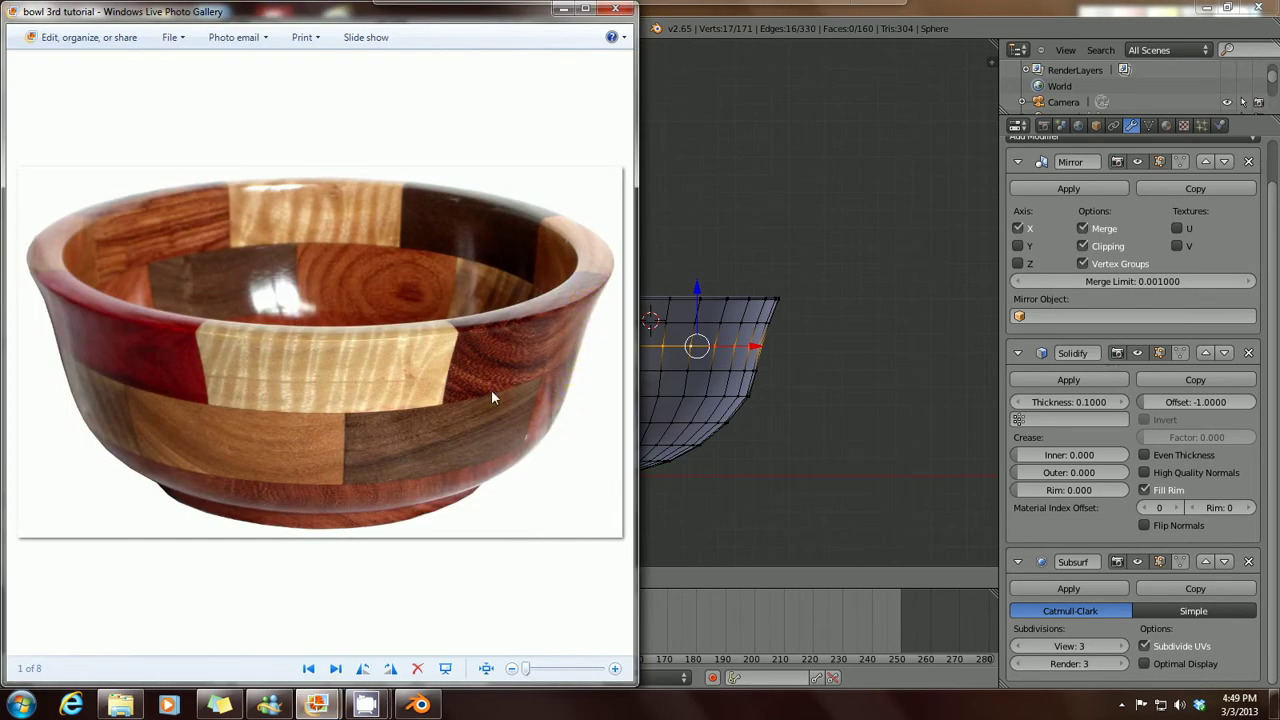
pyautogui.click(458, 512)
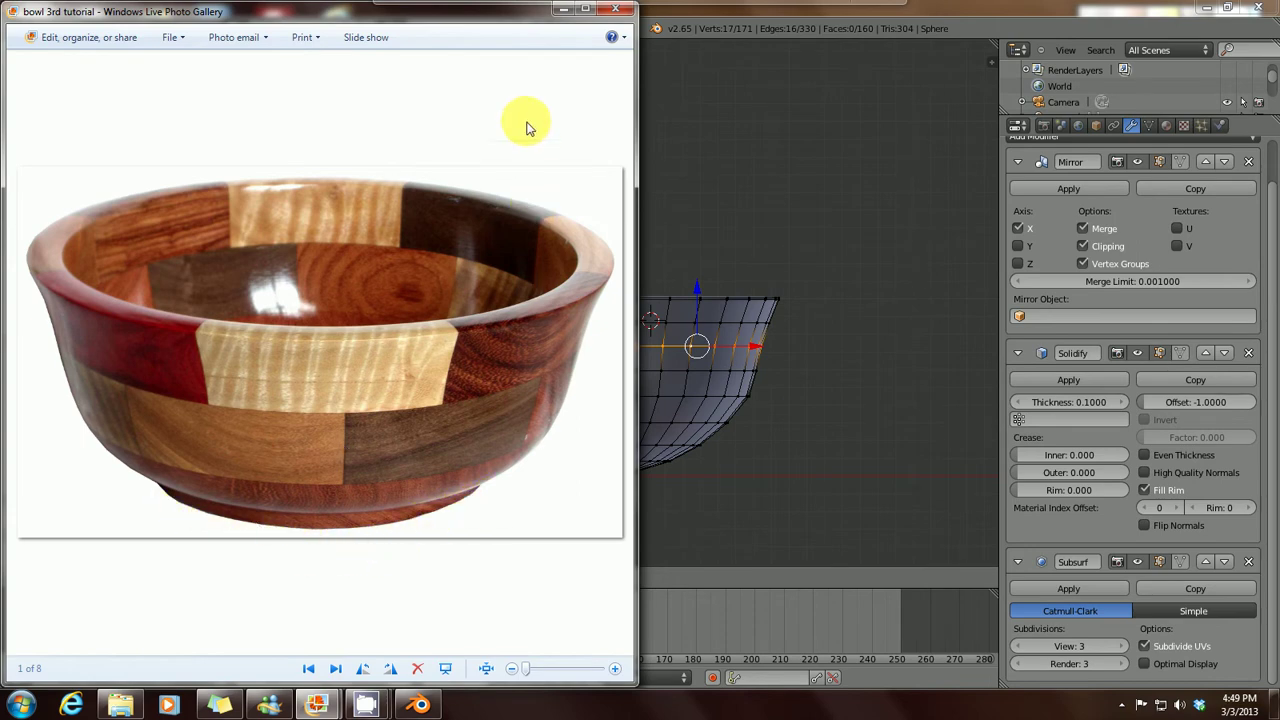
pyautogui.click(563, 10)
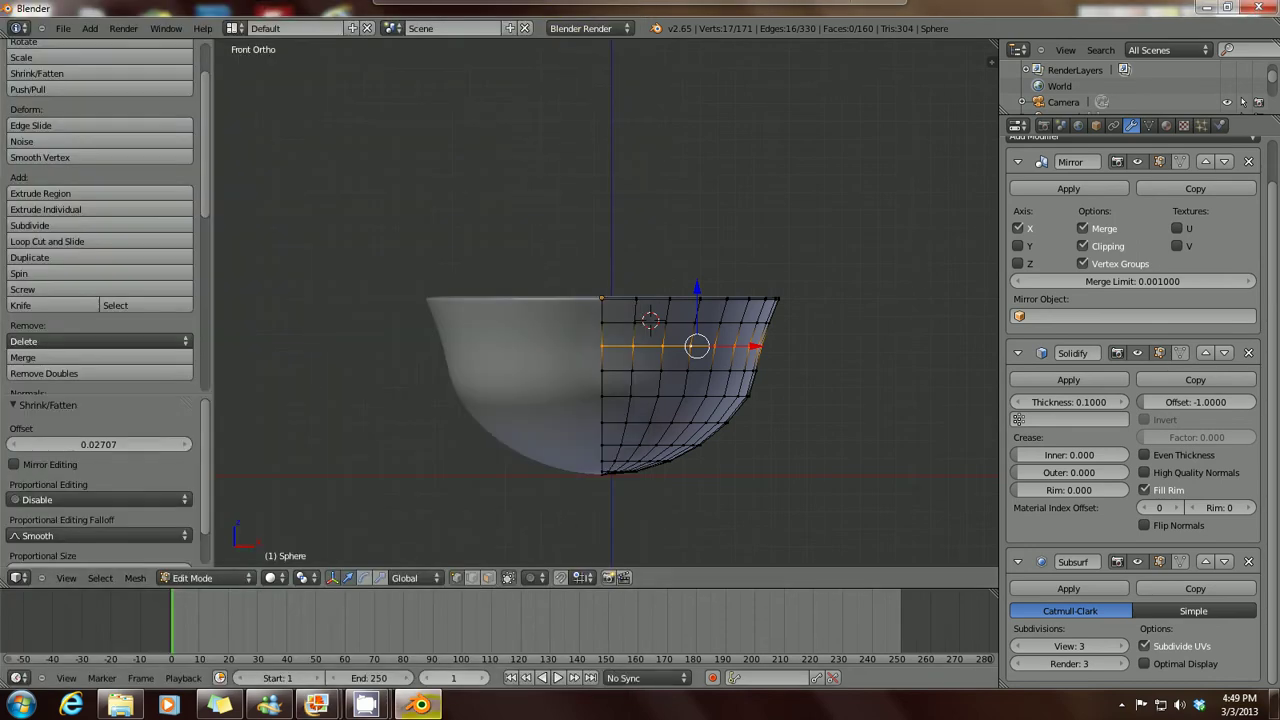
pyautogui.moveTo(340, 708)
pyautogui.click(394, 641)
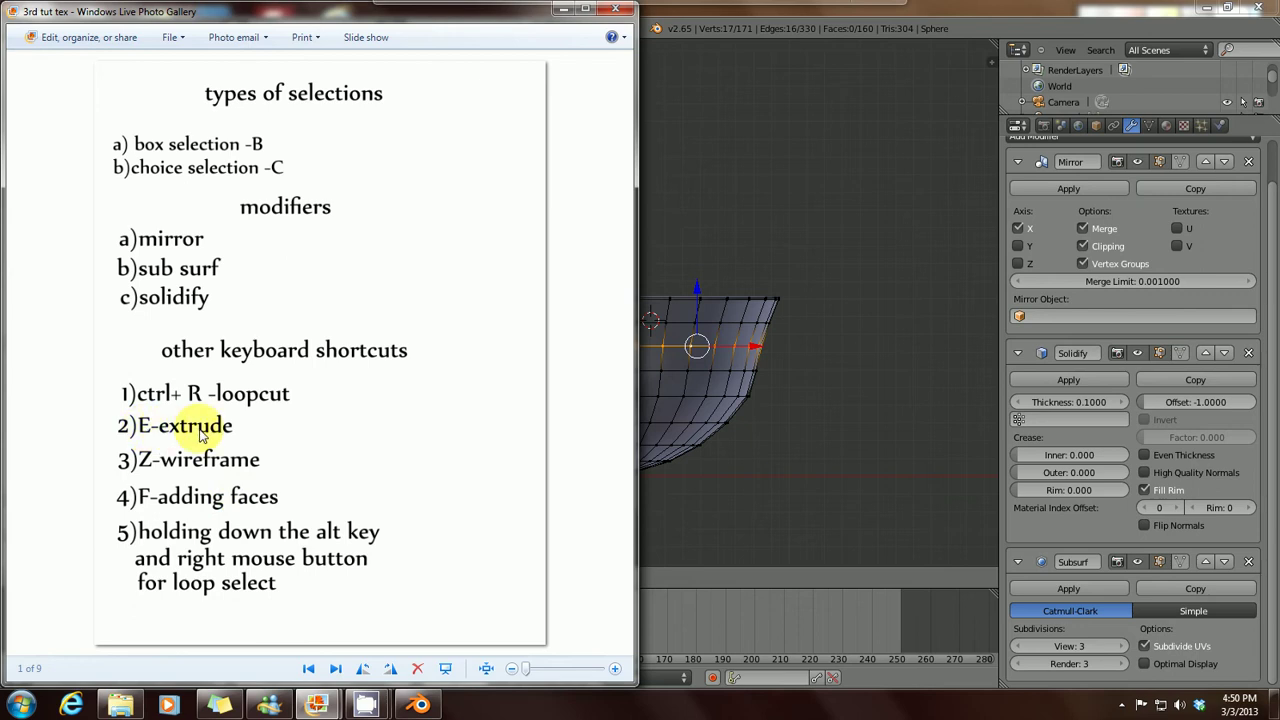
pyautogui.click(563, 9)
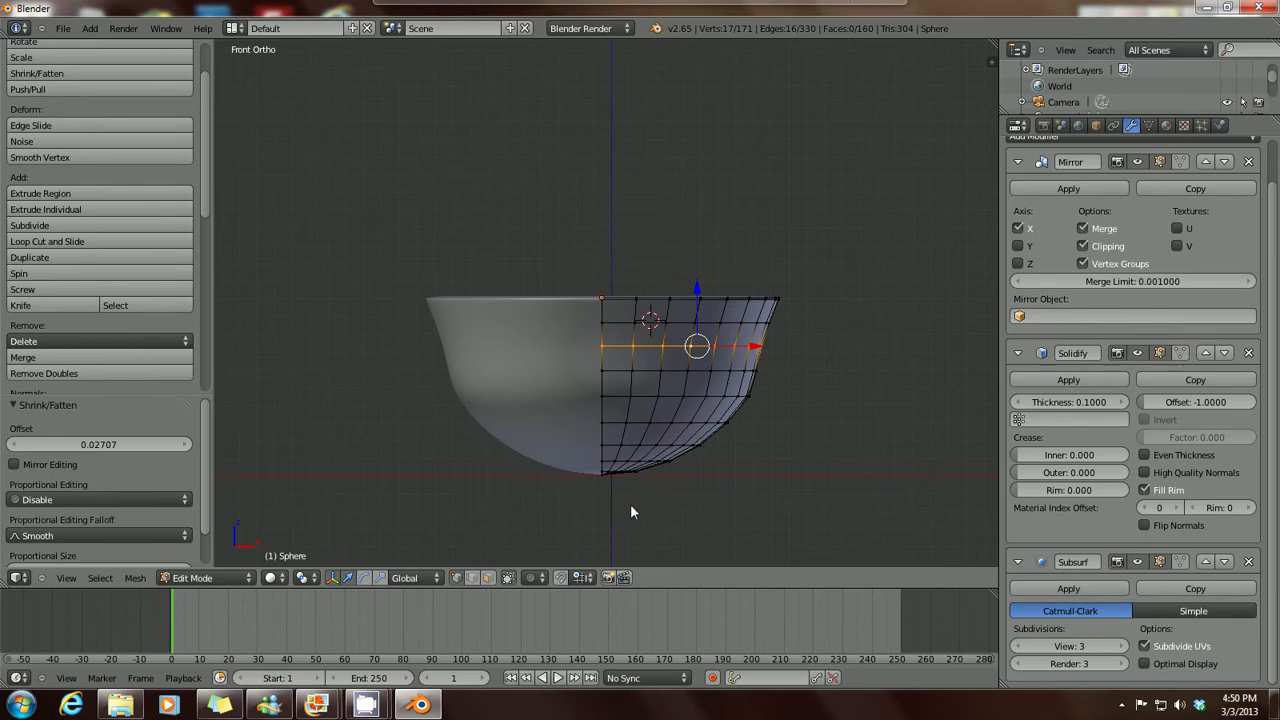
# Step: Select the single pole vertex at the very bottom of the bowl and delete it
pyautogui.keyDown('shift'); pyautogui.moveTo(630, 513); pyautogui.dragTo(647, 415, button='middle'); pyautogui.keyUp('shift')
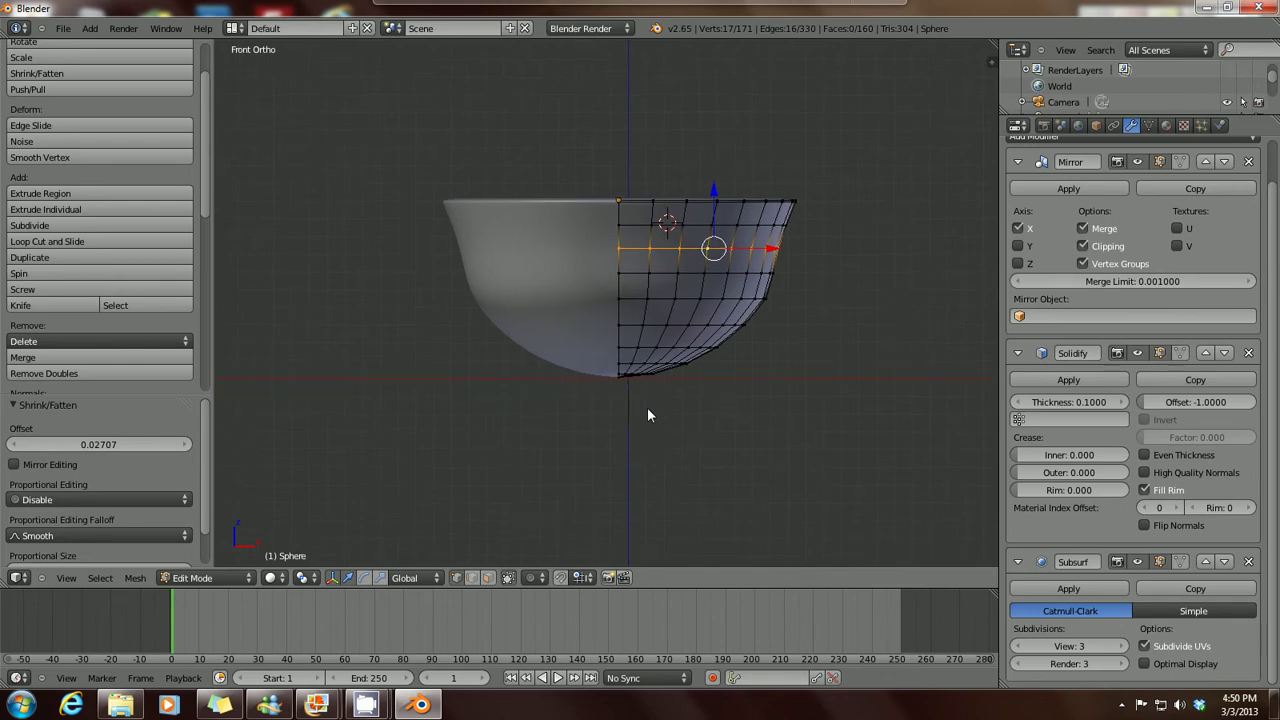
pyautogui.scroll(2, 647, 408)
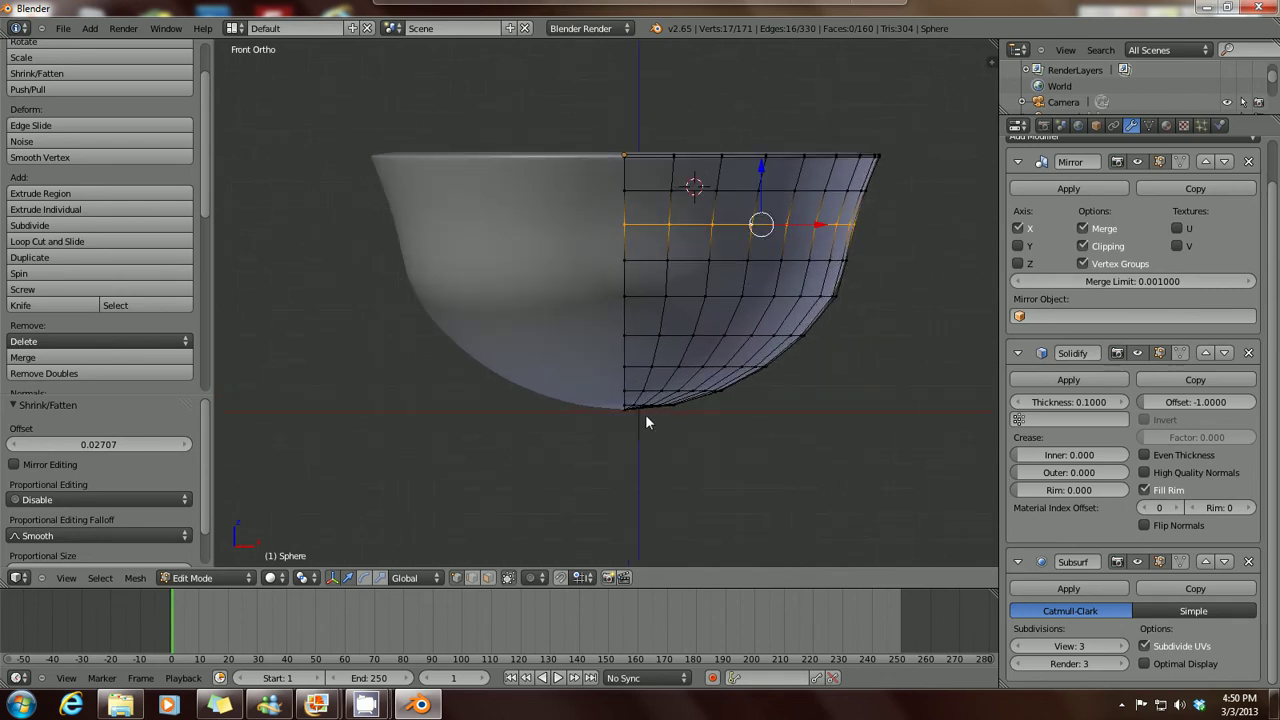
pyautogui.scroll(1, 635, 441)
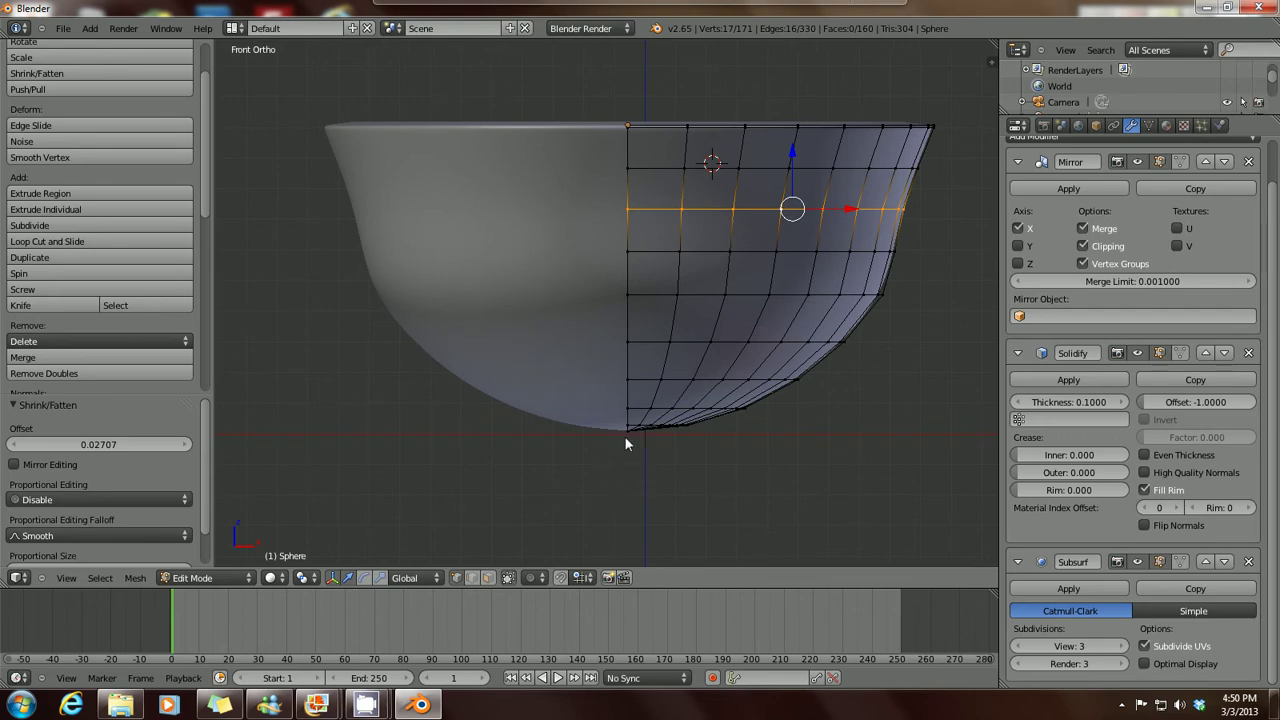
pyautogui.rightClick(625, 437)
pyautogui.moveTo(620, 505); pyautogui.dragTo(640, 367, button='middle')
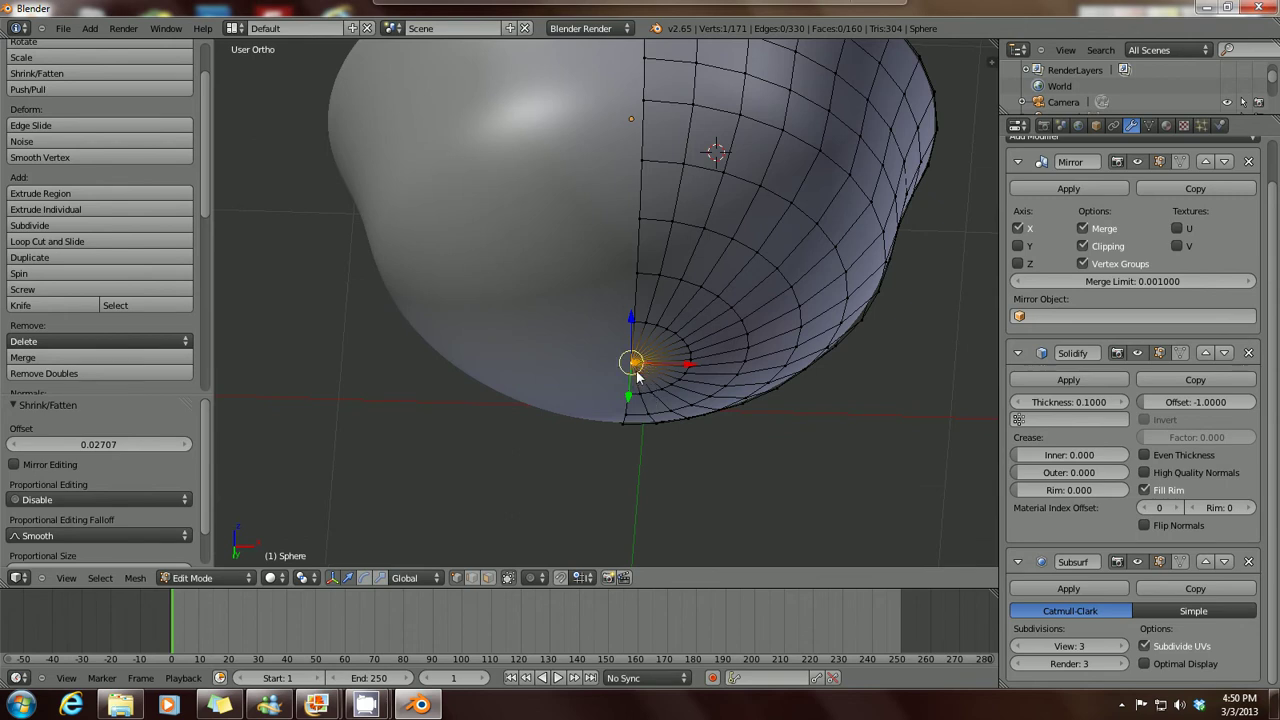
pyautogui.press('KP_1')
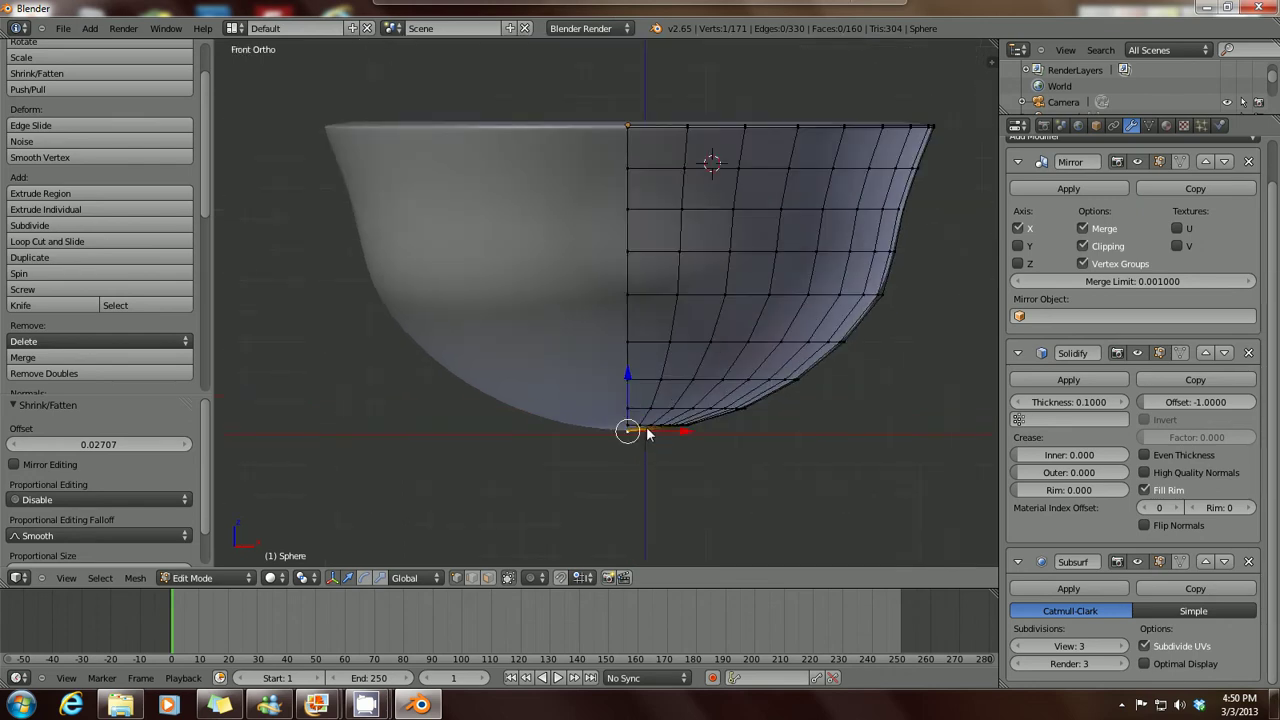
pyautogui.press('x')
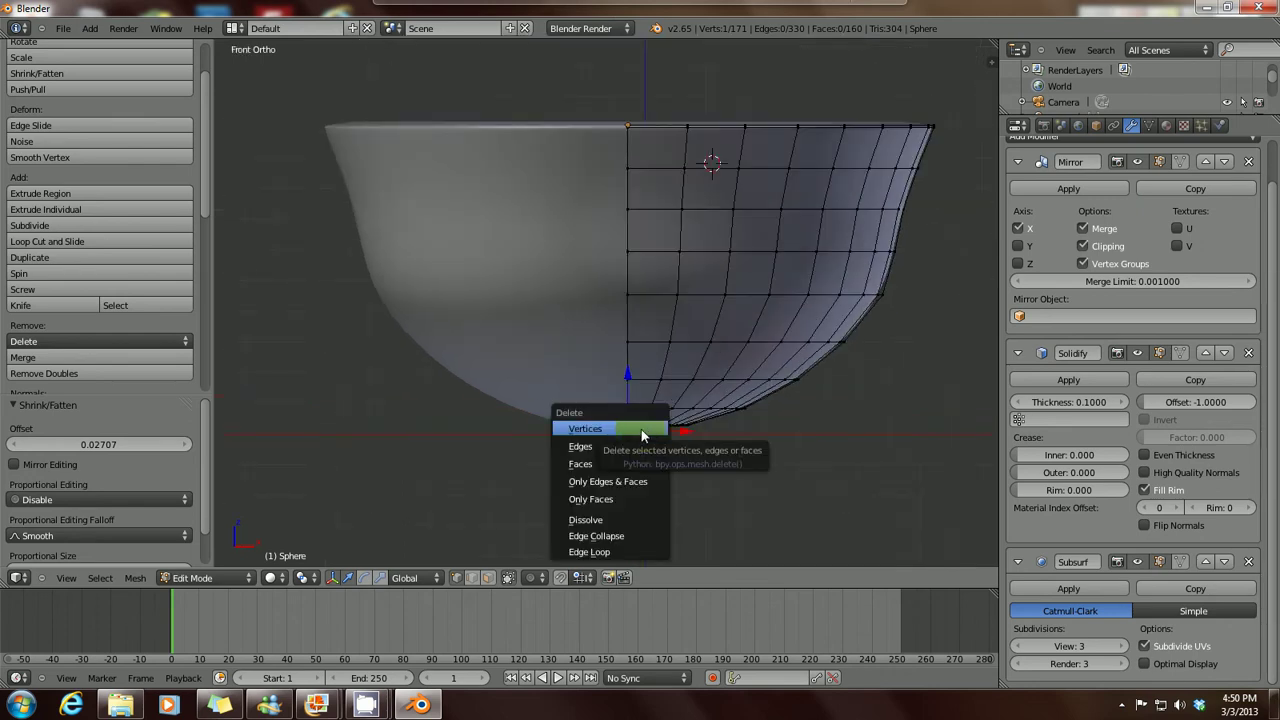
pyautogui.click(589, 430)
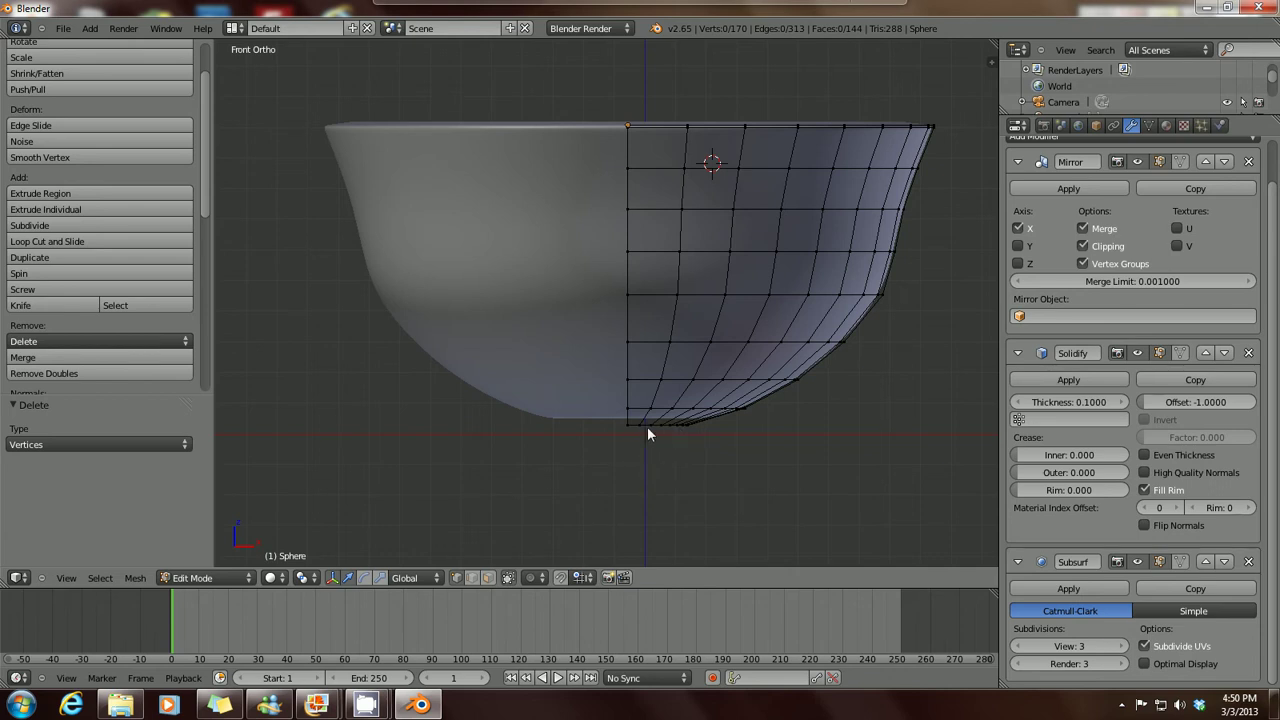
# Step: Show the mesh as wireframe, select the whole lowest ring of vertices around the bottom opening and delete them
pyautogui.click(510, 577)
pyautogui.press('z')
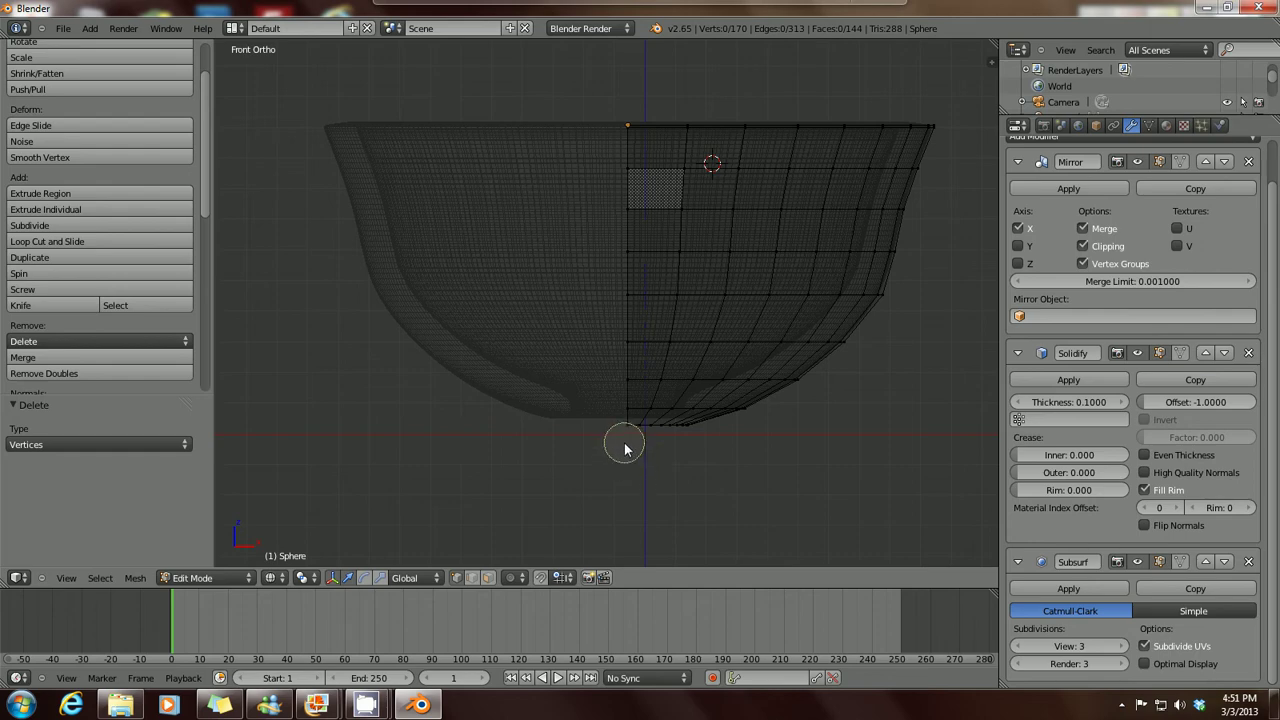
pyautogui.rightClick(625, 447)
pyautogui.keyDown('shift'); pyautogui.rightClick(642, 444); pyautogui.keyUp('shift')
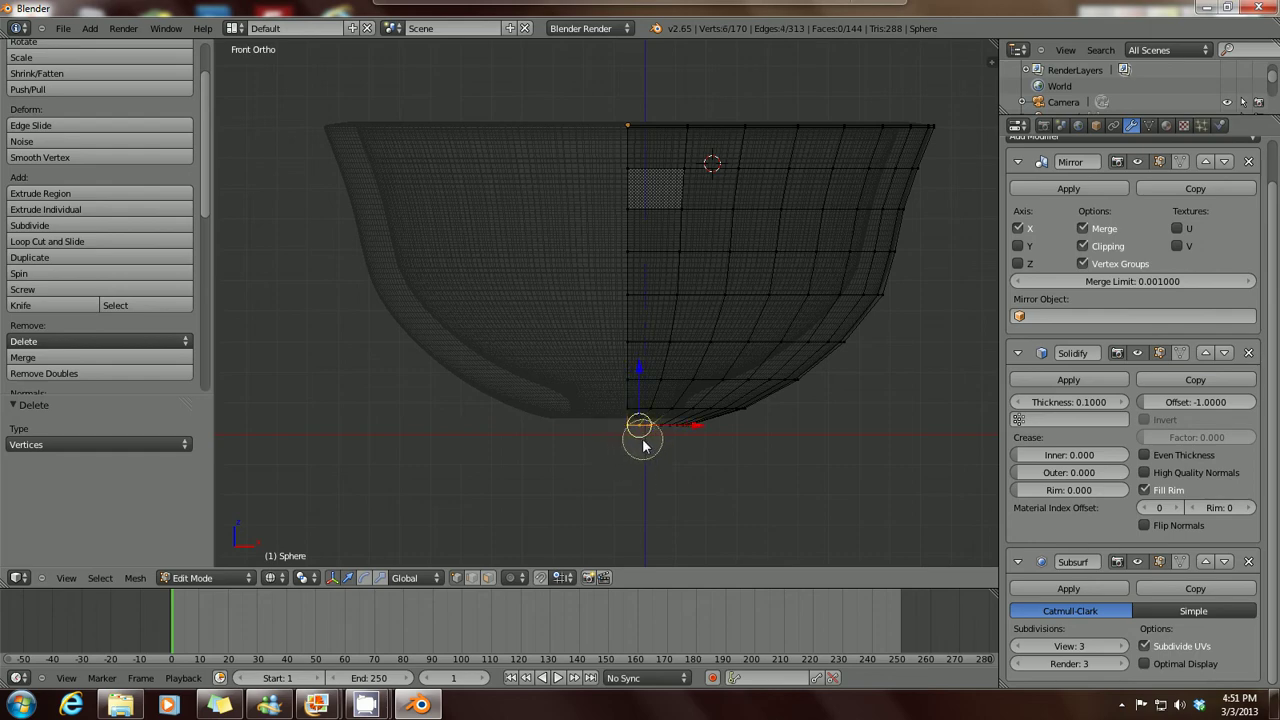
pyautogui.keyDown('alt'); pyautogui.keyDown('shift'); pyautogui.rightClick(645, 446); pyautogui.keyUp('shift'); pyautogui.keyUp('alt')
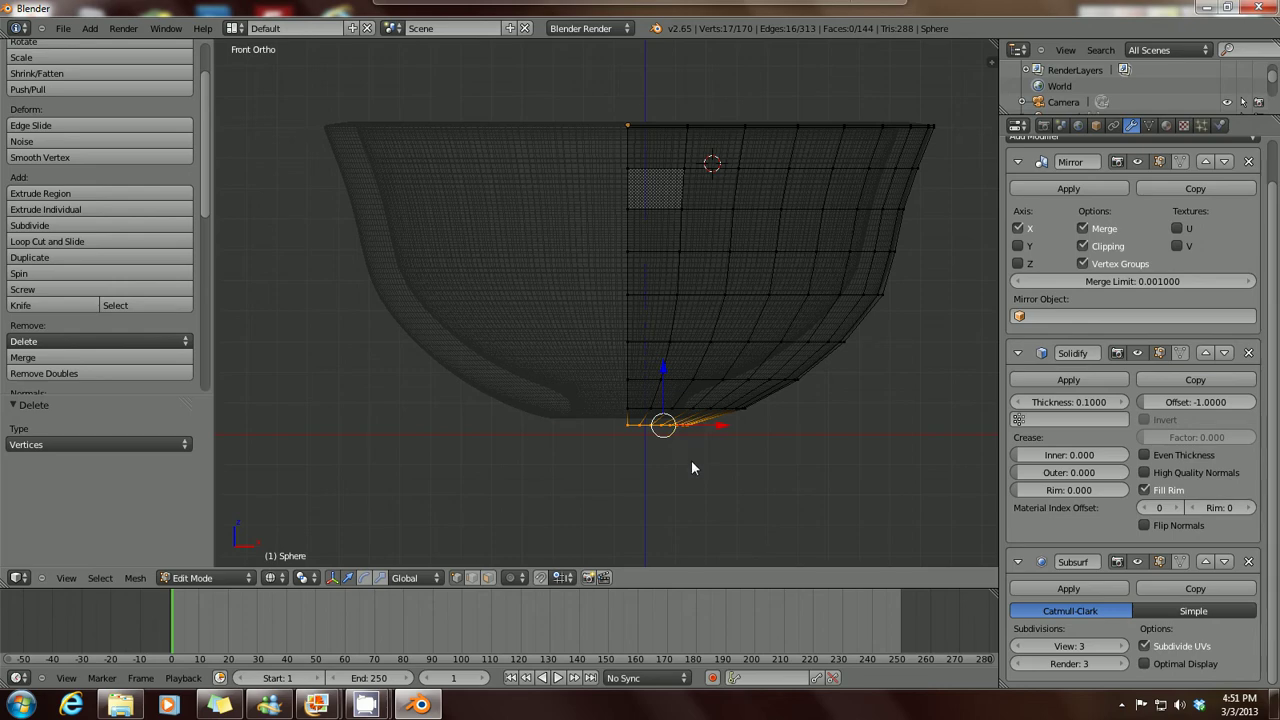
pyautogui.press('x')
pyautogui.click(680, 461)
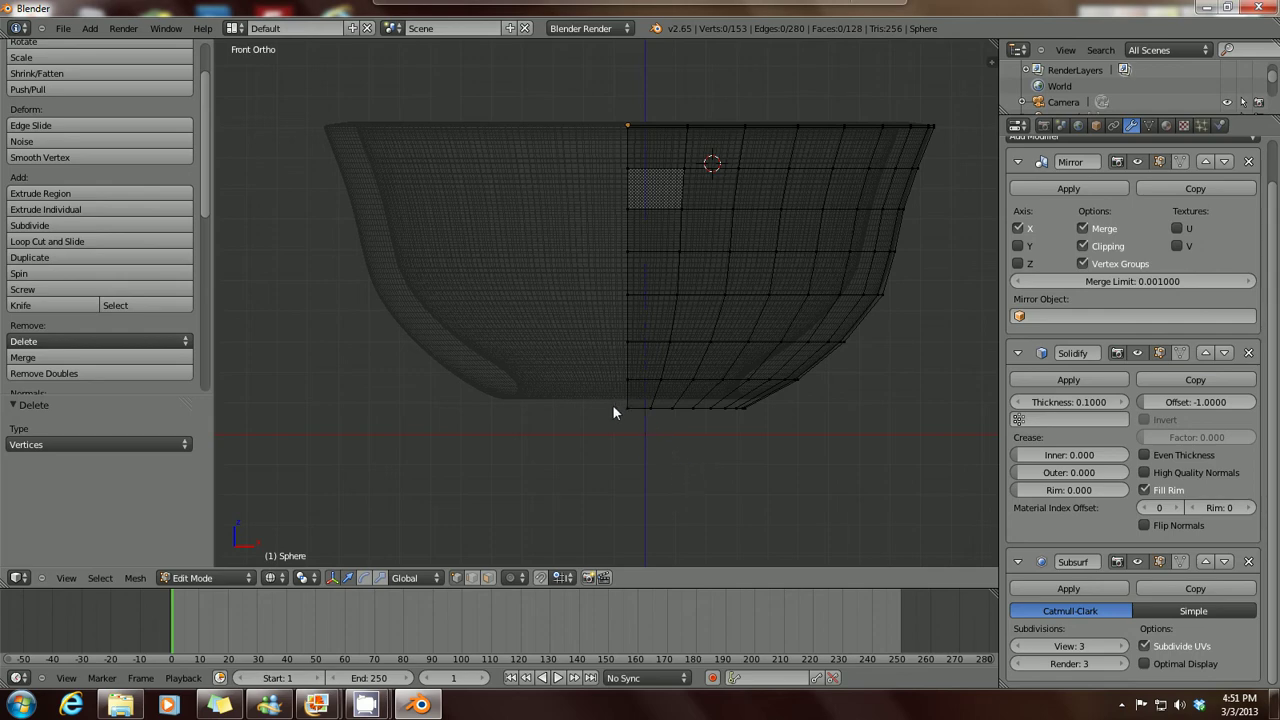
# Step: Box-select the open bottom edge ring, extrude it and lower the new ring about 0.133 along Z to form a foot
pyautogui.press('b')
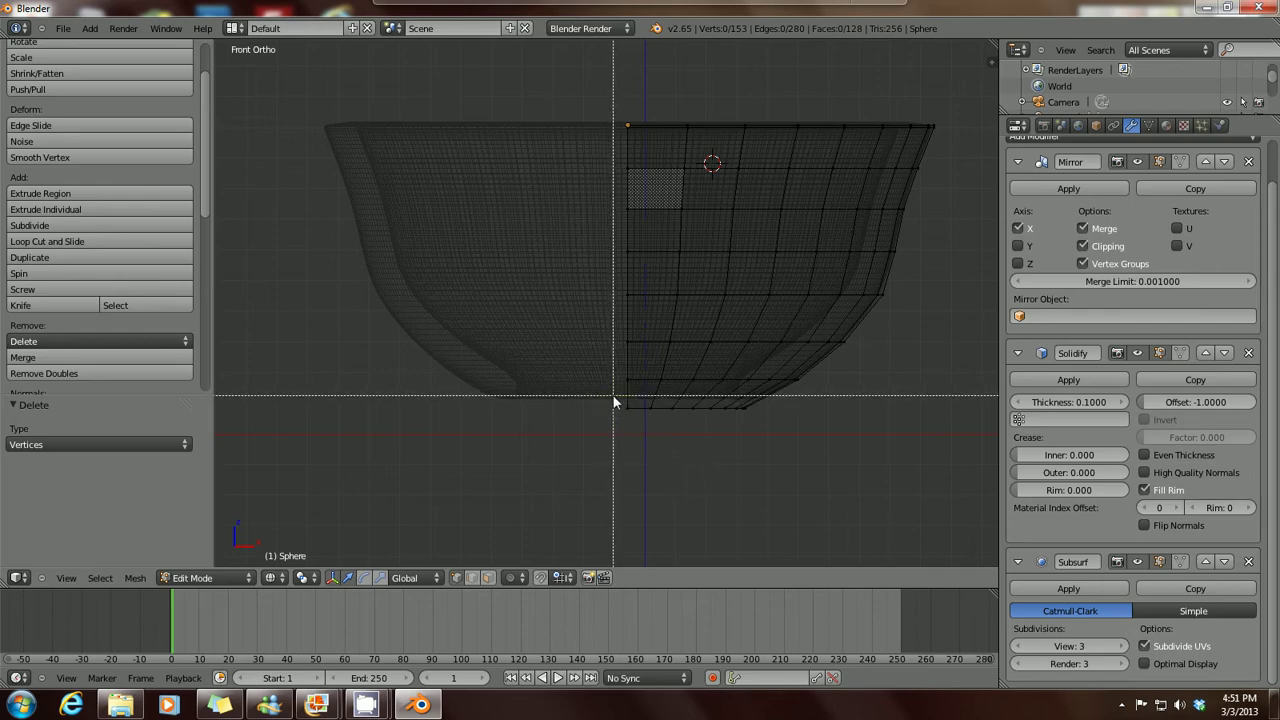
pyautogui.moveTo(612, 394); pyautogui.dragTo(782, 453)
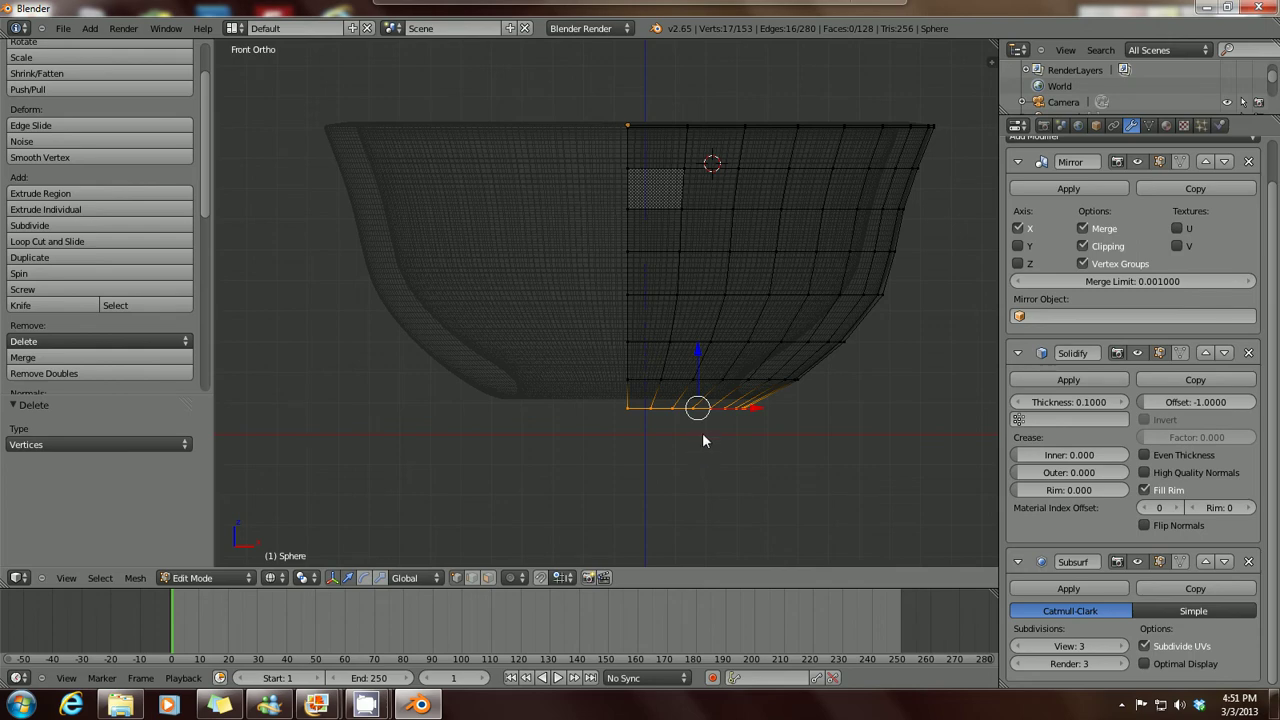
pyautogui.press('e')
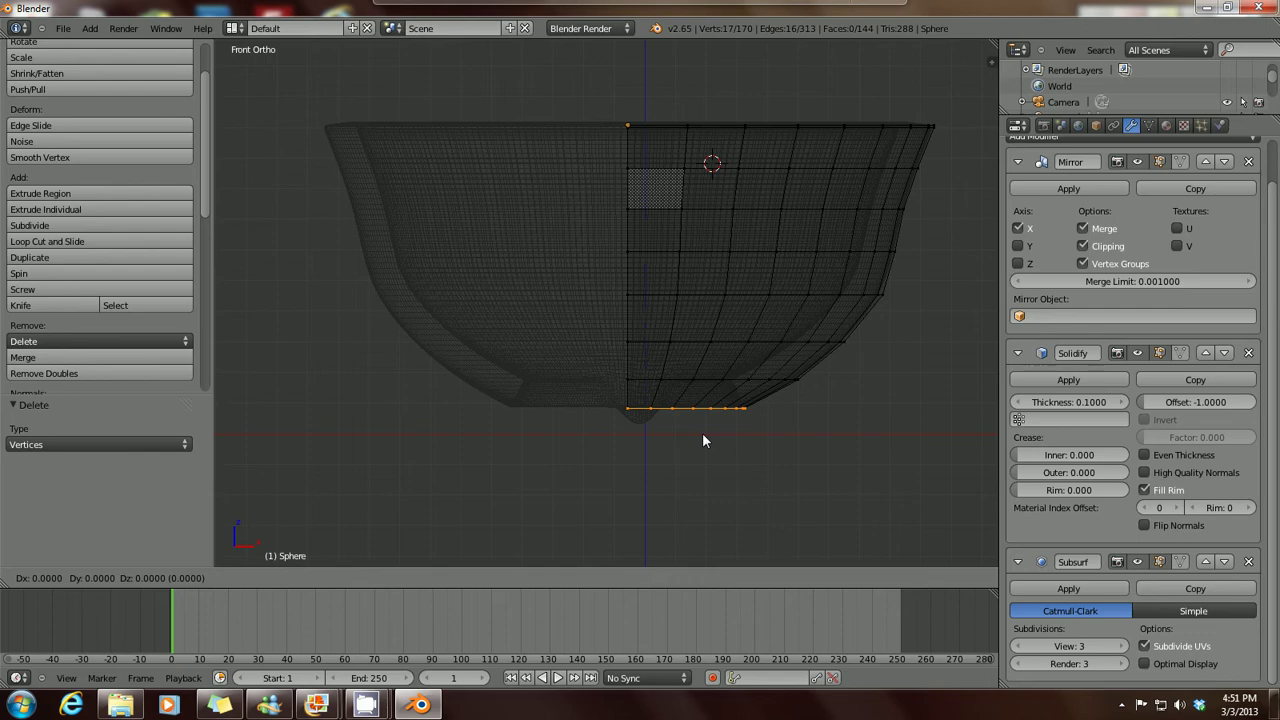
pyautogui.rightClick(703, 440)
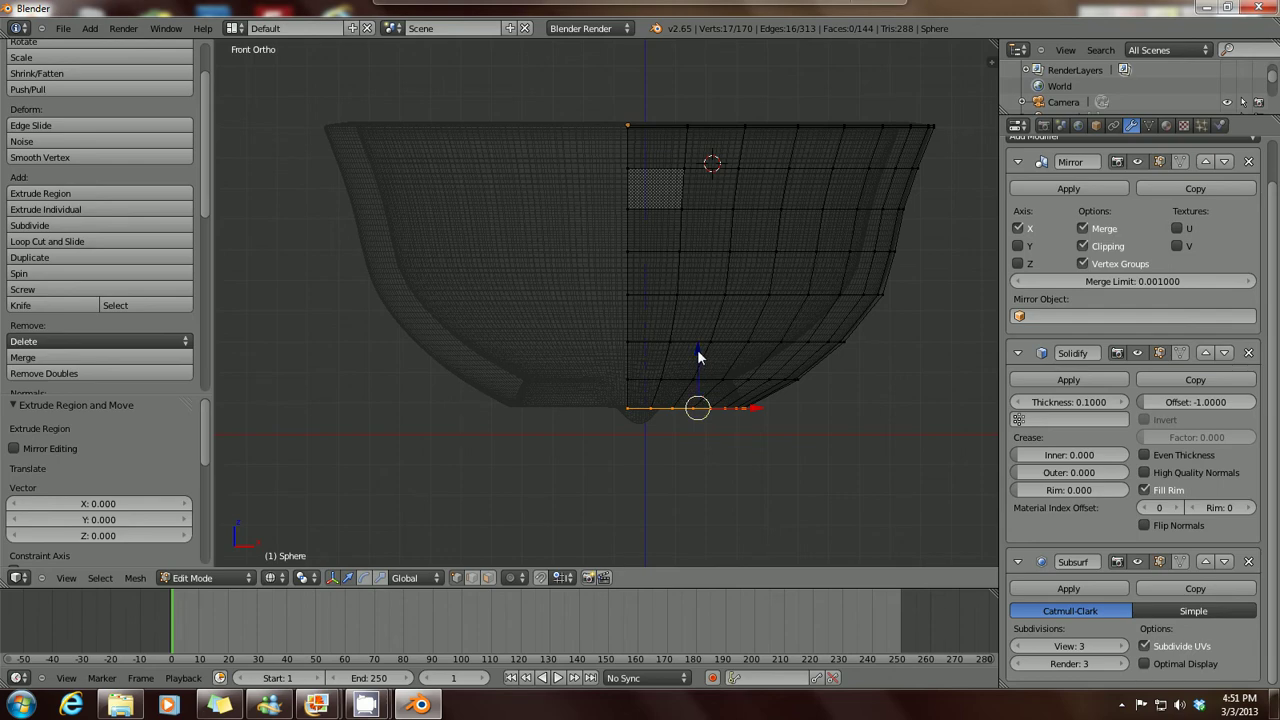
pyautogui.moveTo(698, 357); pyautogui.dragTo(698, 398)
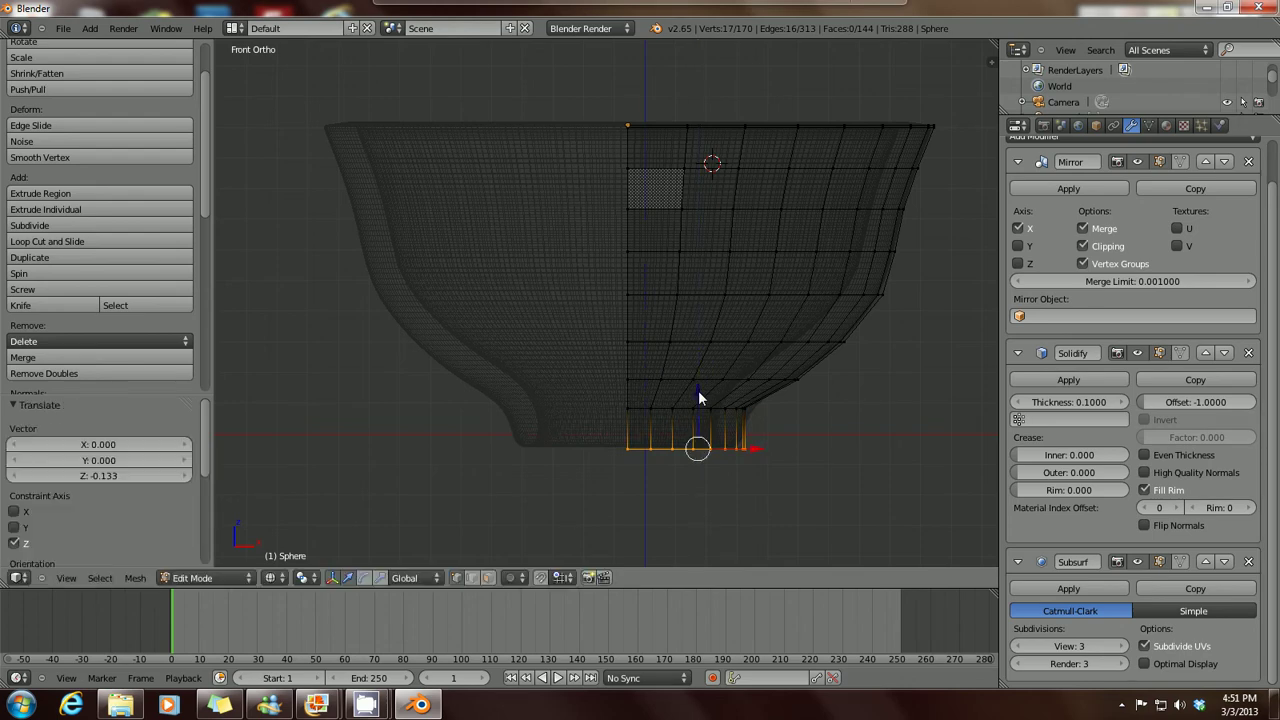
# Step: Compare the solid-shaded foot with the bowl photo, fatten its bottom edge loop outward by about 0.057 and raise it about 0.021 along Z
pyautogui.press('z')
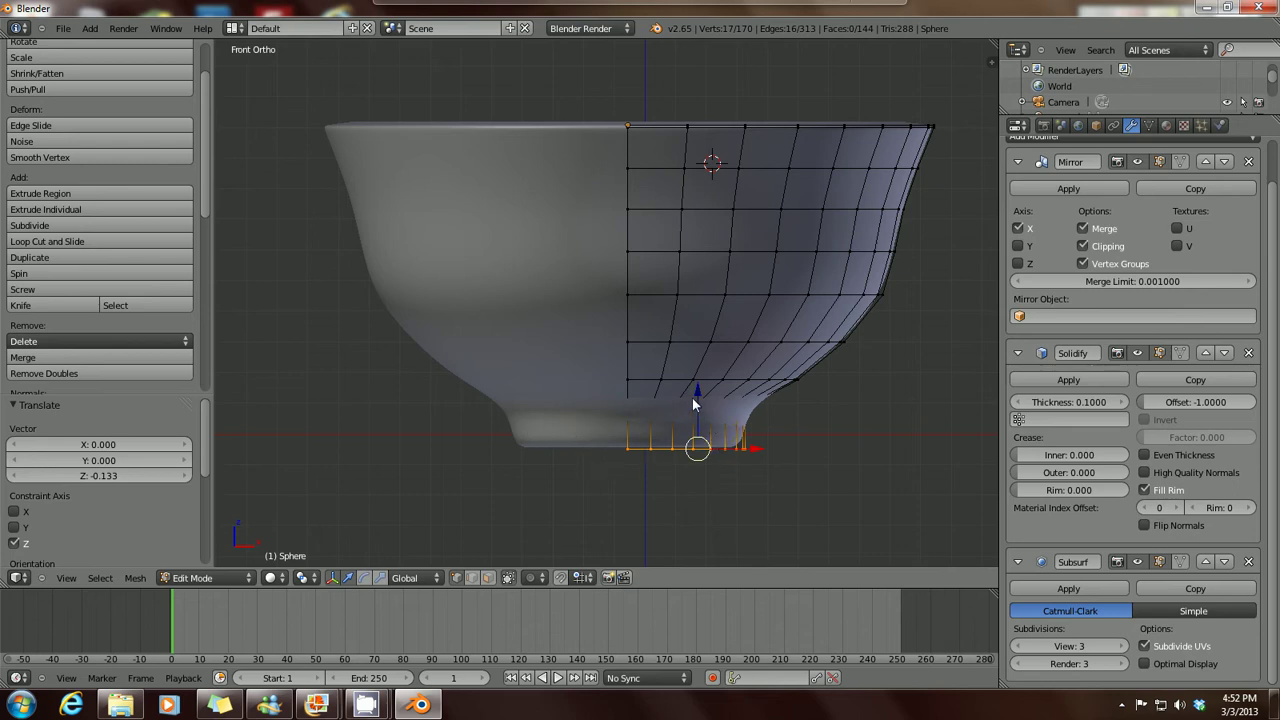
pyautogui.moveTo(330, 711)
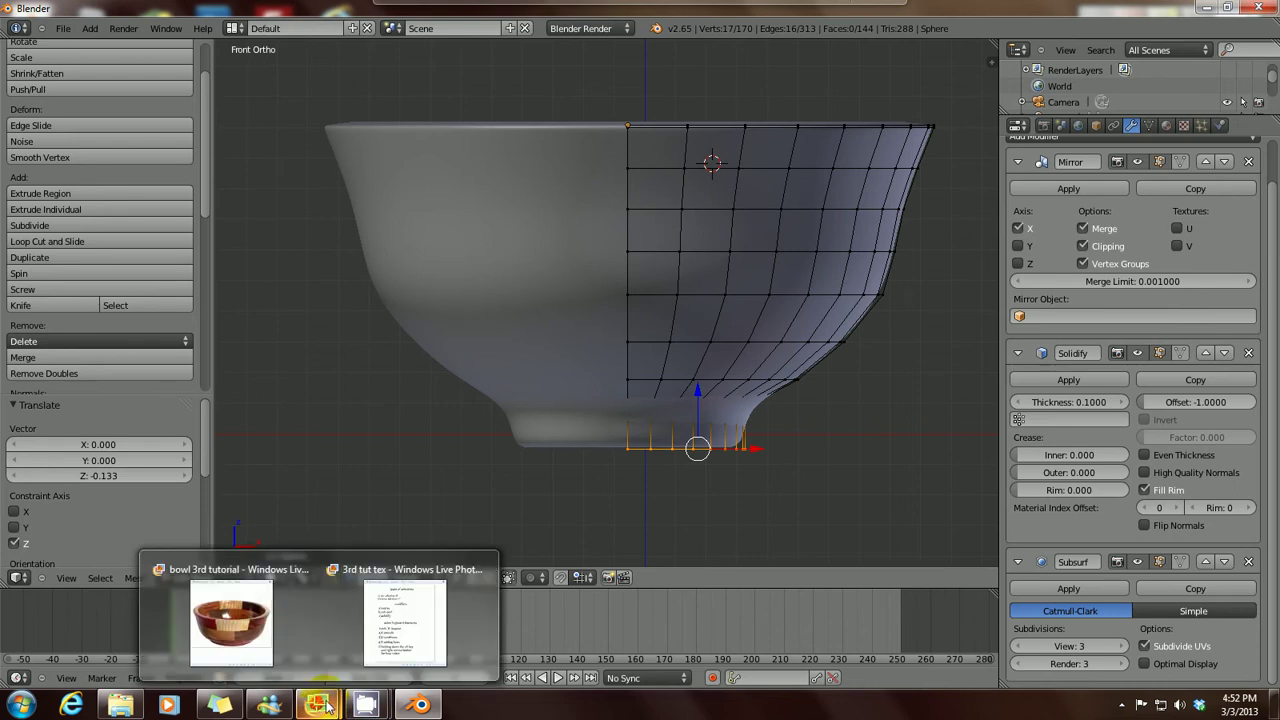
pyautogui.click(255, 640)
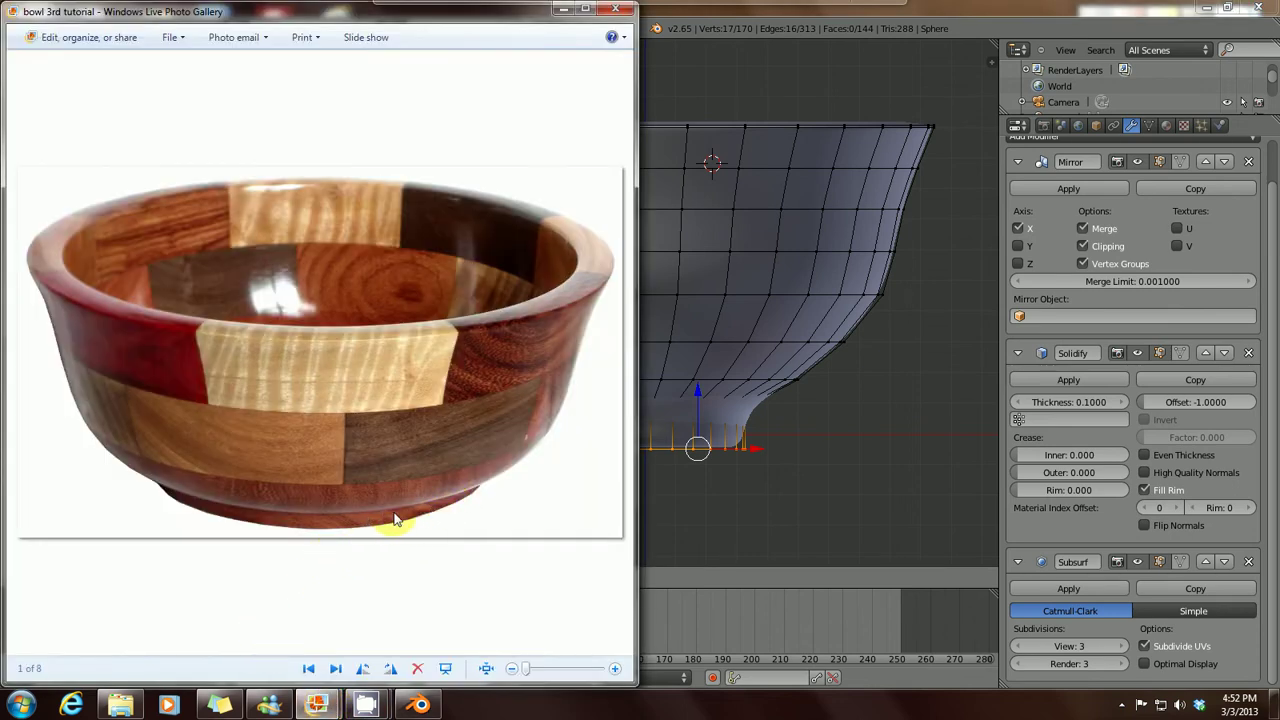
pyautogui.click(562, 10)
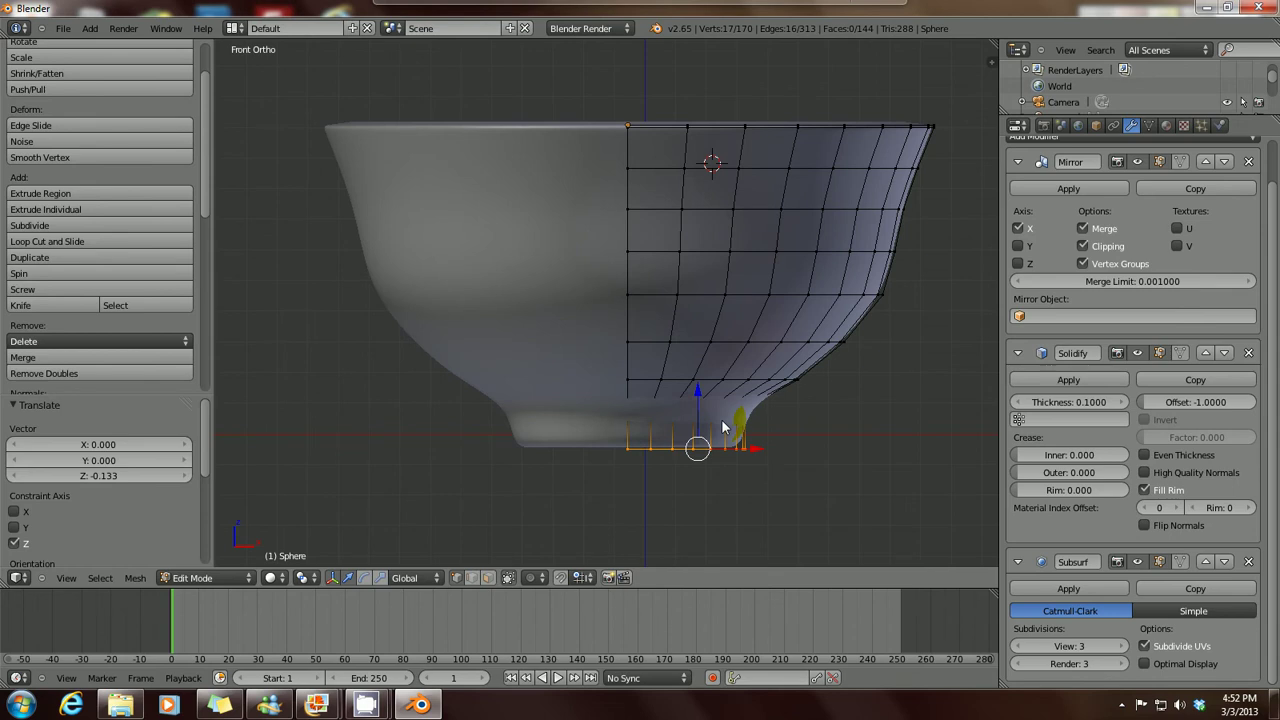
pyautogui.hotkey('alt', 's')
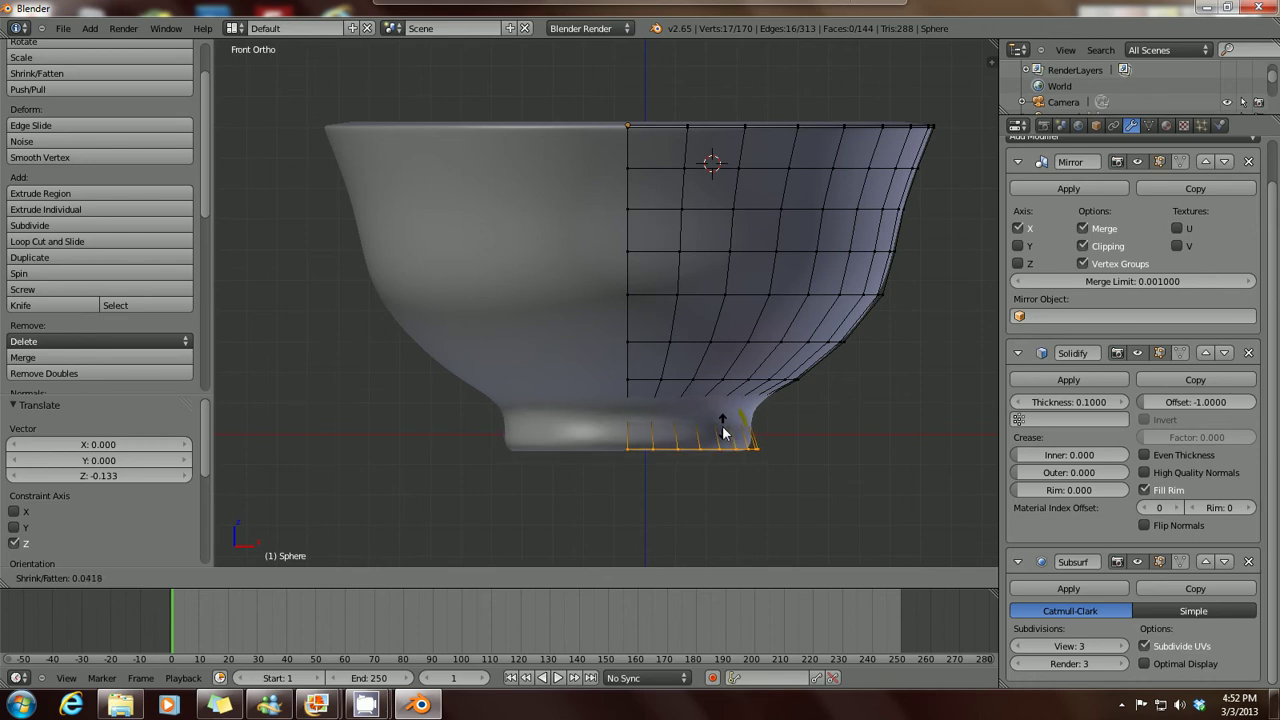
pyautogui.click(721, 433)
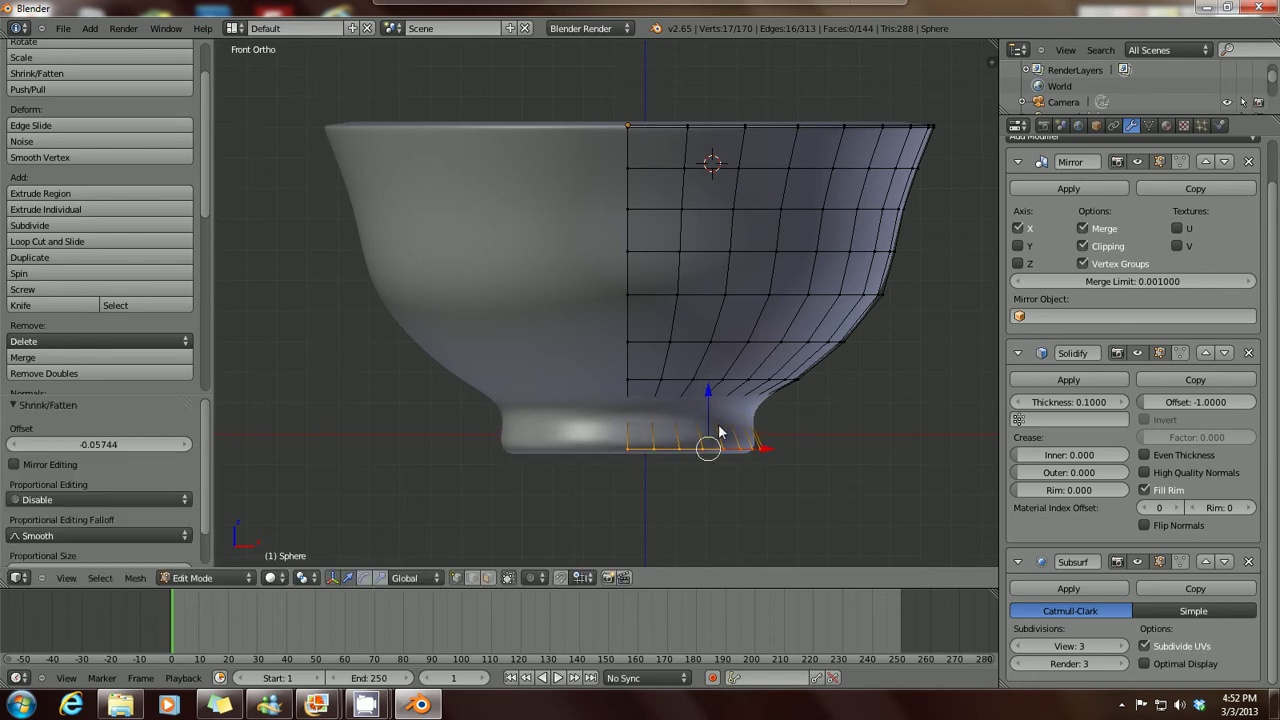
pyautogui.moveTo(708, 415); pyautogui.dragTo(708, 415)
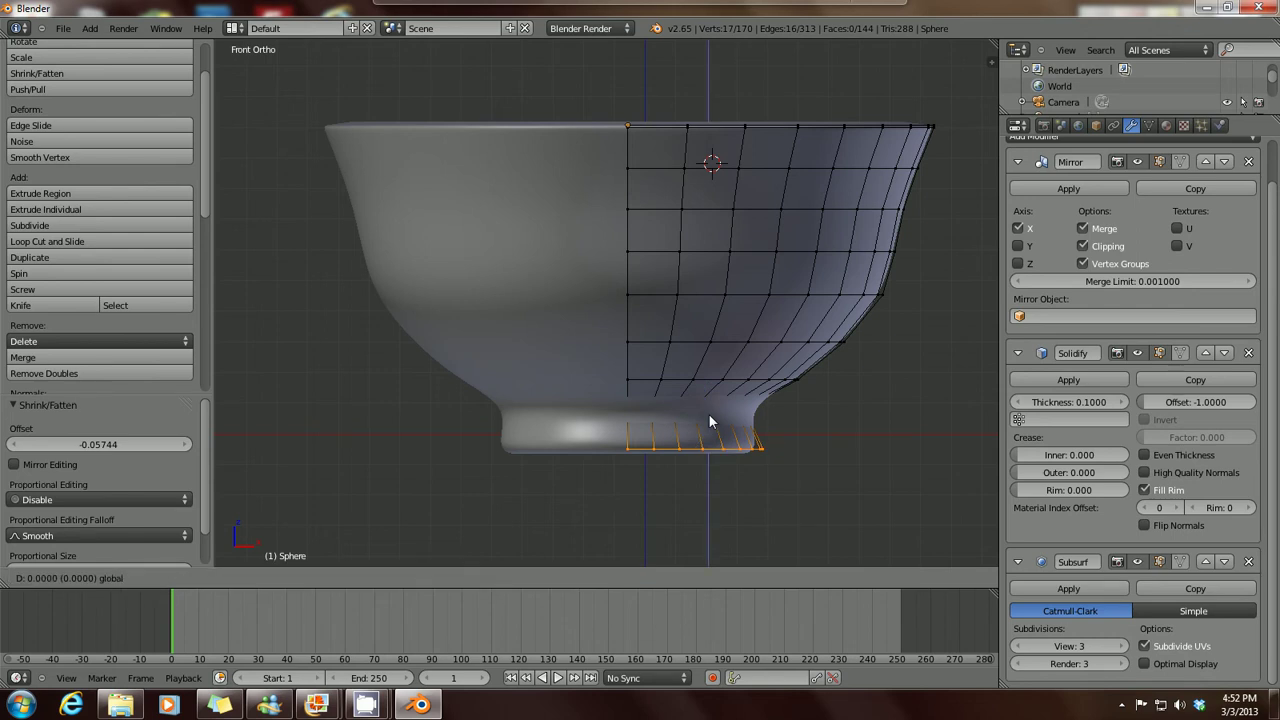
pyautogui.moveTo(709, 416); pyautogui.dragTo(709, 408)
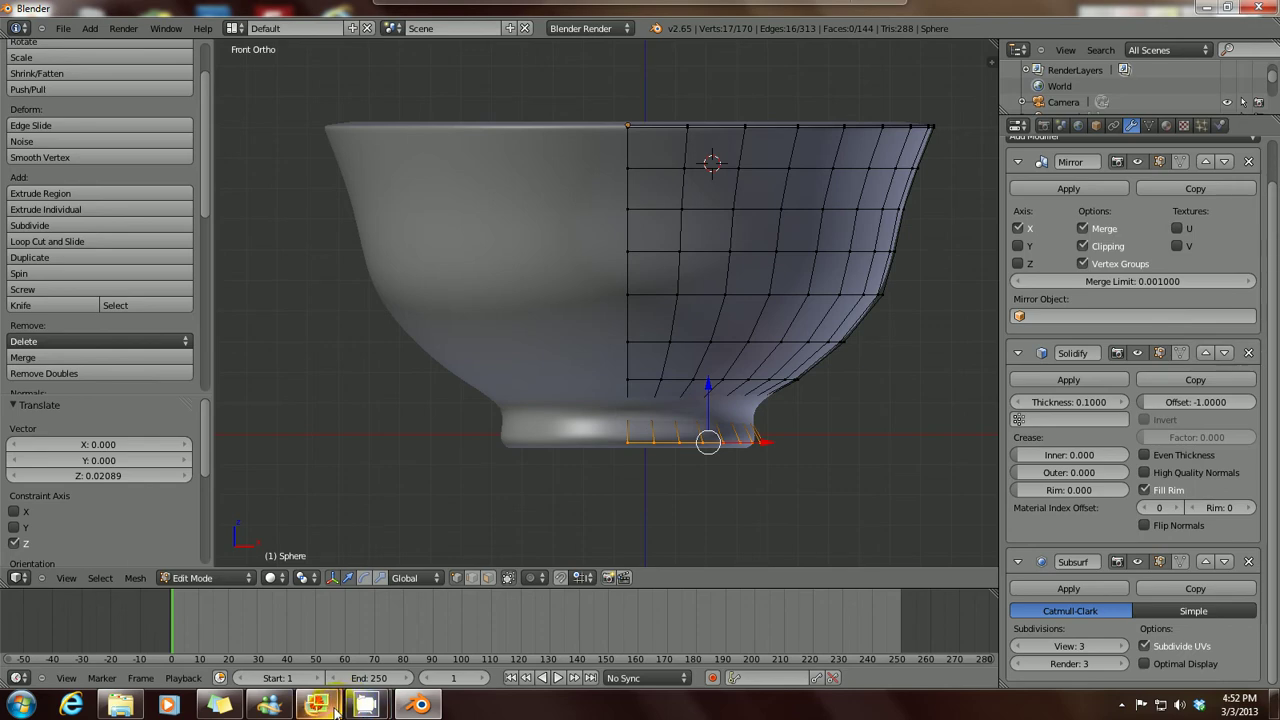
# Step: Check the shortcut notes, cut an edge loop just above the foot in wireframe and lower it about 0.039 along Z
pyautogui.moveTo(318, 703)
pyautogui.click(381, 660)
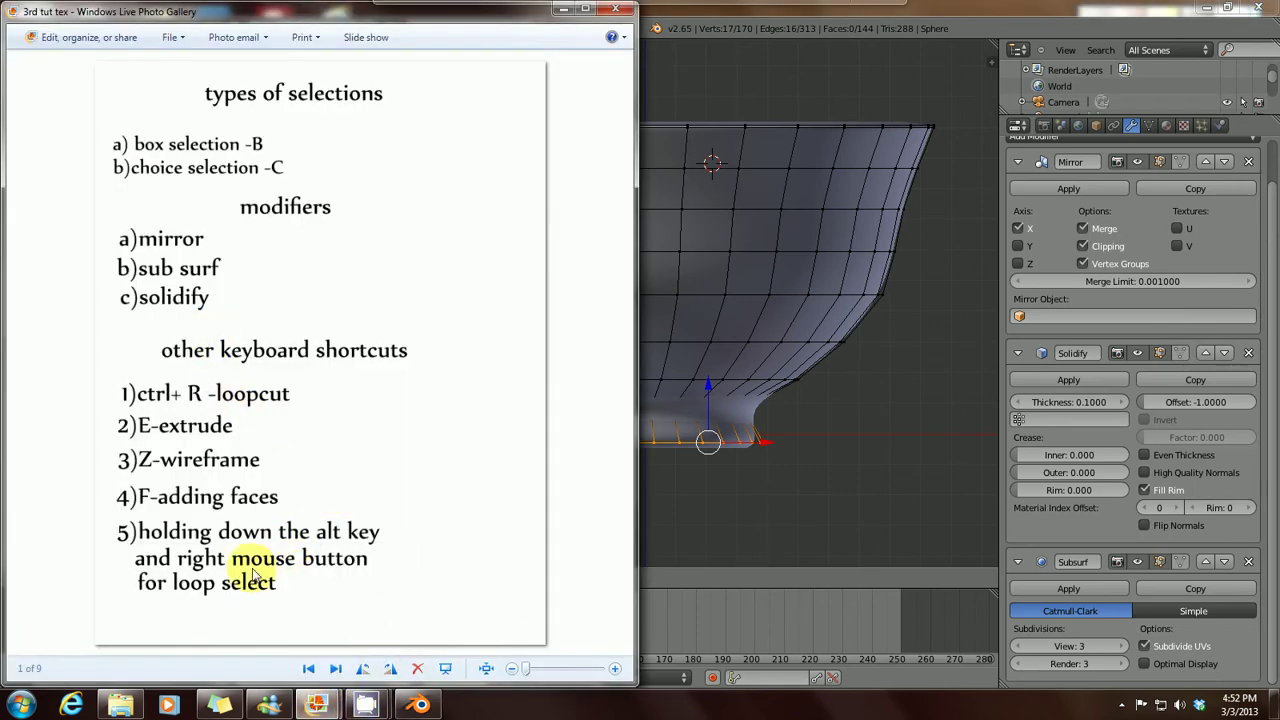
pyautogui.click(563, 12)
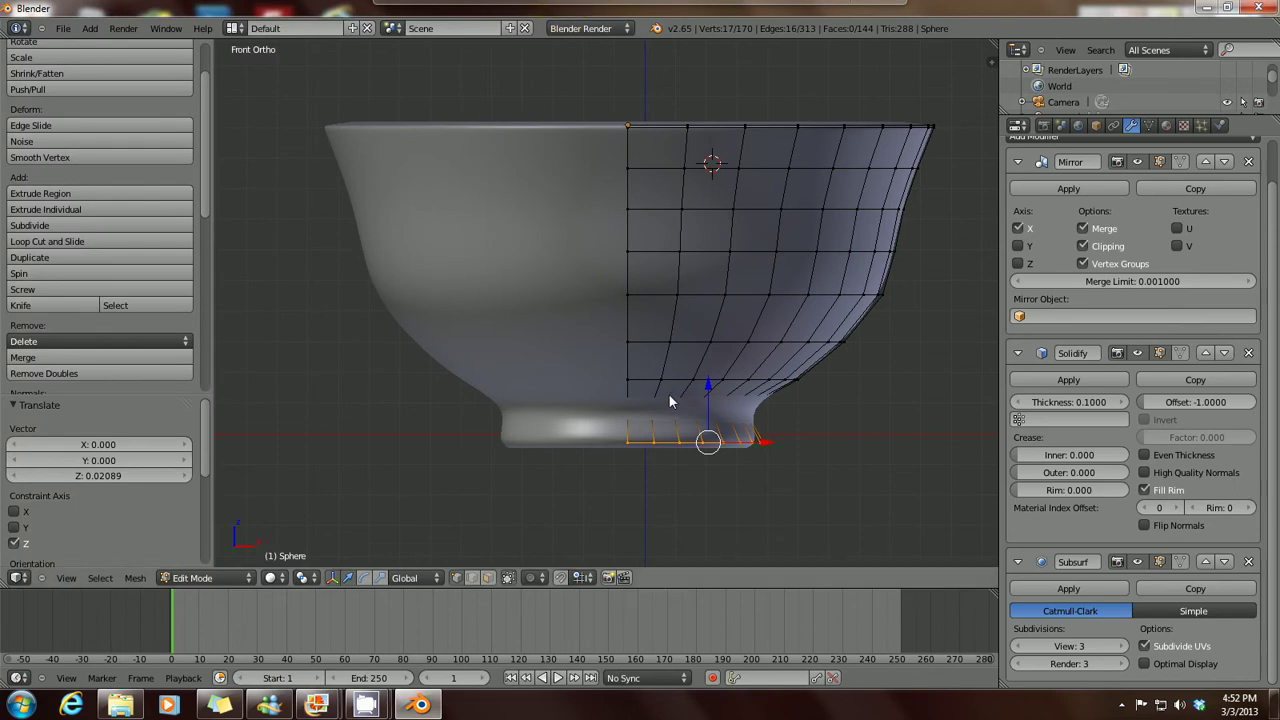
pyautogui.press('z')
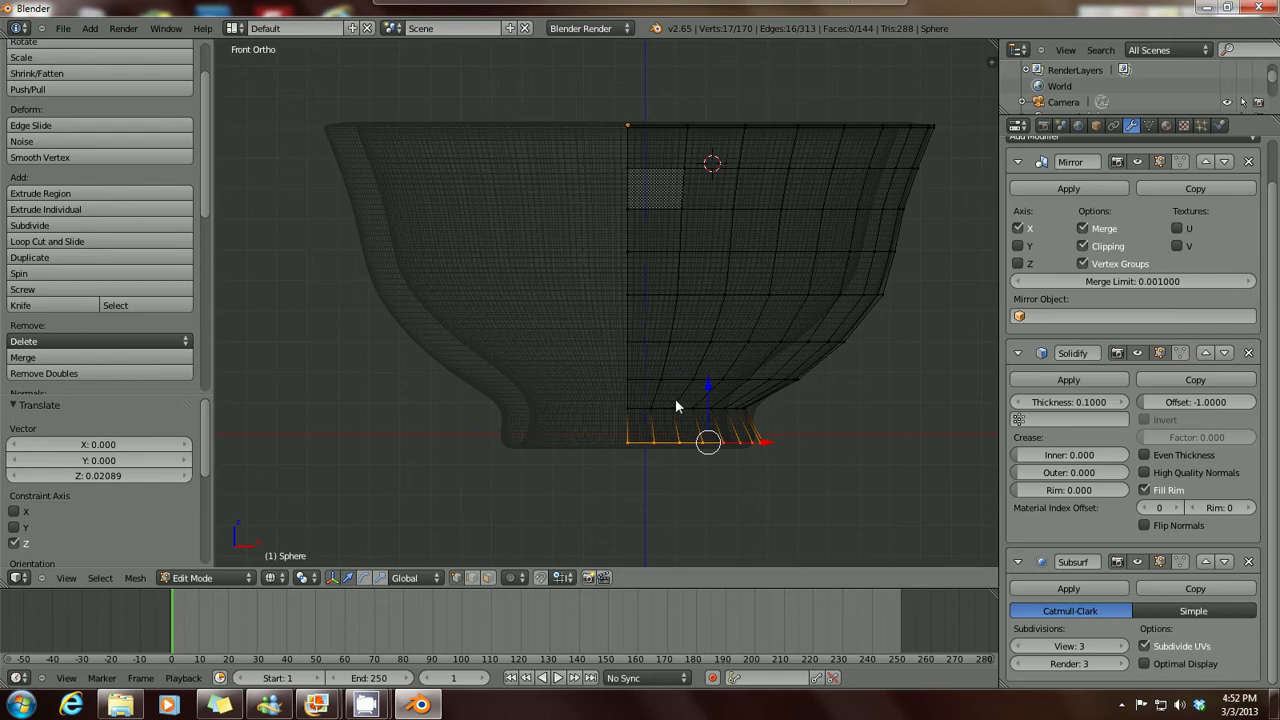
pyautogui.hotkey('ctrl', 'r')
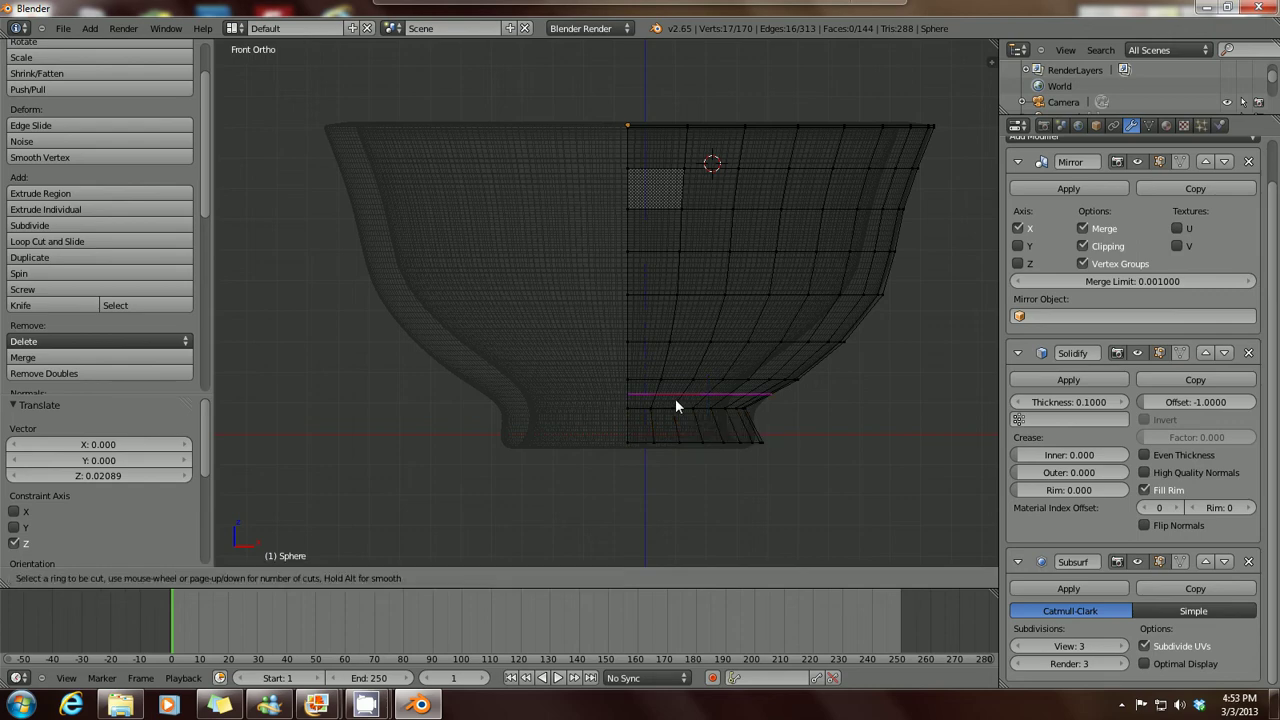
pyautogui.click(675, 400)
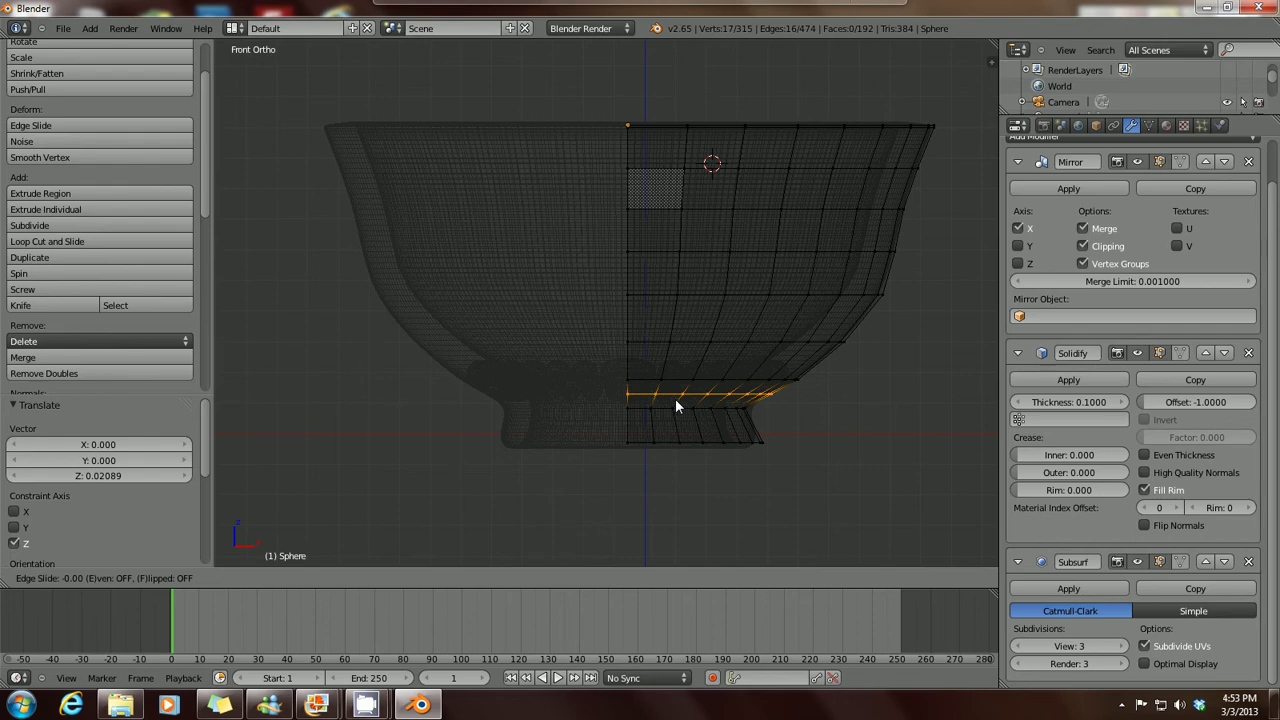
pyautogui.click(675, 398)
pyautogui.press('g')
pyautogui.press('z')
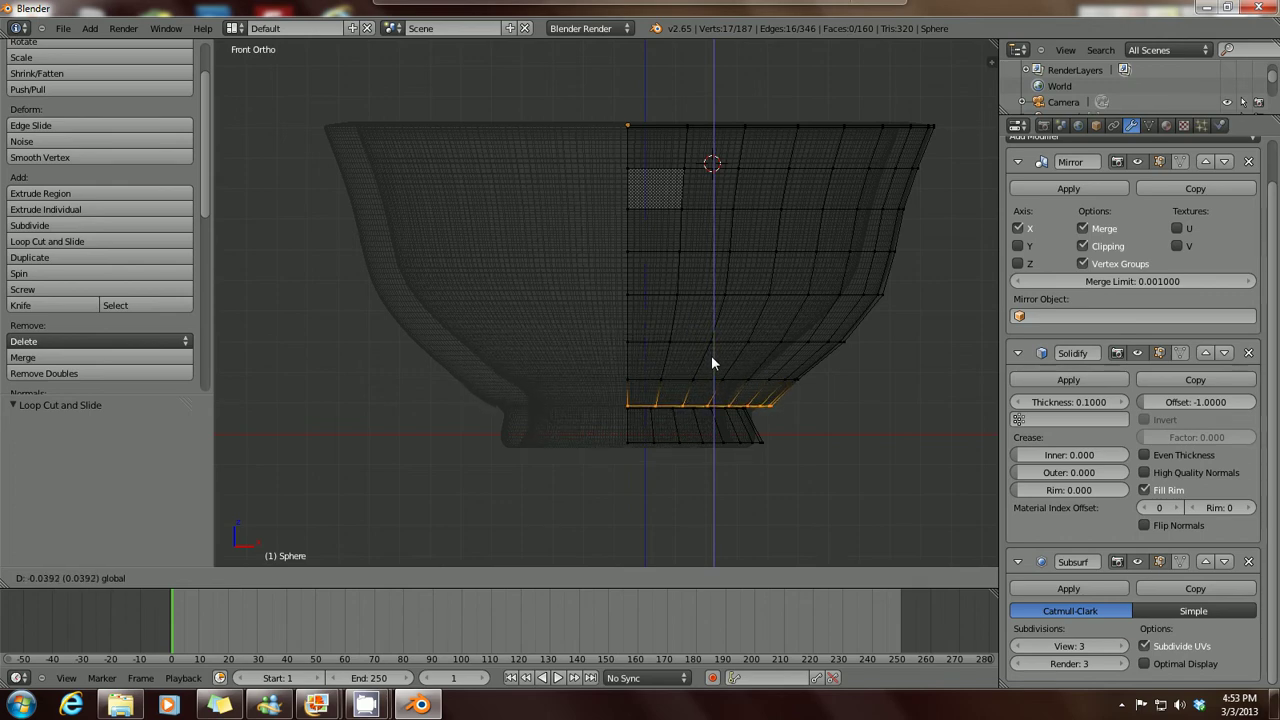
pyautogui.click(711, 355)
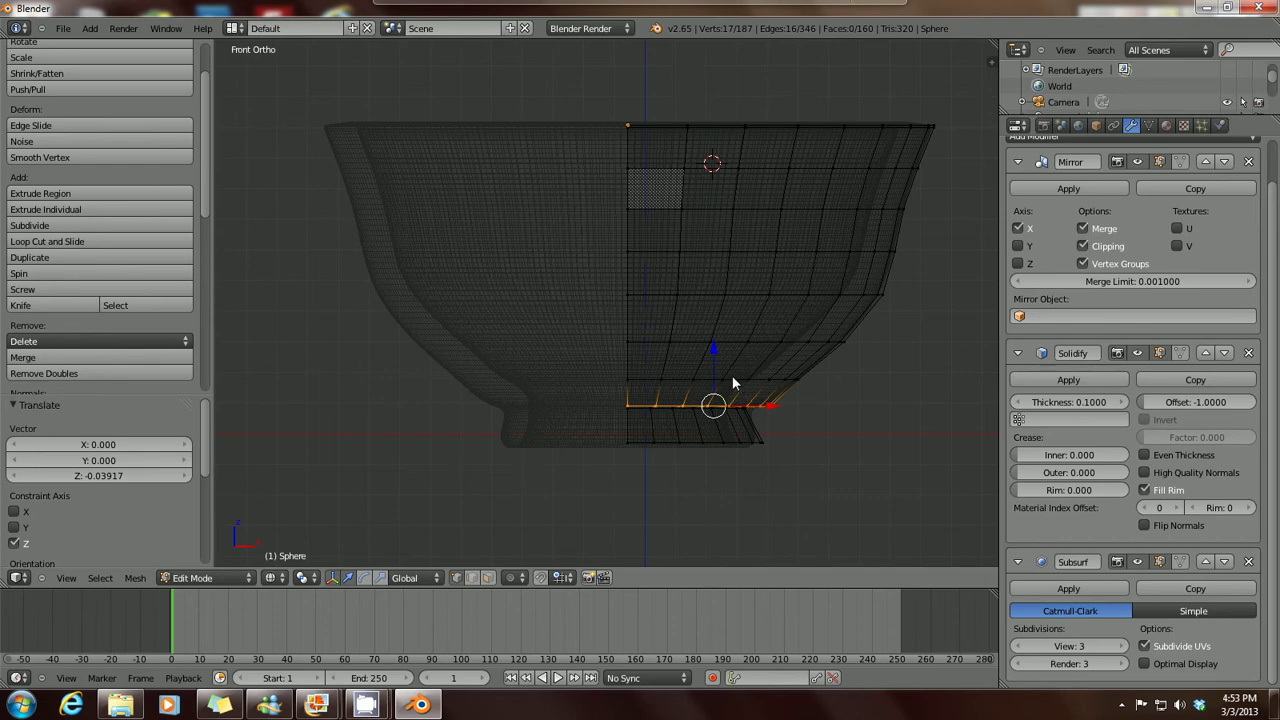
# Step: Shrink/fatten the new loop by about 0.037, lower it about 0.037 along Z and return to solid shading
pyautogui.hotkey('alt', 's')
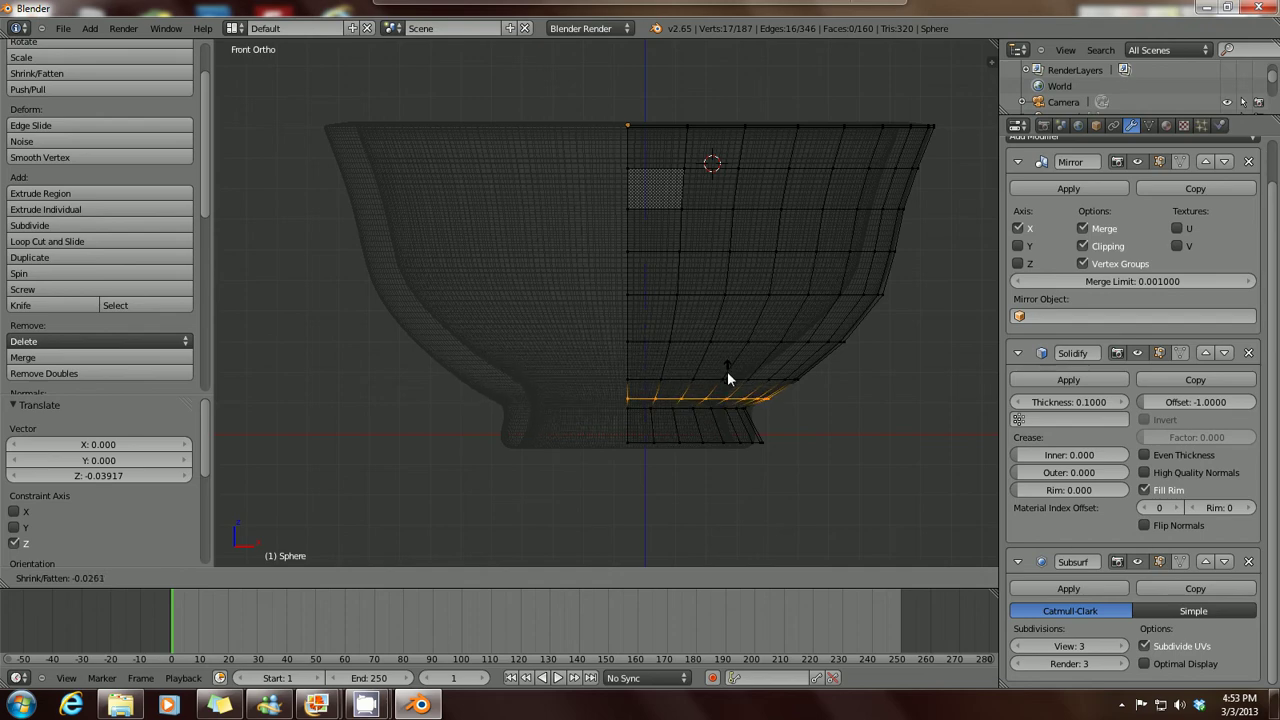
pyautogui.click(728, 377)
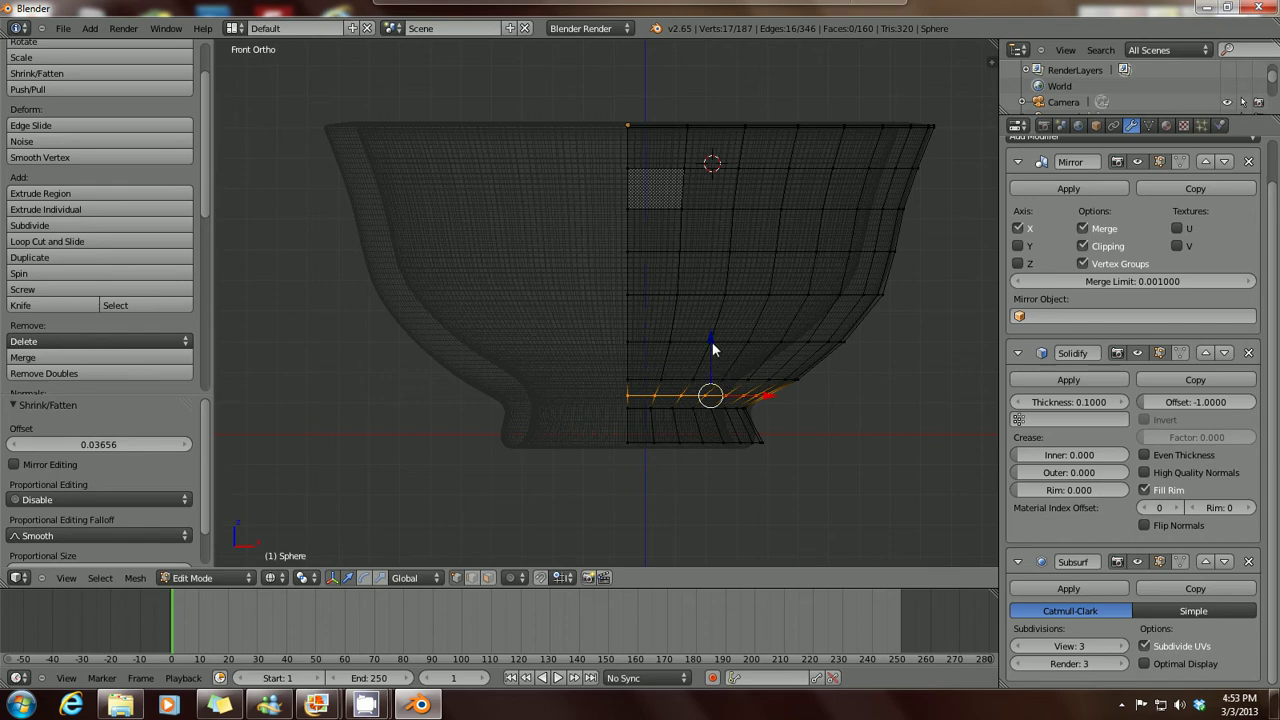
pyautogui.moveTo(712, 341); pyautogui.dragTo(712, 352)
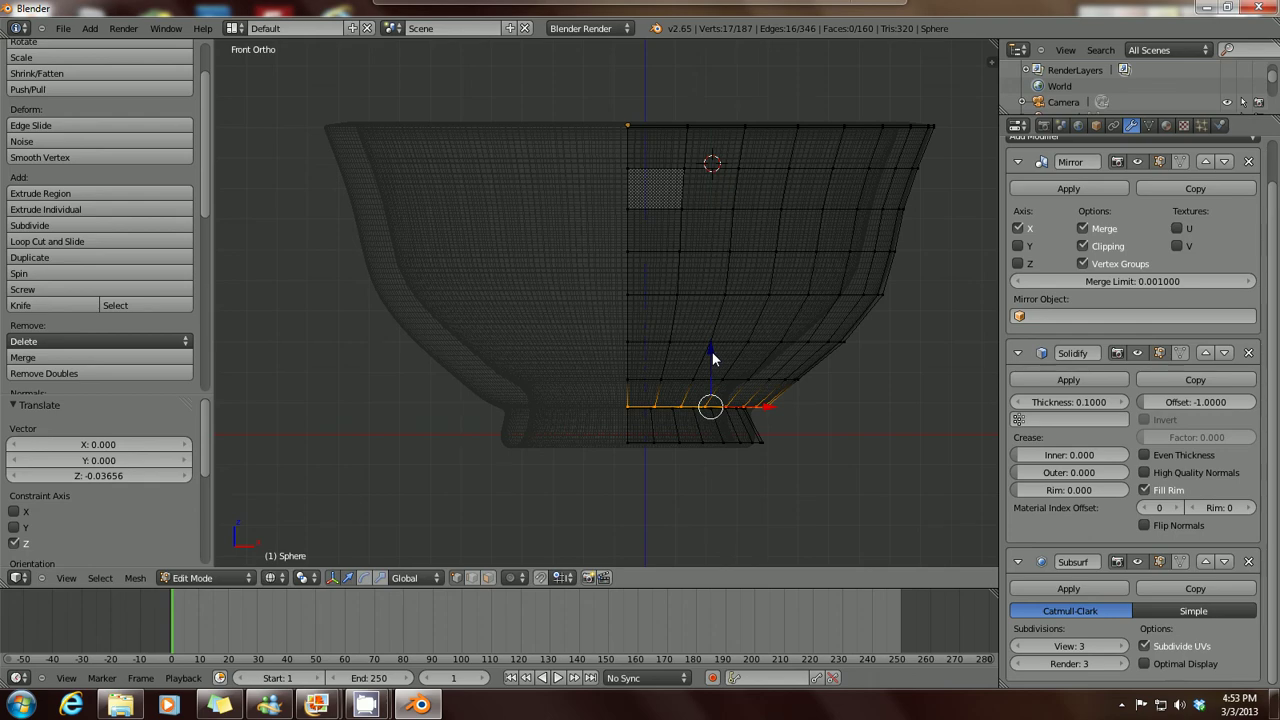
pyautogui.press('z')
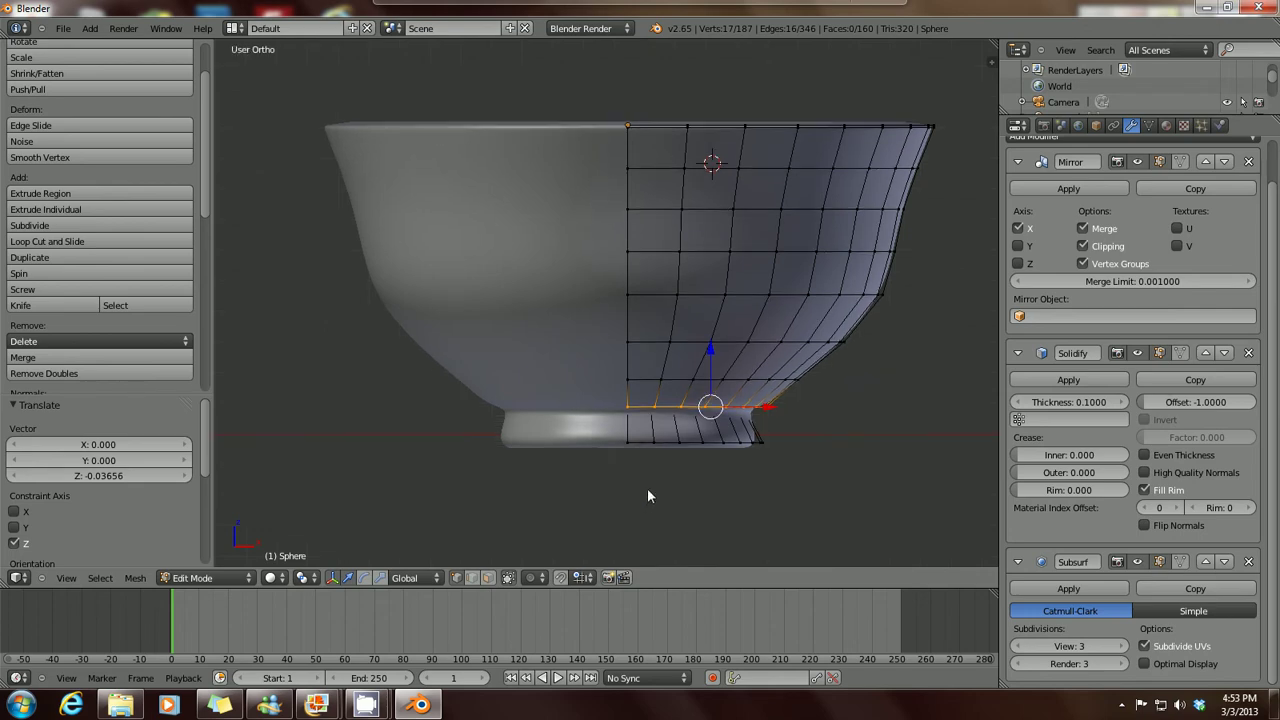
# Step: Examine the open underside of the foot and consult the bowl photo and the shortcut notes in Windows Live Photo Gallery
pyautogui.moveTo(647, 488); pyautogui.dragTo(658, 424, button='middle')
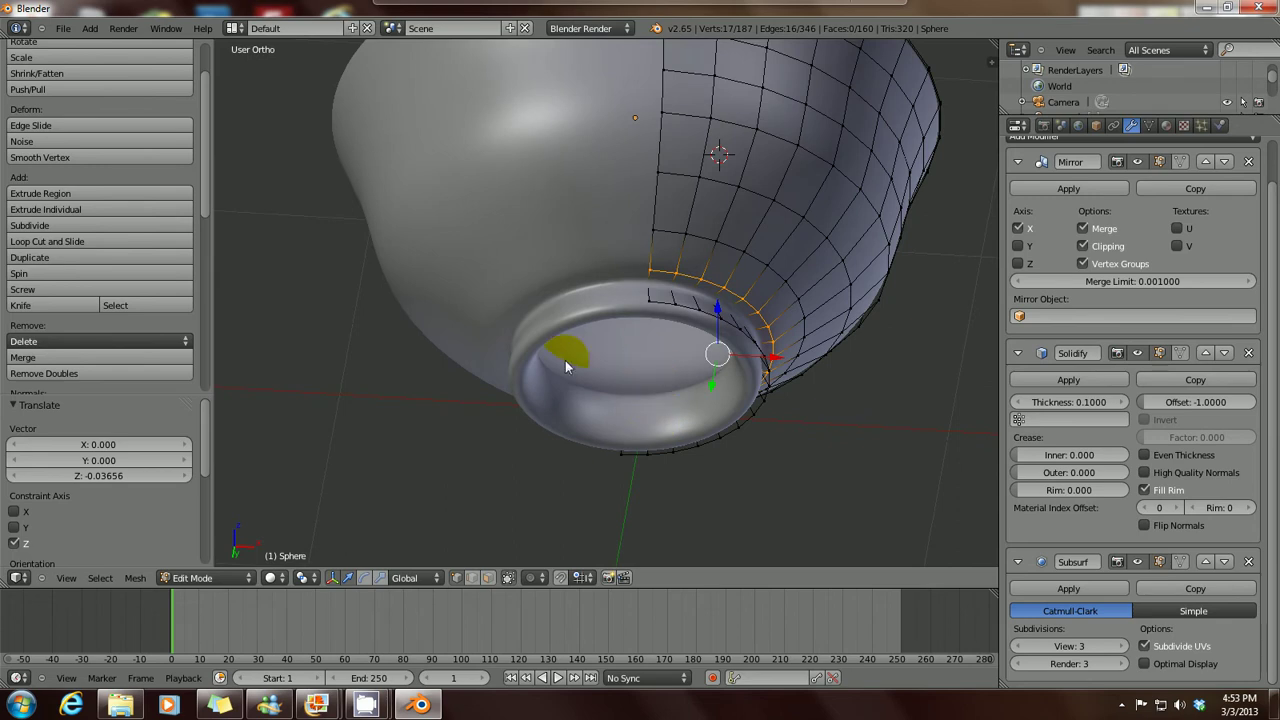
pyautogui.moveTo(669, 377); pyautogui.dragTo(670, 393, button='middle')
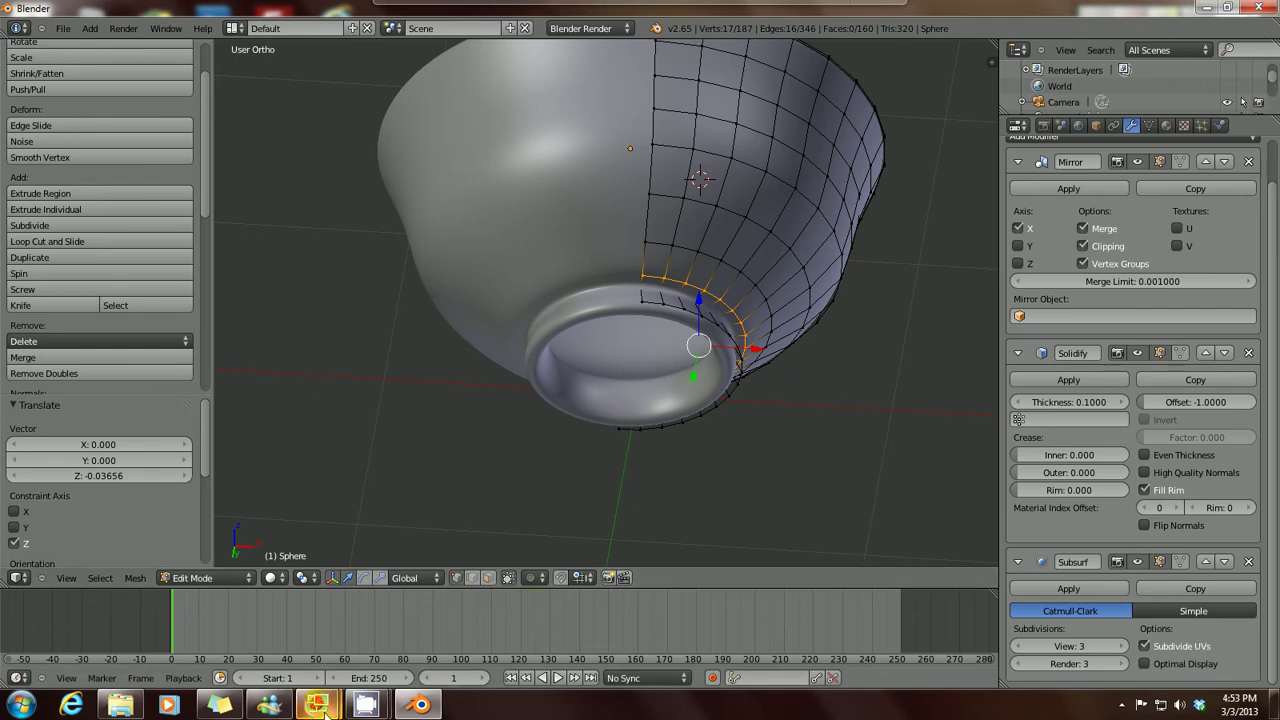
pyautogui.moveTo(316, 705)
pyautogui.click(255, 628)
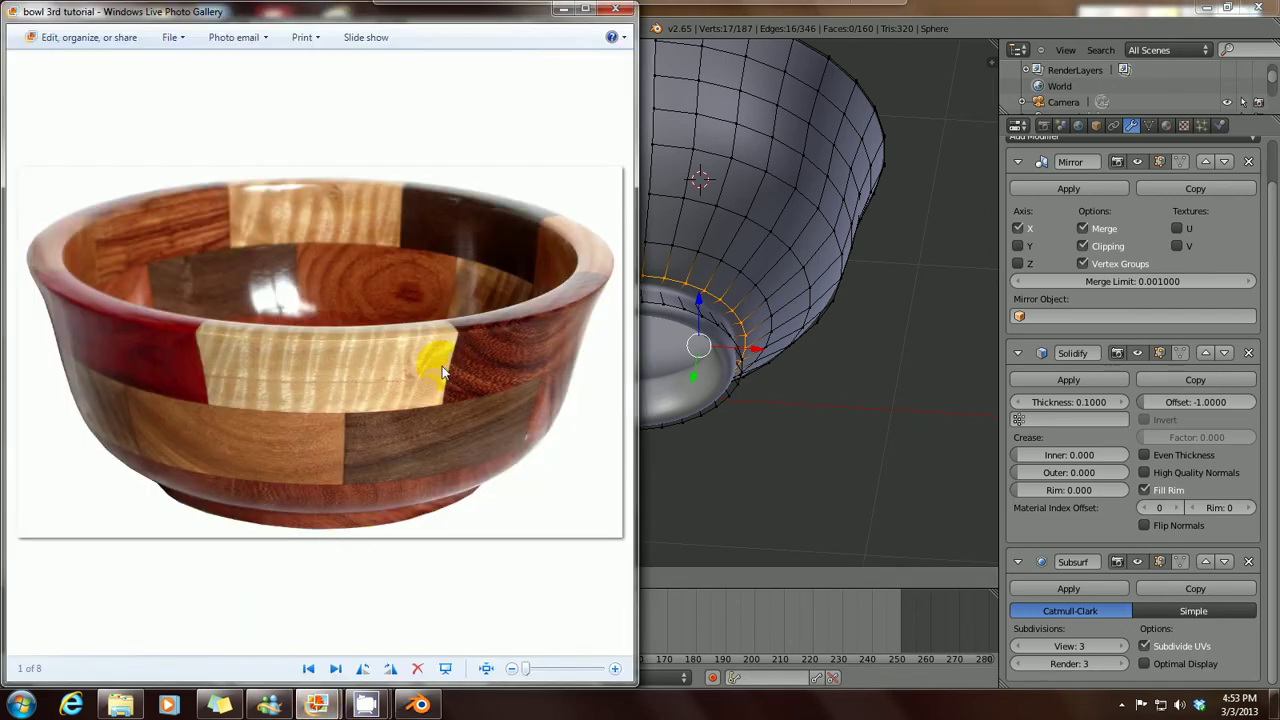
pyautogui.click(563, 9)
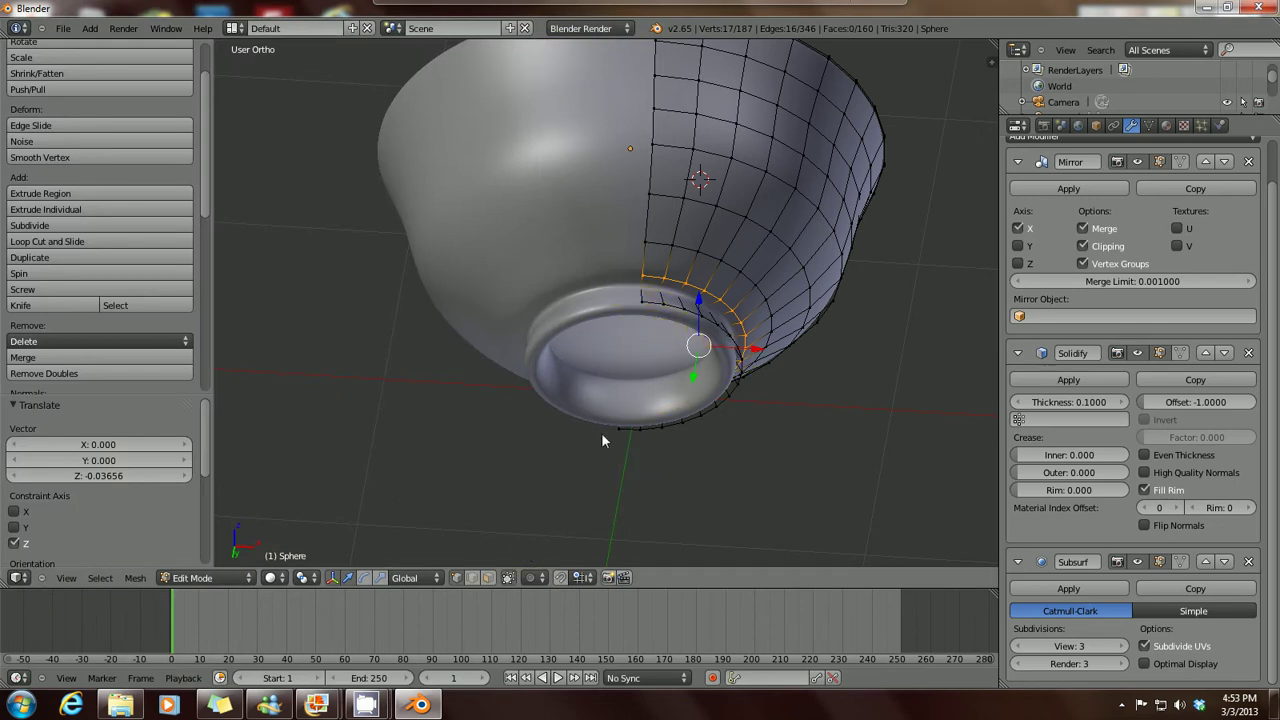
pyautogui.click(676, 326)
pyautogui.click(664, 333)
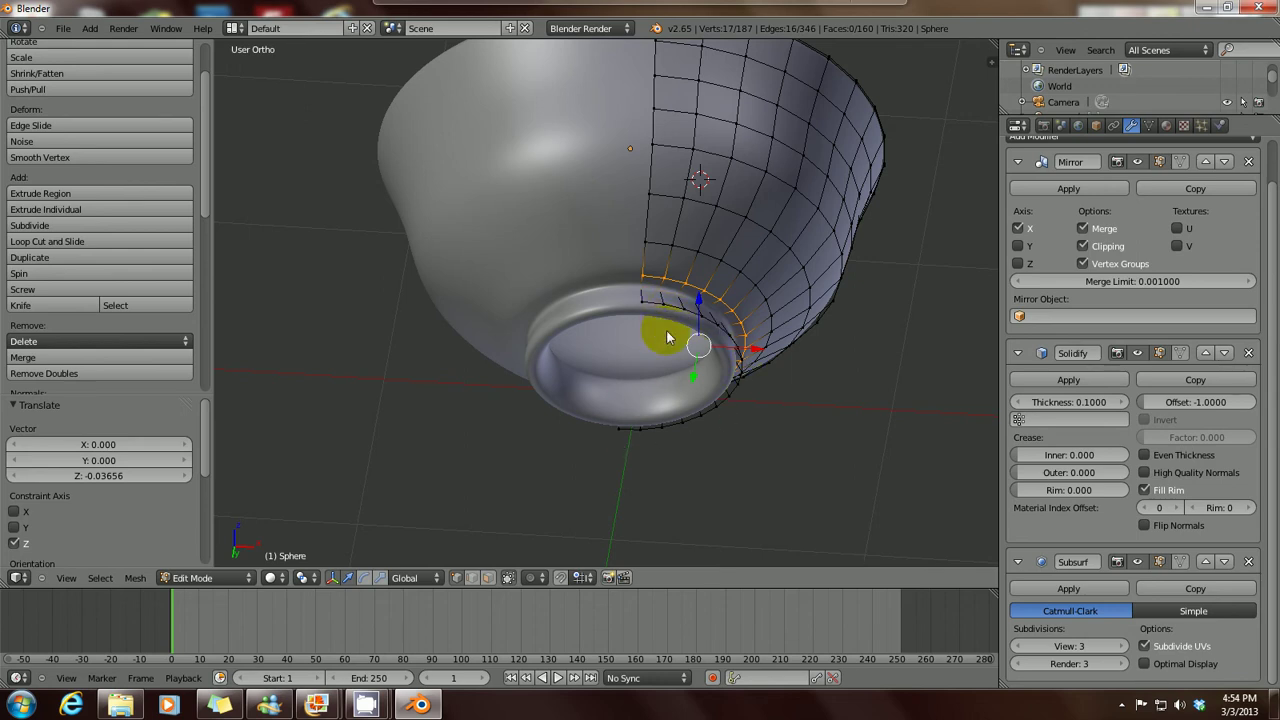
pyautogui.moveTo(368, 704)
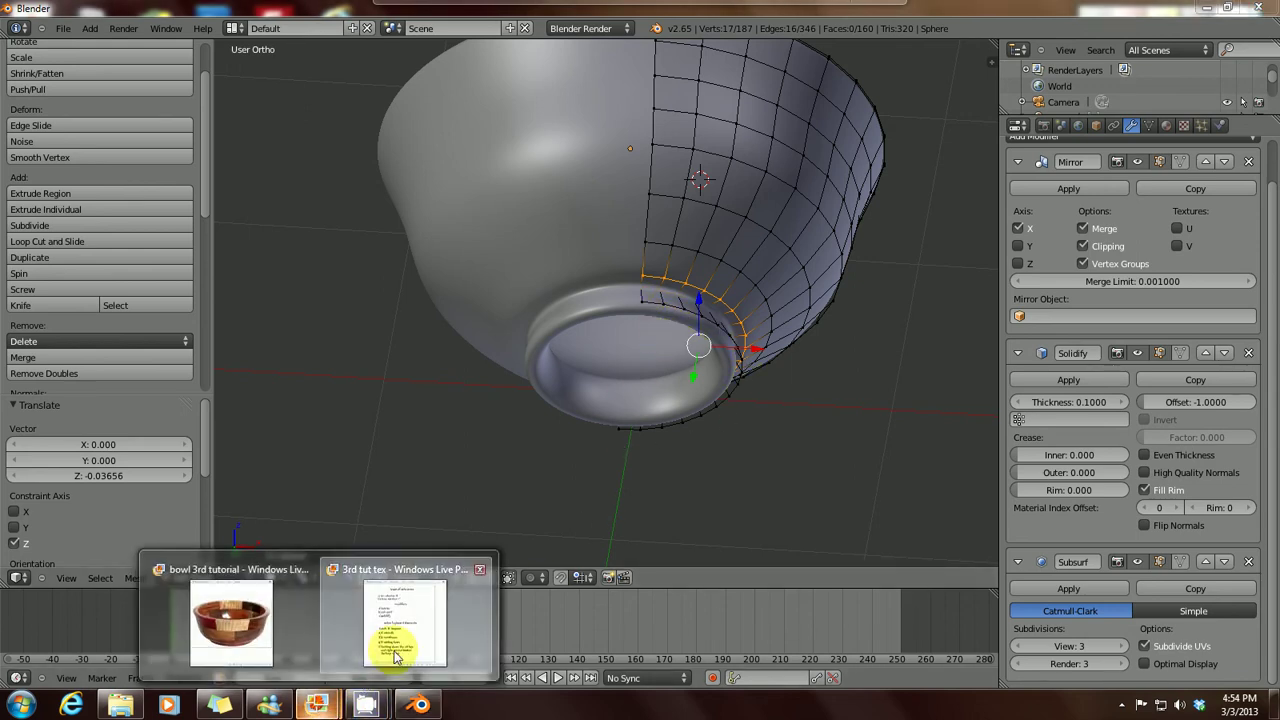
pyautogui.click(386, 557)
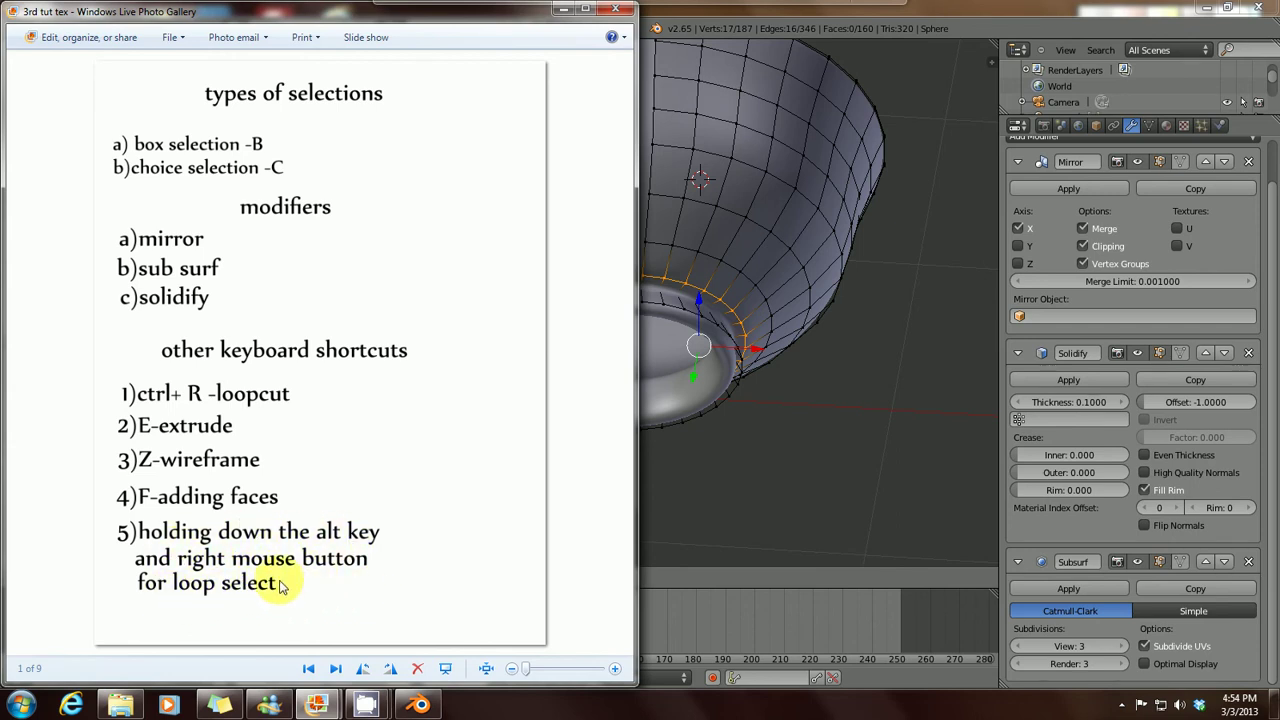
pyautogui.click(563, 9)
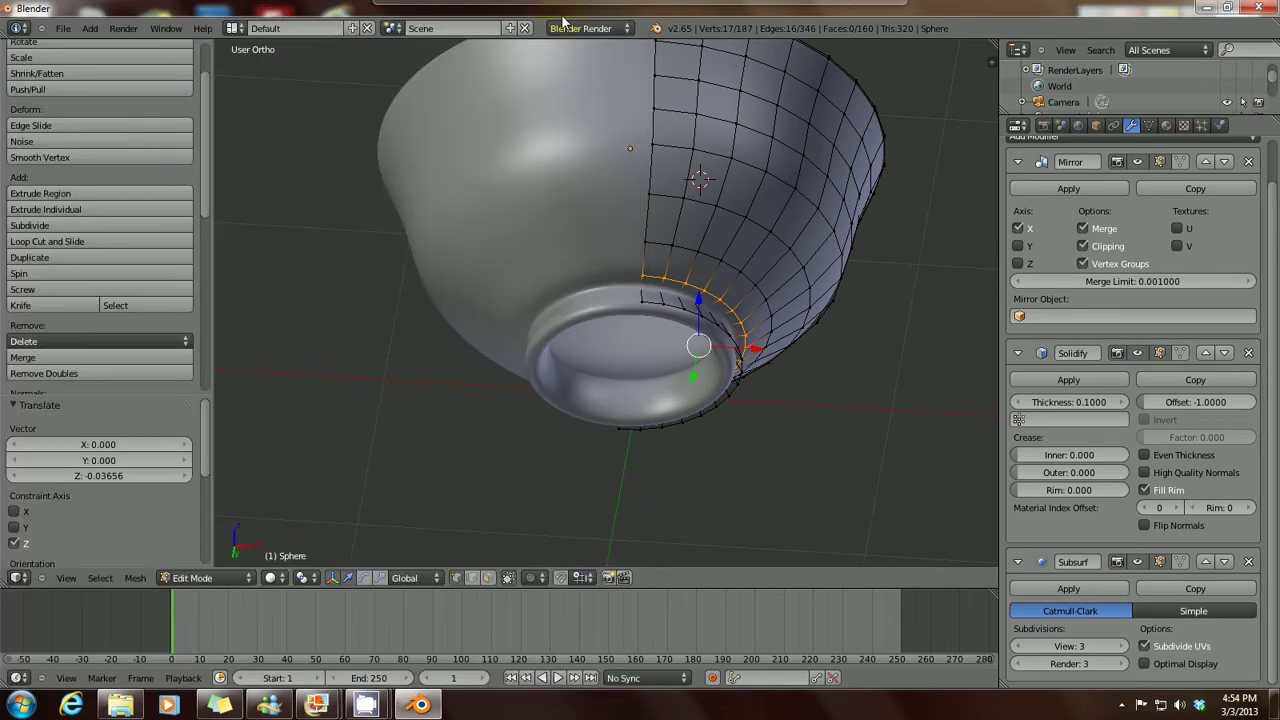
# Step: Loop-select the foot's open bottom edge, fill it with a face and inspect the closed base in Object Mode
pyautogui.keyDown('alt'); pyautogui.rightClick(654, 310); pyautogui.keyUp('alt')
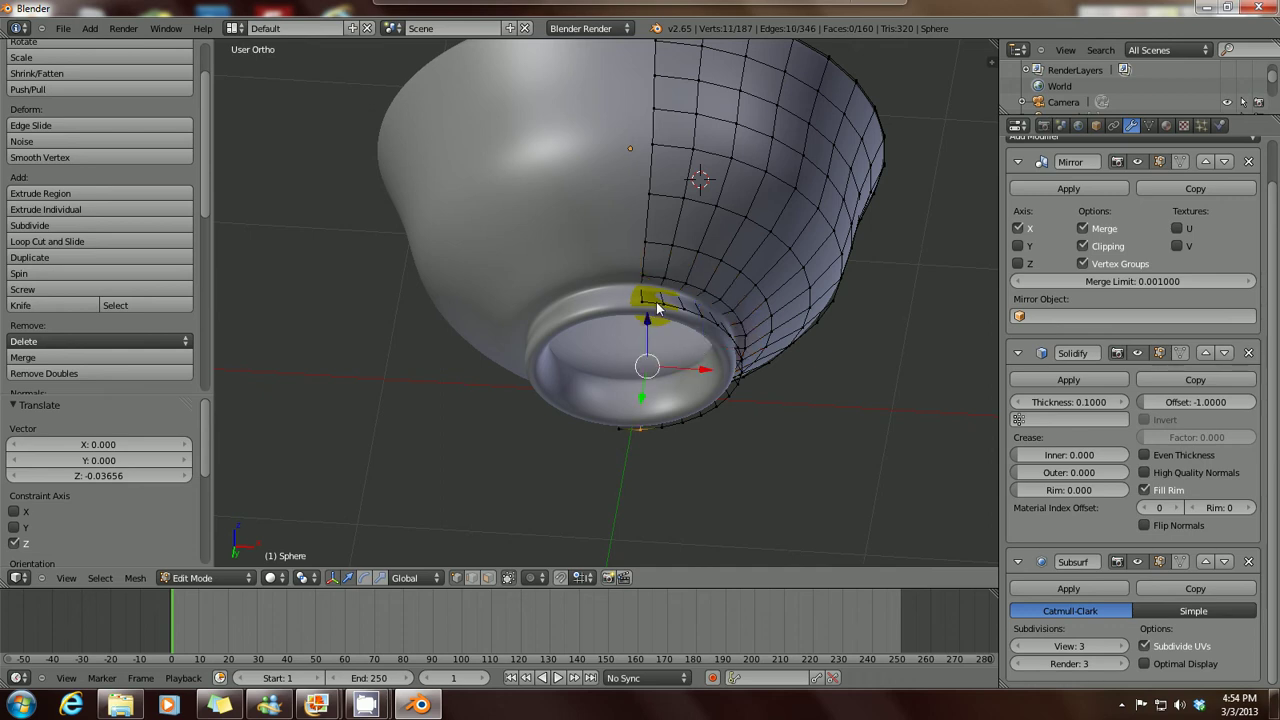
pyautogui.keyDown('alt'); pyautogui.rightClick(656, 302); pyautogui.keyUp('alt')
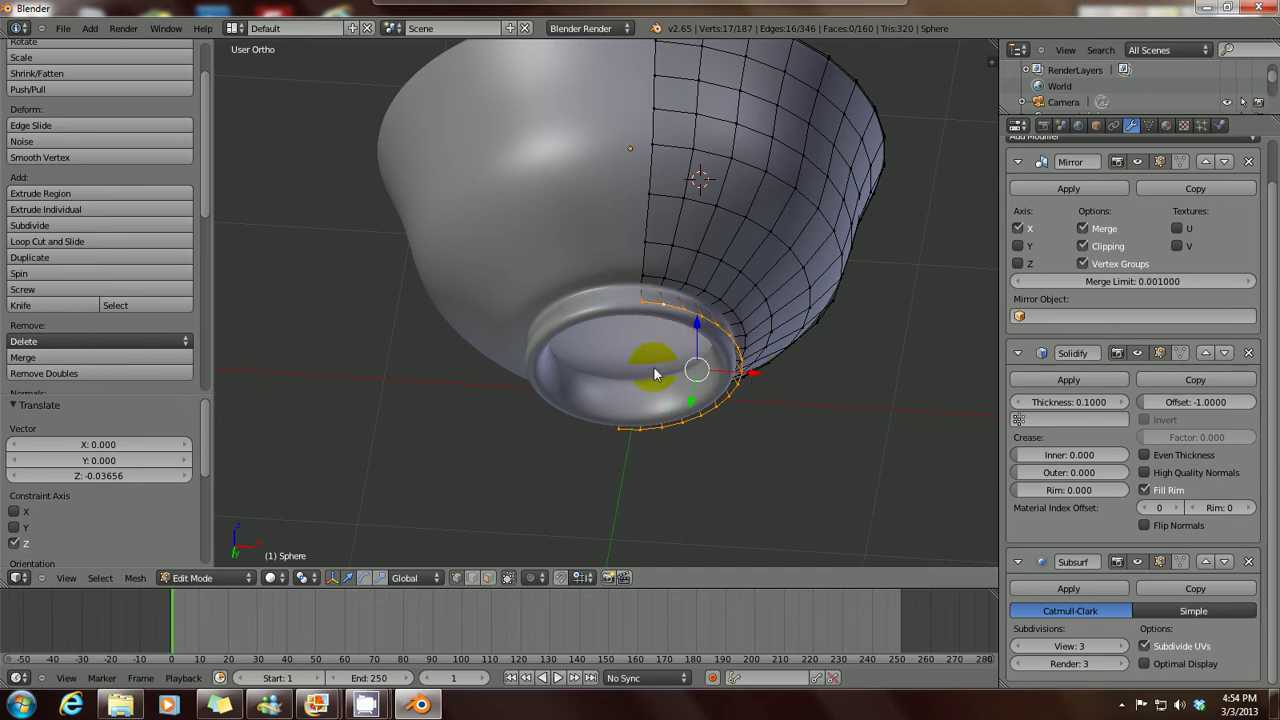
pyautogui.press('f')
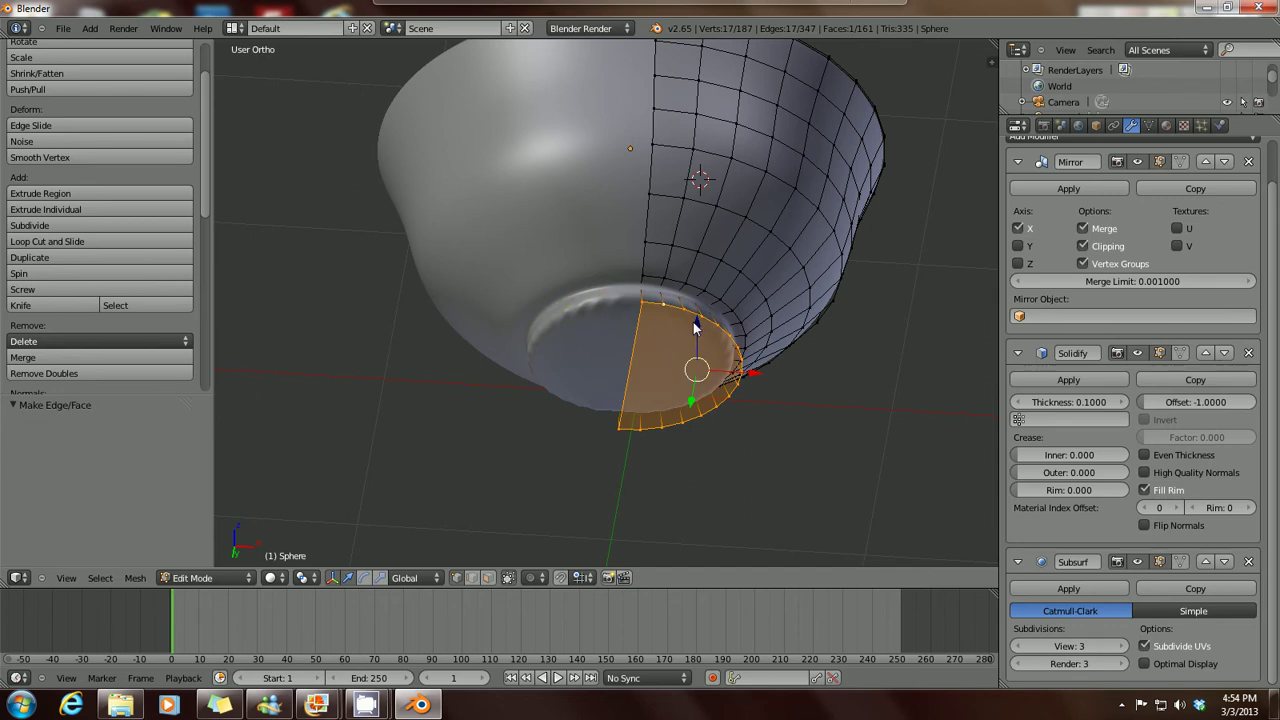
pyautogui.press('Tab')
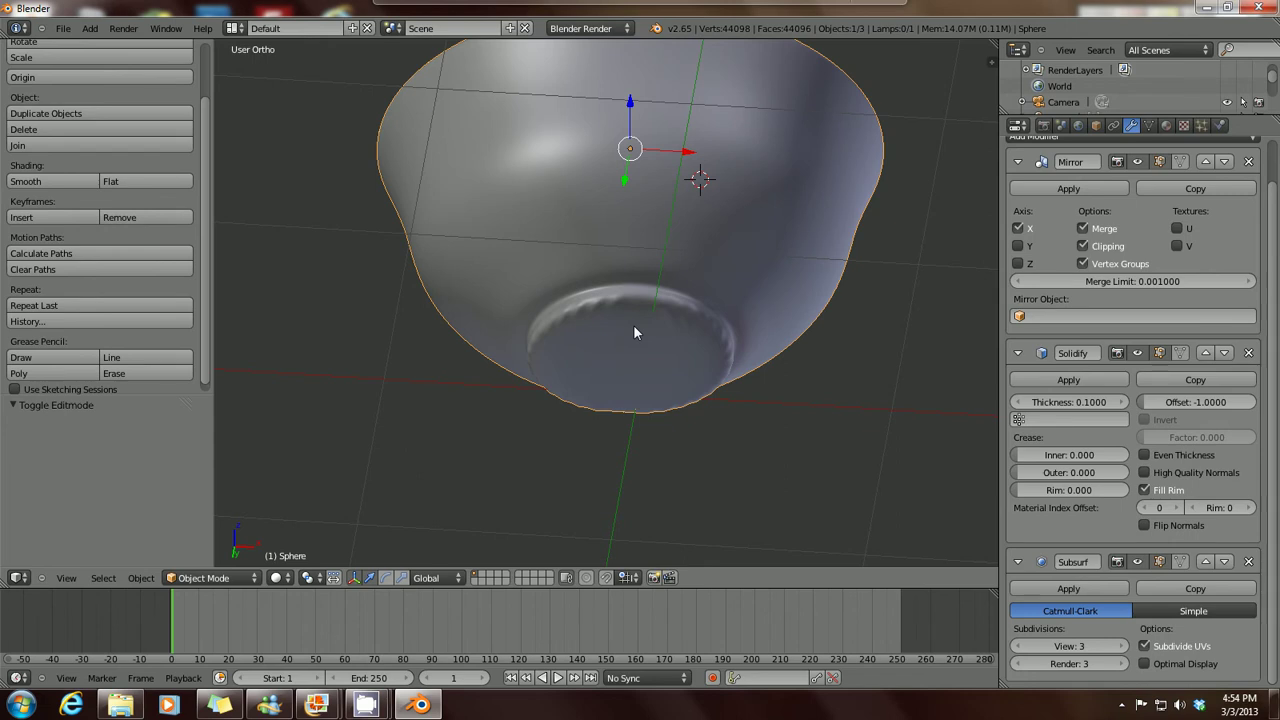
pyautogui.press('KP_1')
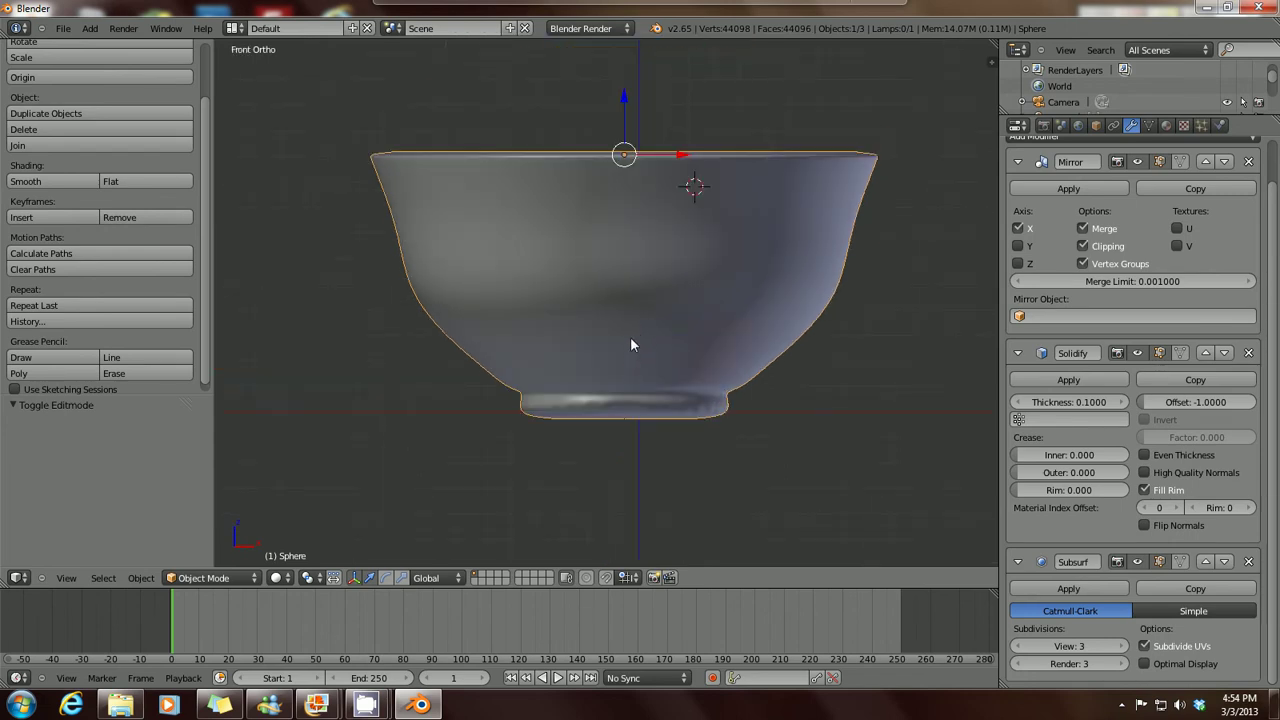
pyautogui.scroll(-1, 632, 346)
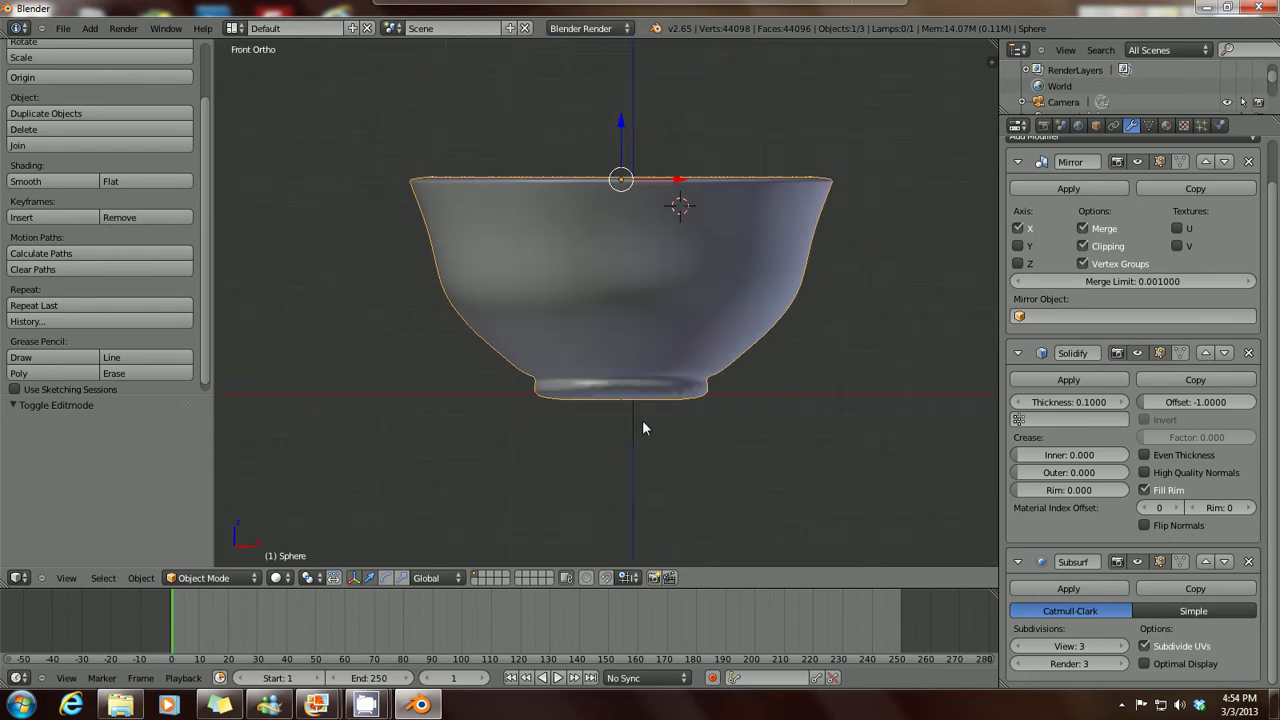
pyautogui.moveTo(624, 365)
pyautogui.mouseDown(button='middle')
pyautogui.moveTo(623, 354)
pyautogui.moveTo(626, 420)
pyautogui.moveTo(571, 451)
pyautogui.moveTo(617, 477)
pyautogui.moveTo(646, 450)
pyautogui.moveTo(642, 357)
pyautogui.mouseUp(button='middle')
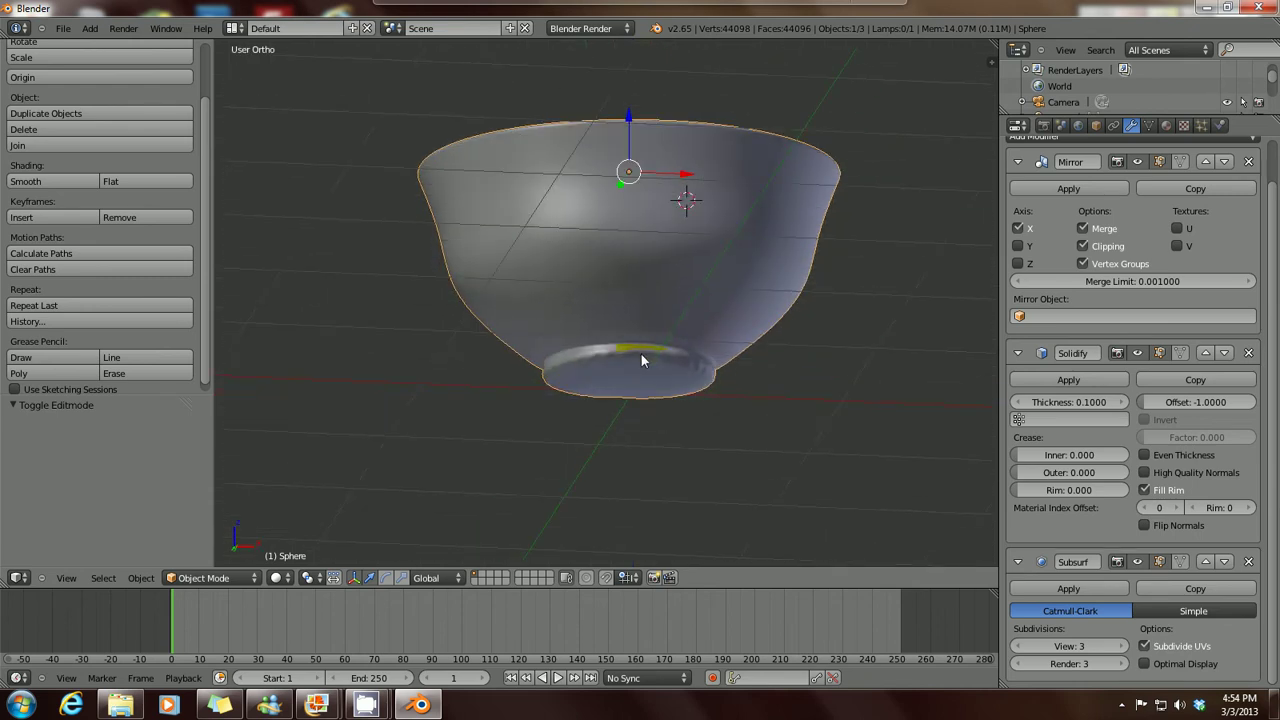
pyautogui.press('KP_1')
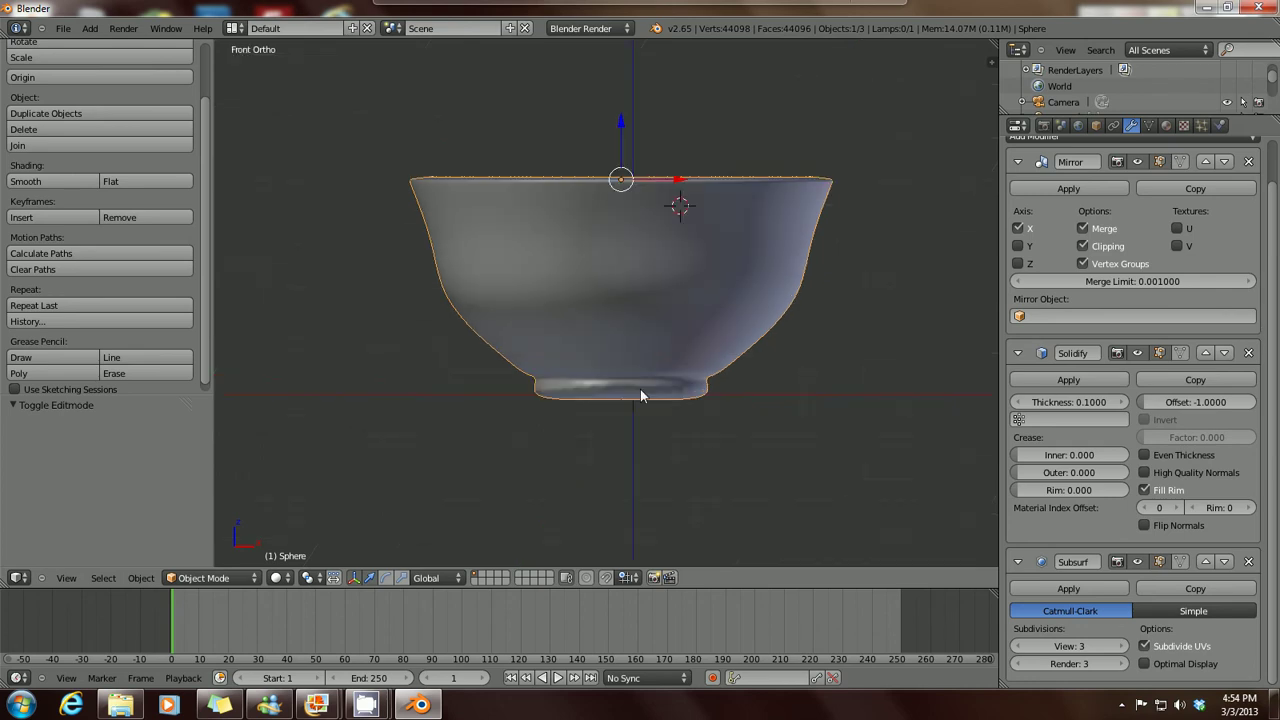
# Step: In Edit Mode, cut an edge loop around the foot, lower it about 0.028 along Z and return to Object Mode
pyautogui.click(253, 580)
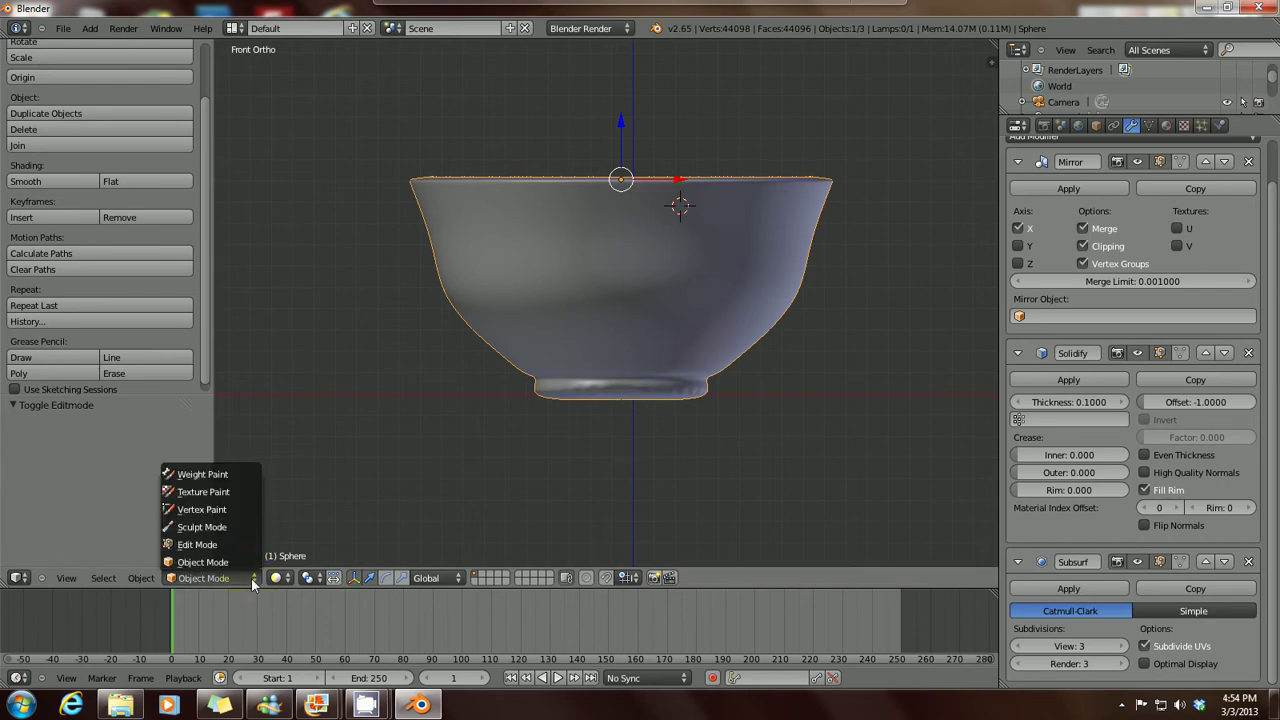
pyautogui.click(228, 544)
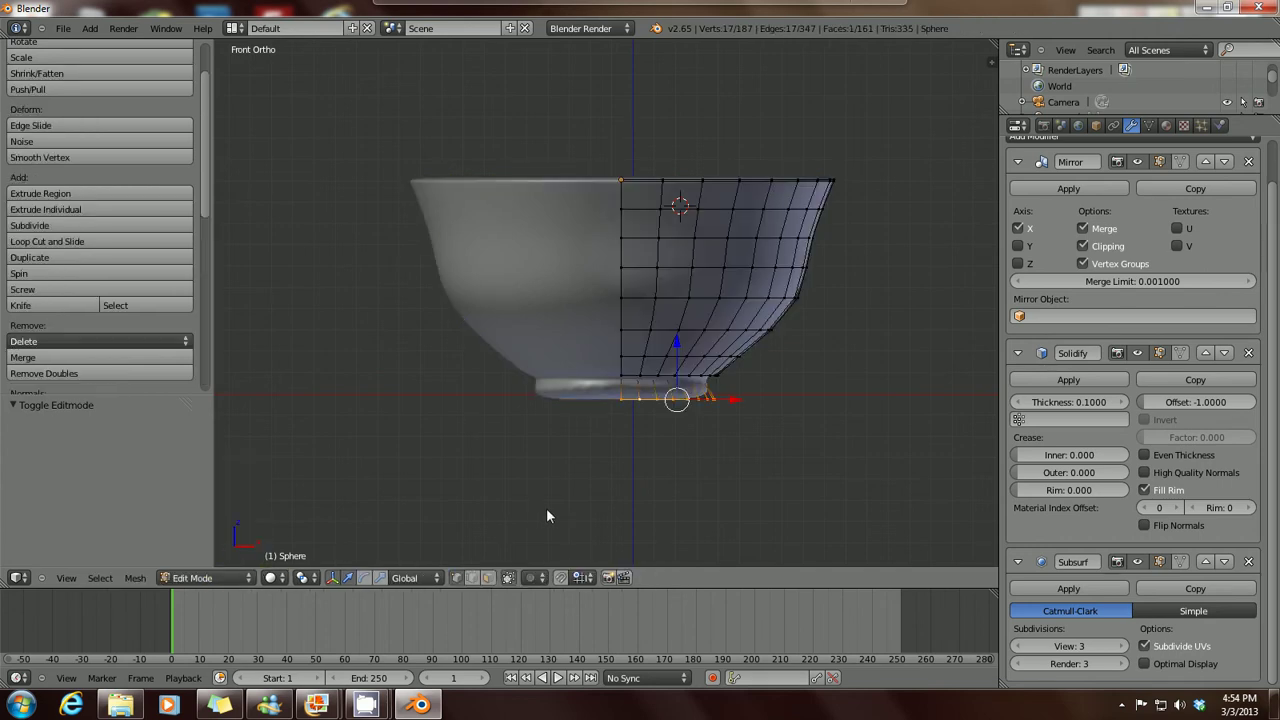
pyautogui.scroll(2, 546, 508)
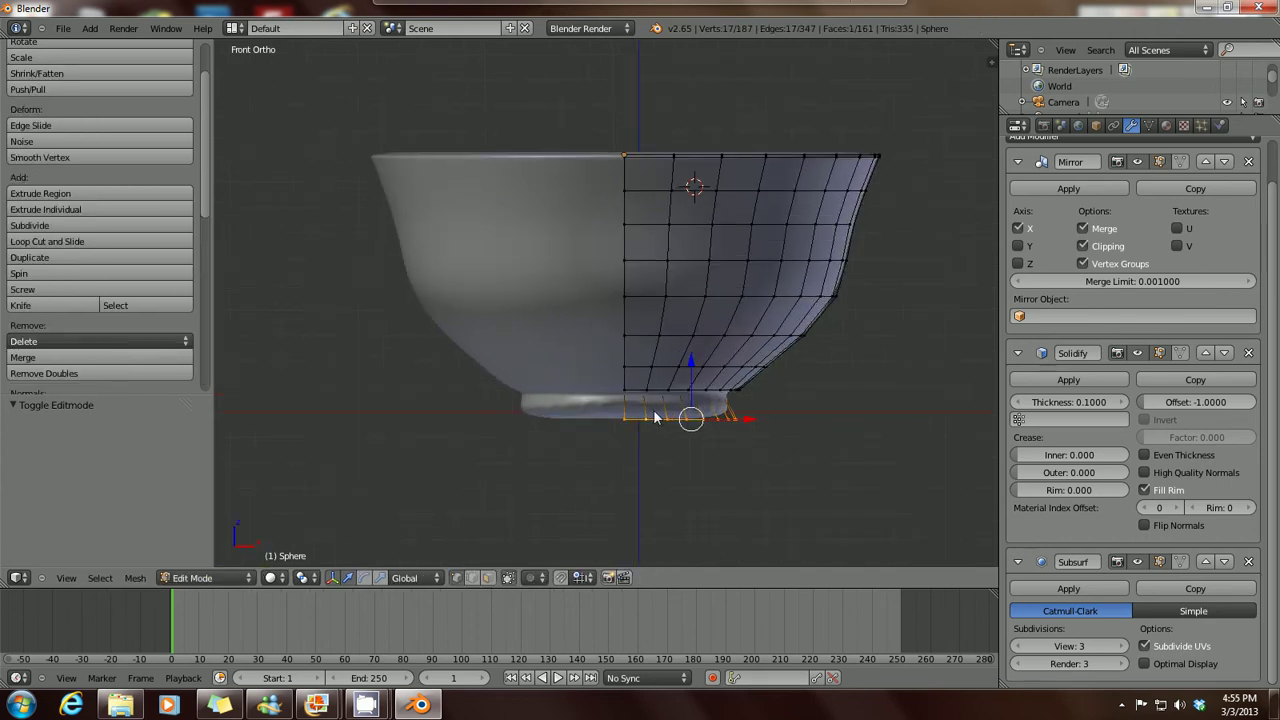
pyautogui.hotkey('ctrl', 'r')
pyautogui.click(654, 411)
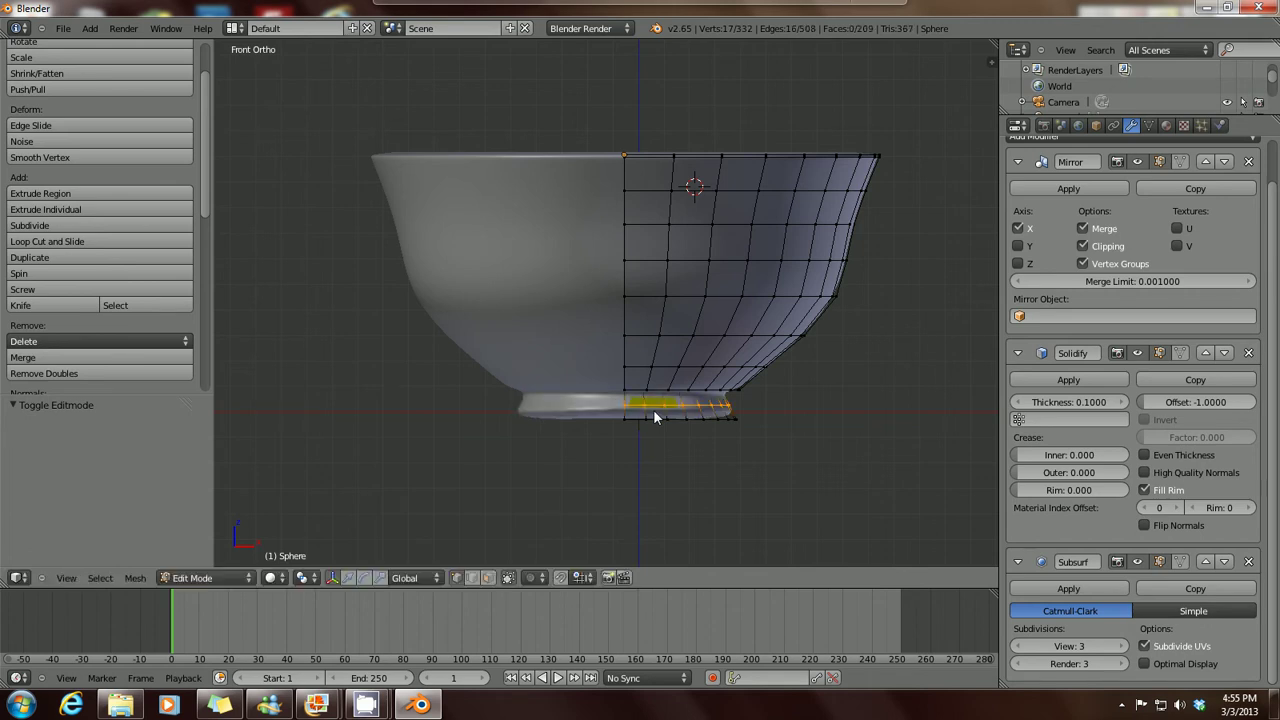
pyautogui.rightClick(654, 411)
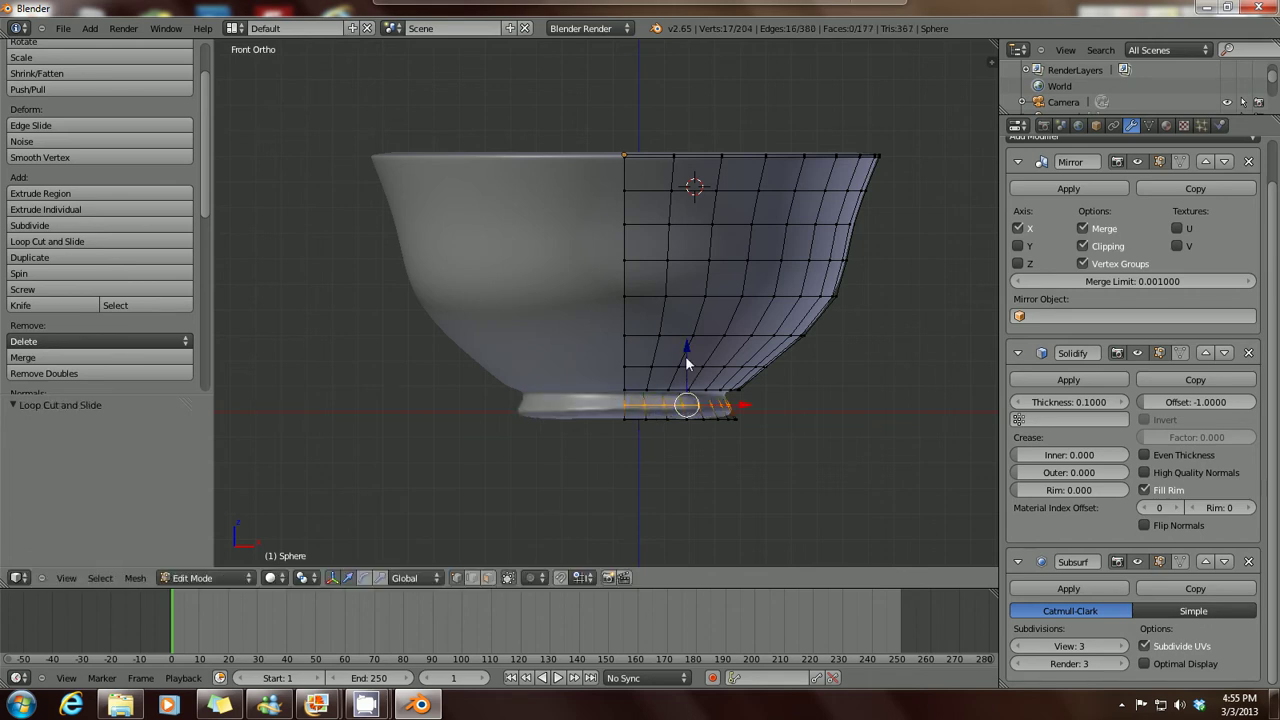
pyautogui.press('g')
pyautogui.press('z')
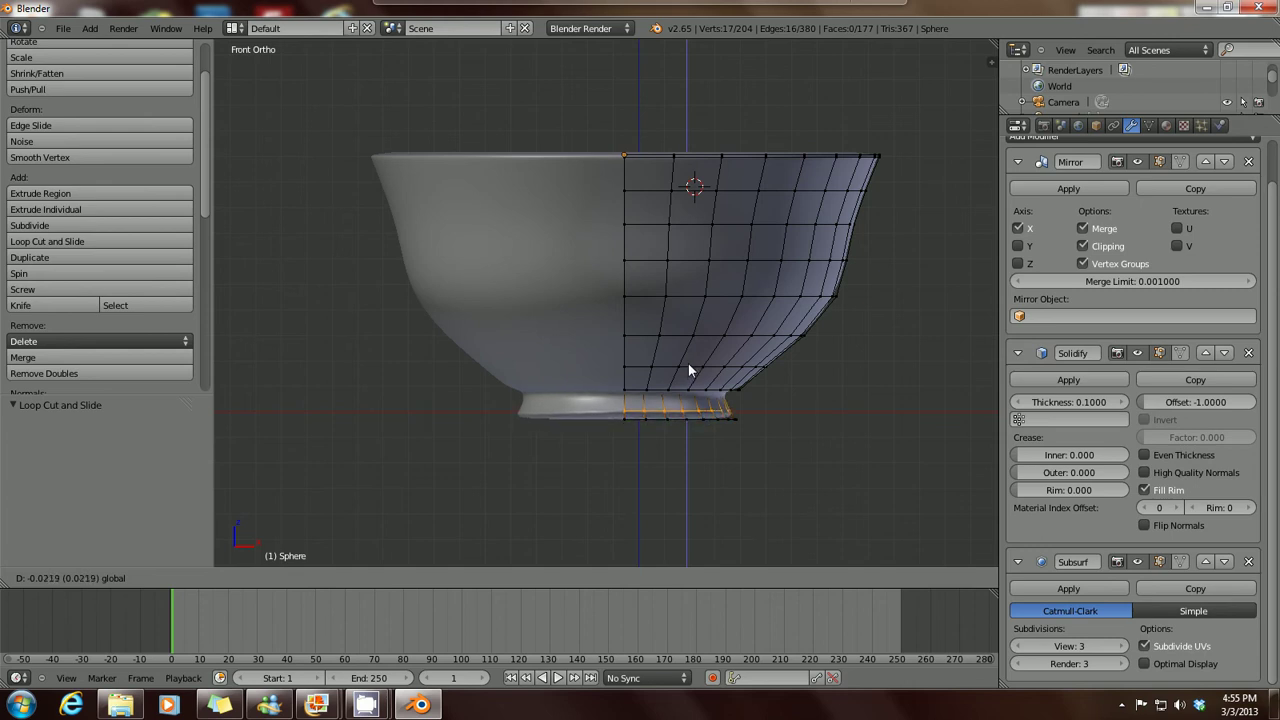
pyautogui.click(688, 366)
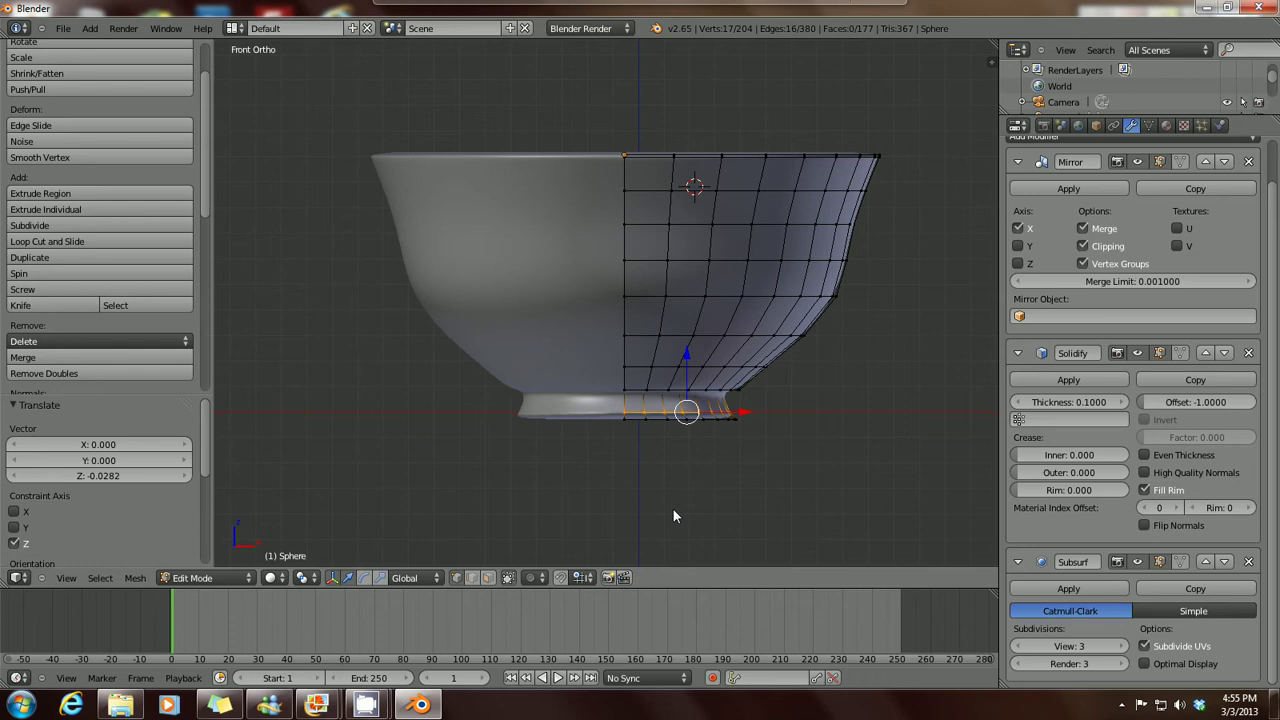
pyautogui.click(250, 578)
pyautogui.click(196, 562)
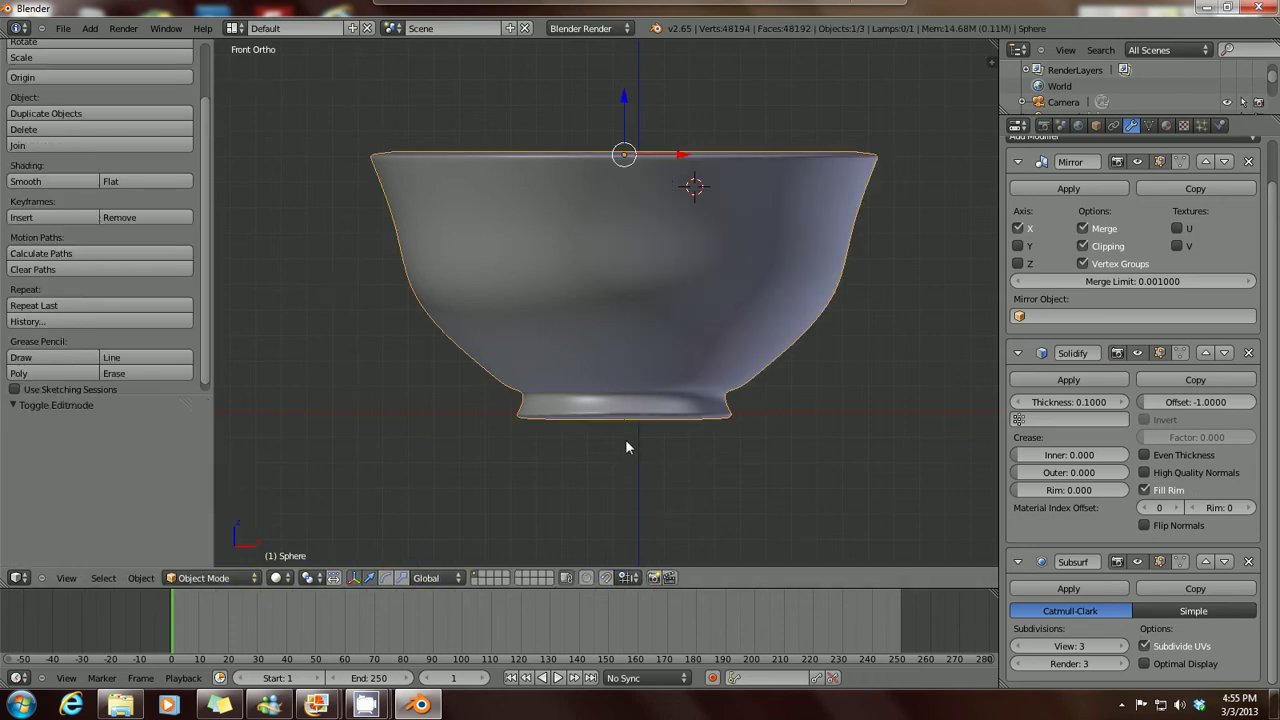
# Step: Compare the bowl's foot and overall shape with the bowl photo in Windows Live Photo Gallery, then view the bowl from above in Blender
pyautogui.scroll(3, 611, 430)
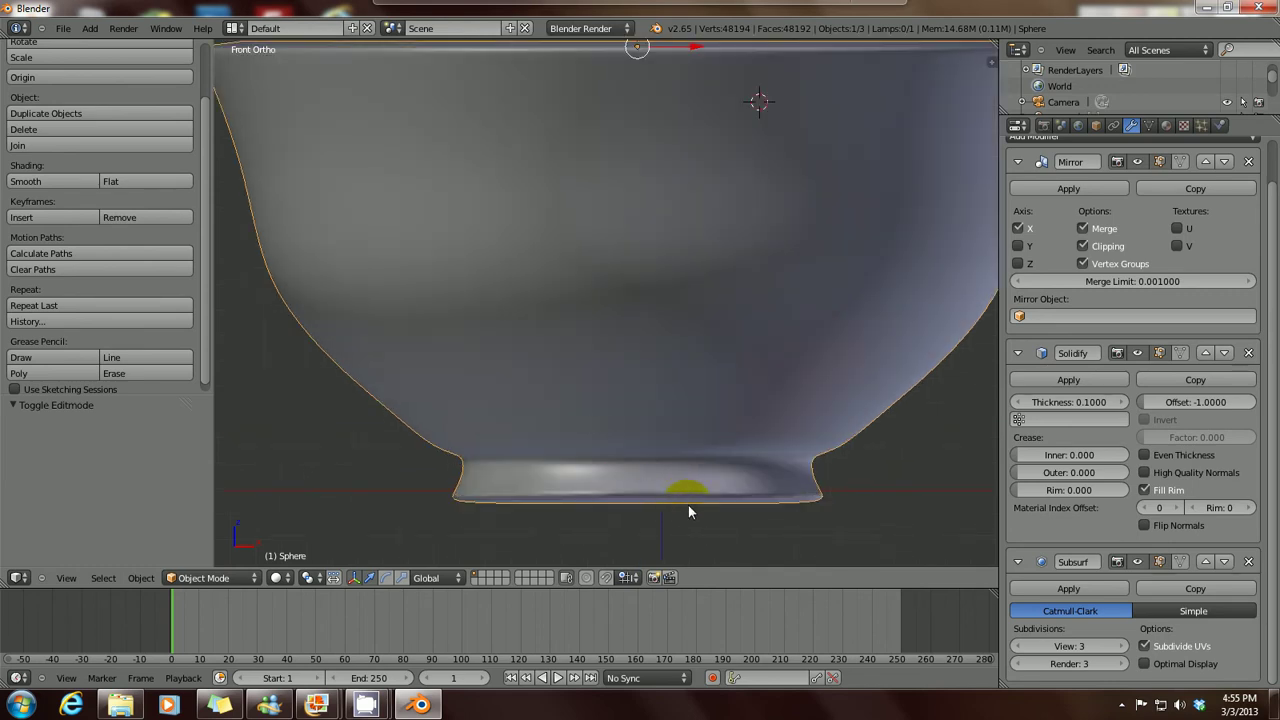
pyautogui.scroll(-2, 688, 511)
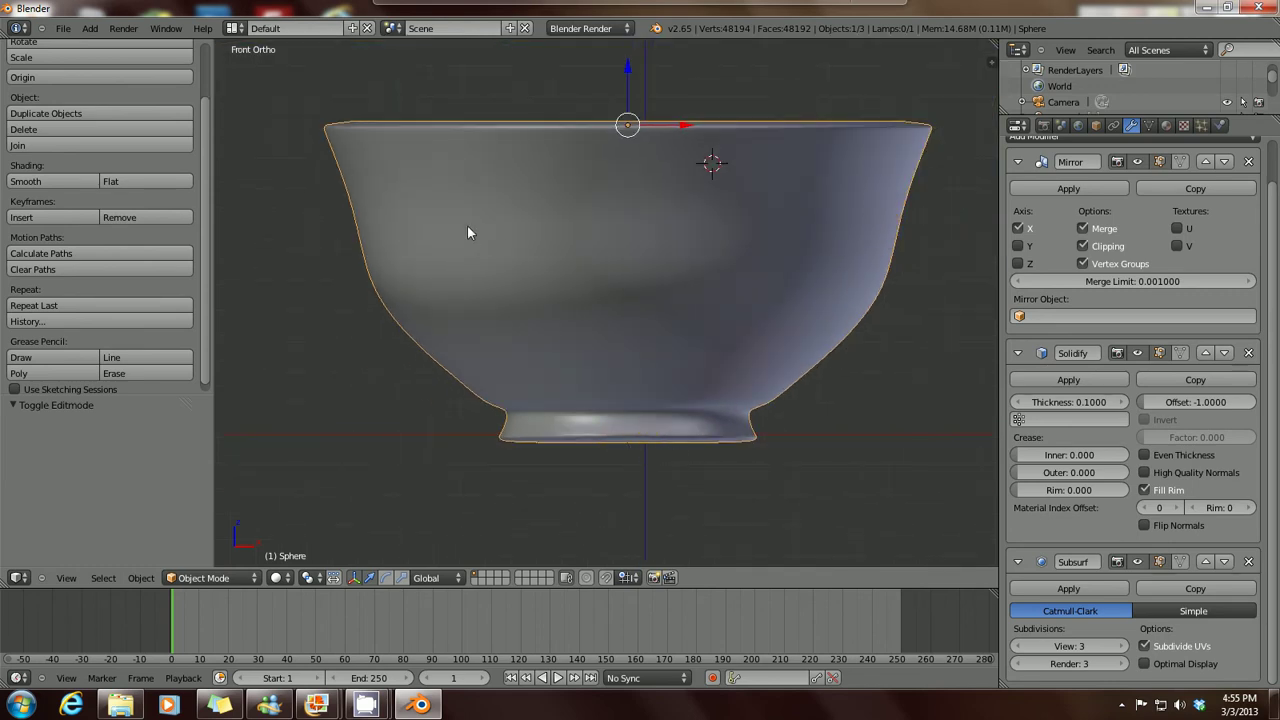
pyautogui.moveTo(316, 705)
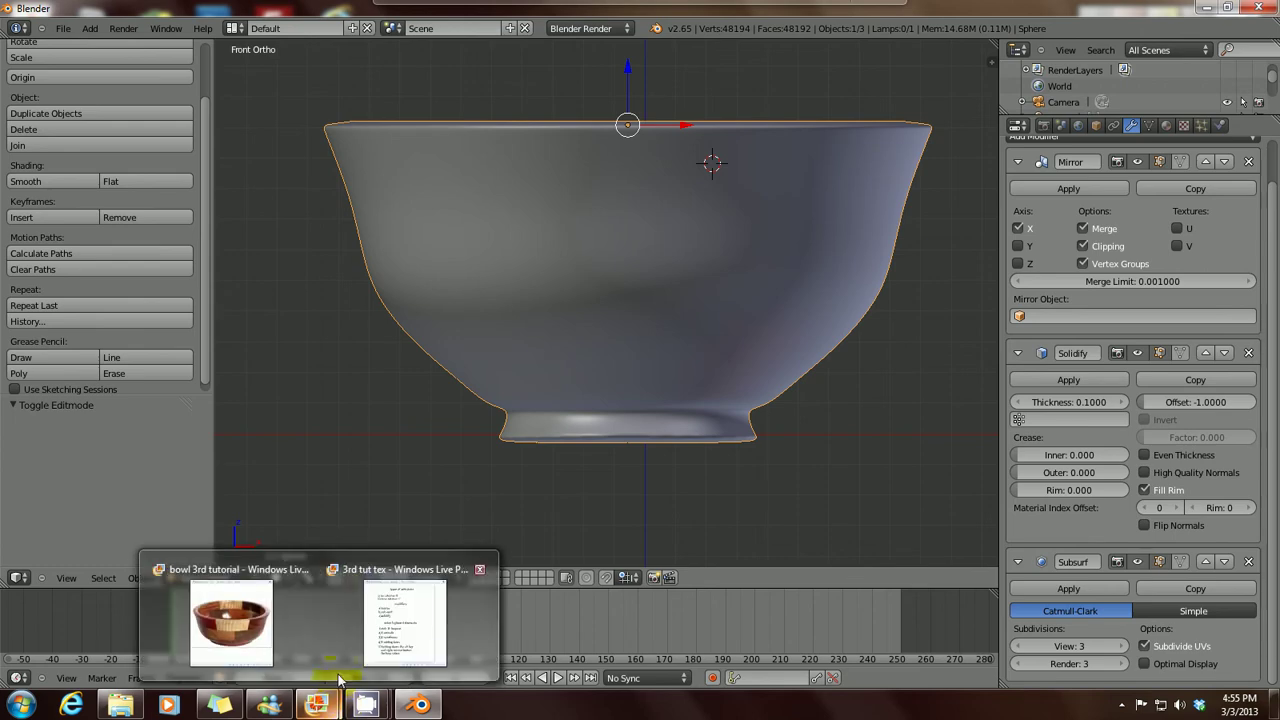
pyautogui.click(295, 636)
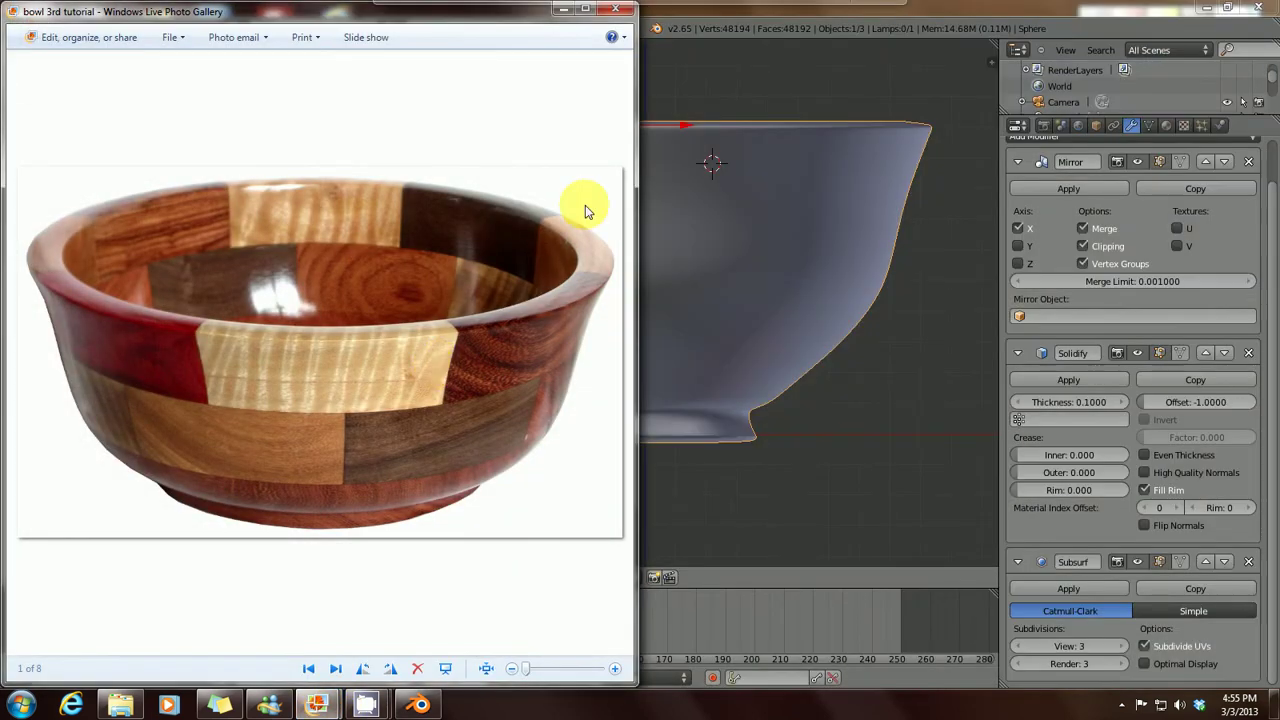
pyautogui.click(563, 9)
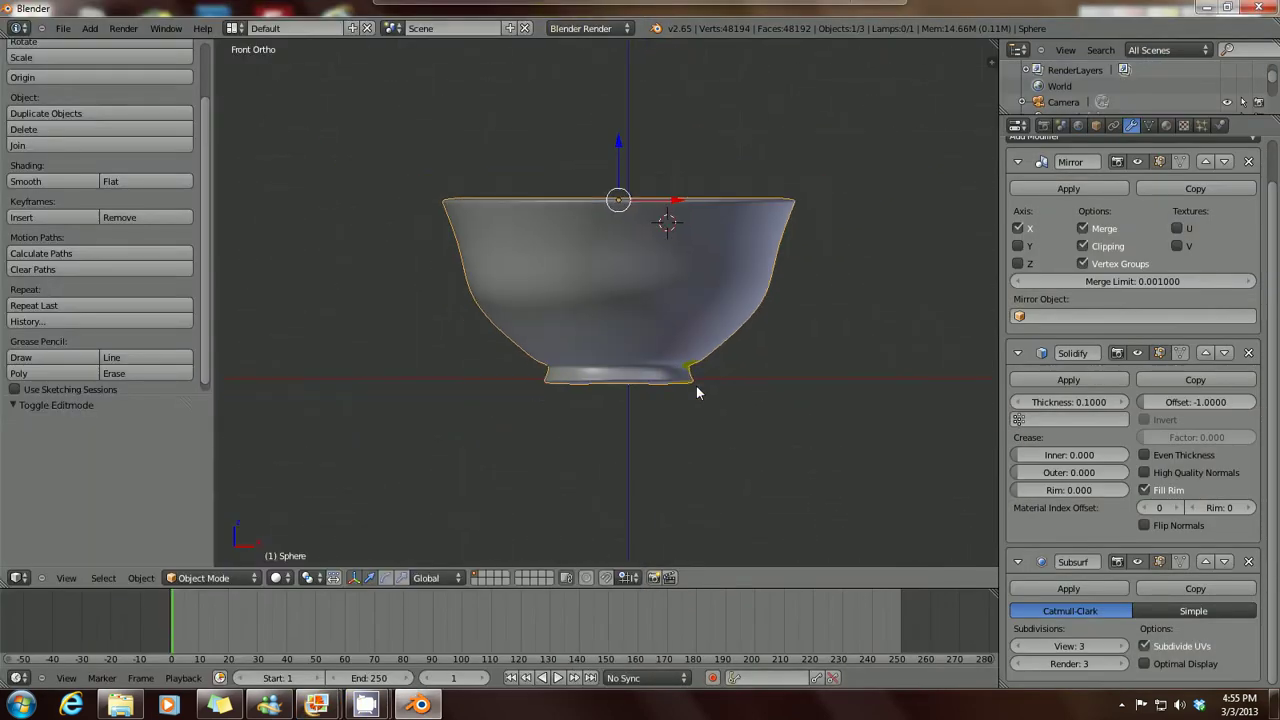
pyautogui.moveTo(697, 393); pyautogui.dragTo(575, 391, button='middle')
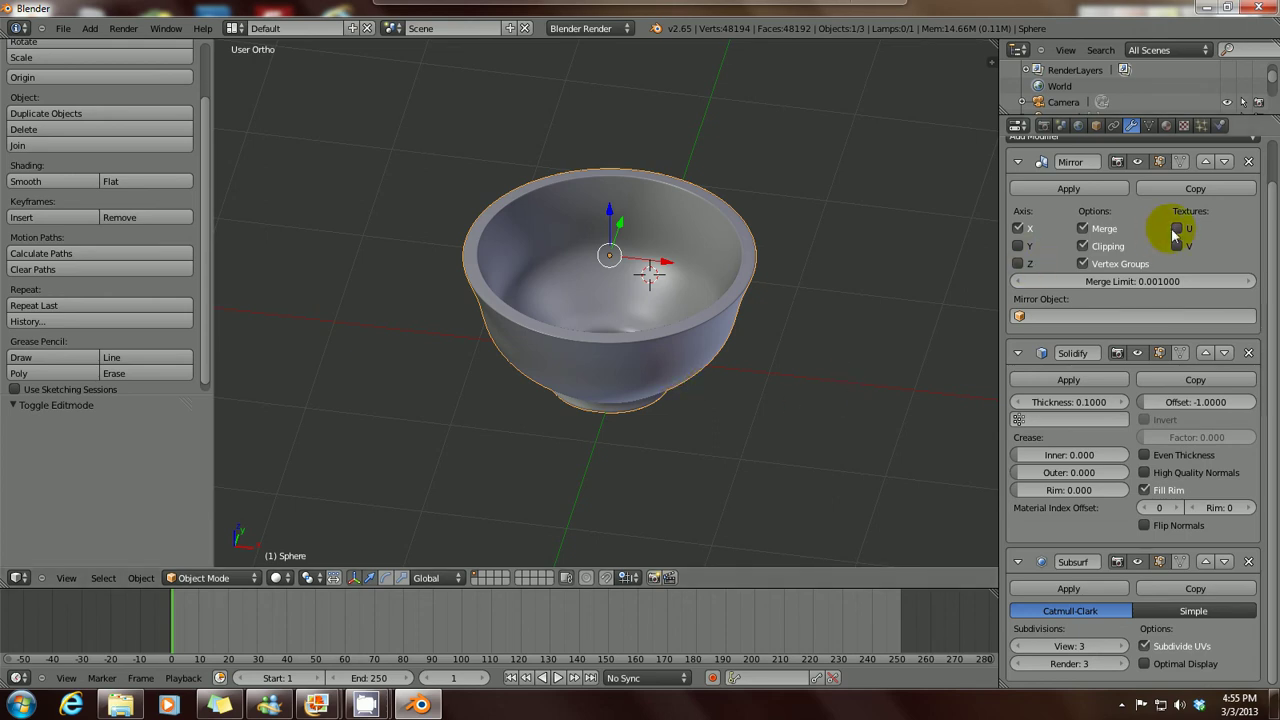
# Step: Add a new material to the bowl and name it "bowl"
pyautogui.click(1166, 126)
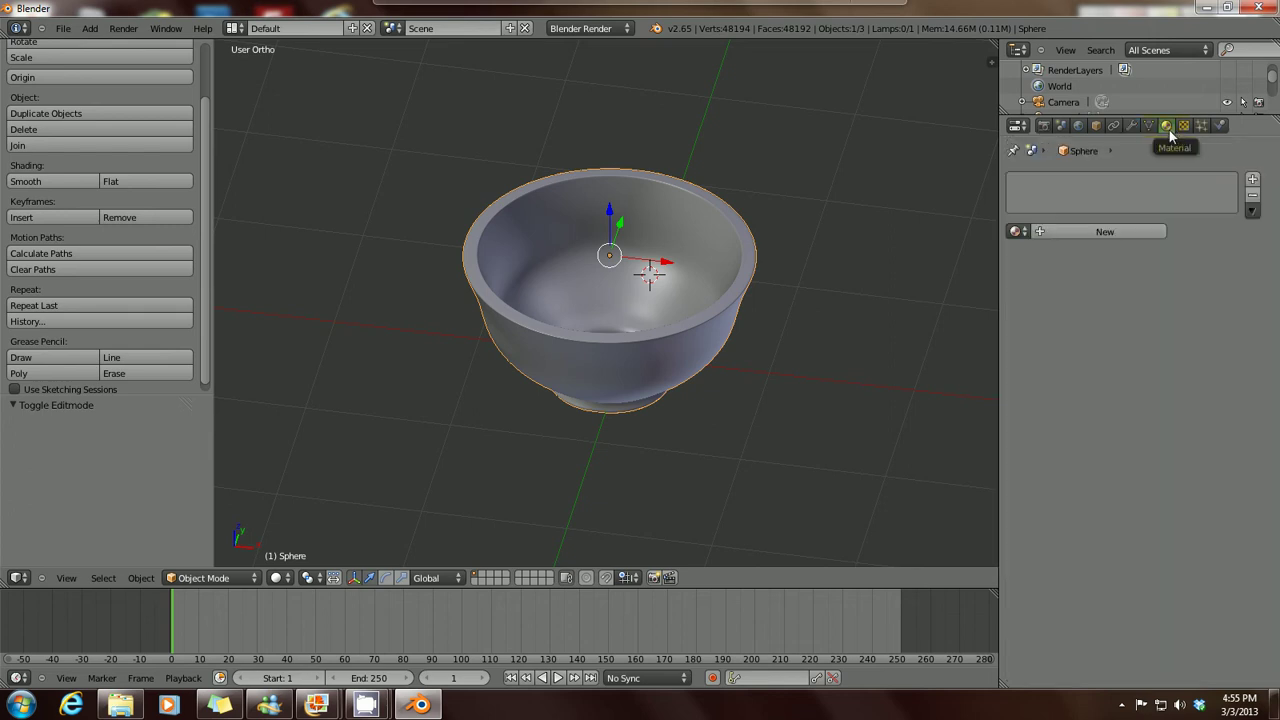
pyautogui.click(1090, 231)
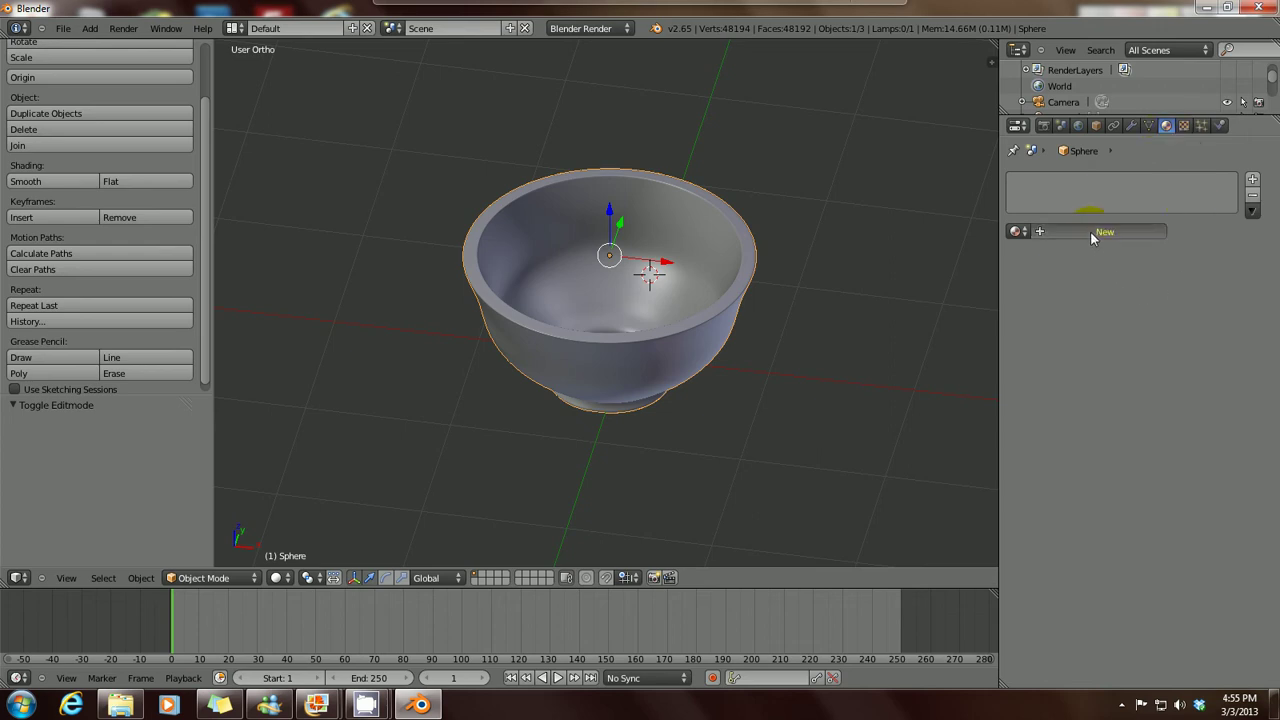
pyautogui.click(1095, 232)
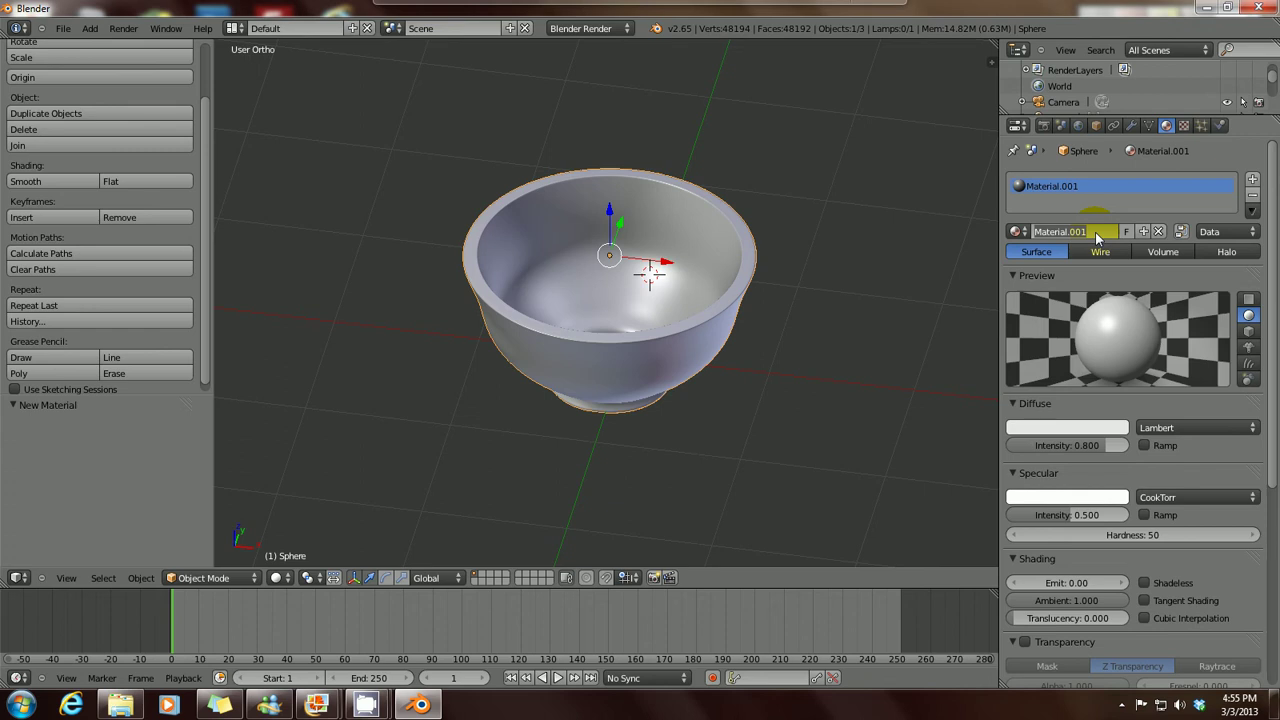
pyautogui.write('bowl')
pyautogui.press('Return')
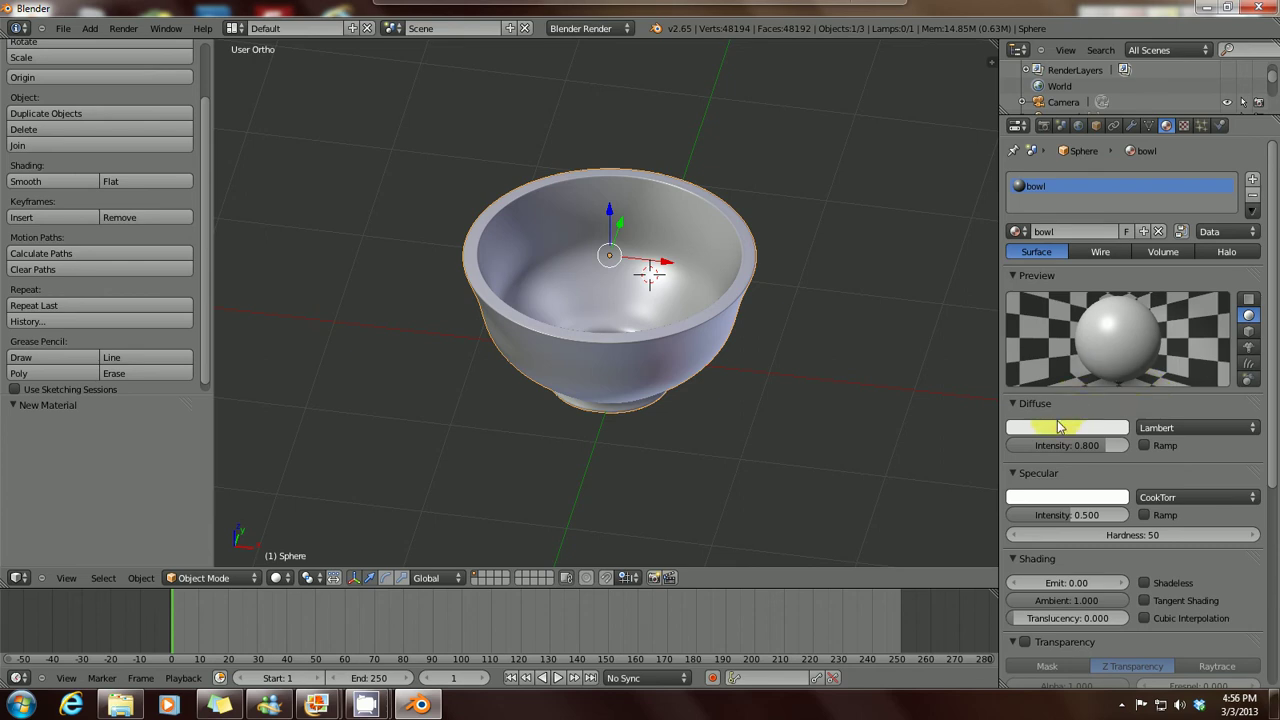
# Step: Add an Image or Movie texture to the bowl material, preview both texture and material, and start choosing its image file
pyautogui.click(1184, 127)
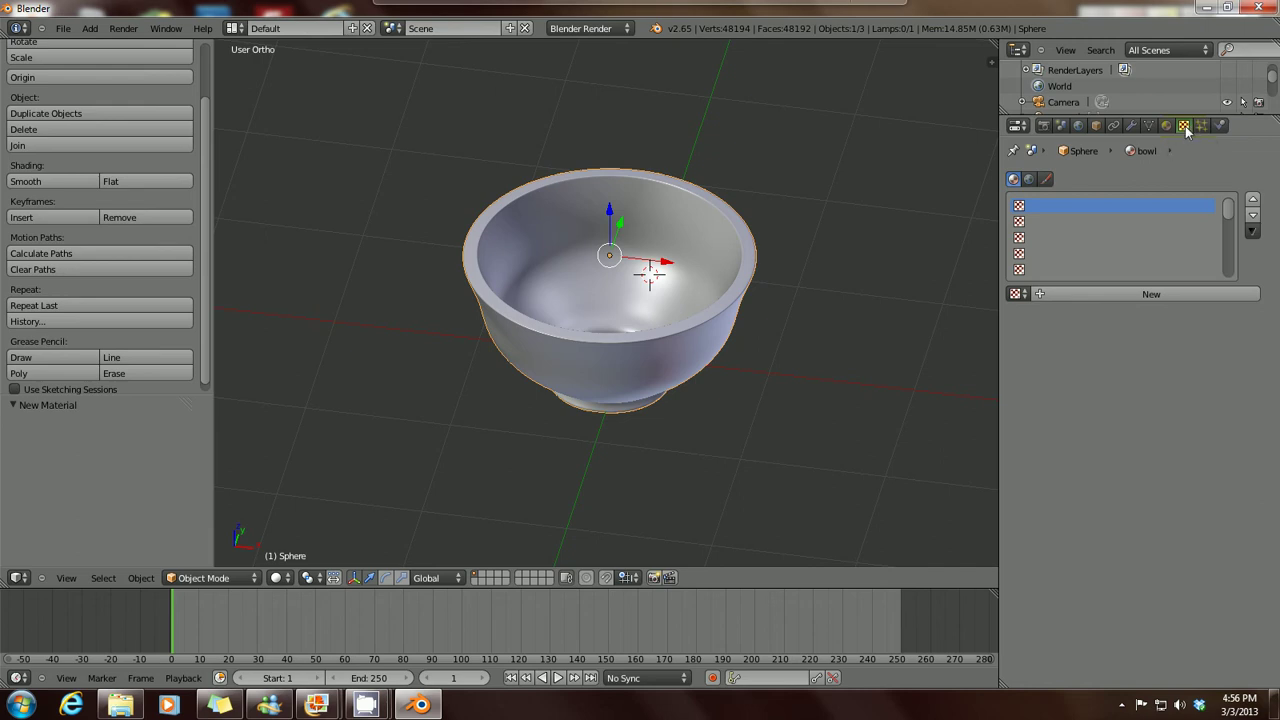
pyautogui.click(1156, 294)
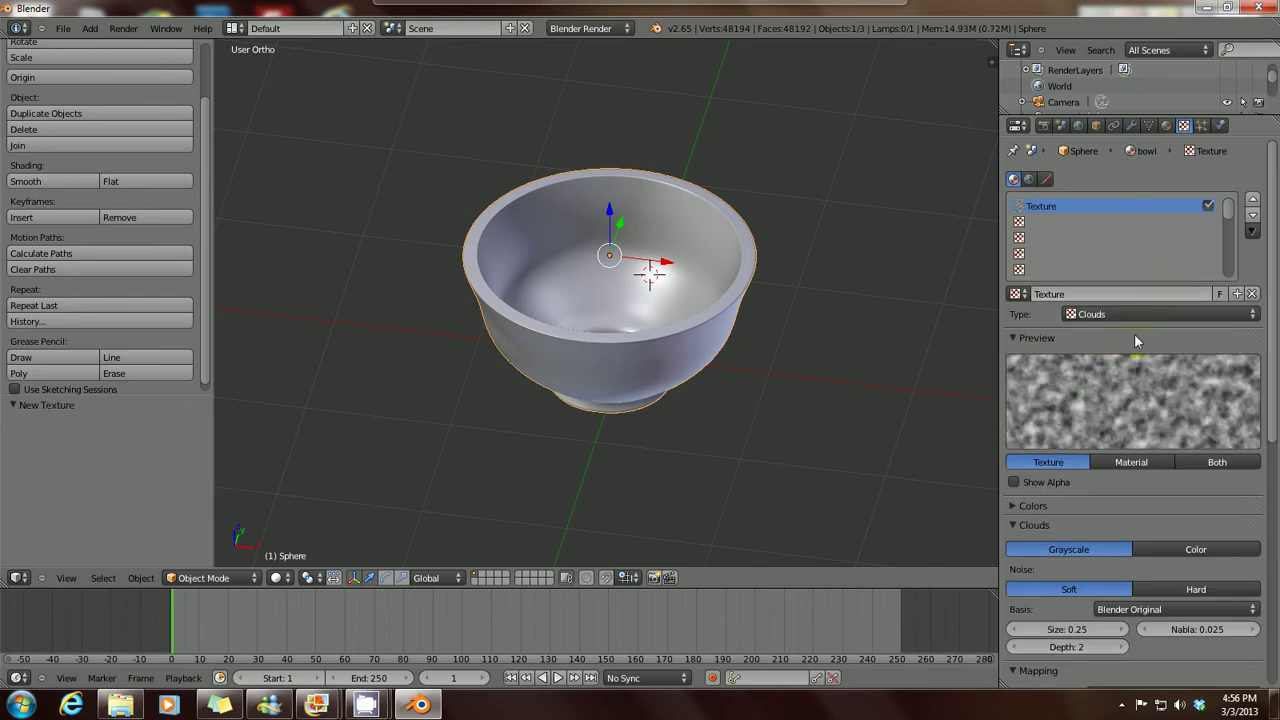
pyautogui.click(1244, 316)
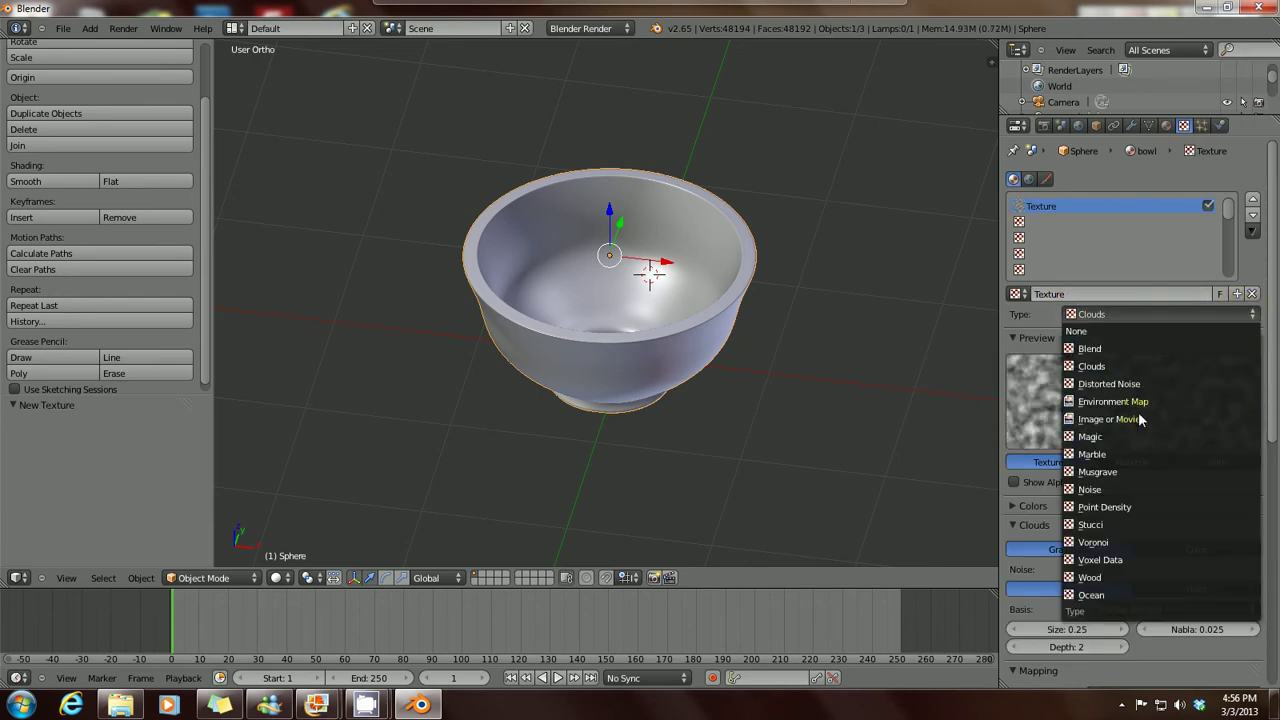
pyautogui.click(1126, 420)
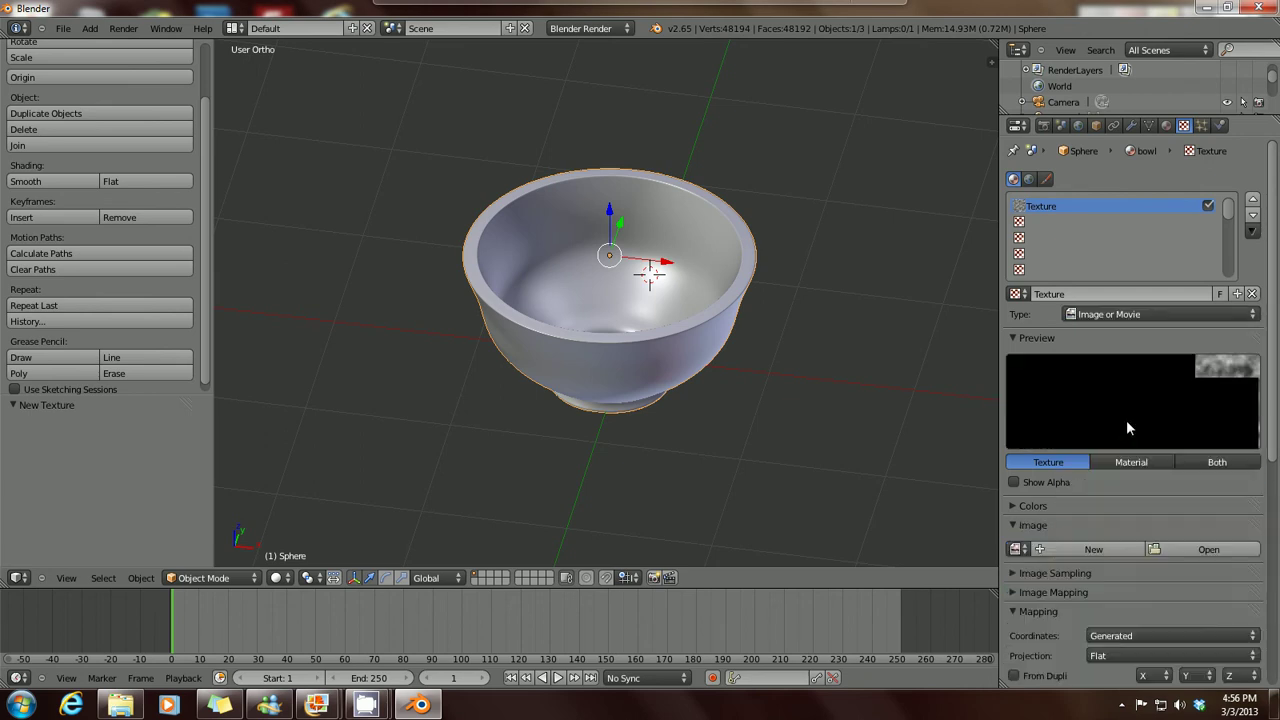
pyautogui.click(1206, 462)
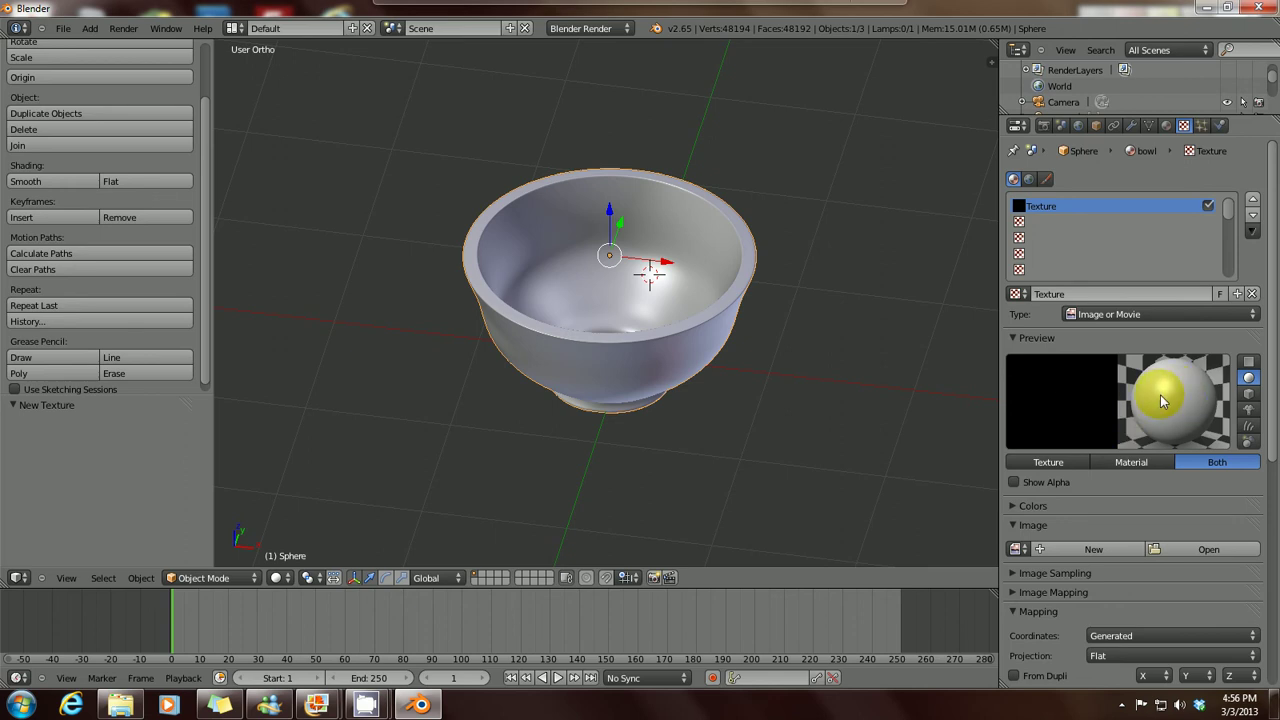
pyautogui.click(1193, 551)
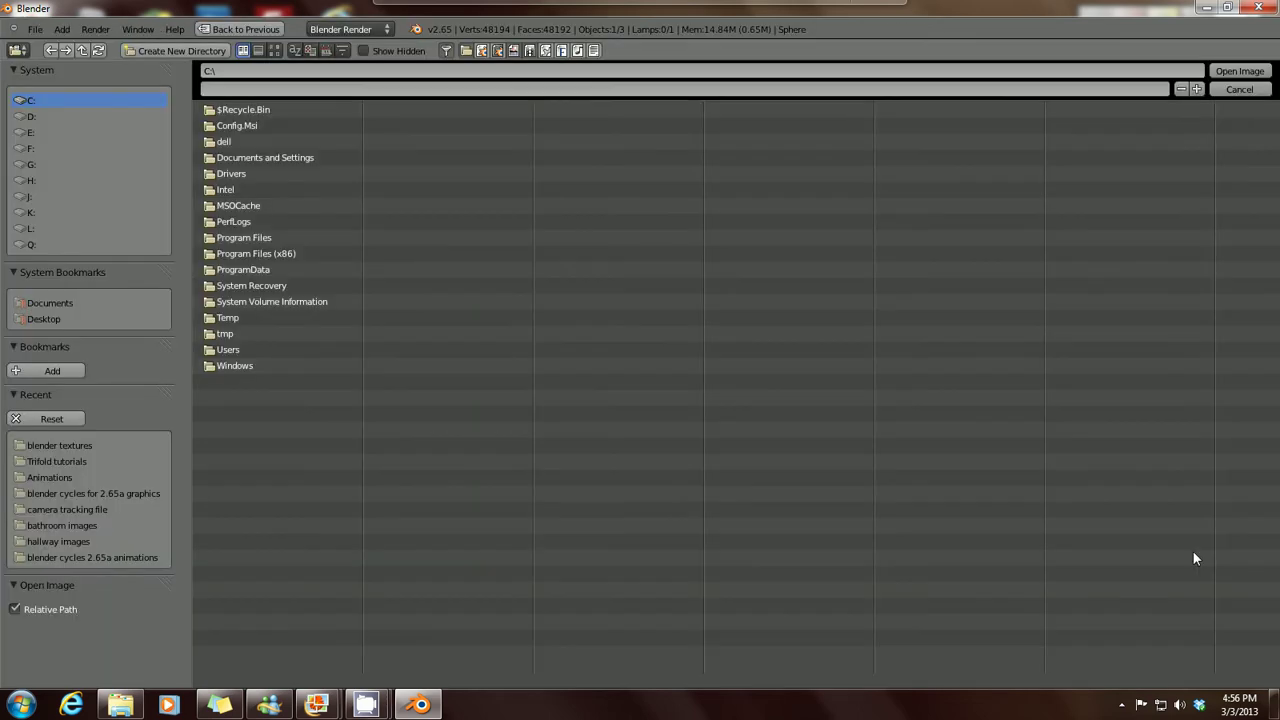
# Step: Switch to Internet Explorer, maximize its window and go to the CG Textures website (cgtextures.com)
pyautogui.click(71, 704)
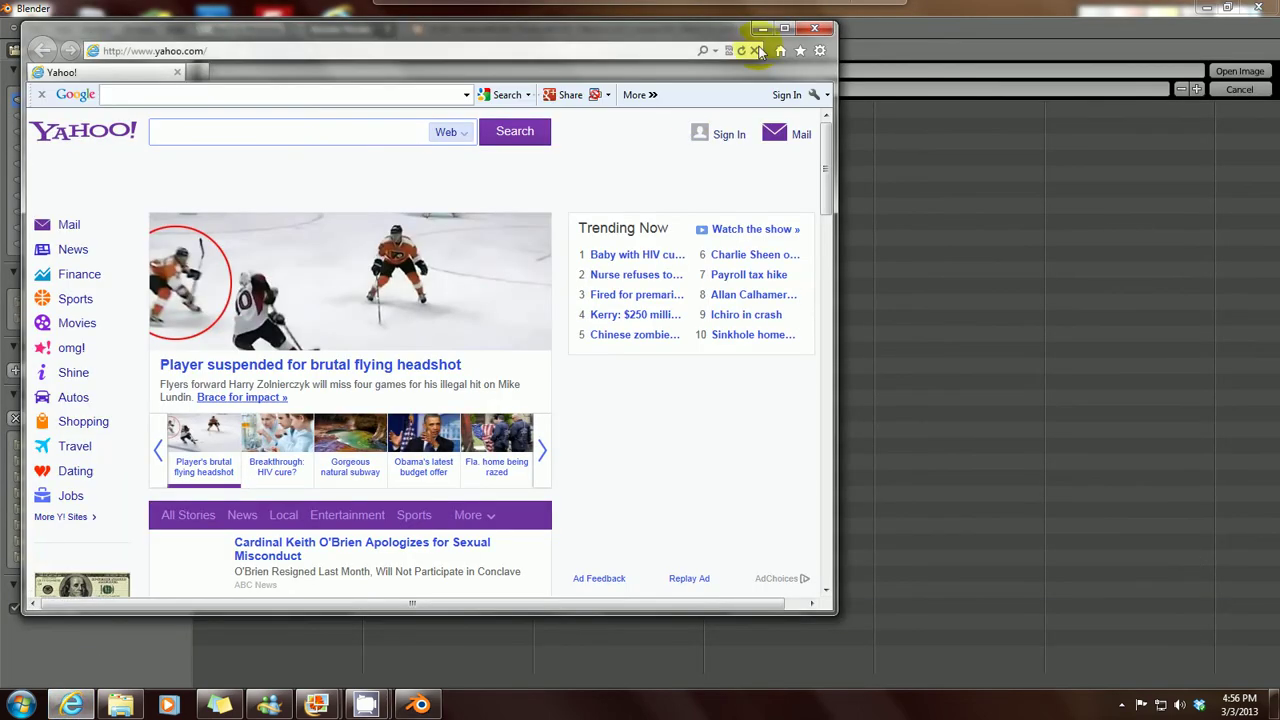
pyautogui.click(785, 28)
pyautogui.click(195, 33)
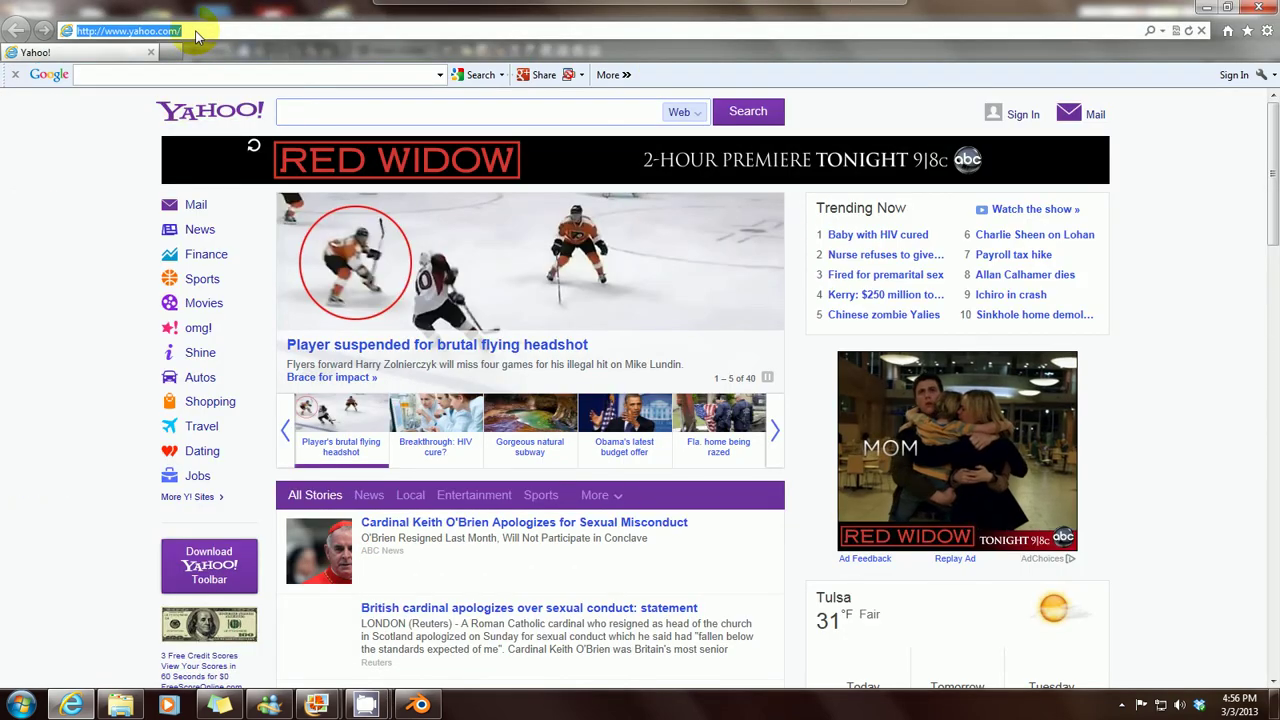
pyautogui.write('cg')
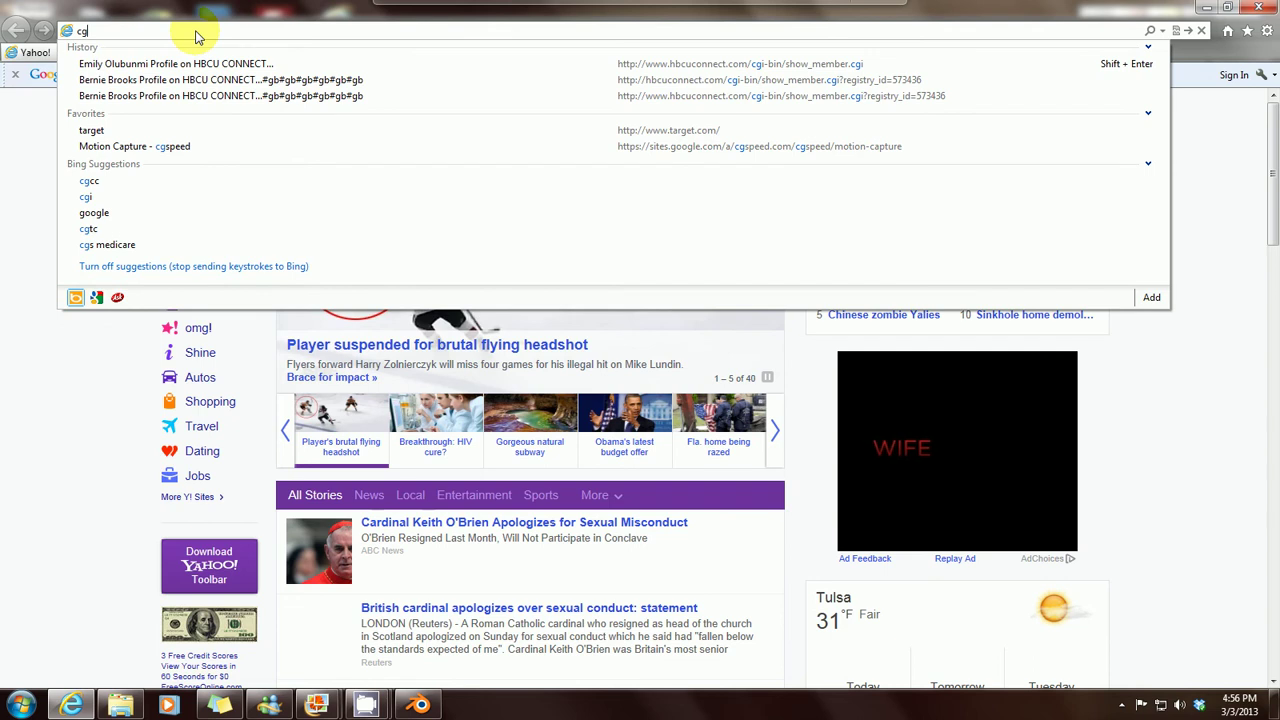
pyautogui.write('t')
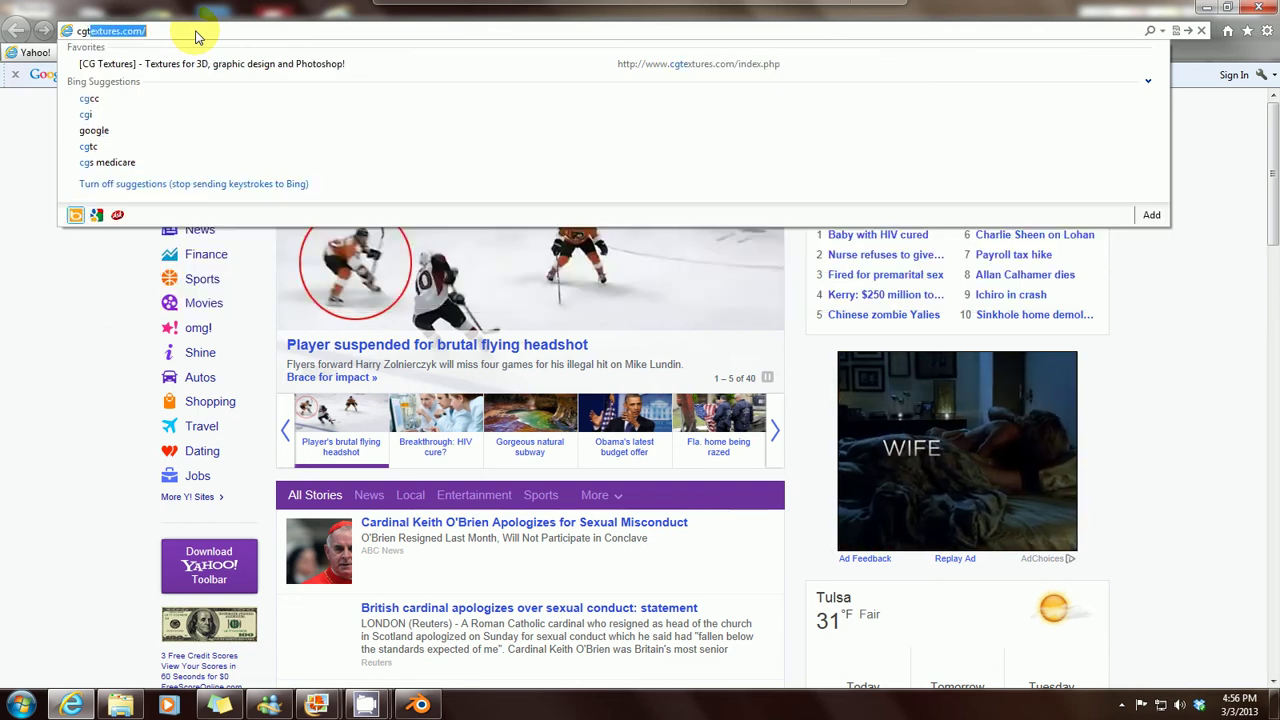
pyautogui.write('e')
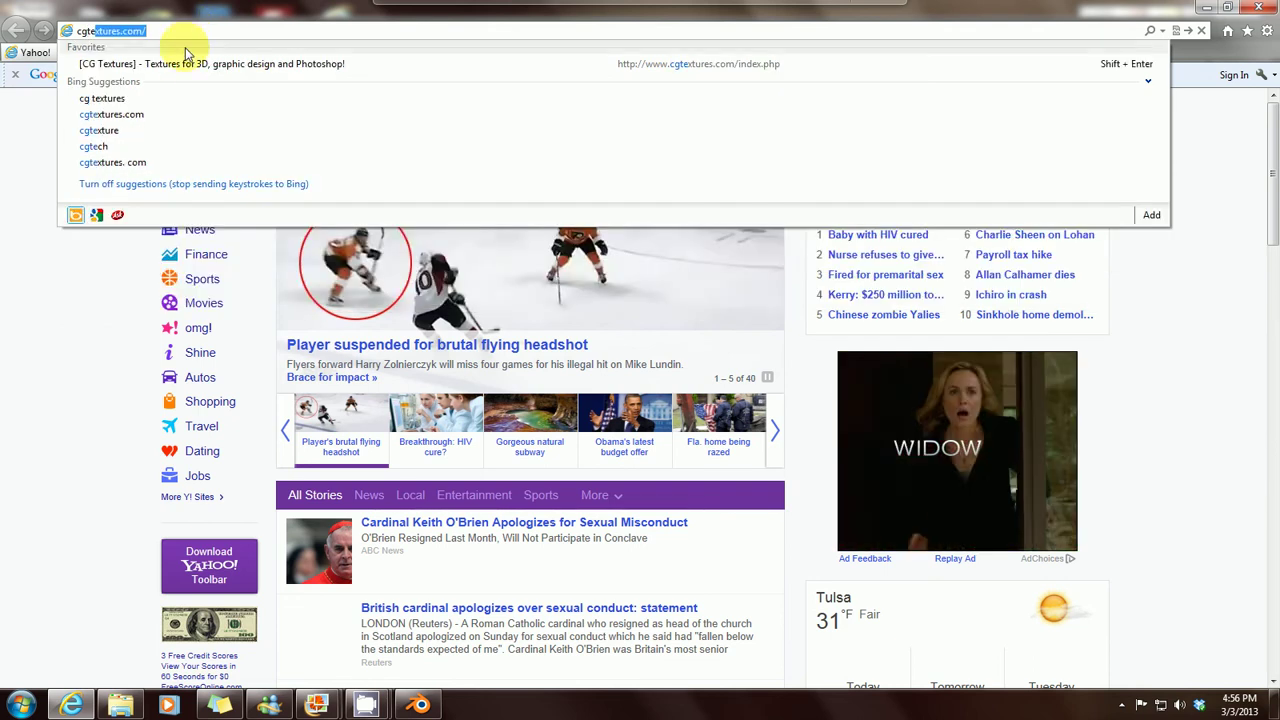
pyautogui.click(180, 63)
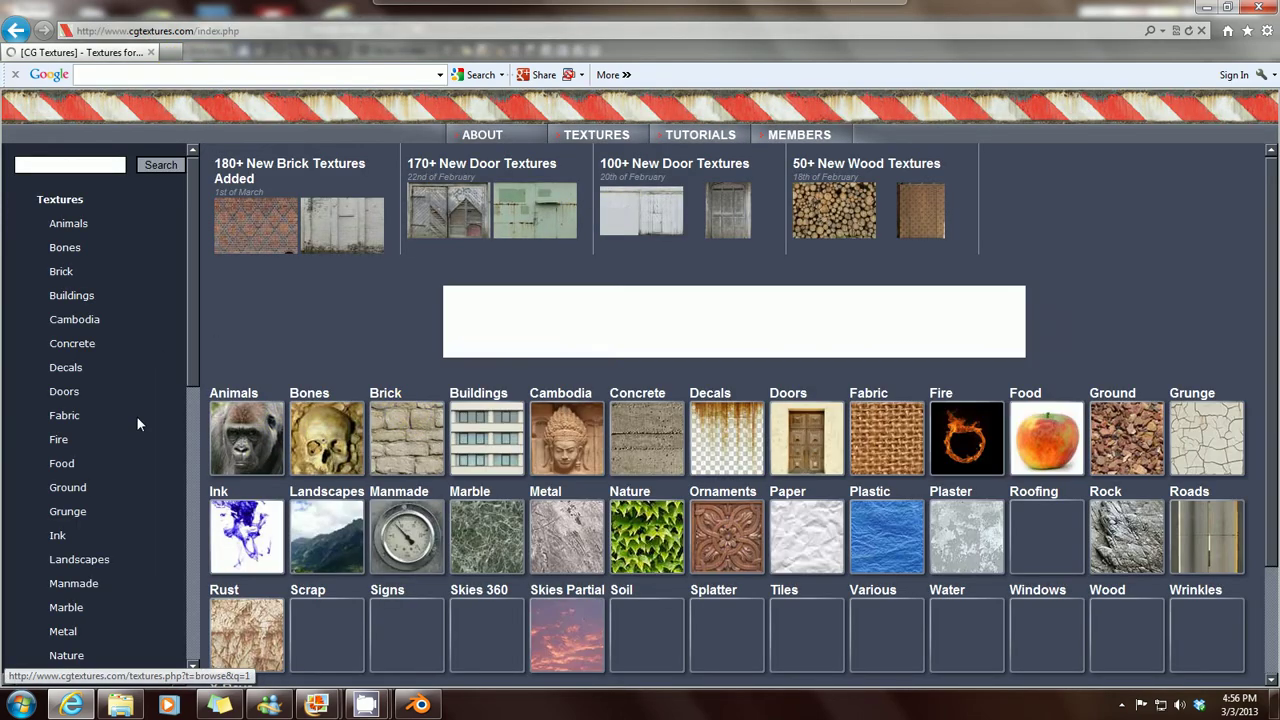
# Step: Find the Wood category among the site's textures and open its Fine Wood sub-category
pyautogui.scroll(-3, 509, 470)
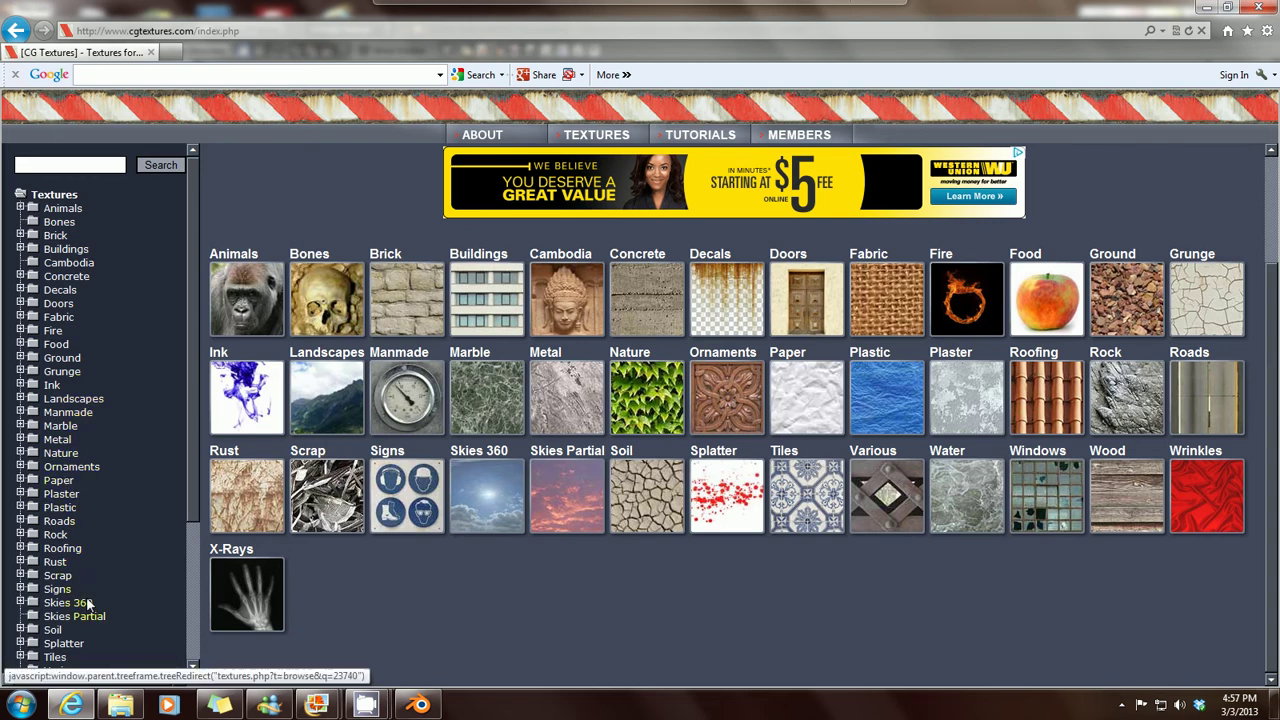
pyautogui.scroll(-2, 89, 590)
pyautogui.scroll(-2, 88, 590)
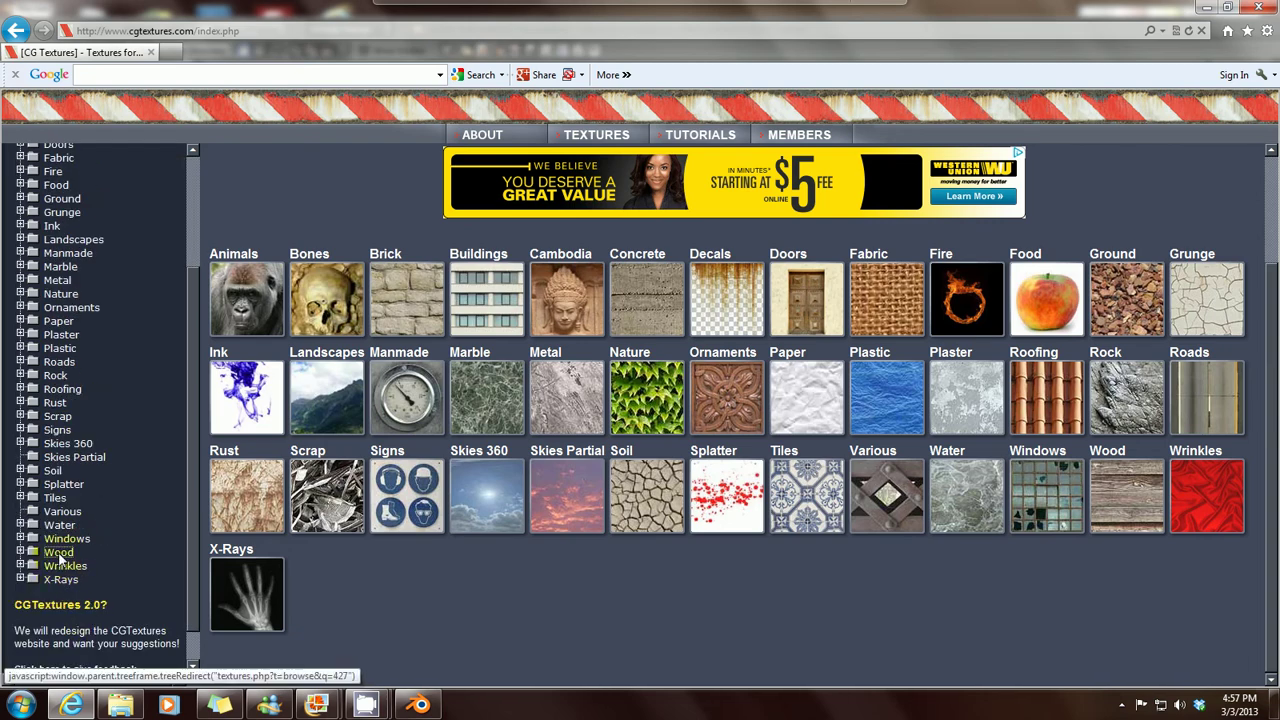
pyautogui.click(58, 552)
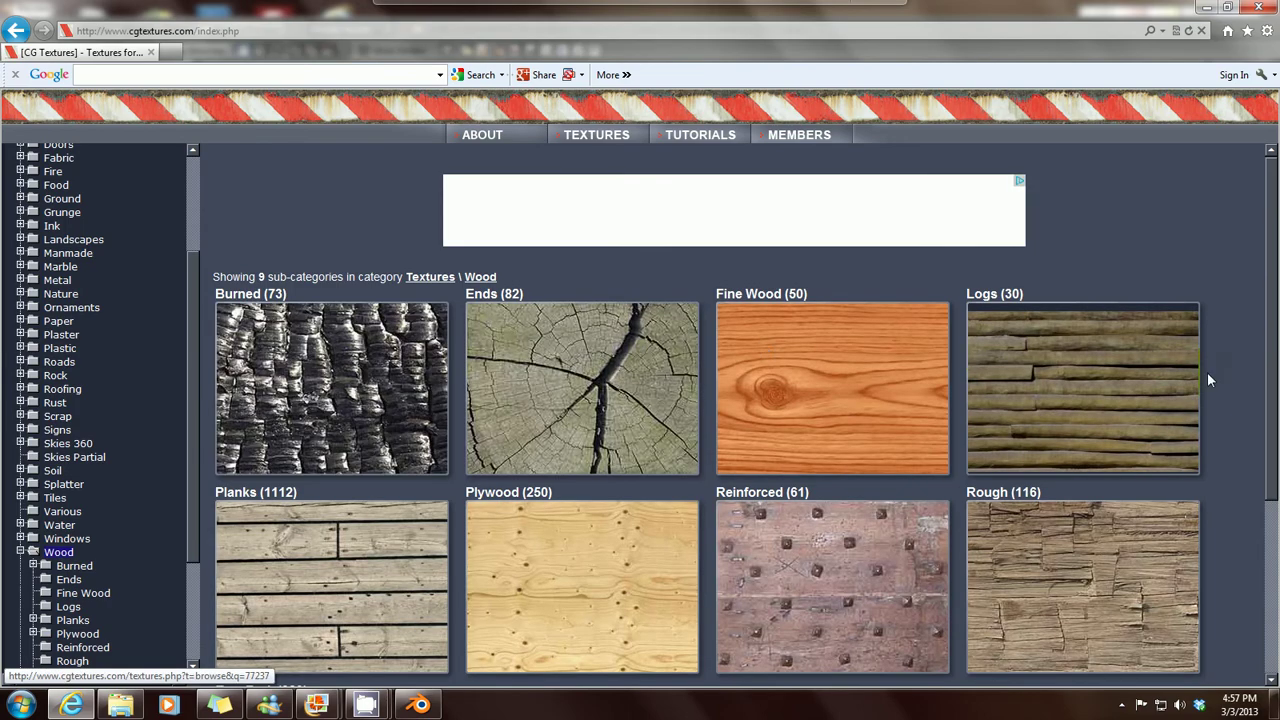
pyautogui.scroll(-3, 1215, 400)
pyautogui.scroll(5, 1158, 450)
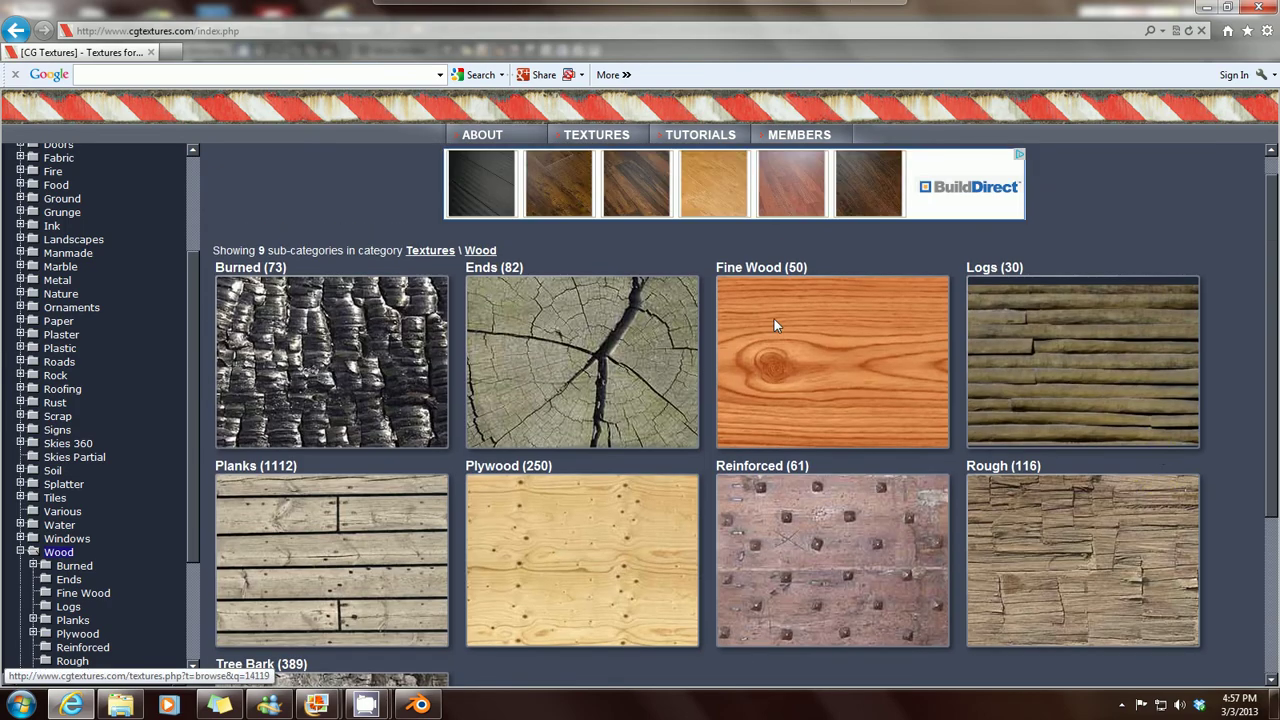
pyautogui.click(777, 272)
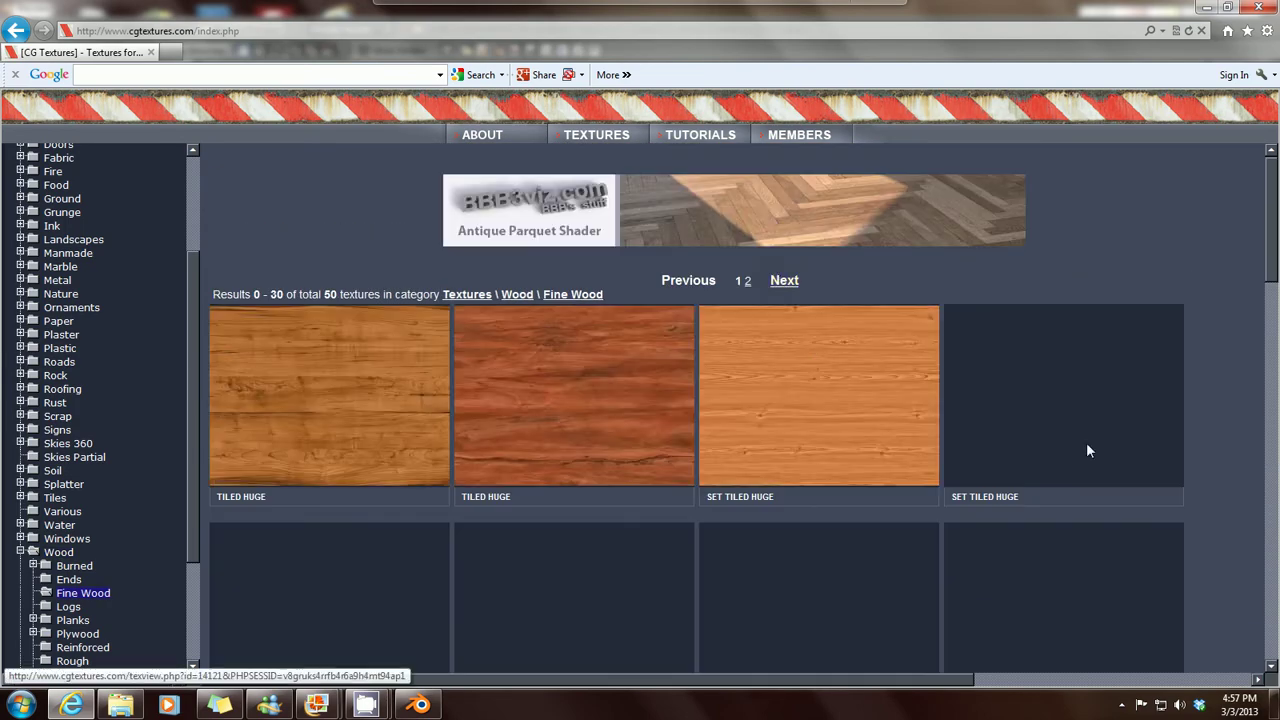
# Step: Look through both pages of Fine Wood textures, then close the browser and return to Blender's image file selection
pyautogui.scroll(-6, 1152, 458)
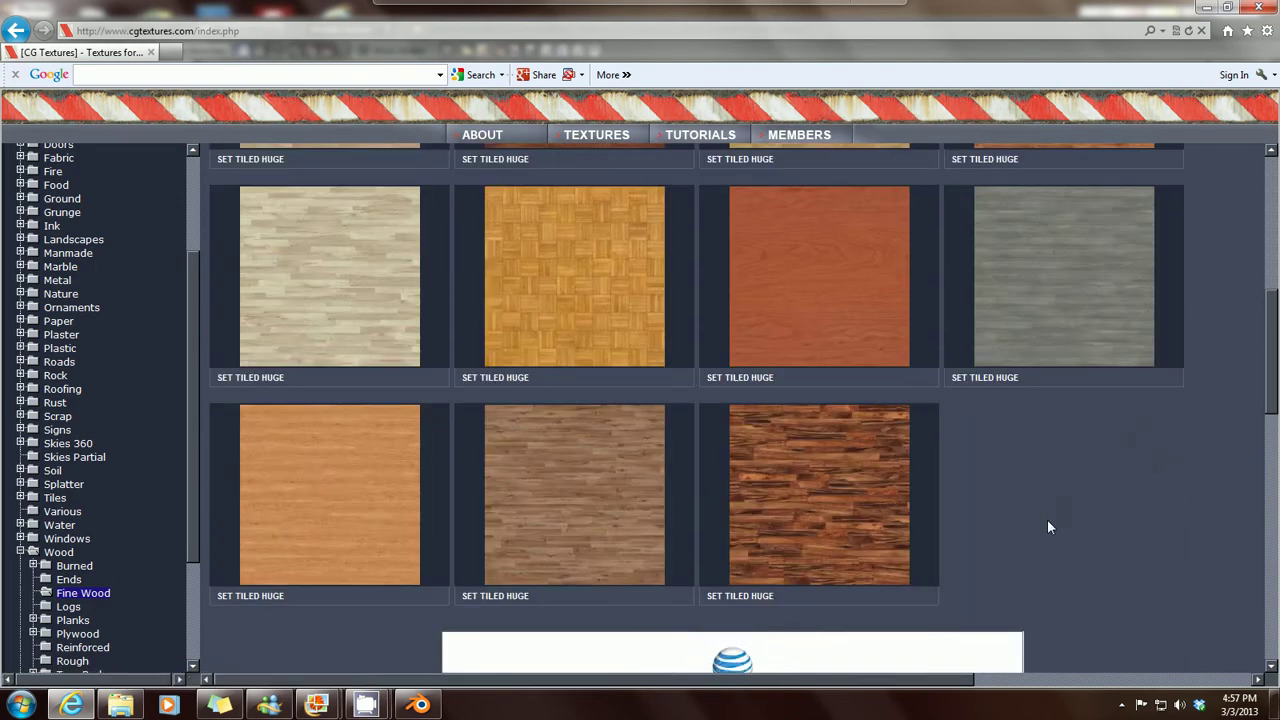
pyautogui.scroll(-2, 1062, 524)
pyautogui.scroll(-3, 1129, 498)
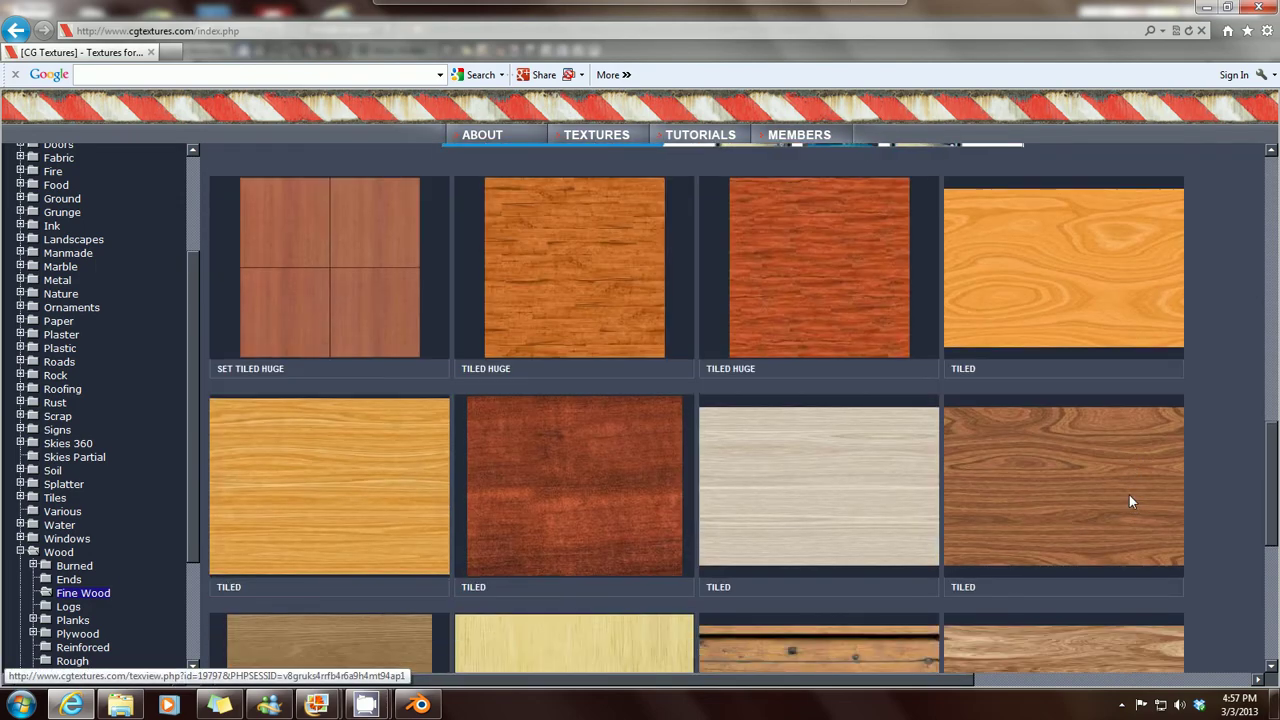
pyautogui.scroll(-3, 1130, 495)
pyautogui.scroll(-2, 1136, 497)
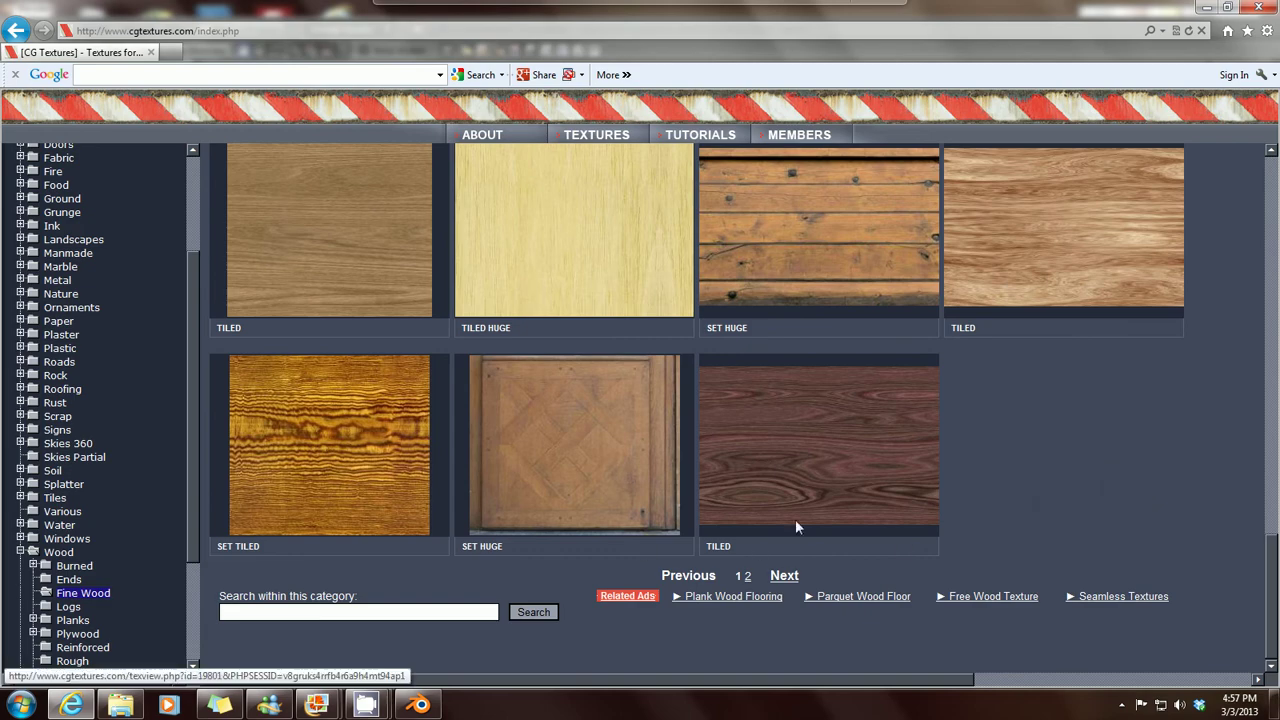
pyautogui.click(786, 578)
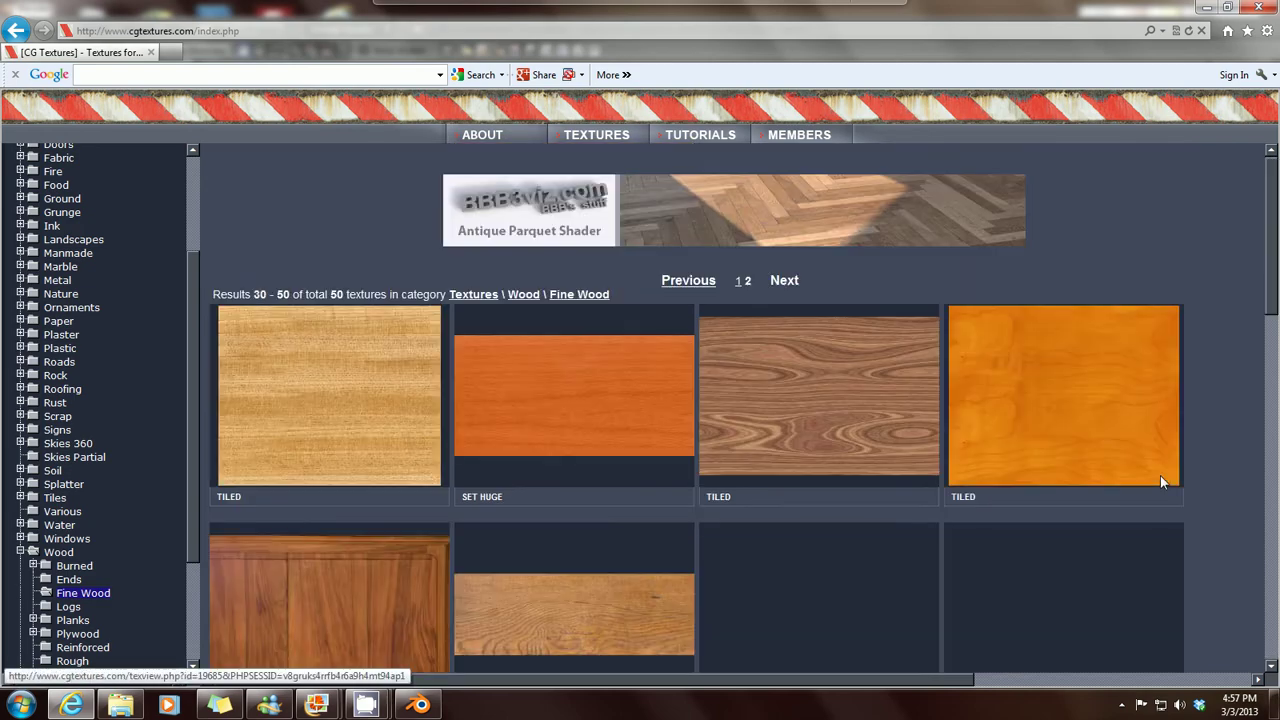
pyautogui.scroll(-5, 1238, 424)
pyautogui.scroll(-8, 1238, 424)
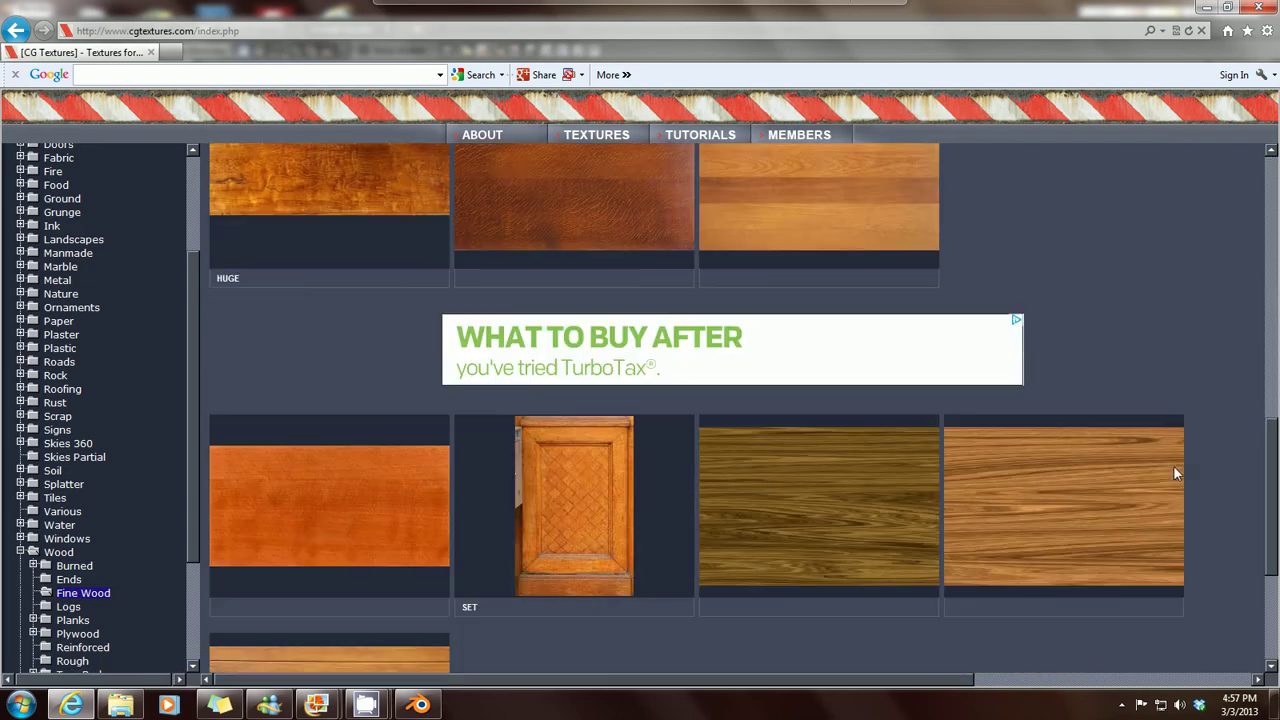
pyautogui.scroll(10, 1083, 475)
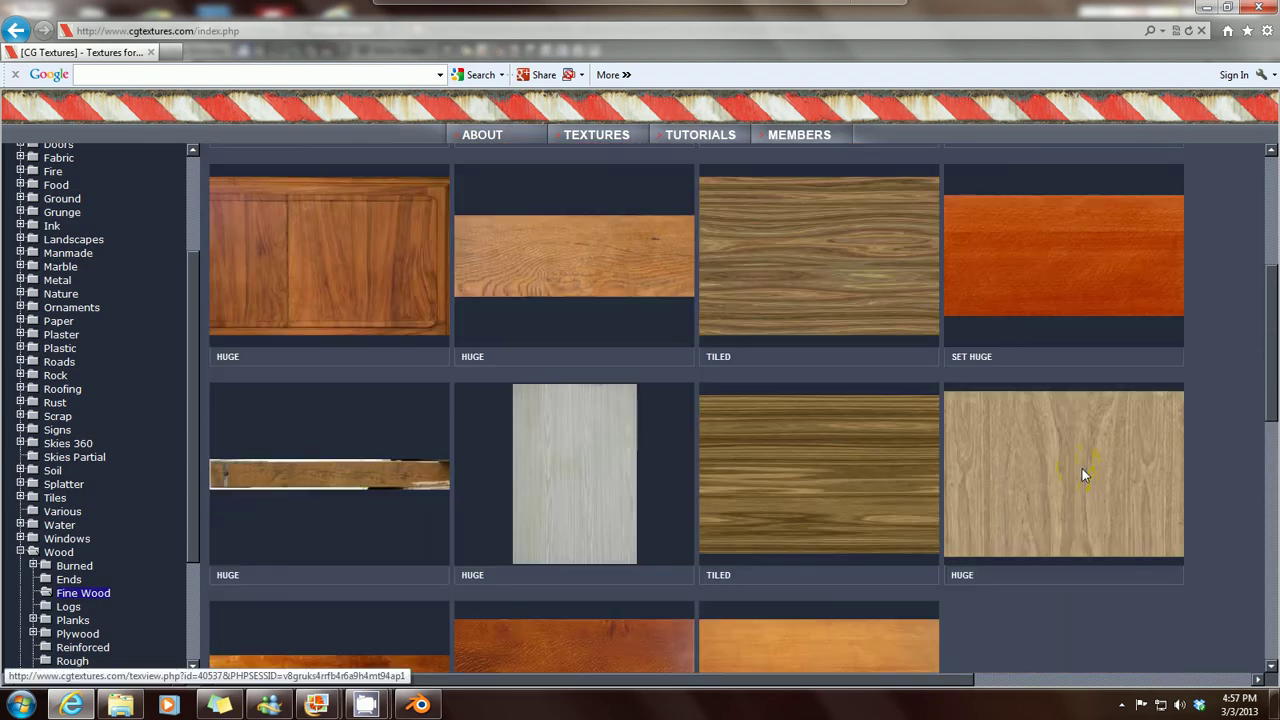
pyautogui.scroll(1, 1081, 467)
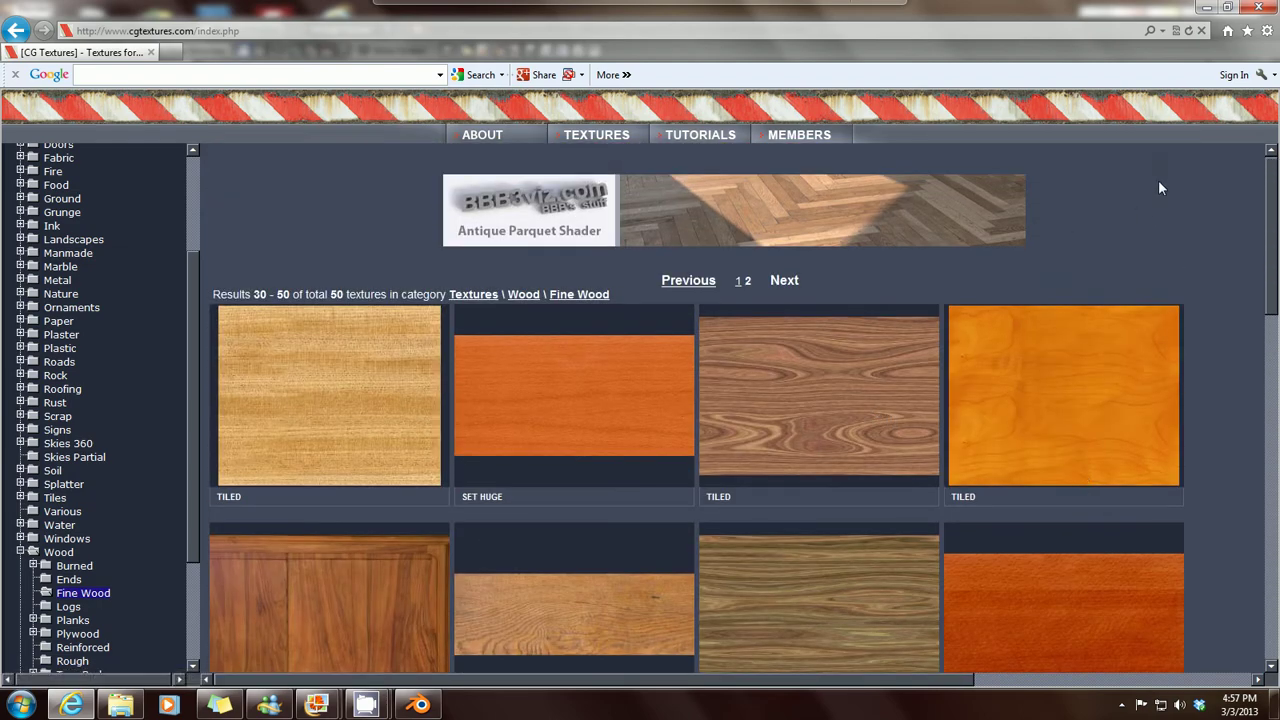
pyautogui.click(1265, 10)
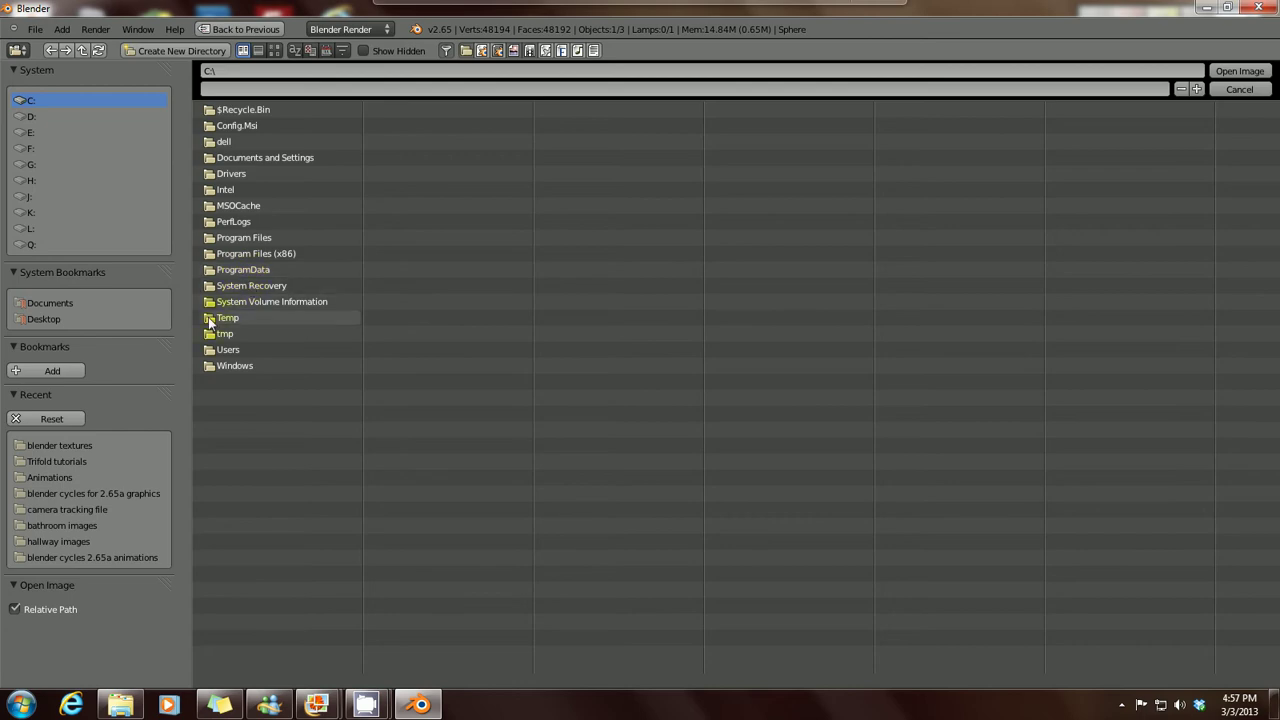
# Step: Open the recent blender textures folder with image thumbnails and look through it for wood textures
pyautogui.click(53, 448)
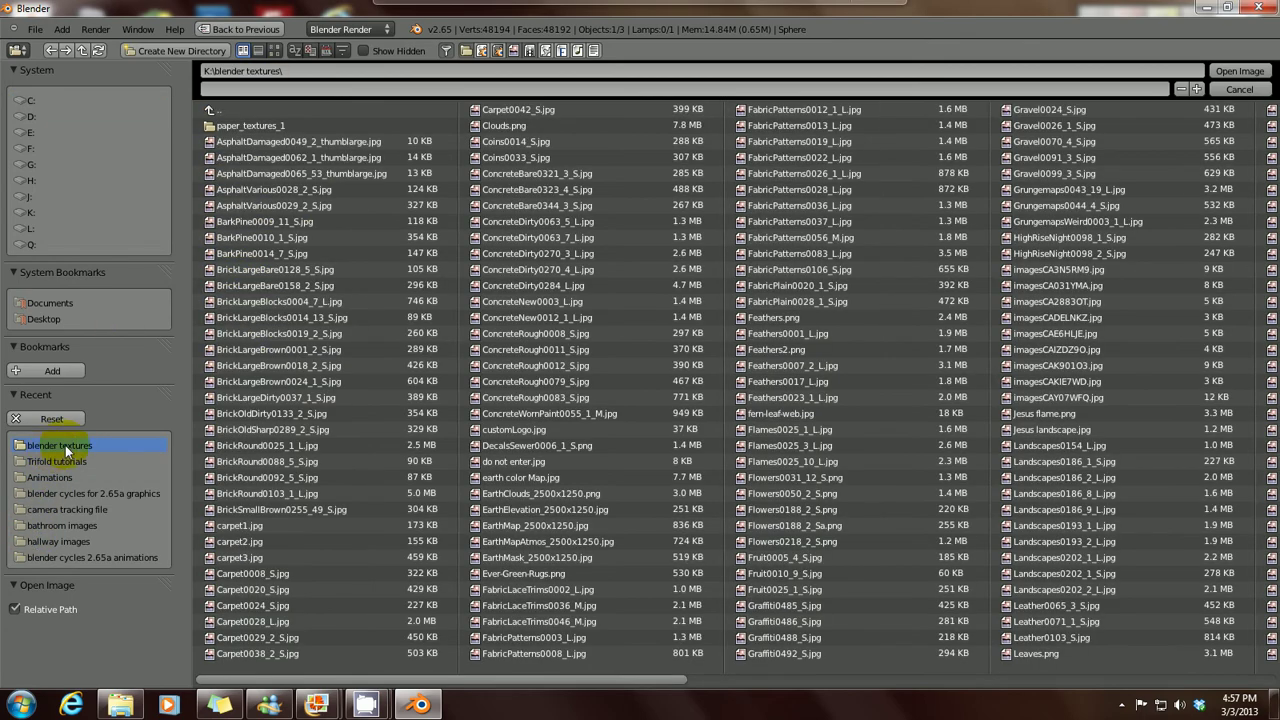
pyautogui.click(275, 51)
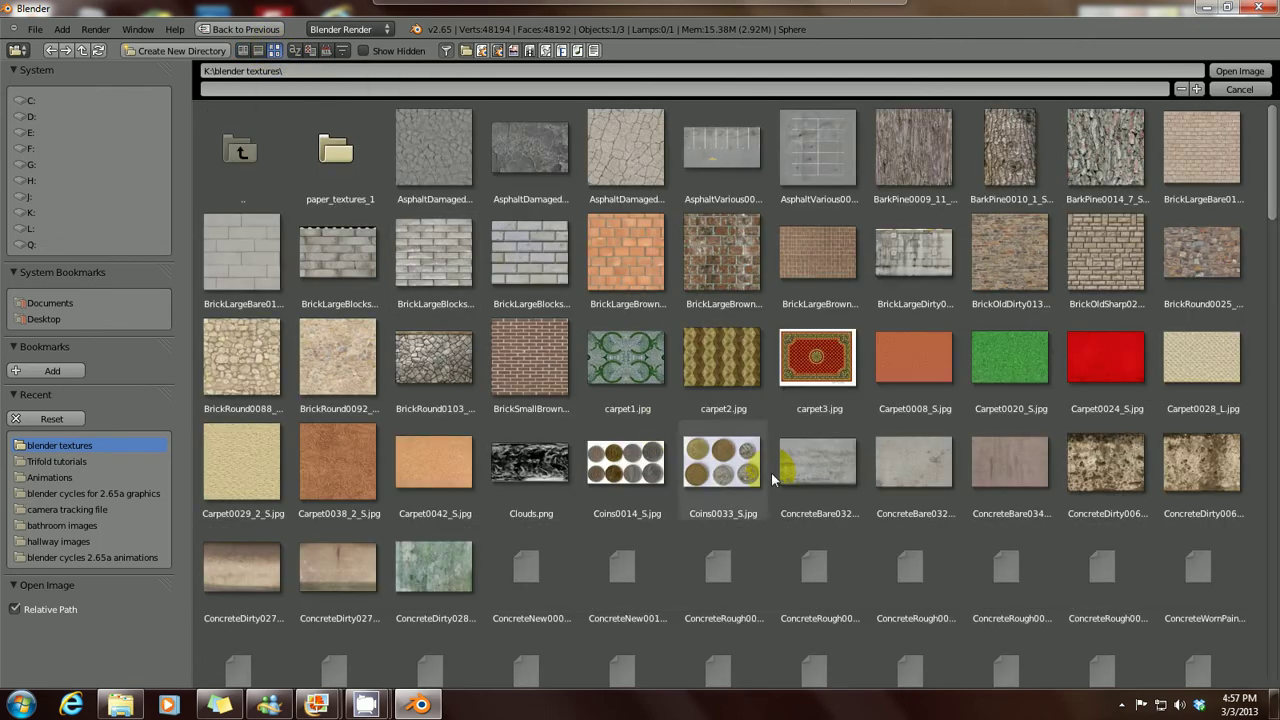
pyautogui.scroll(-10, 818, 443)
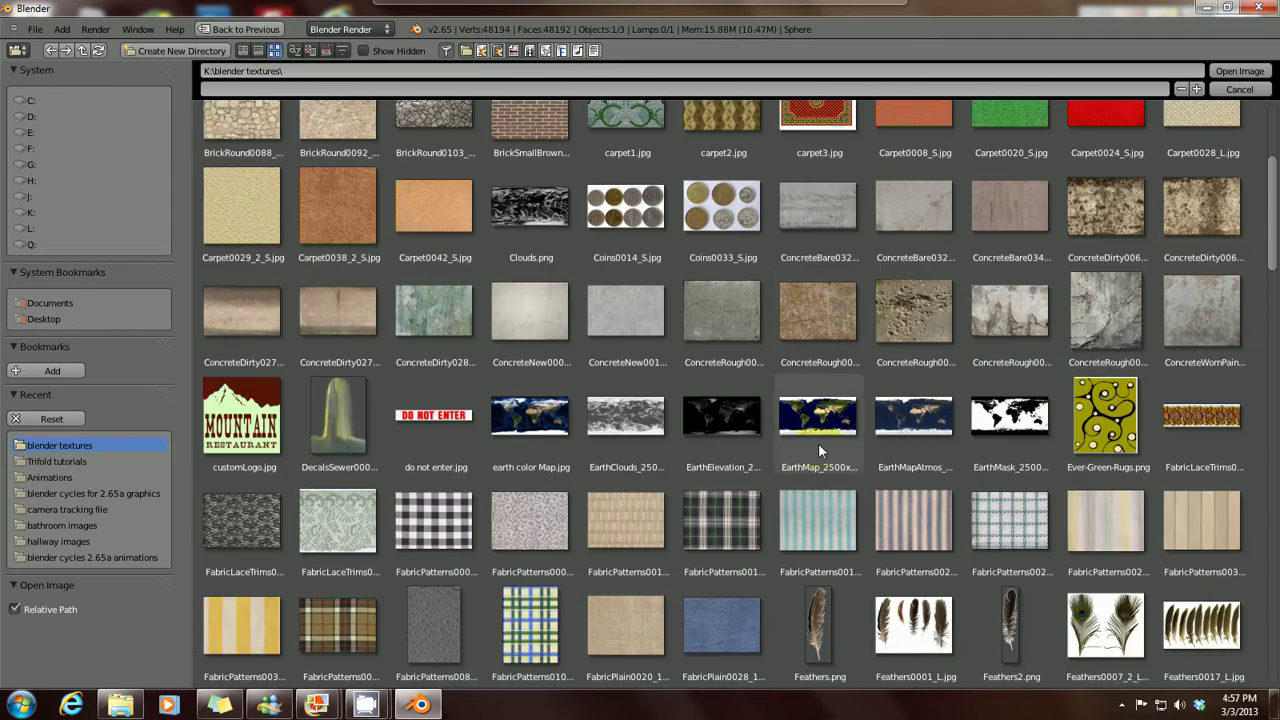
pyautogui.scroll(-4, 818, 446)
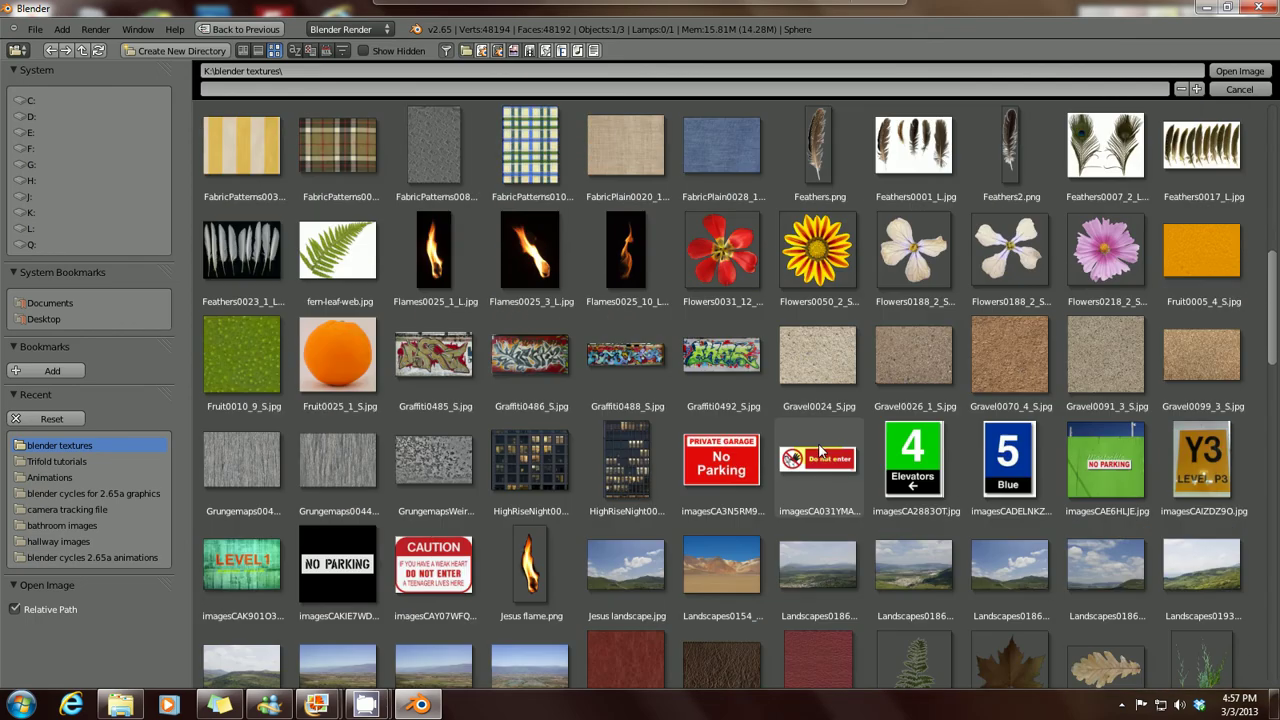
pyautogui.scroll(-3, 735, 484)
pyautogui.scroll(-11, 735, 484)
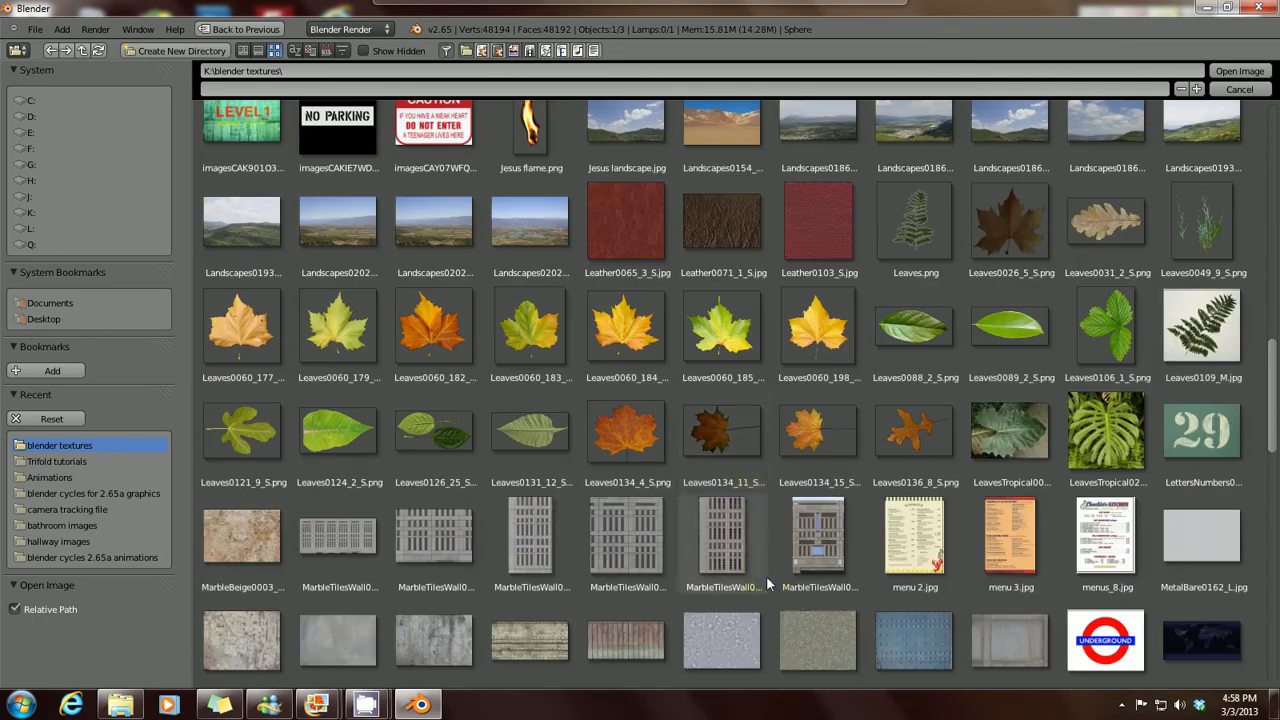
pyautogui.scroll(-8, 749, 573)
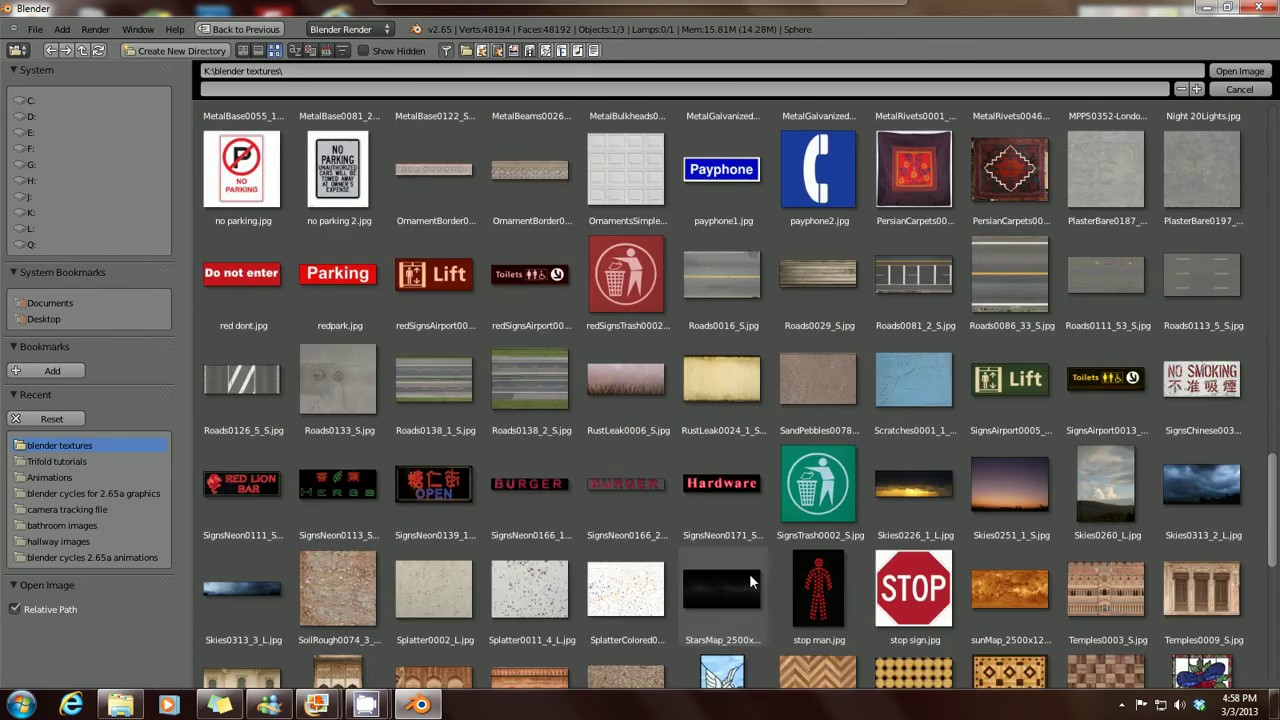
pyautogui.scroll(-1, 749, 573)
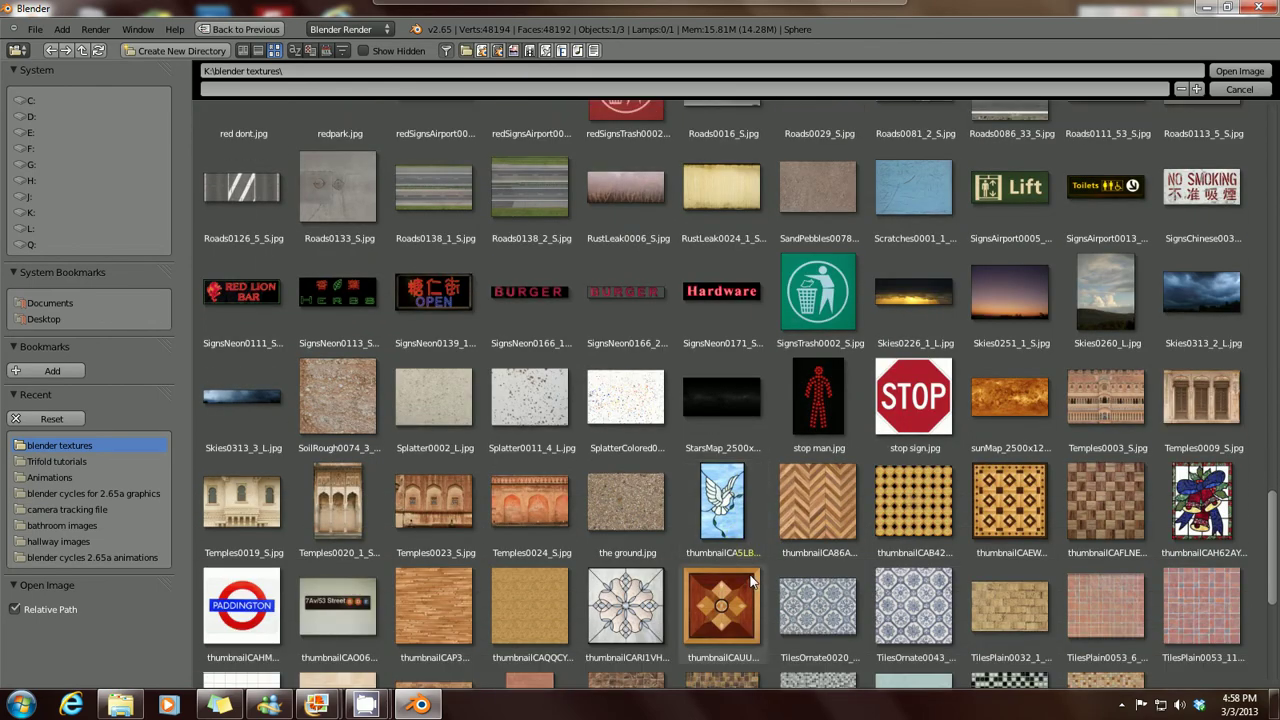
pyautogui.scroll(-2, 749, 573)
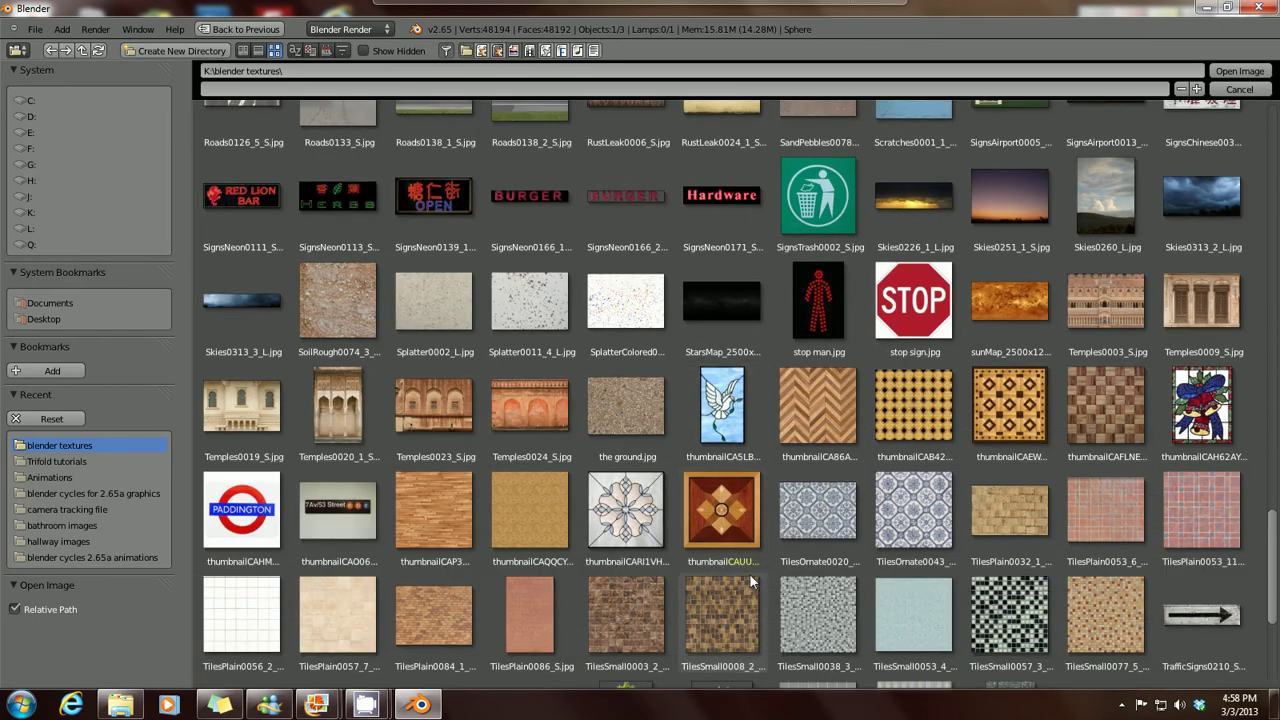
pyautogui.scroll(-2, 749, 573)
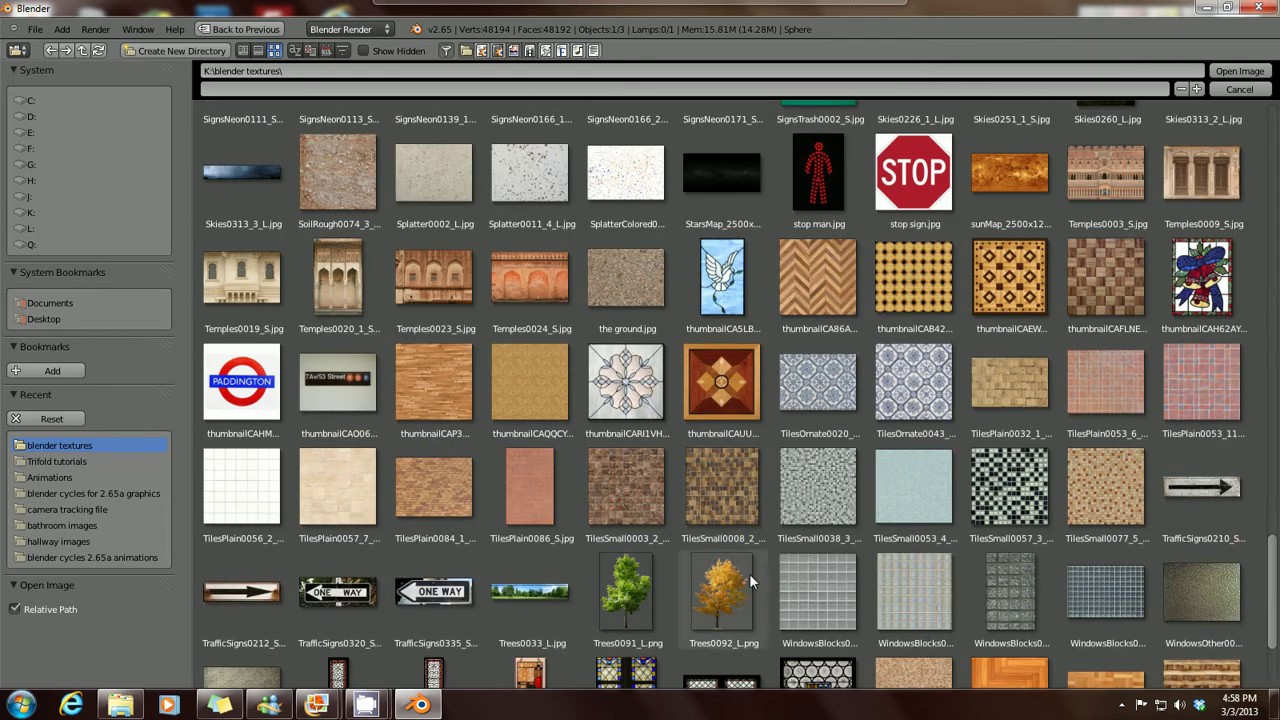
pyautogui.scroll(-2, 749, 573)
pyautogui.scroll(-2, 835, 588)
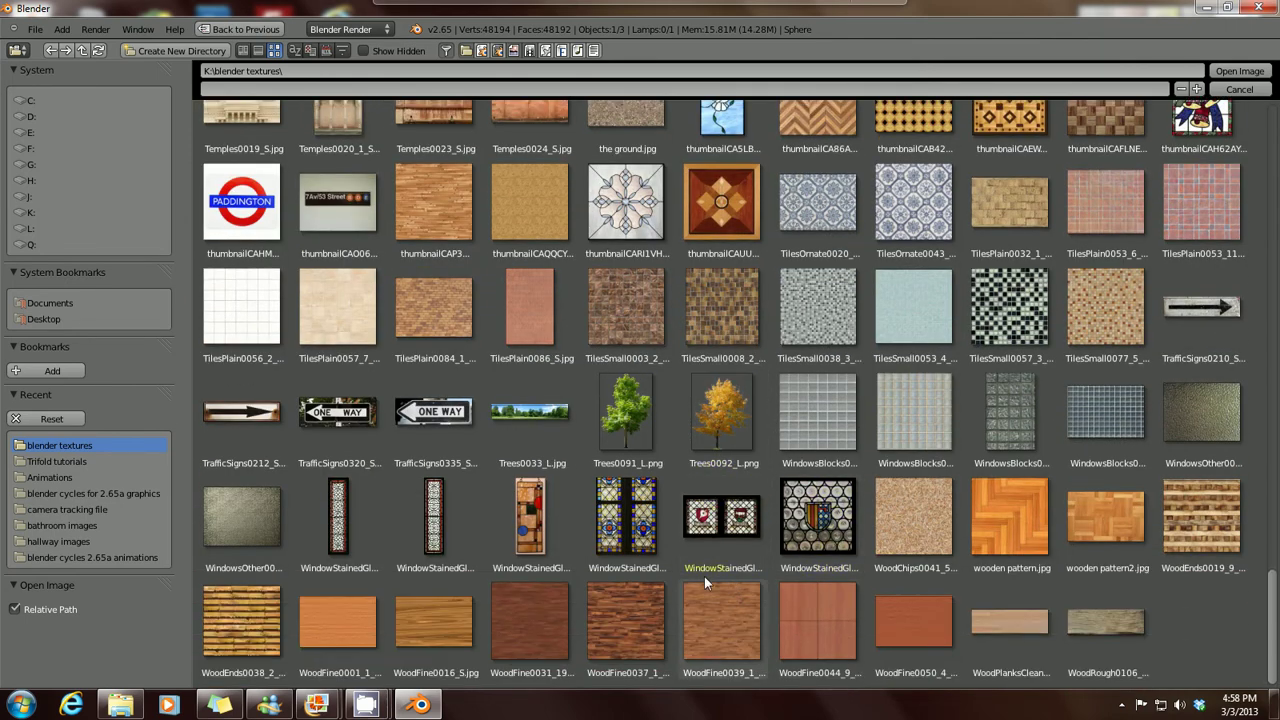
pyautogui.scroll(1, 750, 557)
pyautogui.scroll(3, 768, 554)
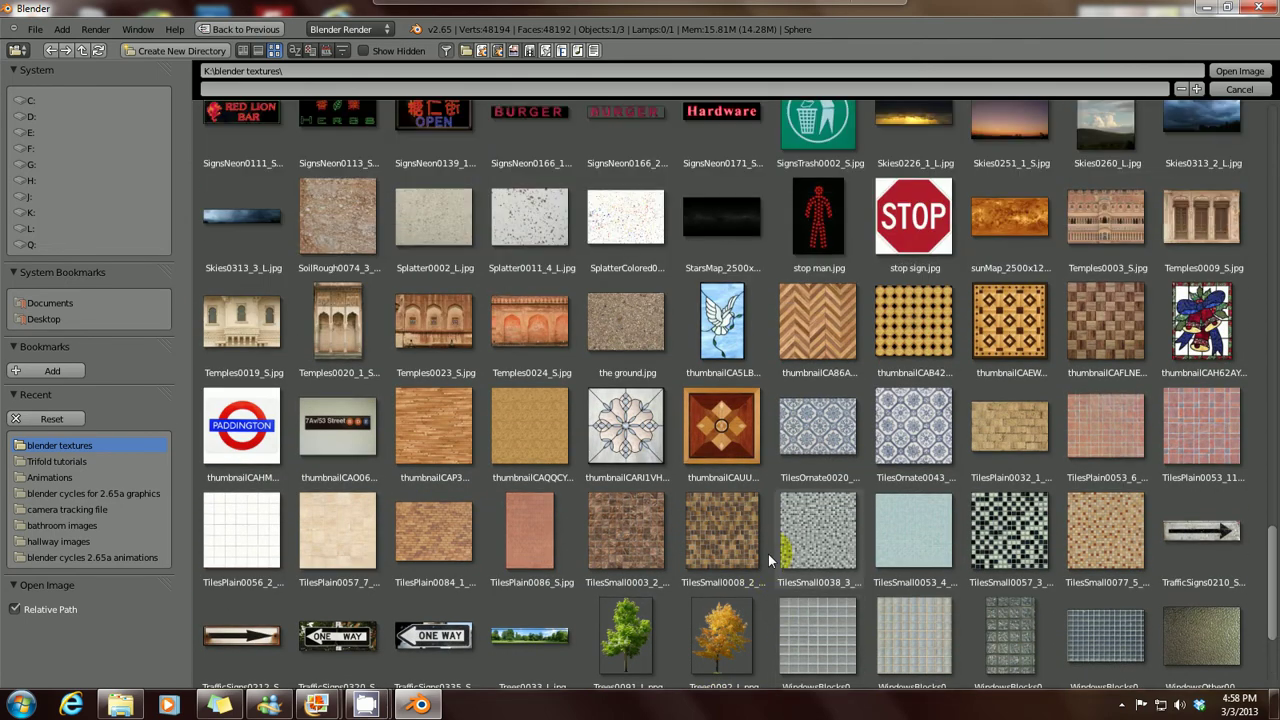
# Step: Load thumbnailCAFLNEKL.jpg as the bowl's texture image and preview the material on the monkey shape
pyautogui.click(1094, 310)
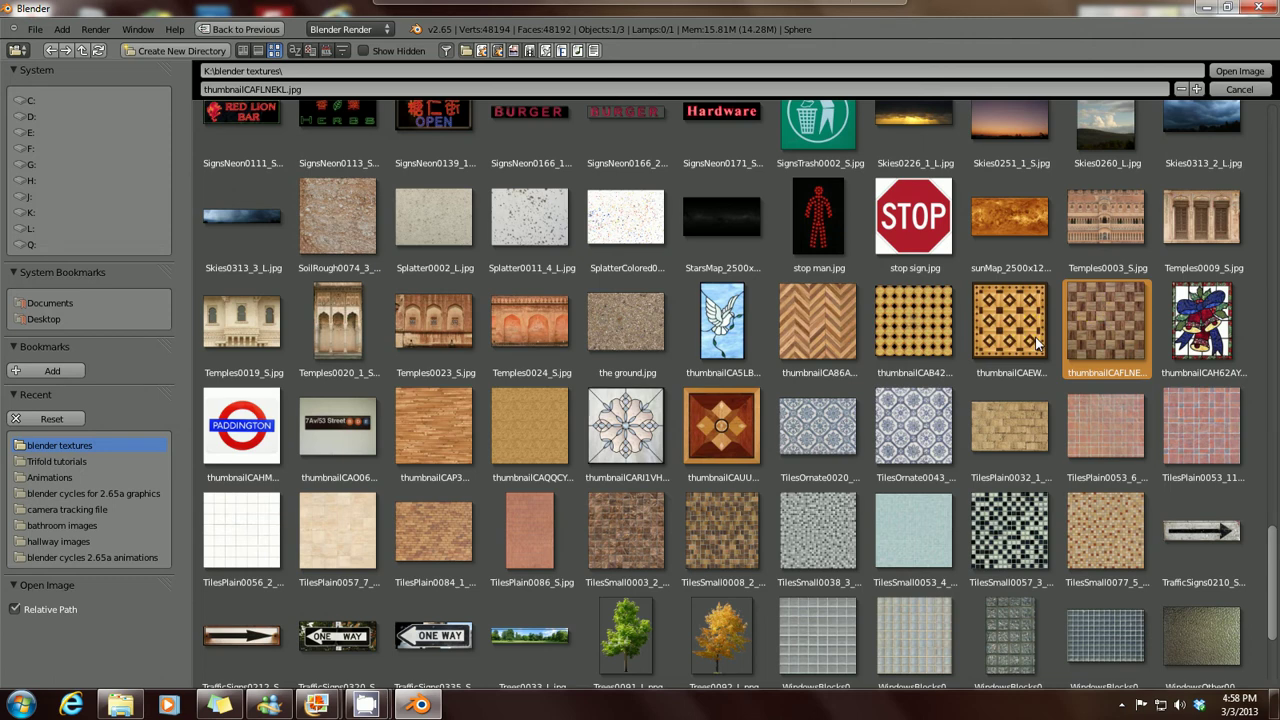
pyautogui.click(840, 445)
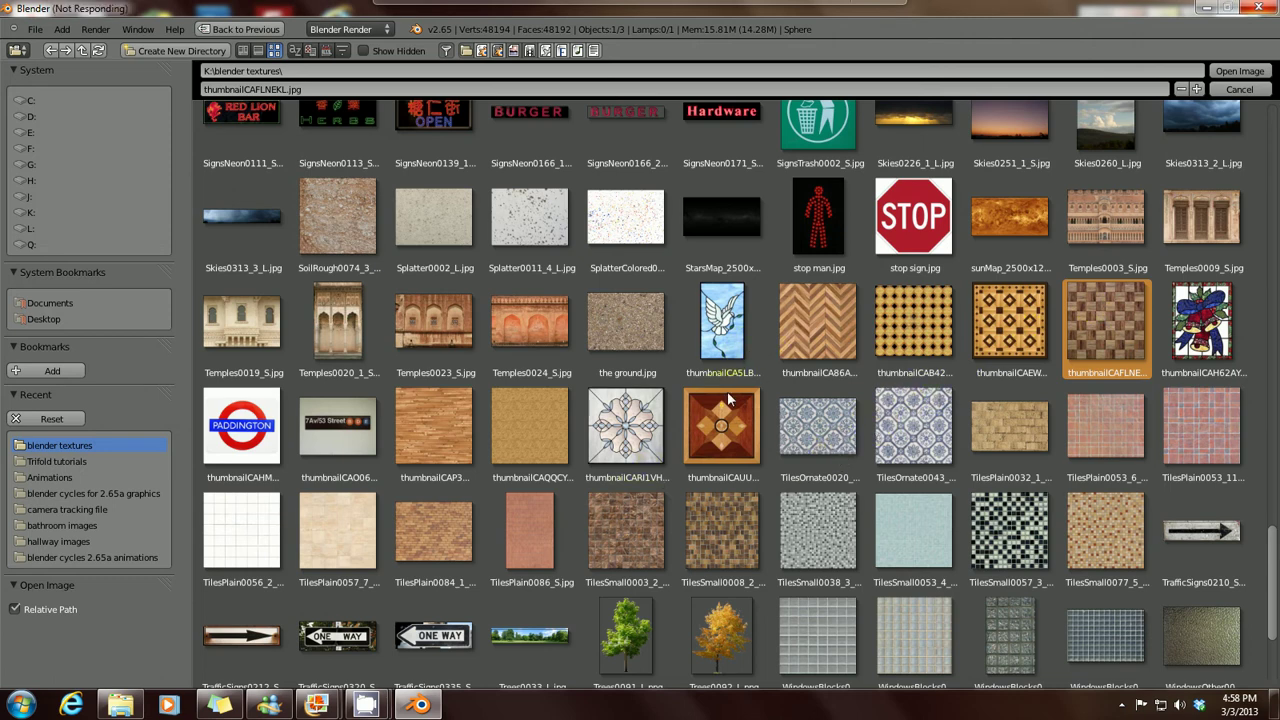
pyautogui.click(652, 410)
pyautogui.click(628, 390)
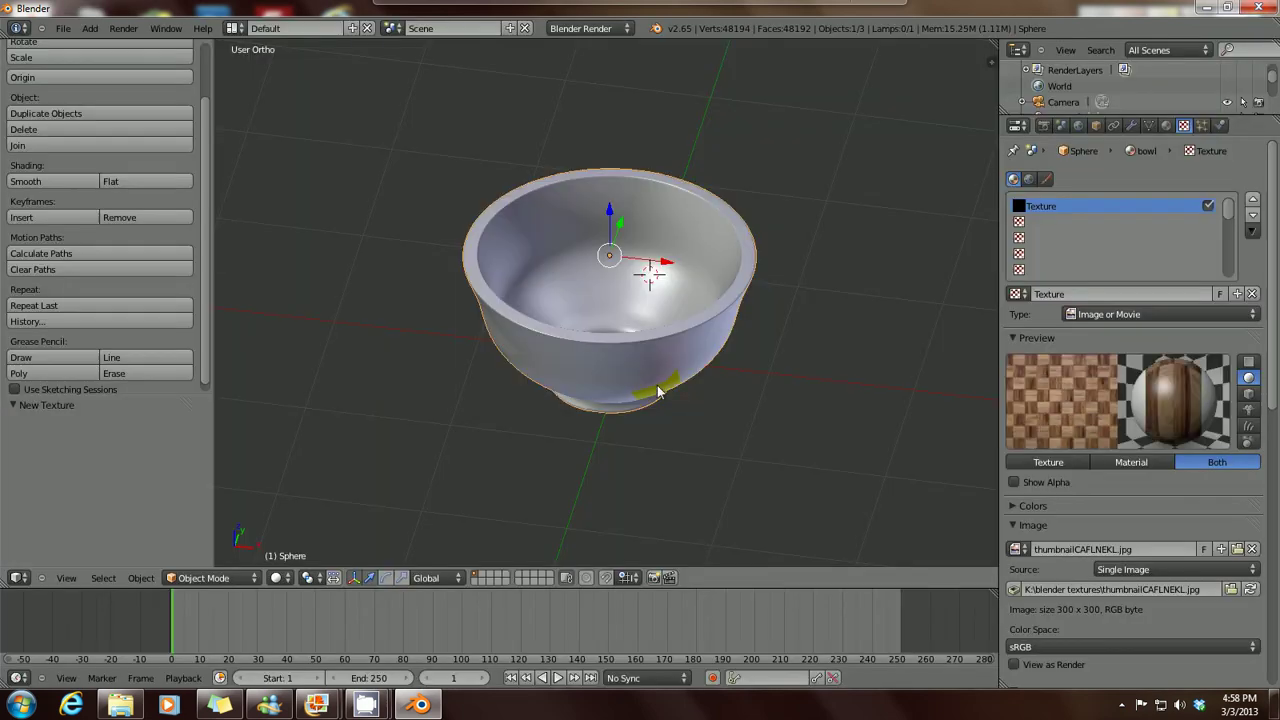
pyautogui.click(1249, 411)
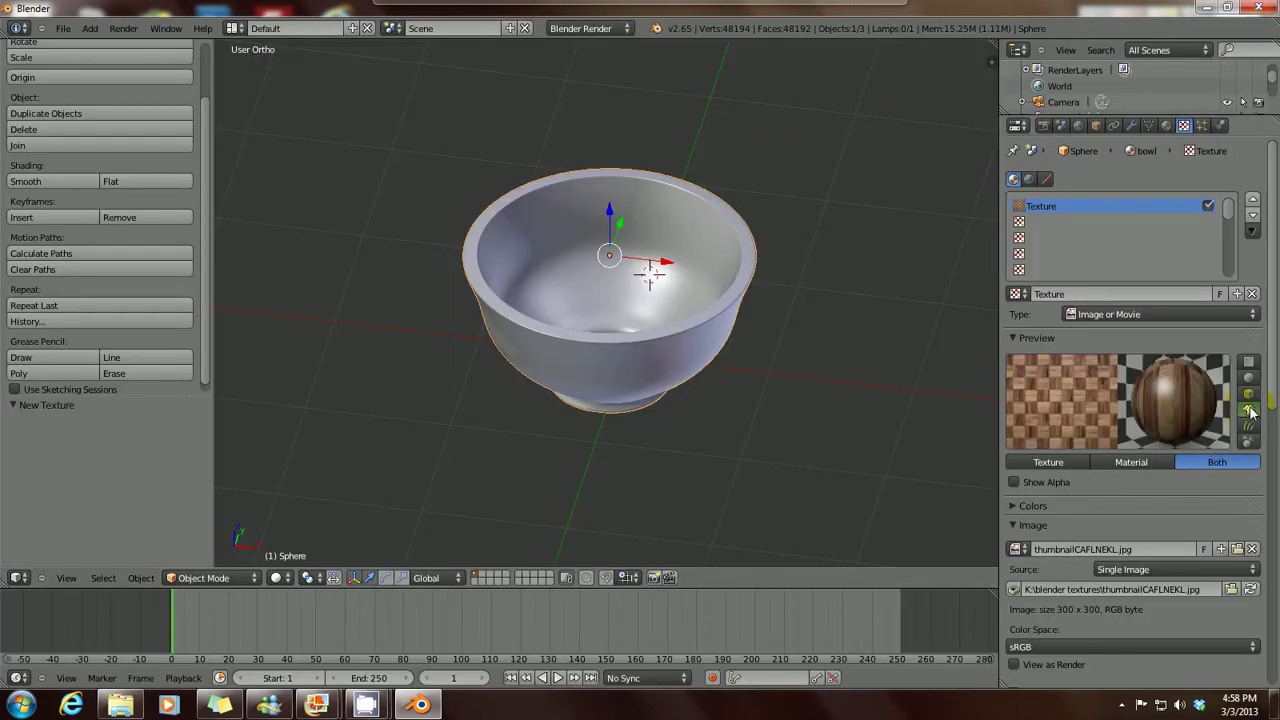
pyautogui.click(1245, 410)
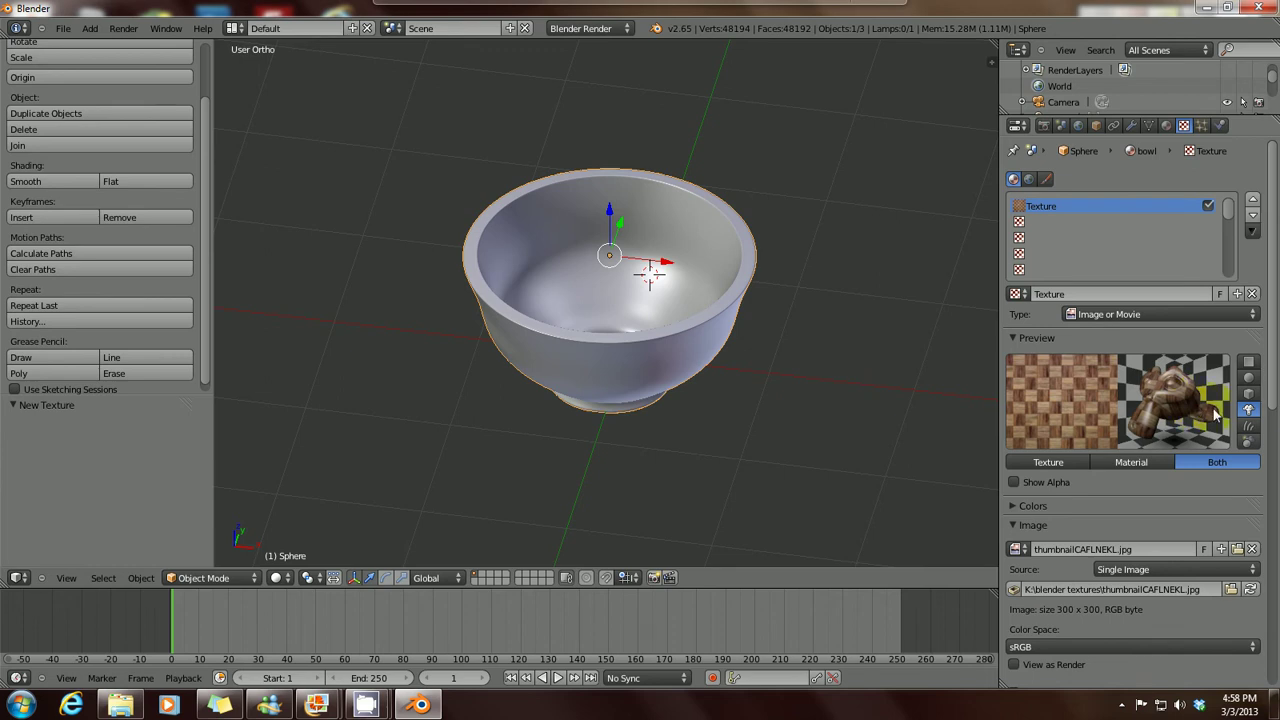
# Step: In top view, move the camera about -7.426 along X and rotate it about 46.23° to face the bowl
pyautogui.rightClick(668, 285)
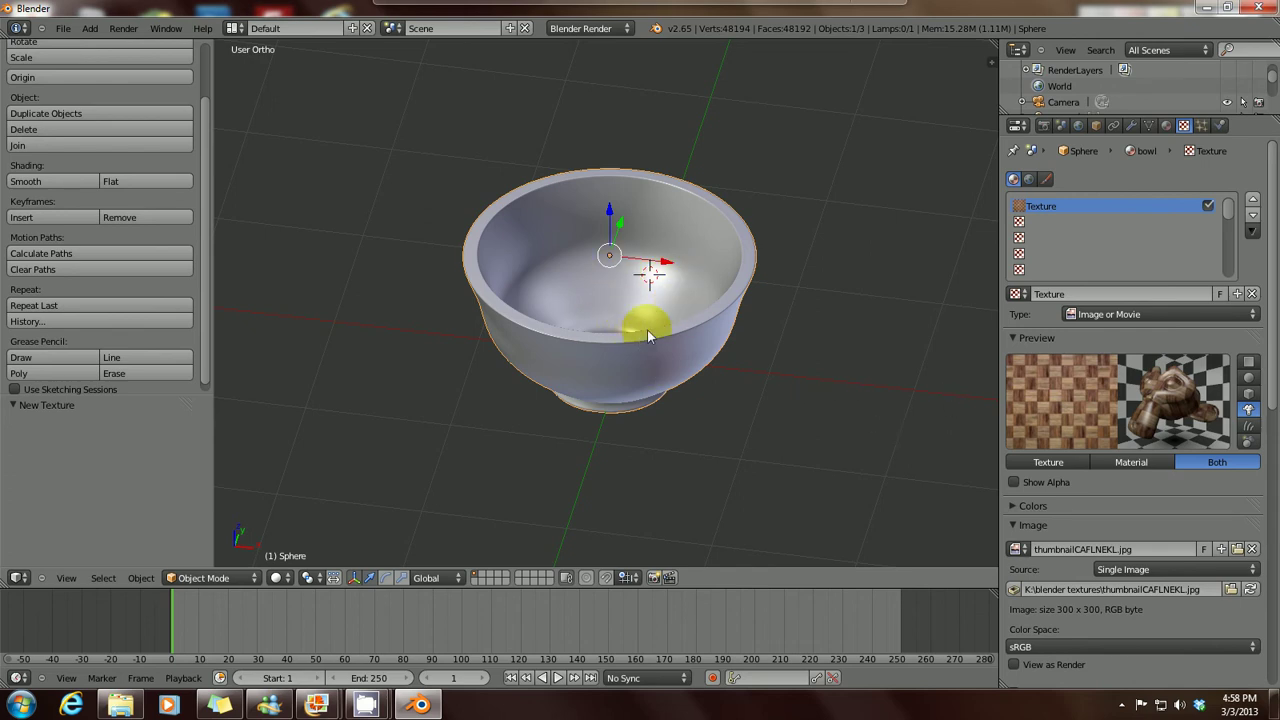
pyautogui.scroll(-6, 629, 326)
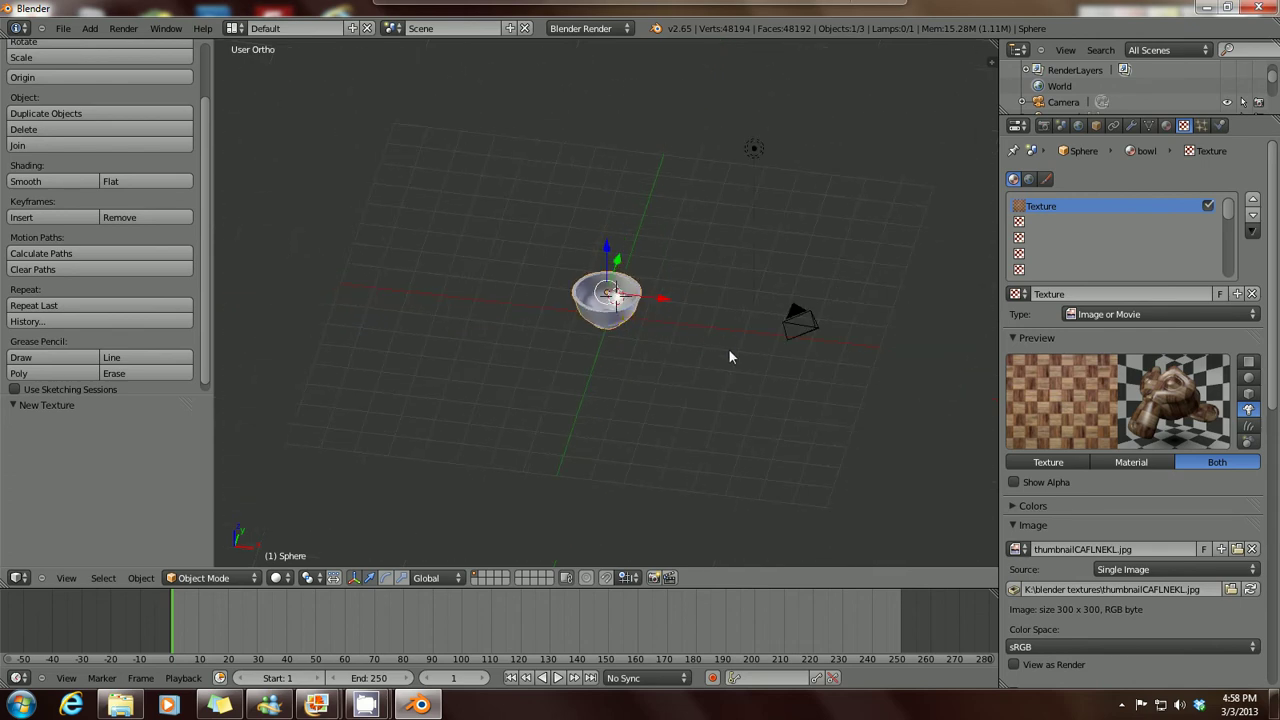
pyautogui.rightClick(812, 326)
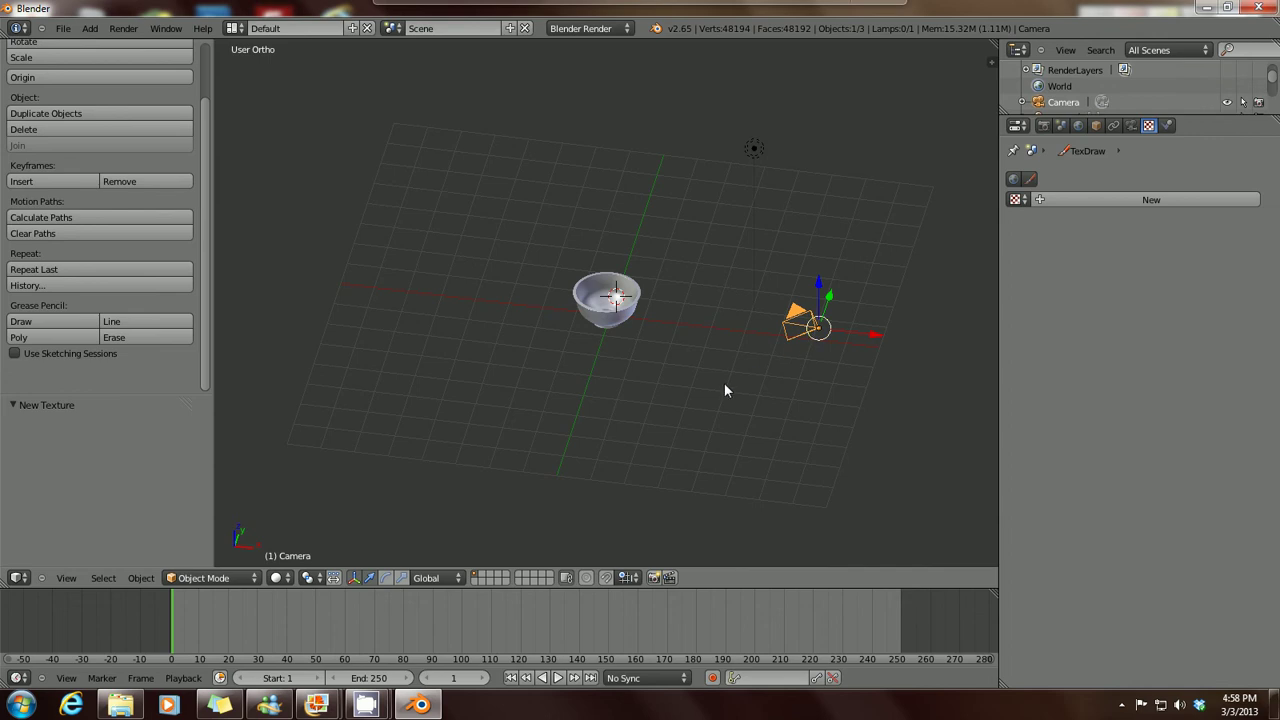
pyautogui.press('KP_7')
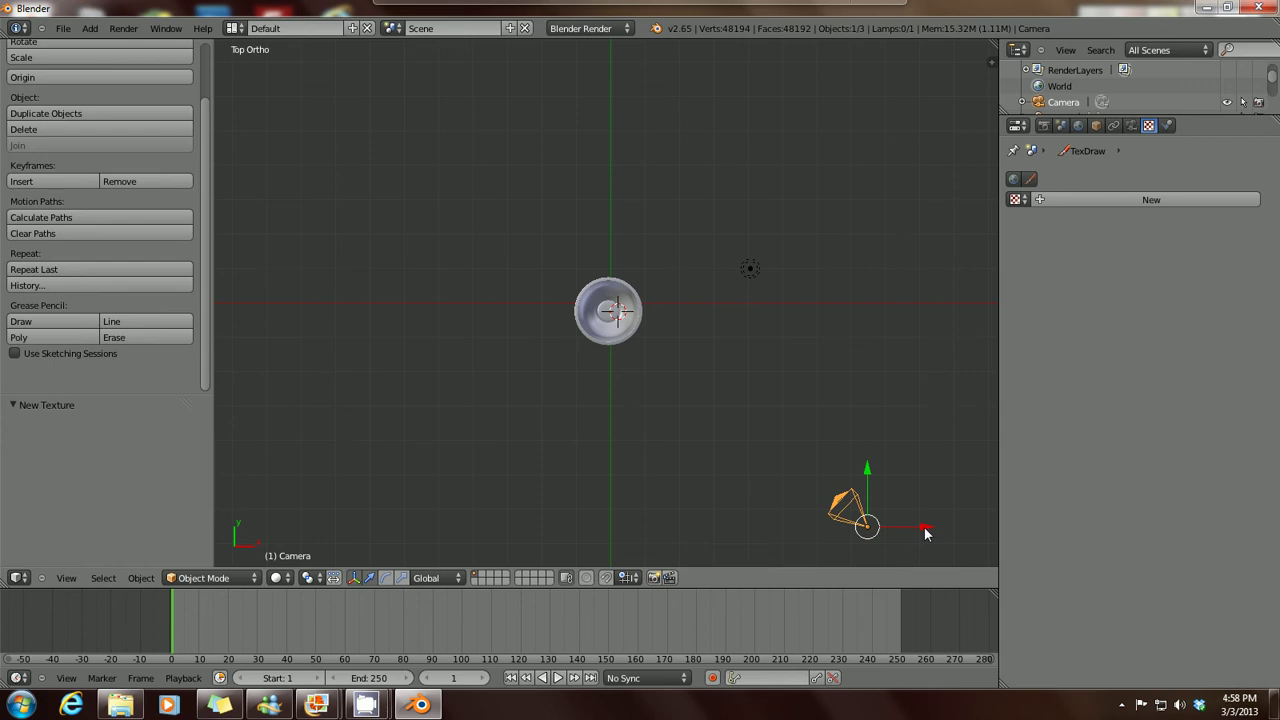
pyautogui.moveTo(924, 528); pyautogui.dragTo(665, 505)
pyautogui.press('r')
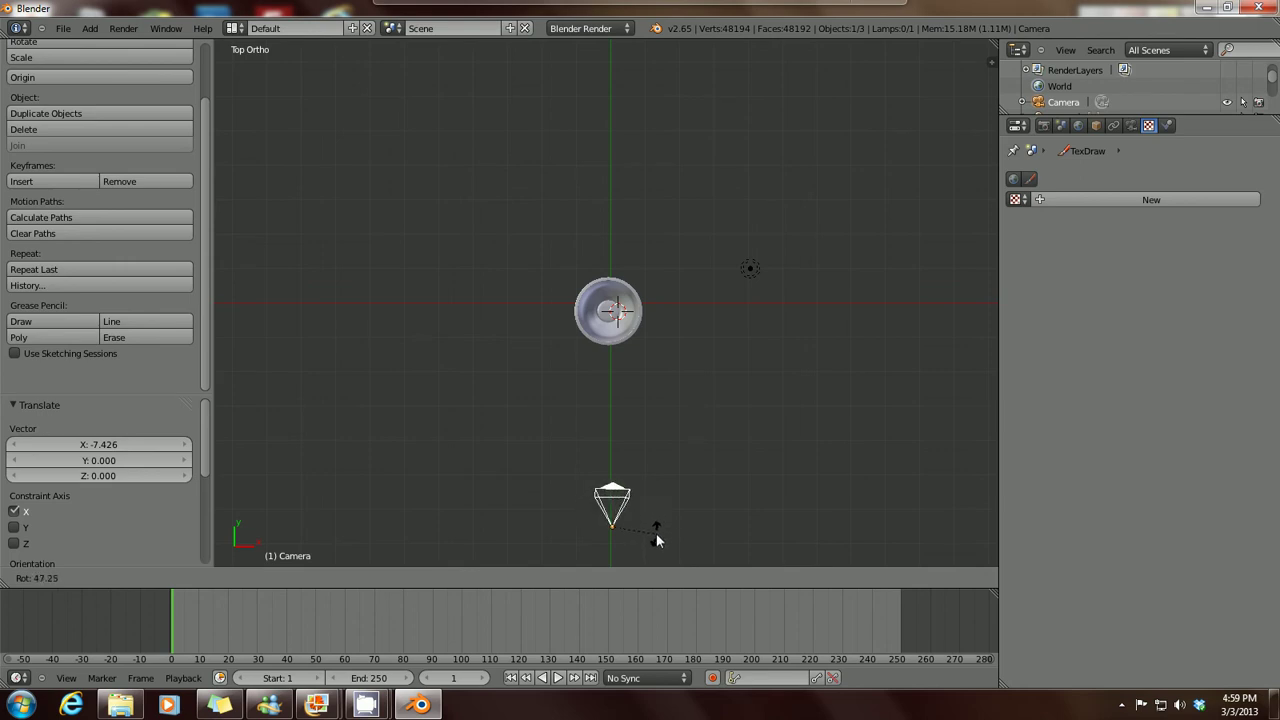
pyautogui.click(656, 540)
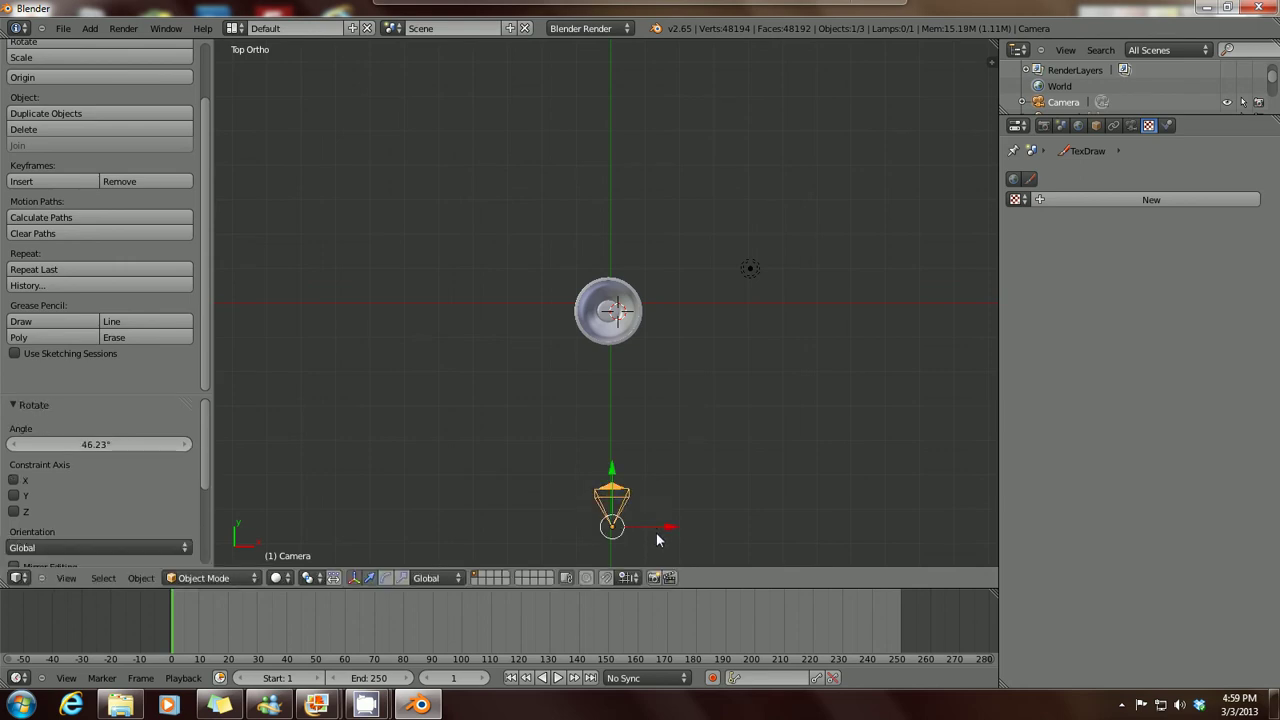
# Step: Check the camera's framing of the bowl, then lower the camera about 3.306 along Z in front view
pyautogui.press('KP_0')
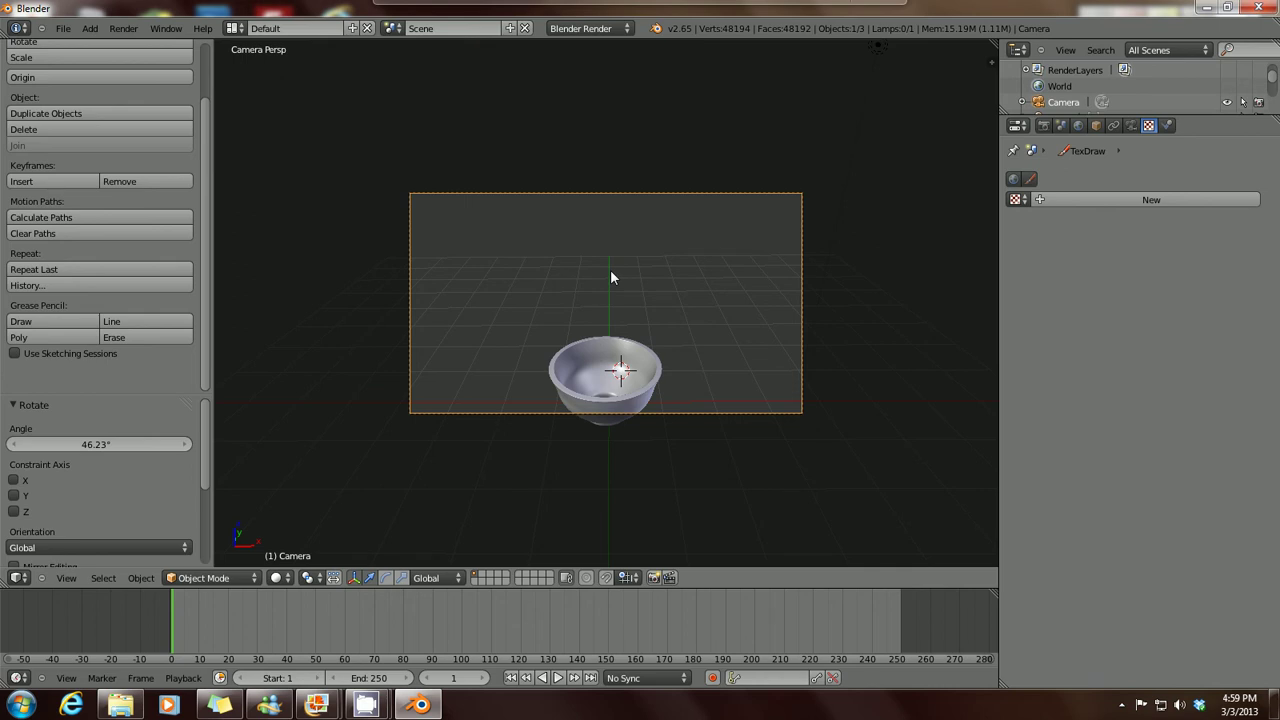
pyautogui.press('KP_1')
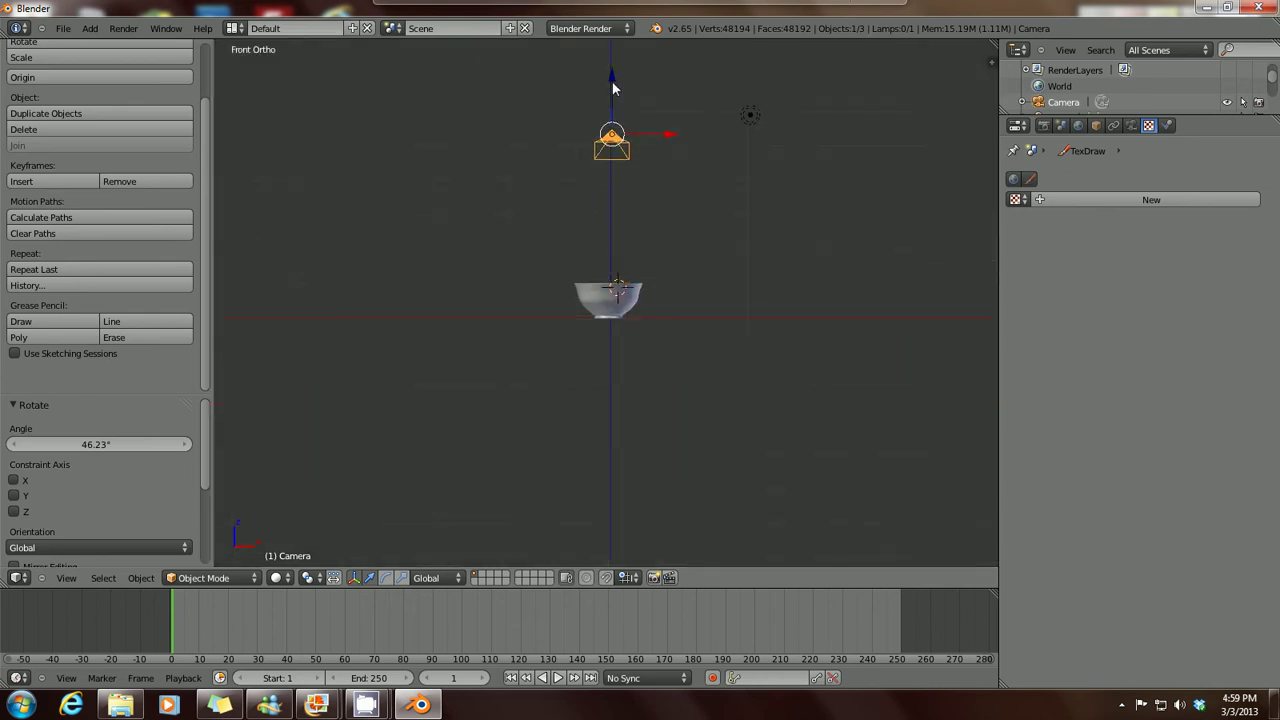
pyautogui.moveTo(613, 88); pyautogui.dragTo(612, 202)
pyautogui.press('KP_3')
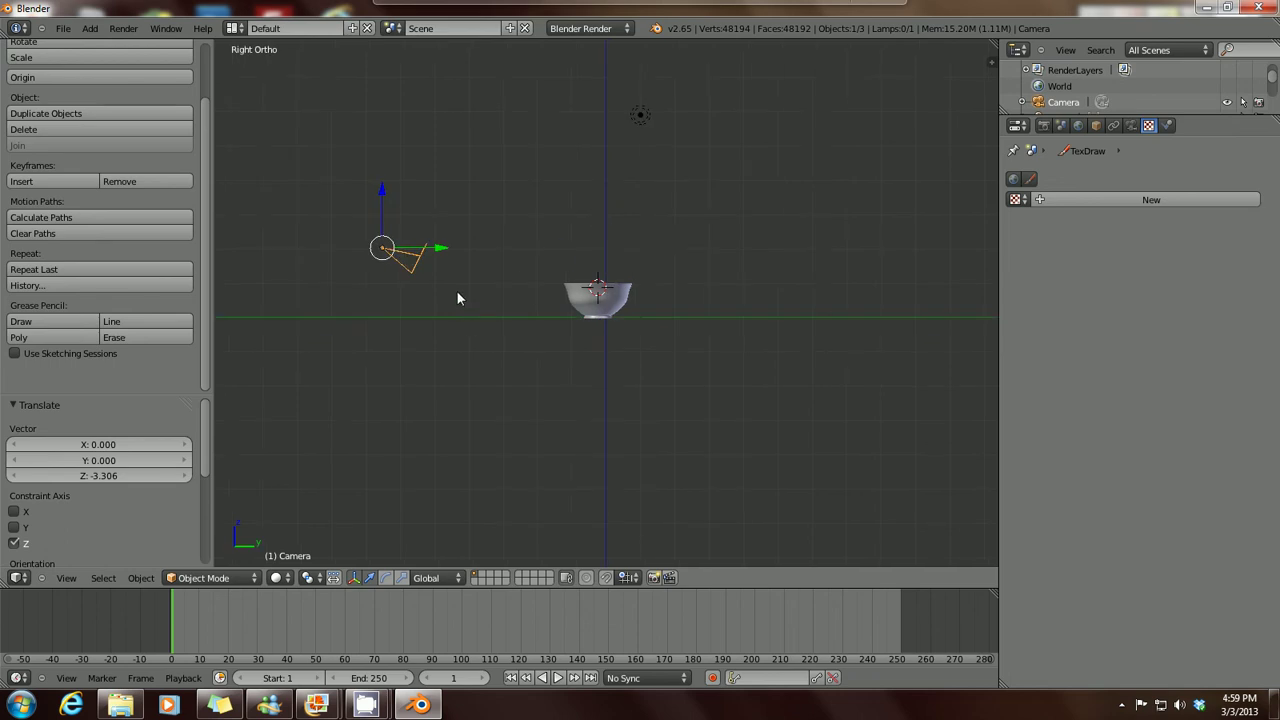
# Step: Raise the camera about 1.111 along global Z in camera view so the whole bowl is inside the frame
pyautogui.press('KP_0')
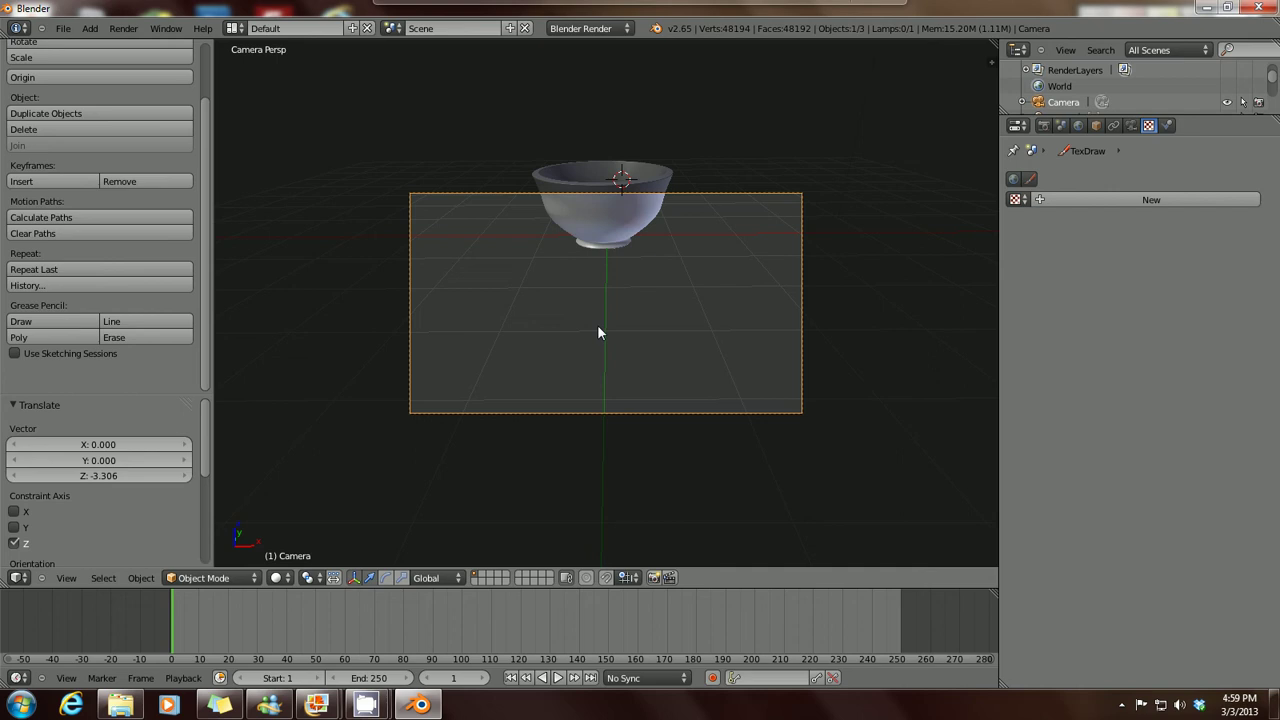
pyautogui.press('g')
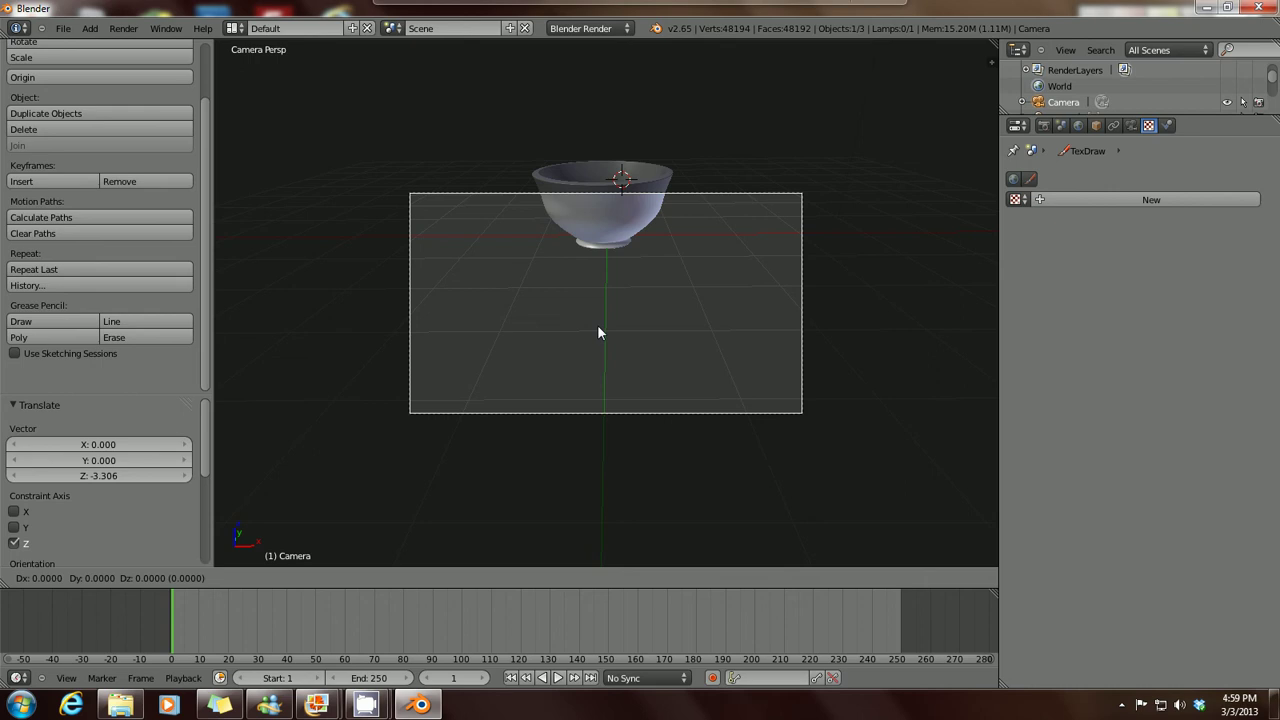
pyautogui.press('z')
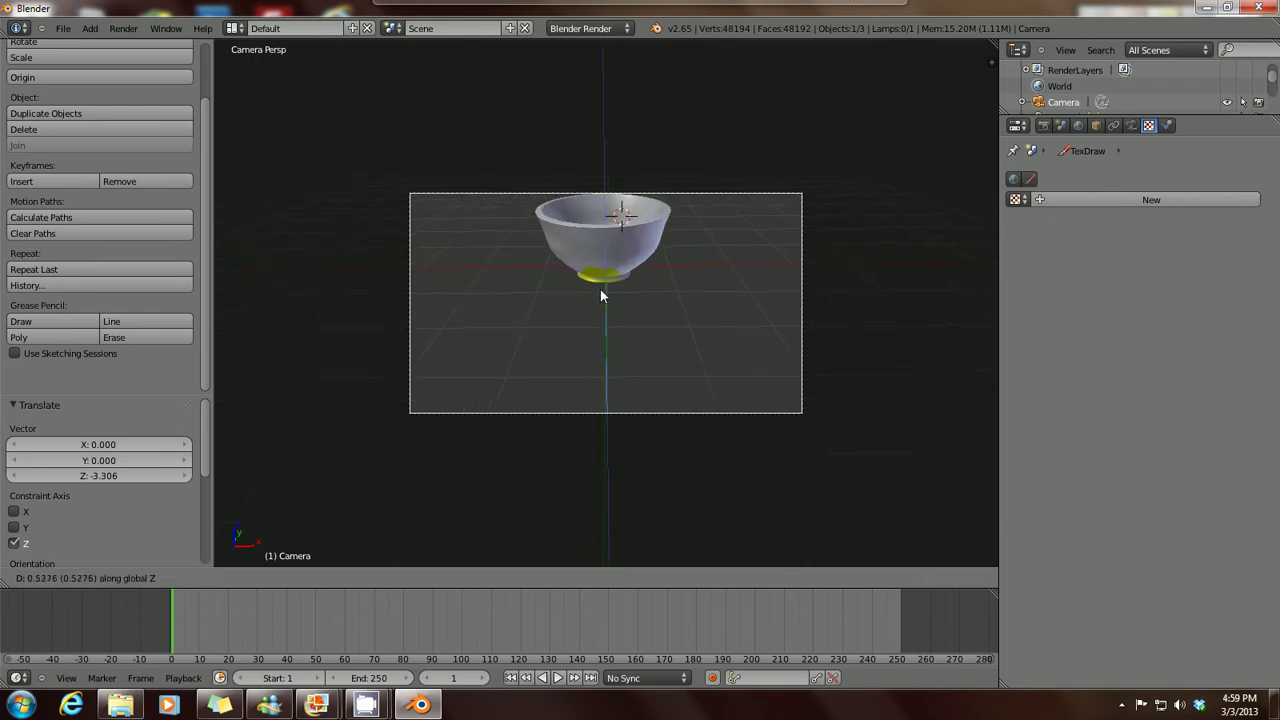
pyautogui.click(601, 248)
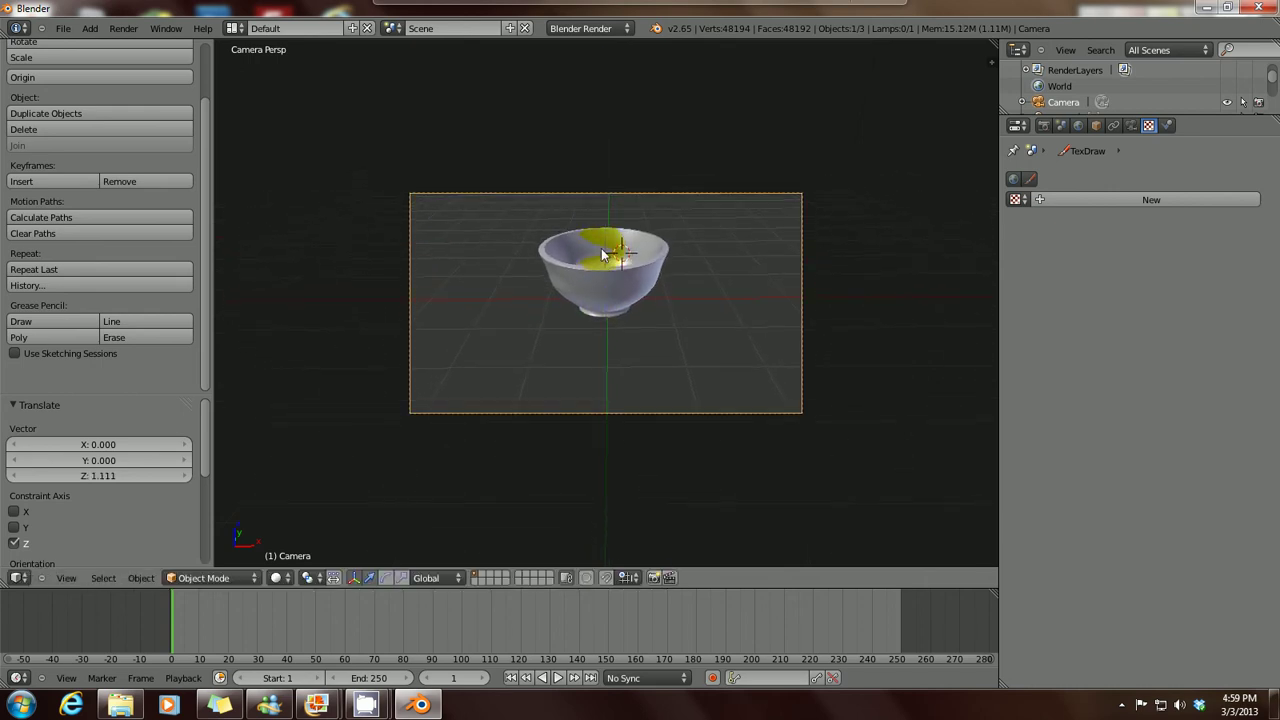
# Step: Change the scene's lamp to a Sun lamp and display the render settings
pyautogui.press('KP_3')
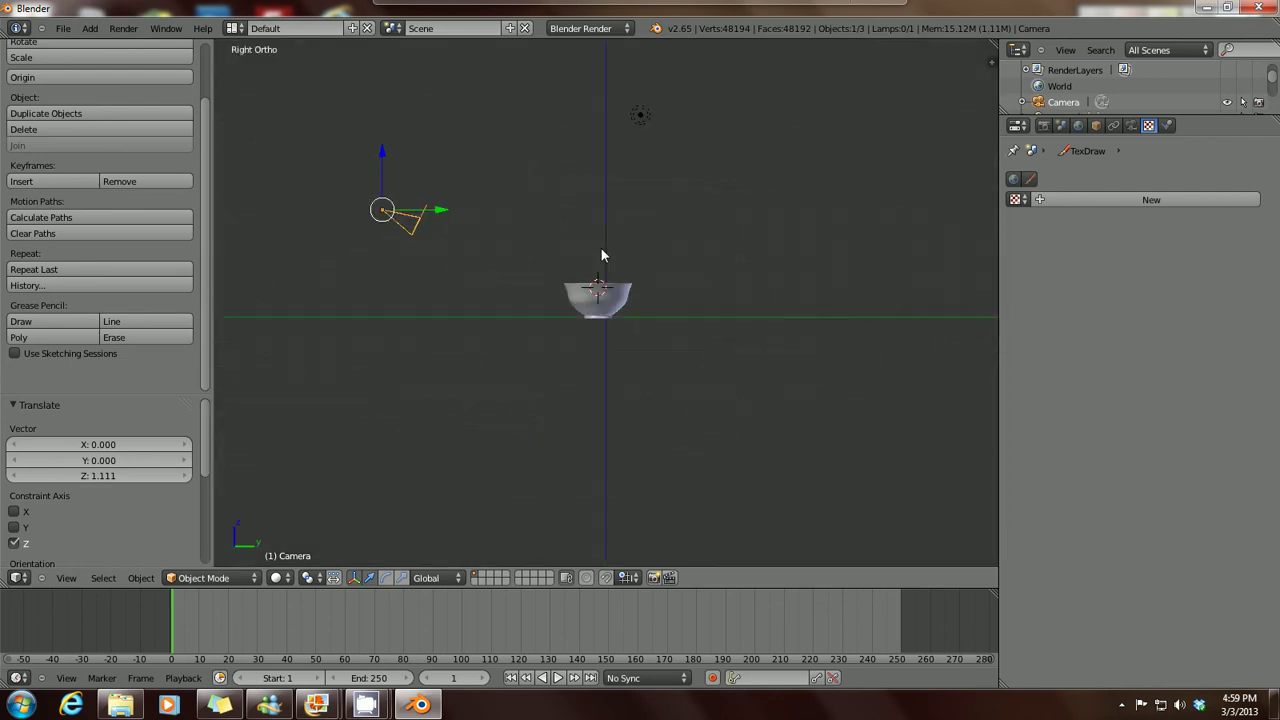
pyautogui.rightClick(640, 120)
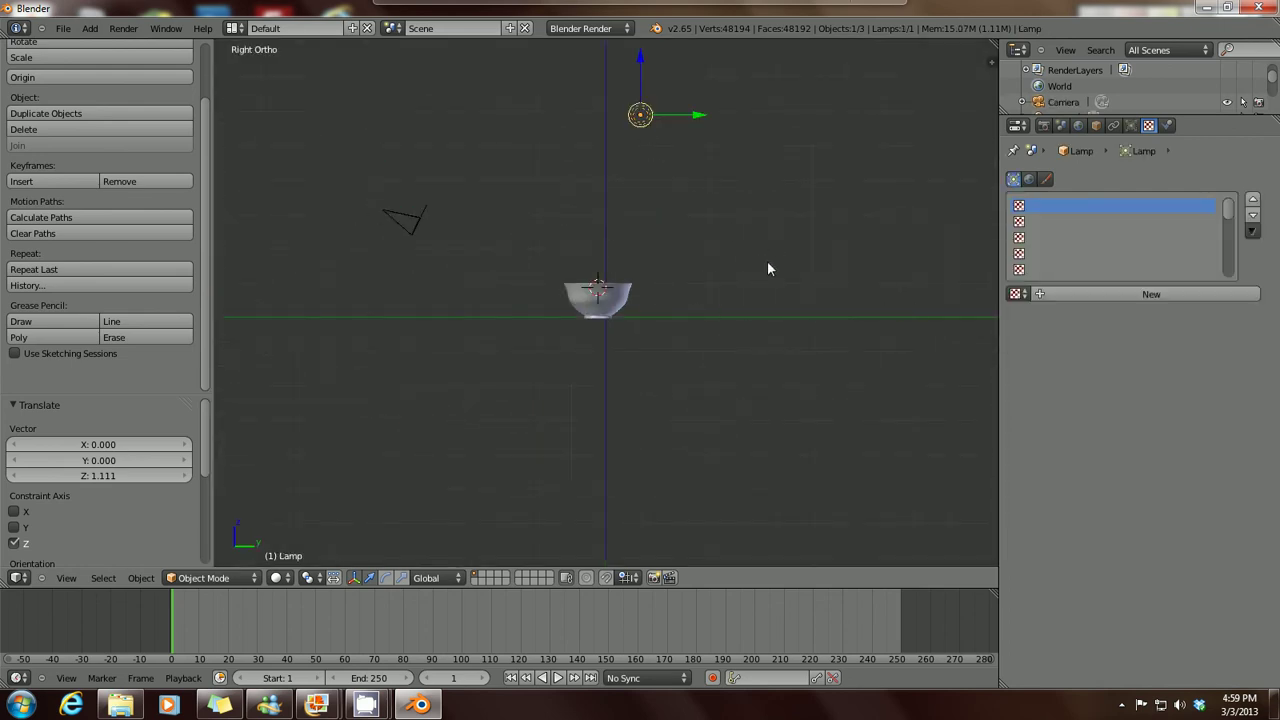
pyautogui.click(1133, 127)
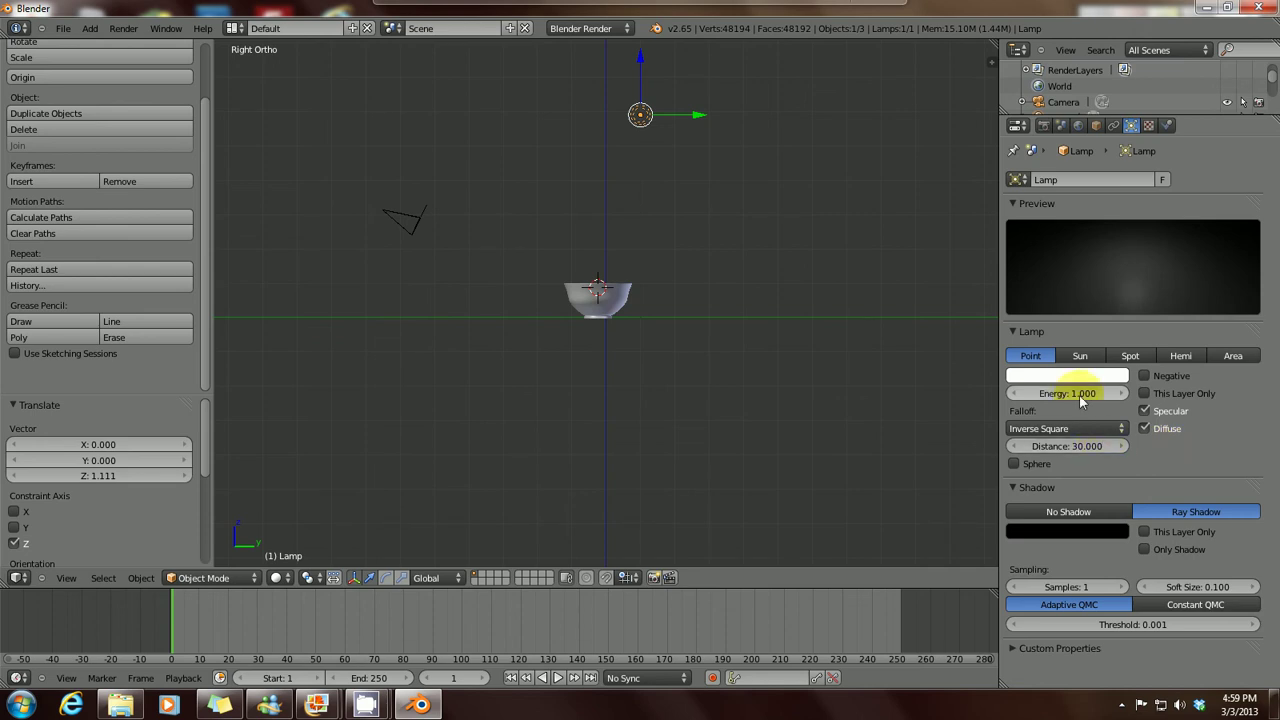
pyautogui.click(1080, 356)
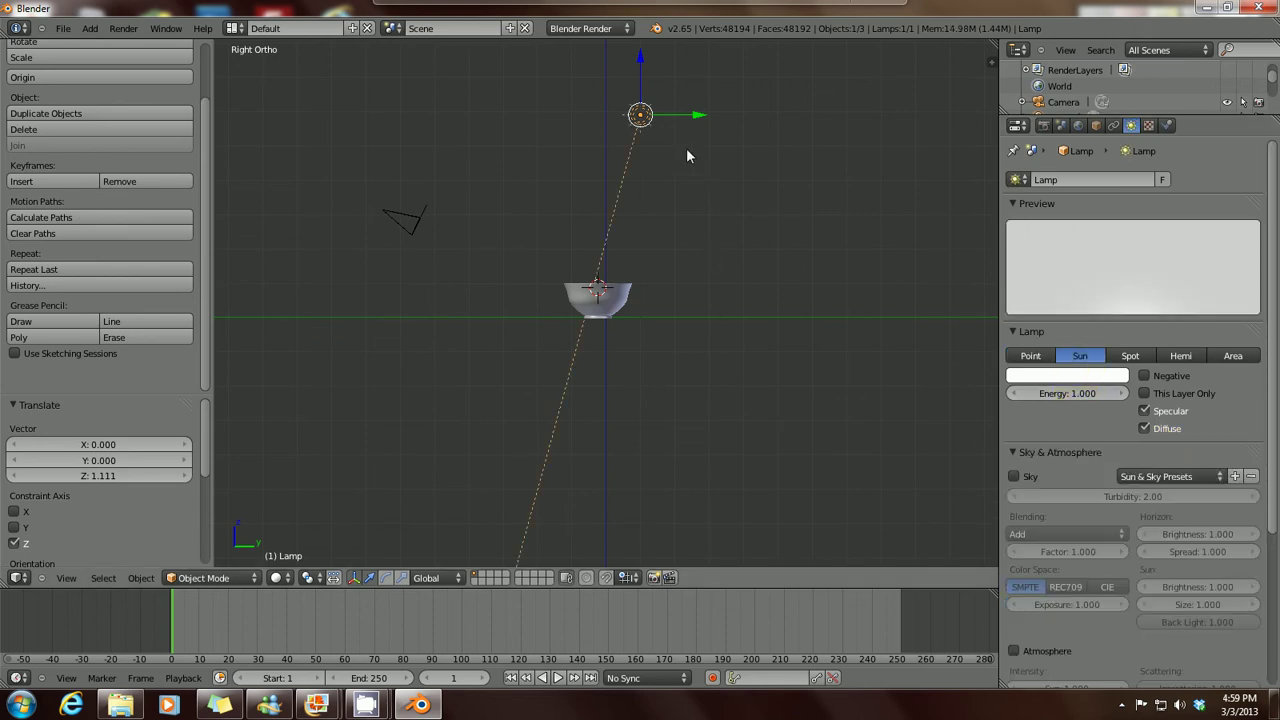
pyautogui.press('KP_7')
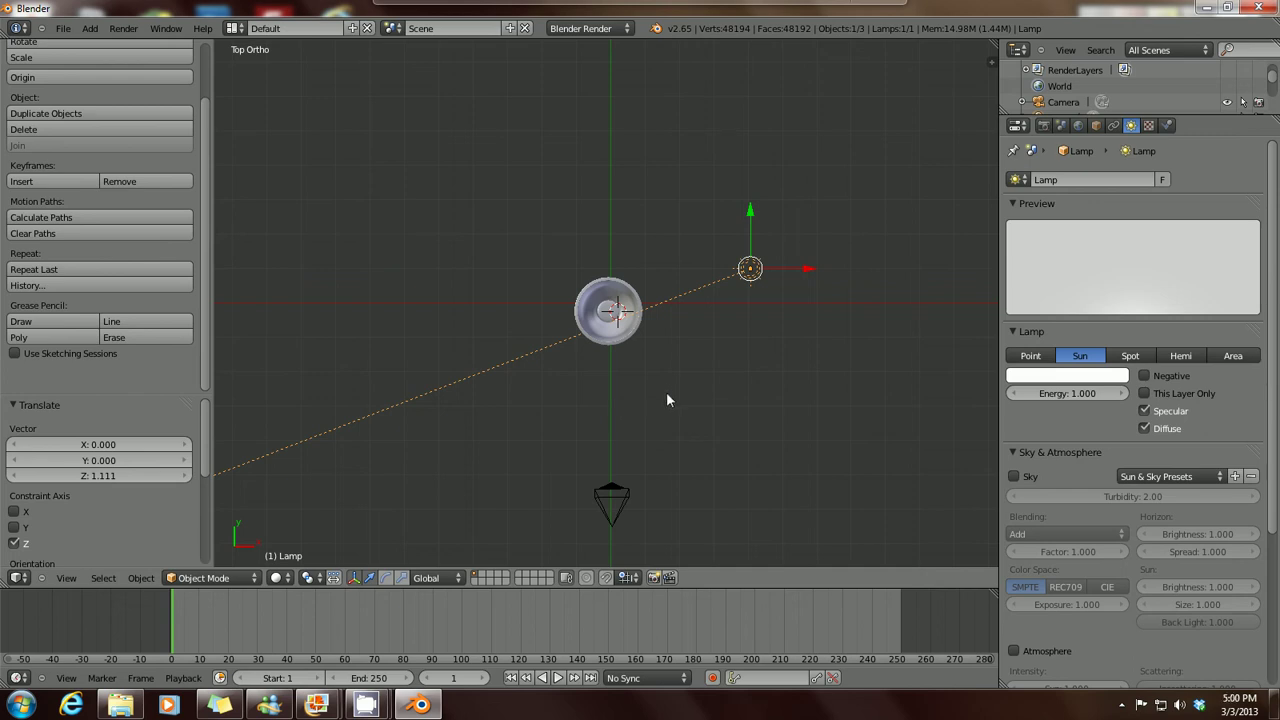
pyautogui.click(1043, 125)
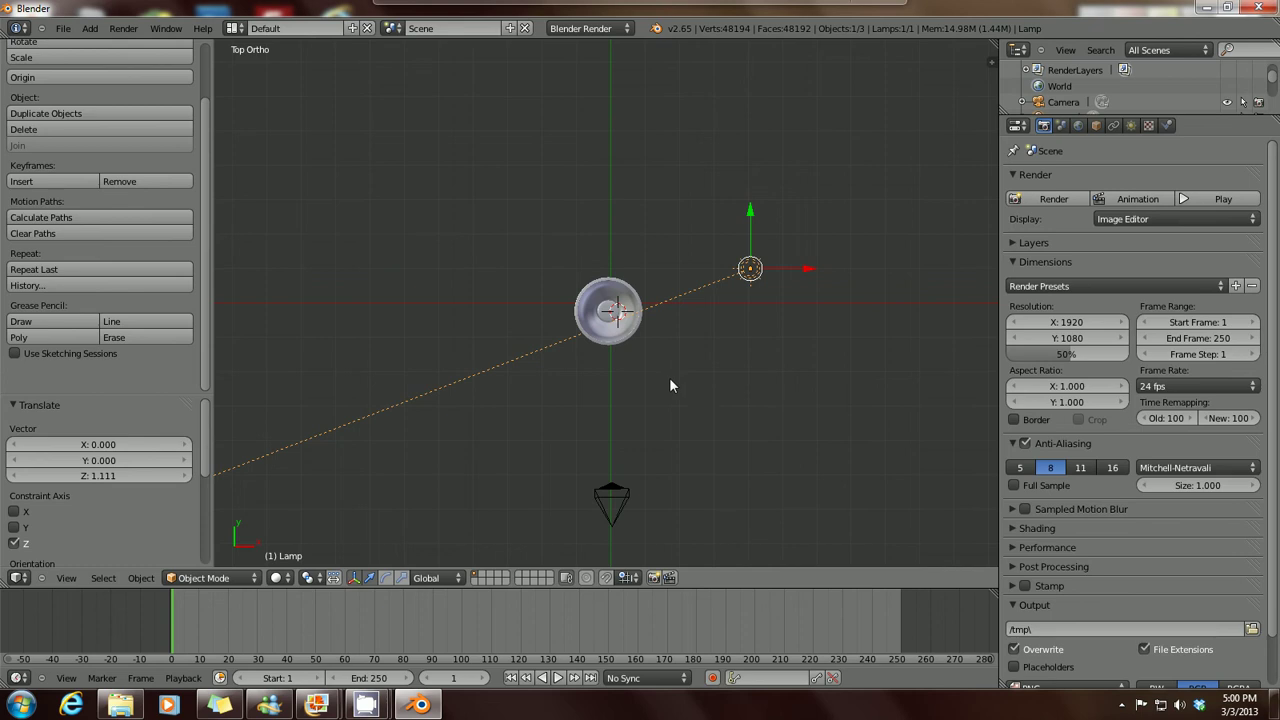
# Step: Test-render the bowl, then move the camera about 1.816 along Y toward it and check the framing in camera view
pyautogui.press('F12')
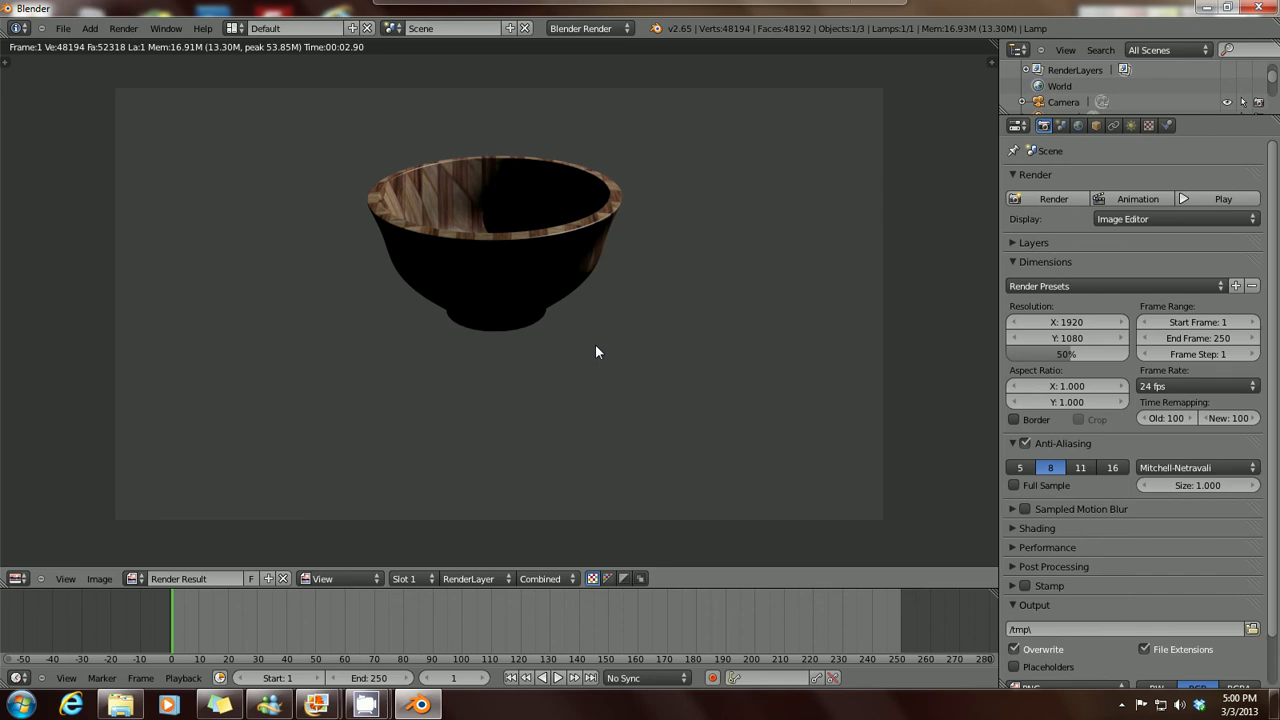
pyautogui.press('Escape')
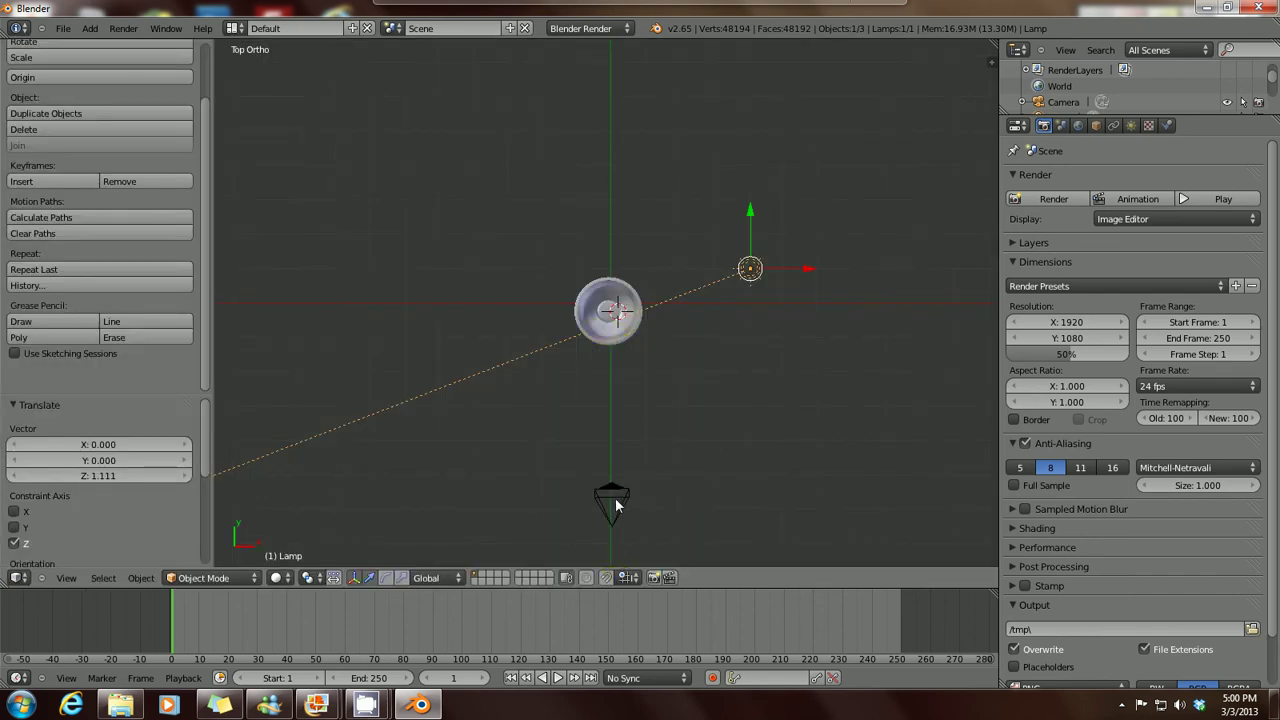
pyautogui.rightClick(616, 500)
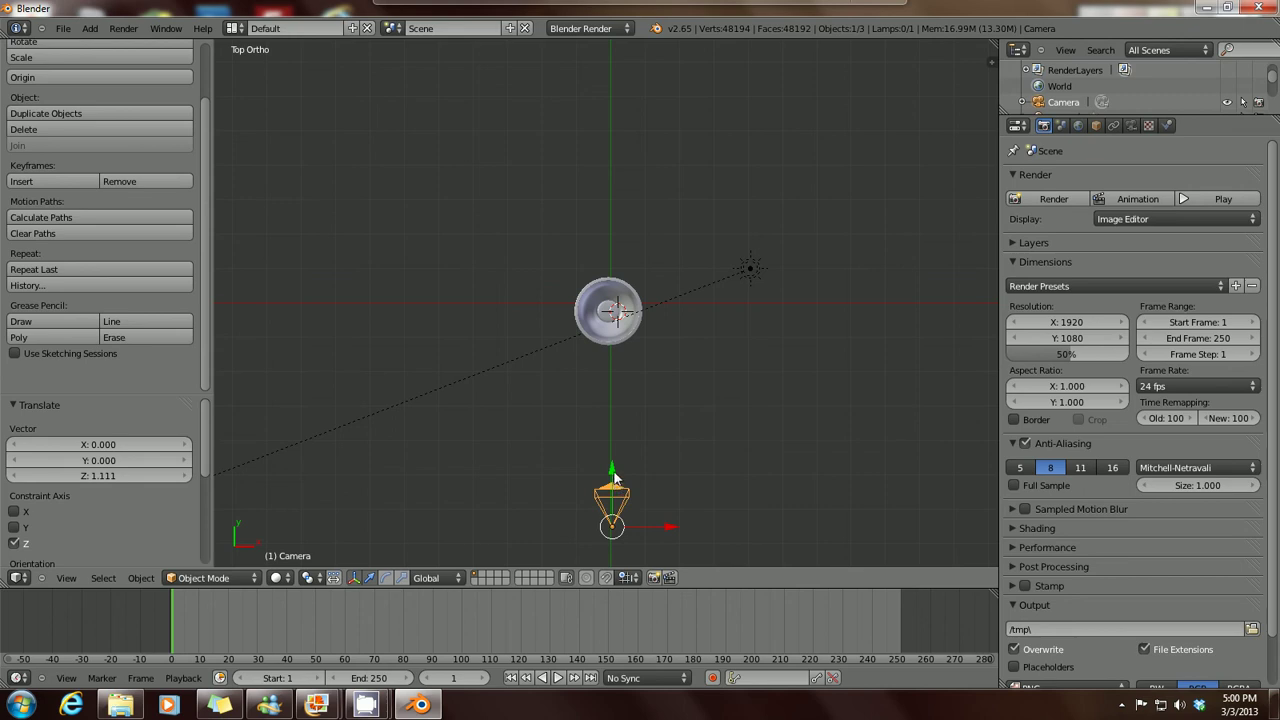
pyautogui.moveTo(614, 478); pyautogui.dragTo(613, 414)
pyautogui.press('KP_0')
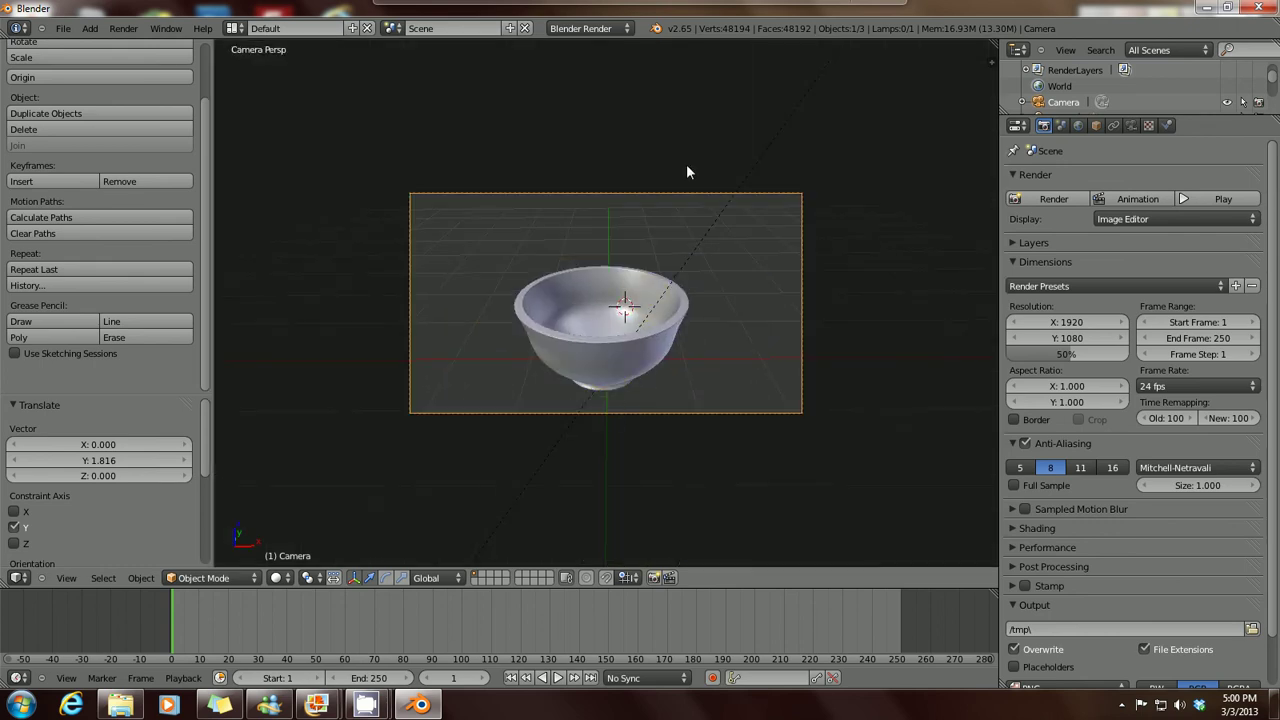
# Step: In top view, move the Sun lamp about -4.004 in X and -3.818 in Y, and rotate it about 111.25° to face the bowl
pyautogui.press('KP_7')
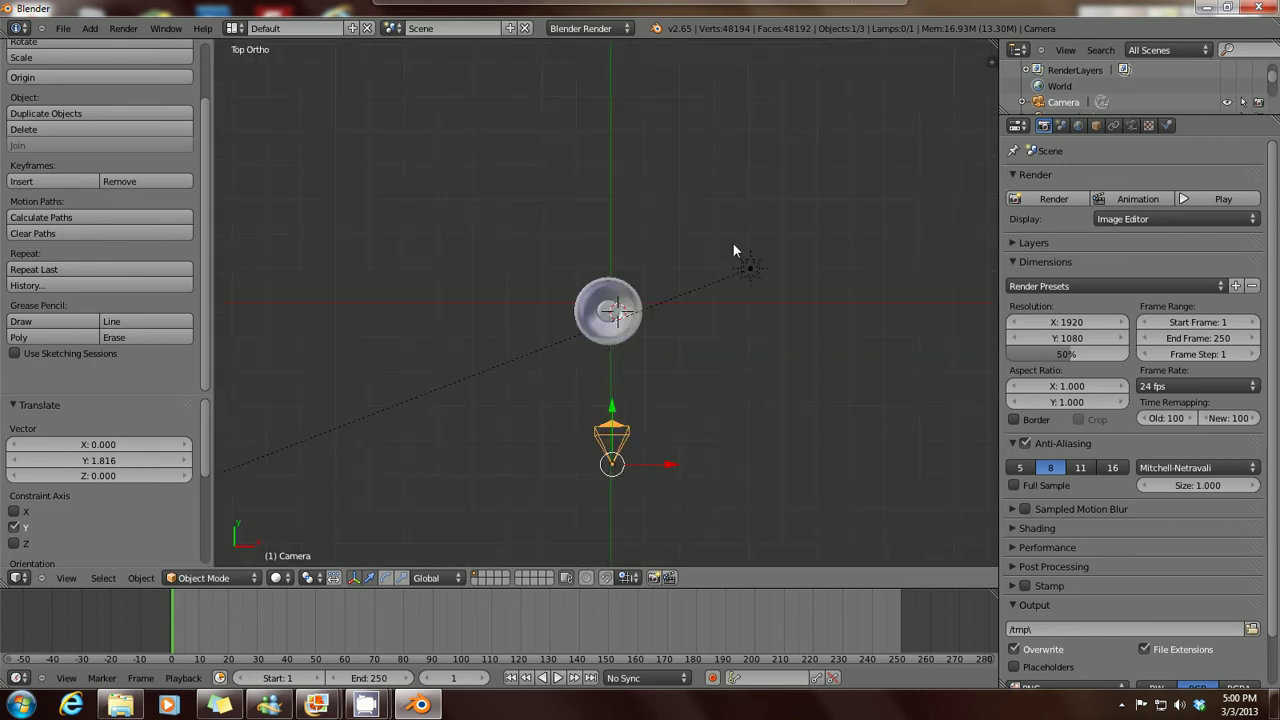
pyautogui.rightClick(752, 270)
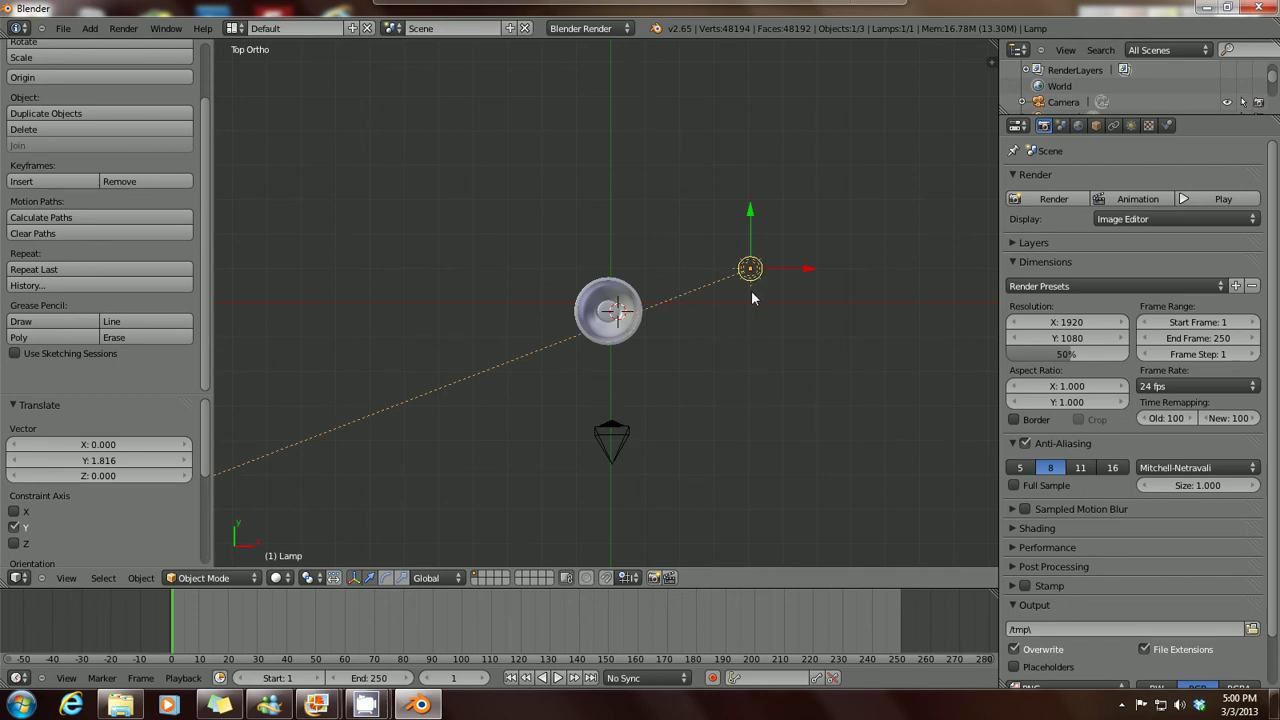
pyautogui.press('g')
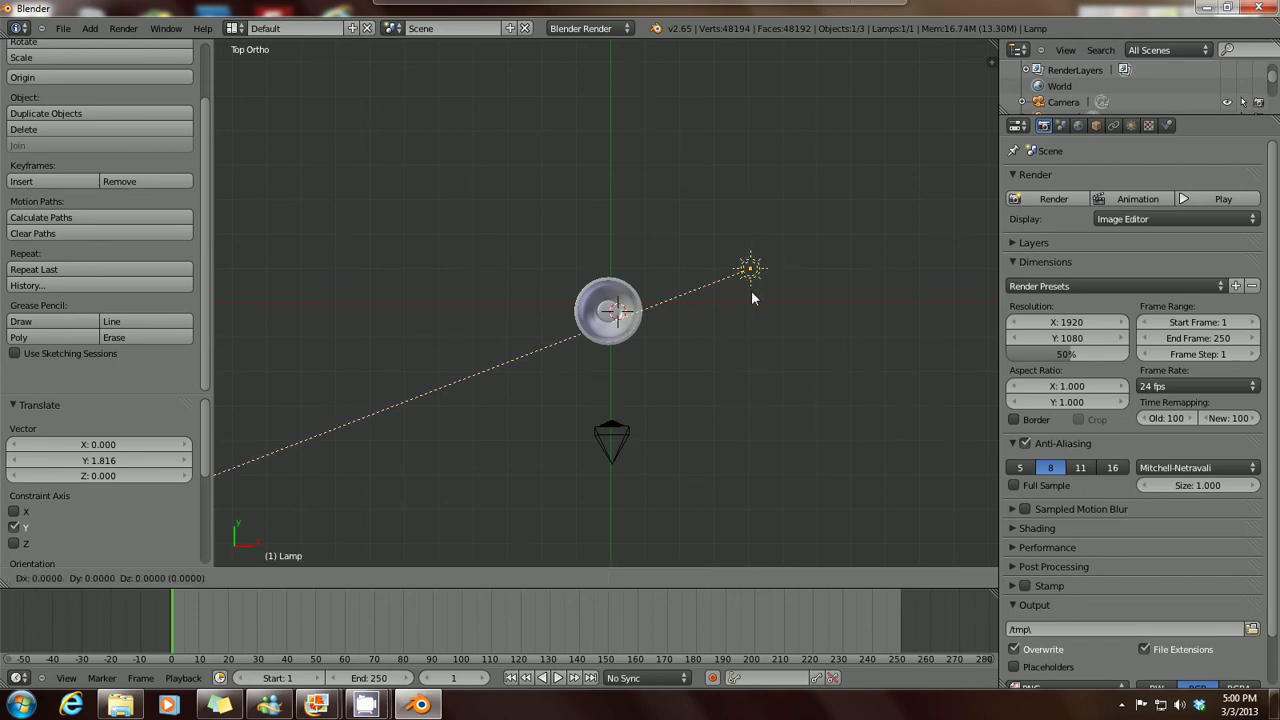
pyautogui.click(617, 404)
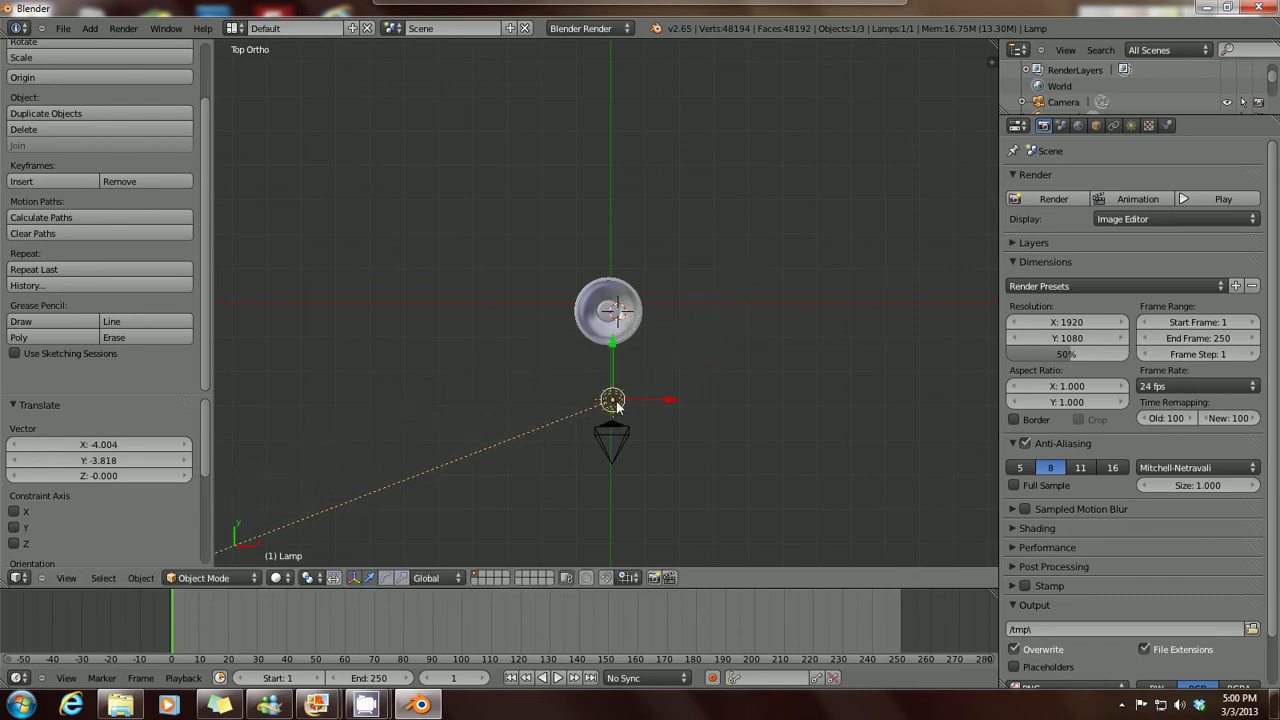
pyautogui.press('r')
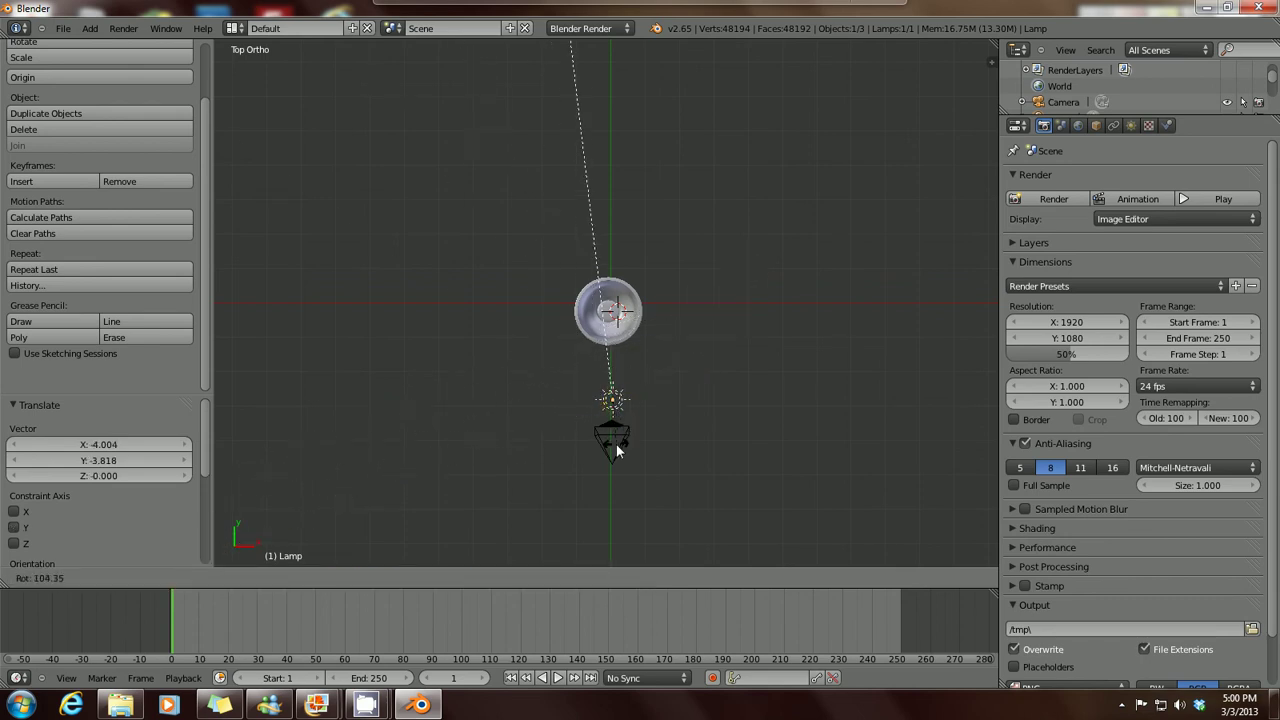
pyautogui.click(610, 447)
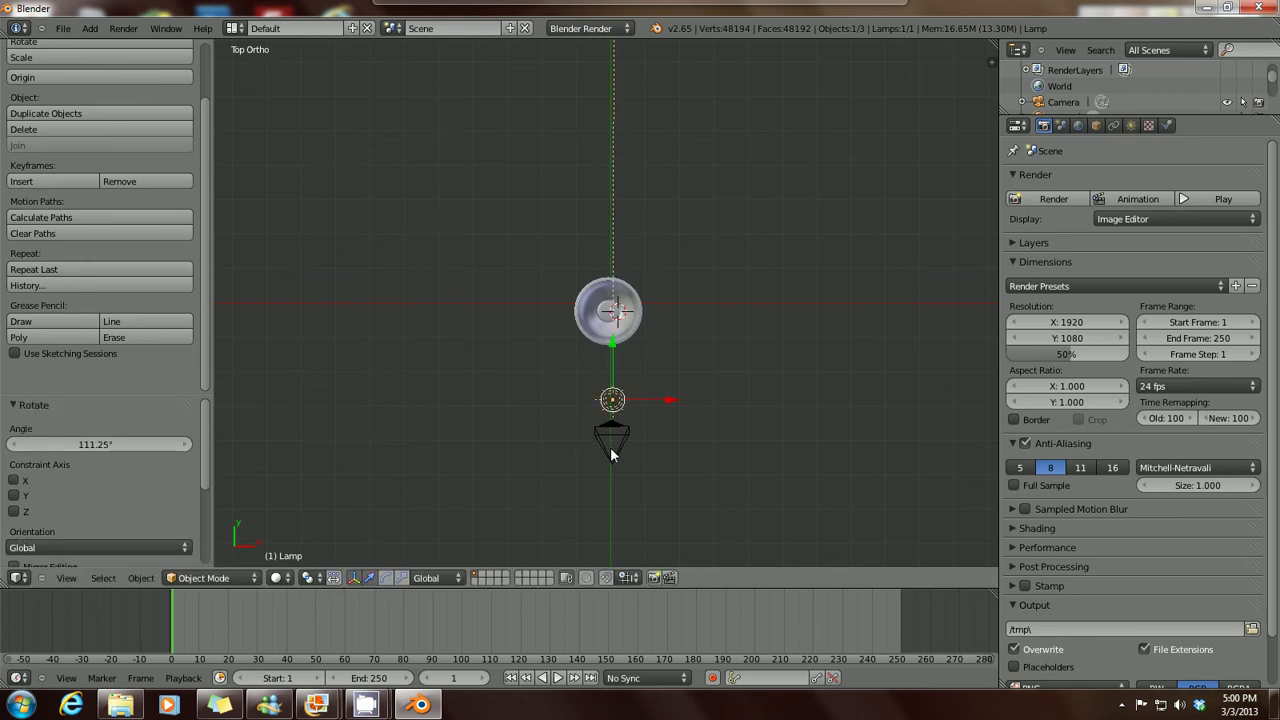
# Step: In right view, move the Sun lamp about -2.258 along Y so its beam line points at the bowl
pyautogui.moveTo(610, 447); pyautogui.dragTo(611, 450, button='middle')
pyautogui.press('KP_3')
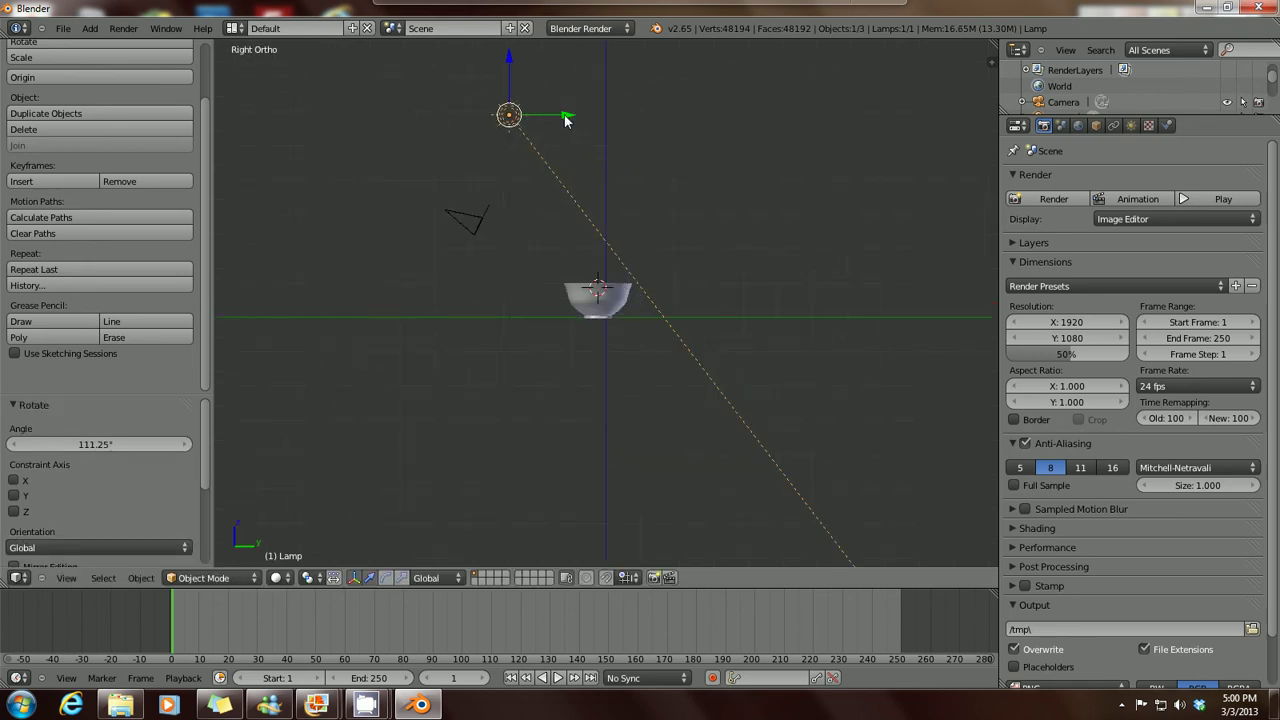
pyautogui.moveTo(565, 120); pyautogui.dragTo(565, 121)
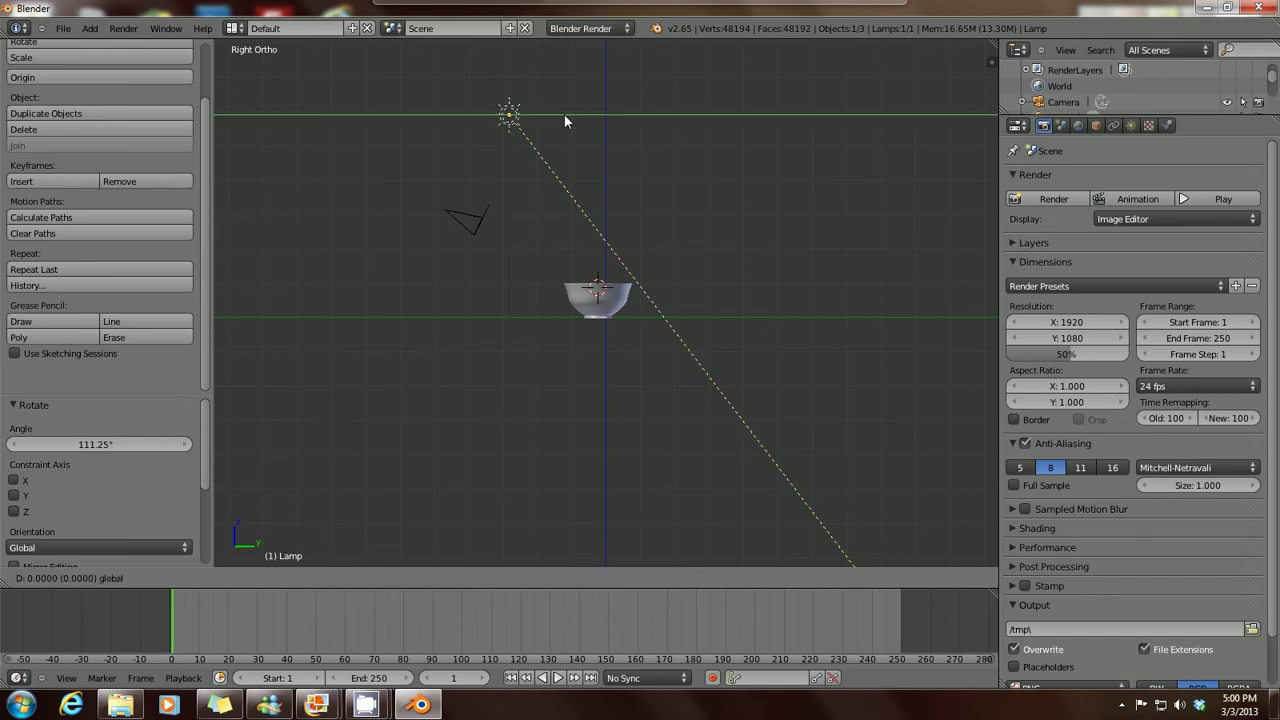
pyautogui.moveTo(565, 118); pyautogui.dragTo(487, 150)
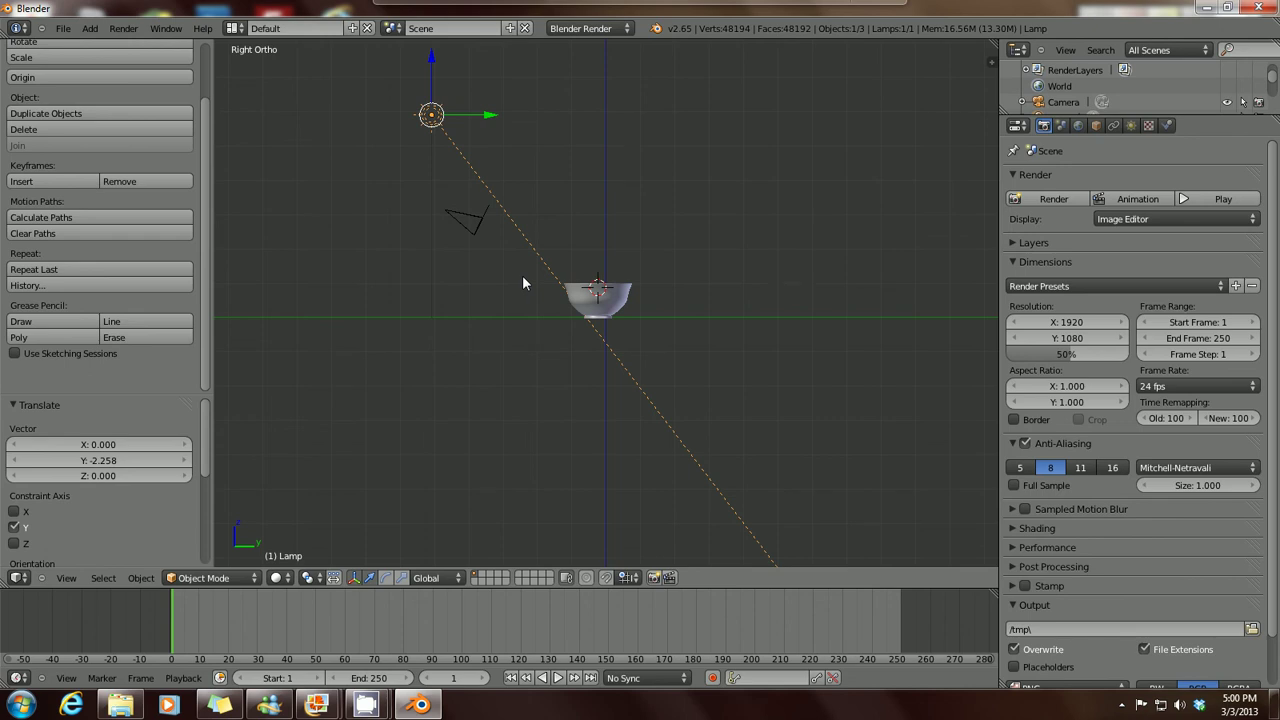
# Step: Render the bowl and compare its wood pattern with the bowl reference photo in Windows Live Photo Gallery
pyautogui.press('F12')
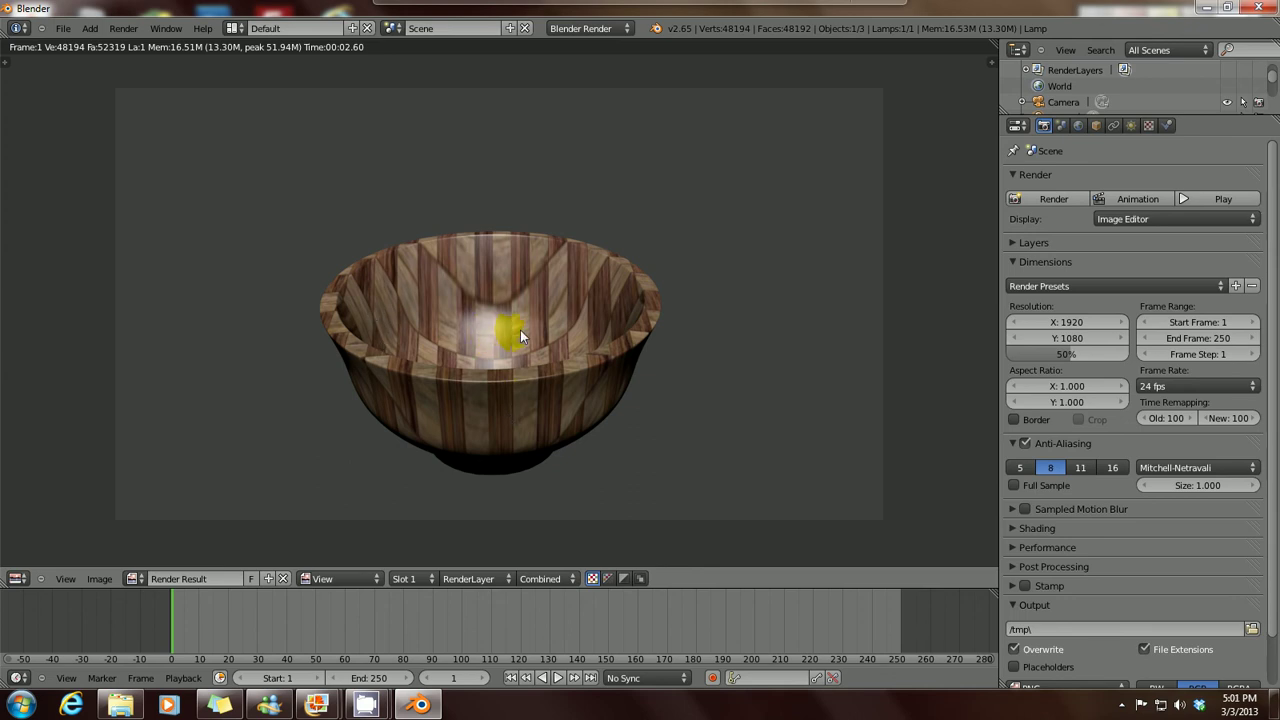
pyautogui.moveTo(317, 705)
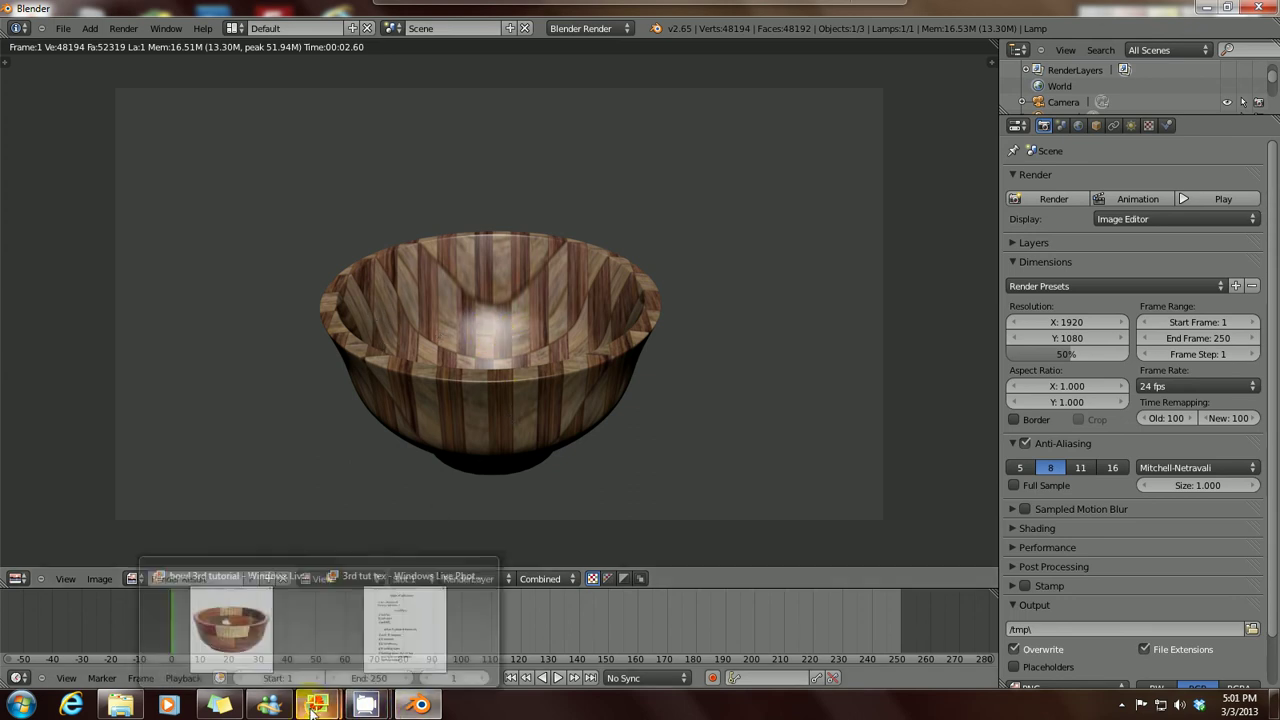
pyautogui.click(234, 648)
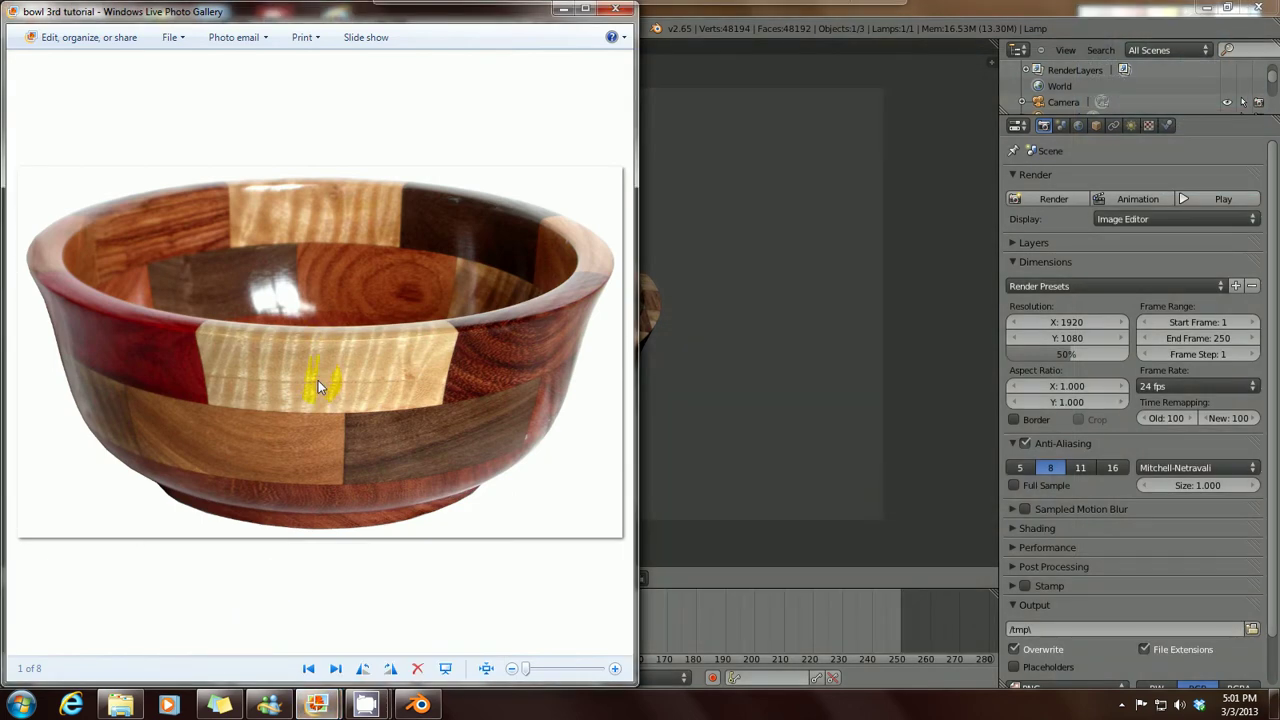
pyautogui.click(563, 8)
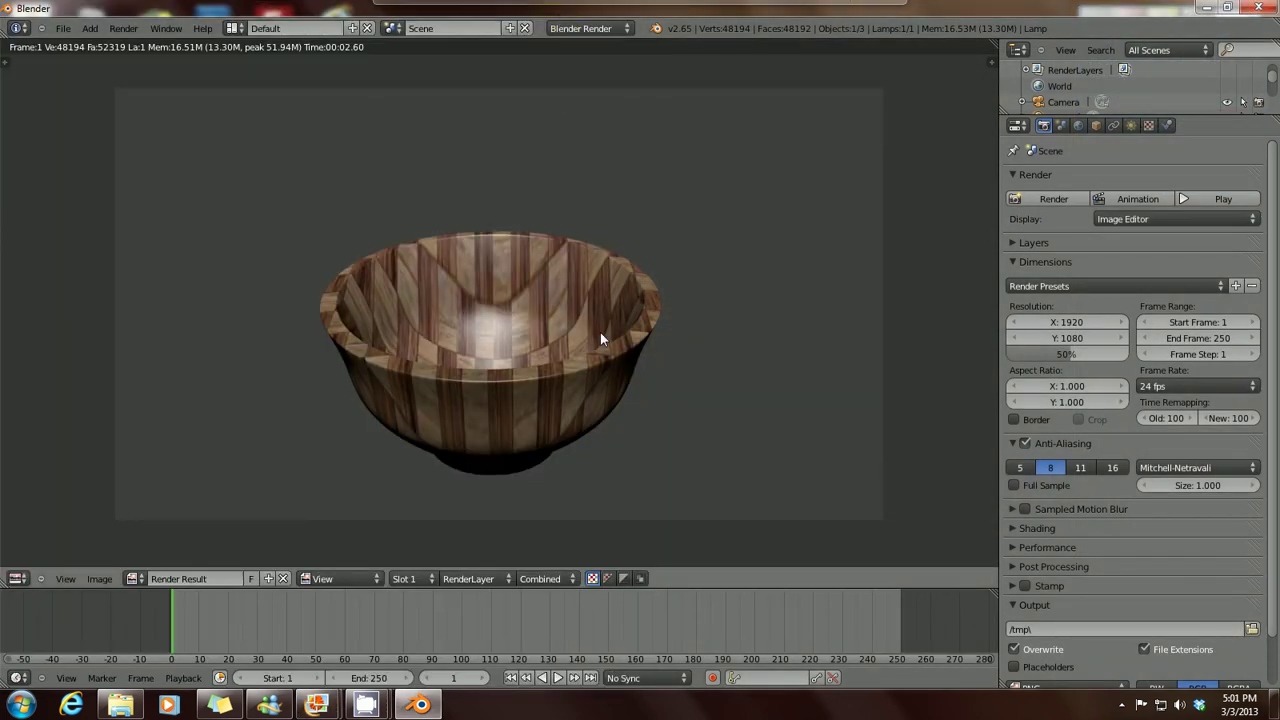
pyautogui.press('Escape')
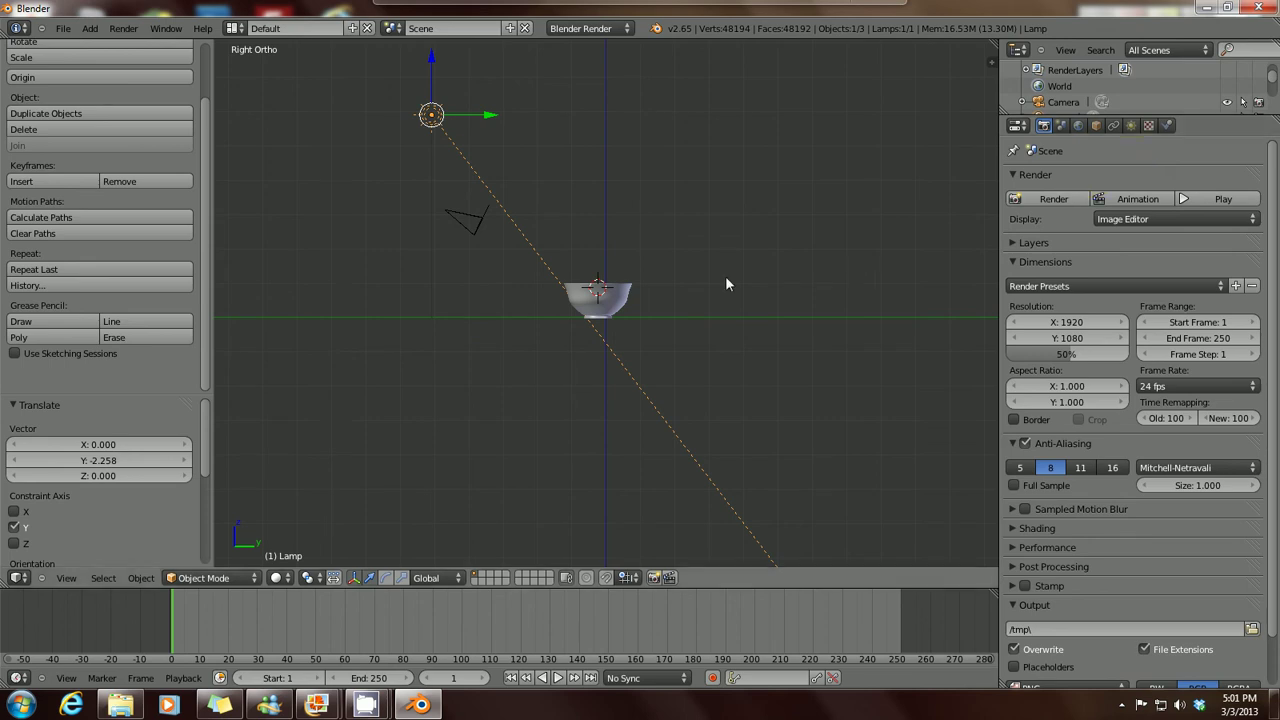
# Step: Select the bowl and display the mapping settings of its wood image texture
pyautogui.rightClick(625, 303)
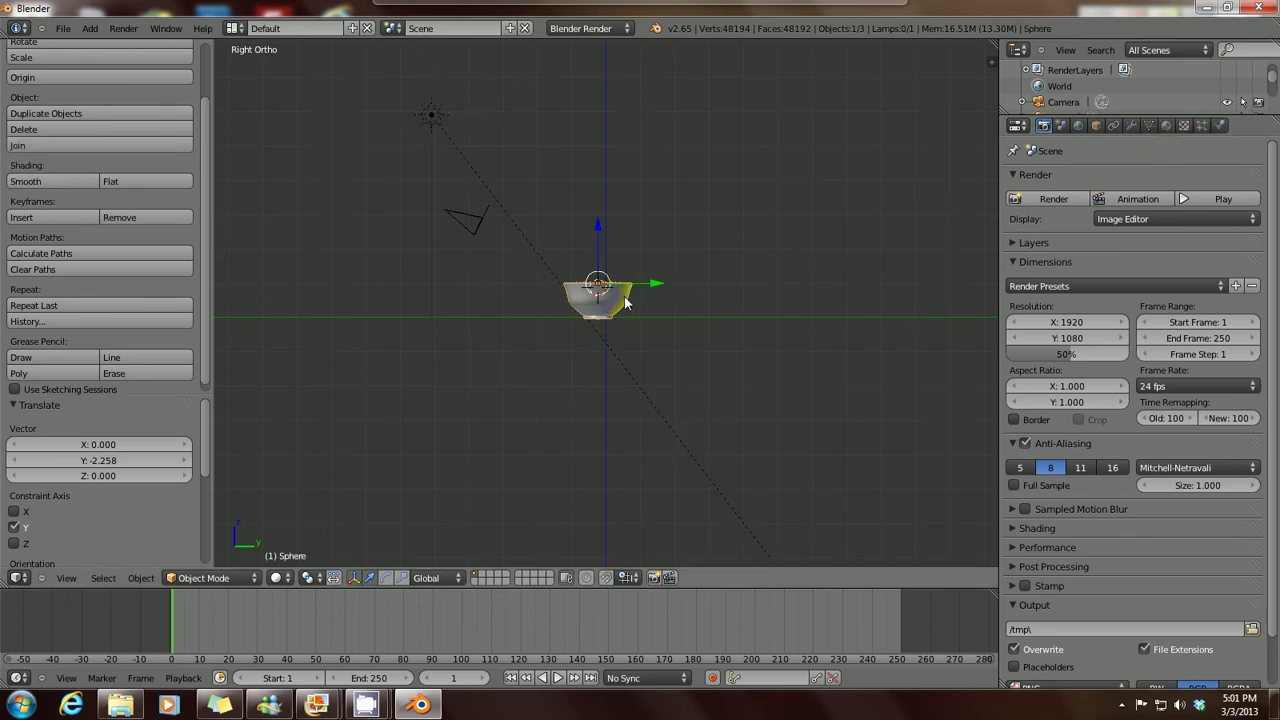
pyautogui.click(1184, 126)
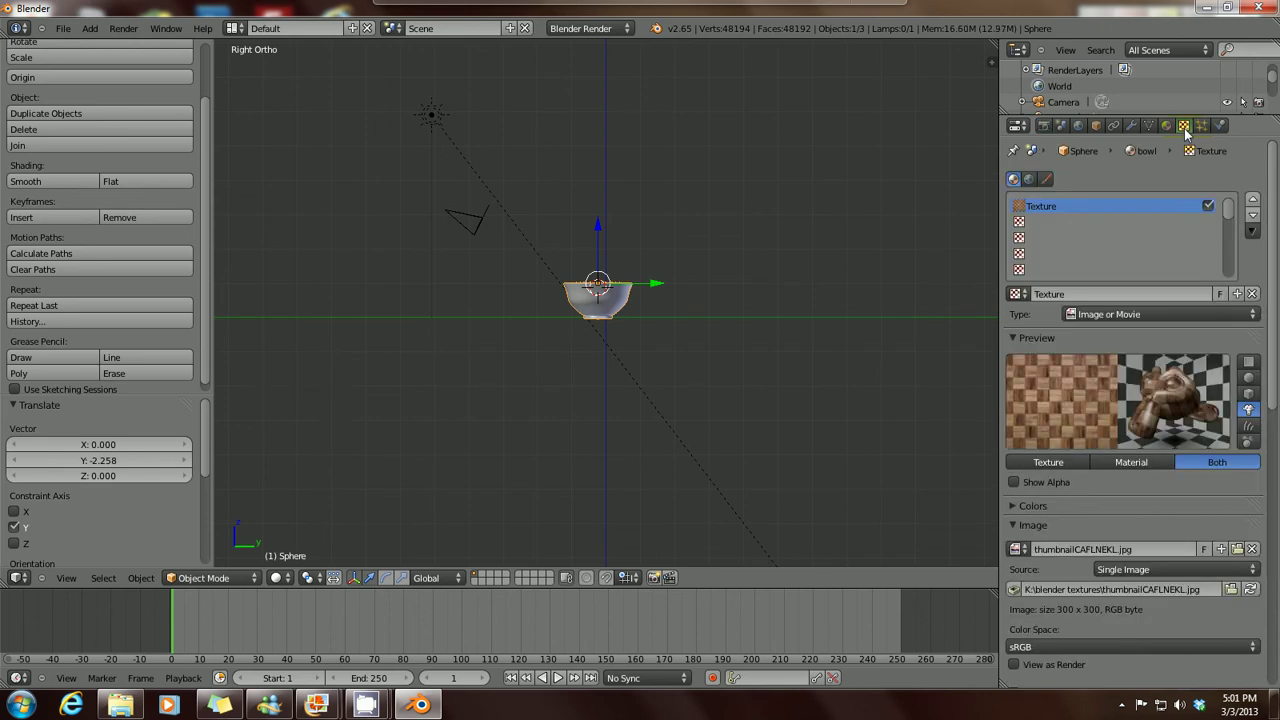
pyautogui.scroll(-6, 1142, 507)
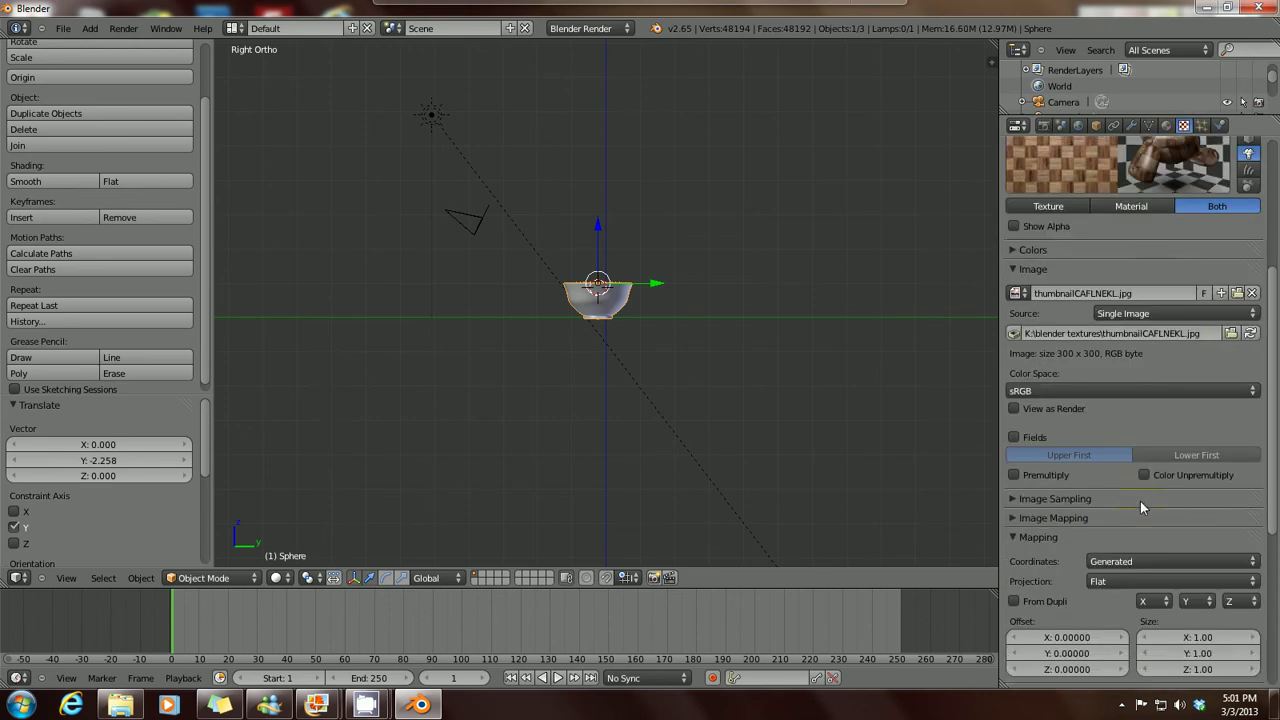
pyautogui.scroll(-2, 1140, 498)
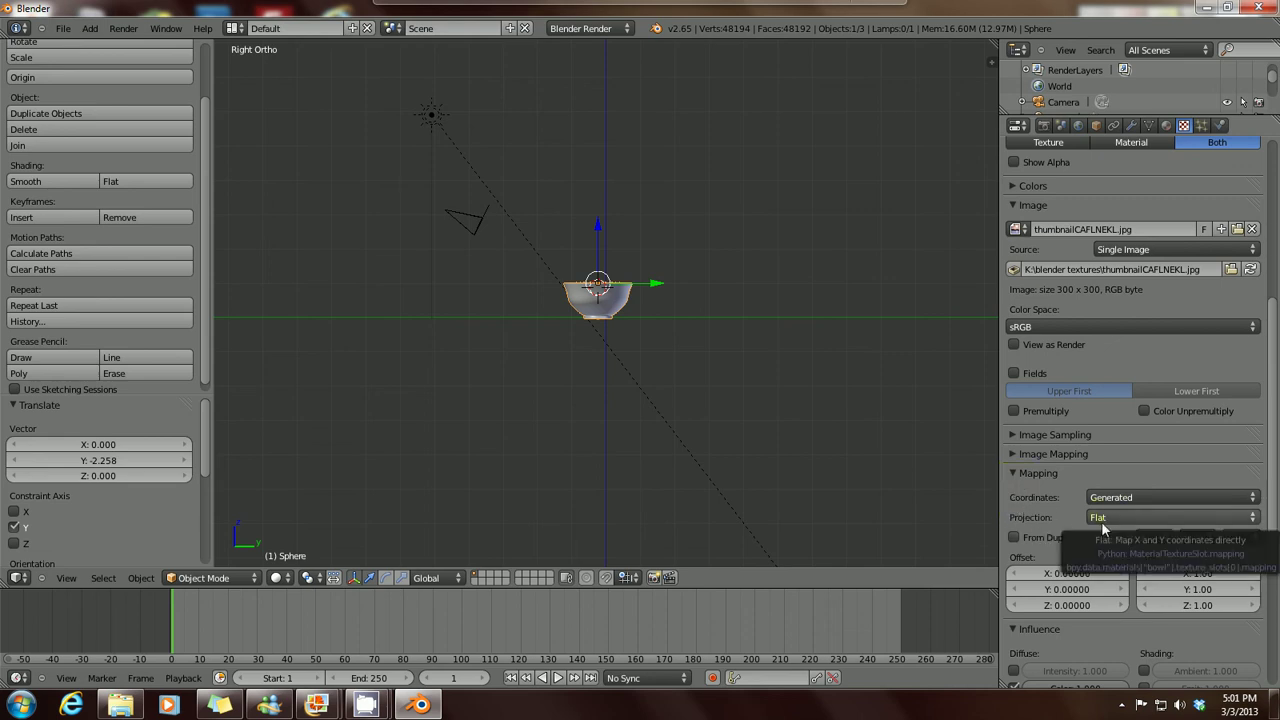
# Step: Try the Sphere projection for the bowl's wood texture and test-render it
pyautogui.click(1250, 520)
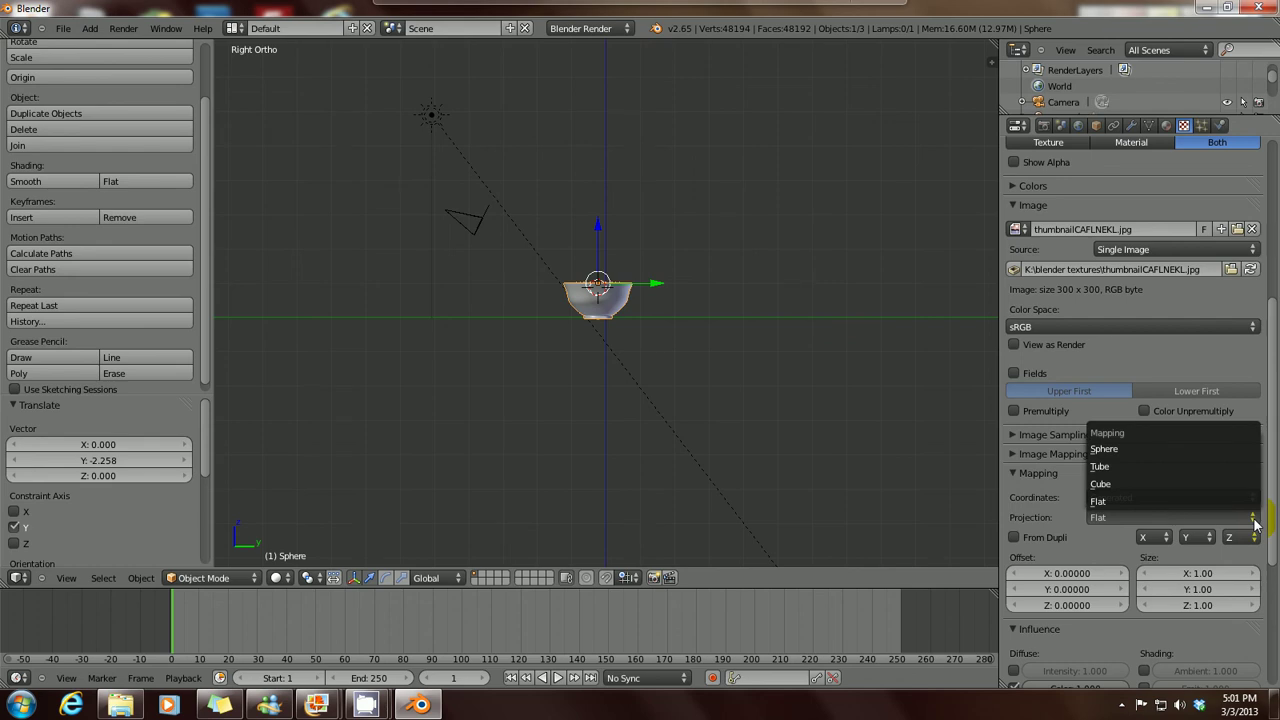
pyautogui.click(1172, 450)
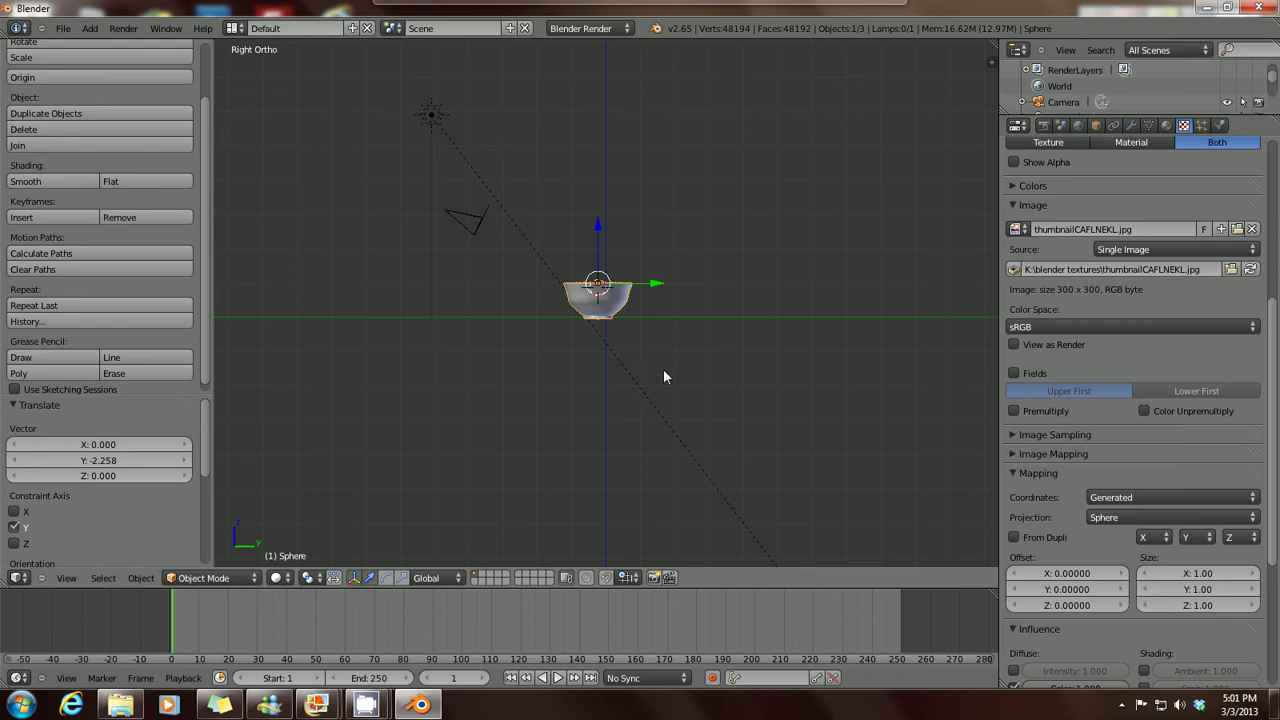
pyautogui.press('F12')
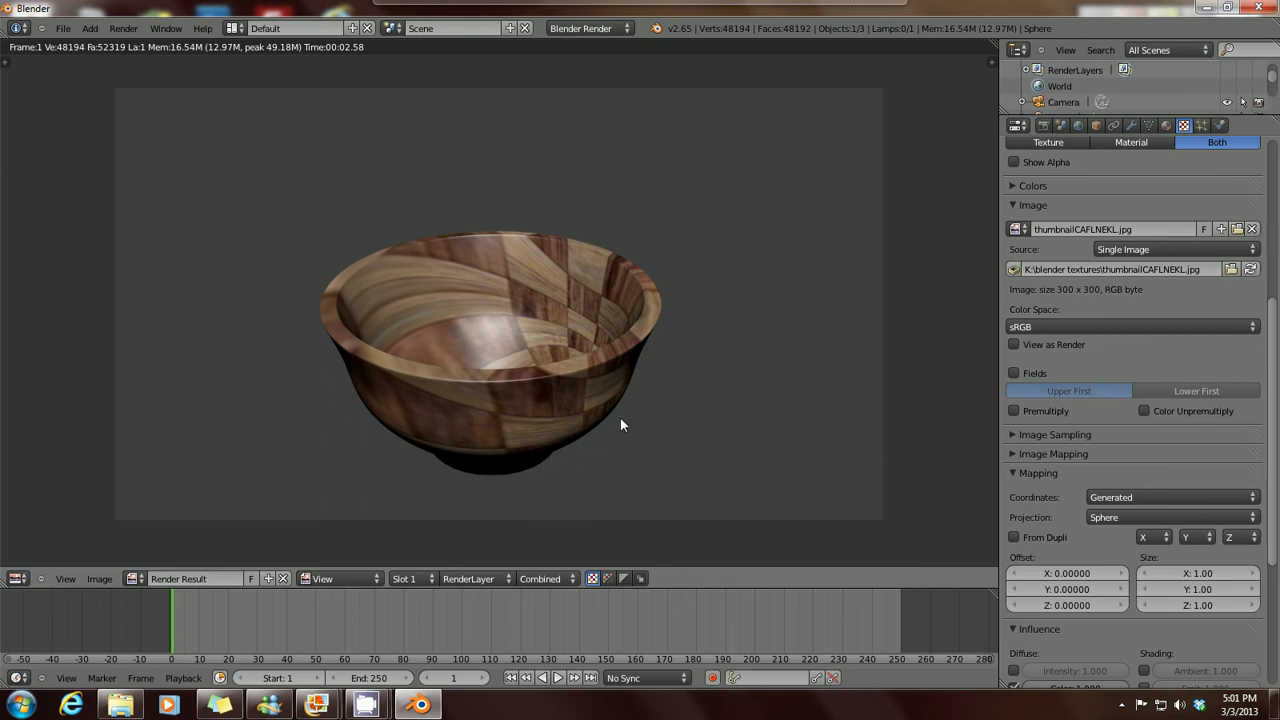
pyautogui.press('Escape')
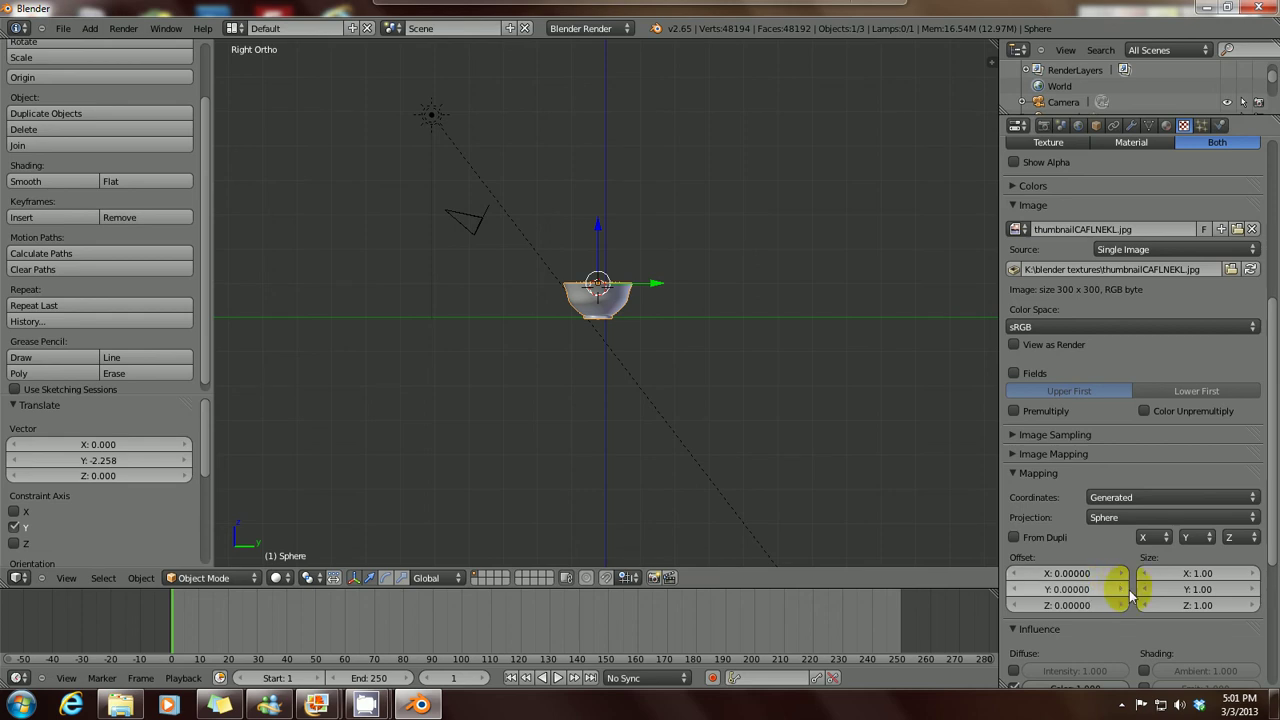
# Step: Set the projection of the bowl's wood texture to Tube and test-render it
pyautogui.click(1250, 517)
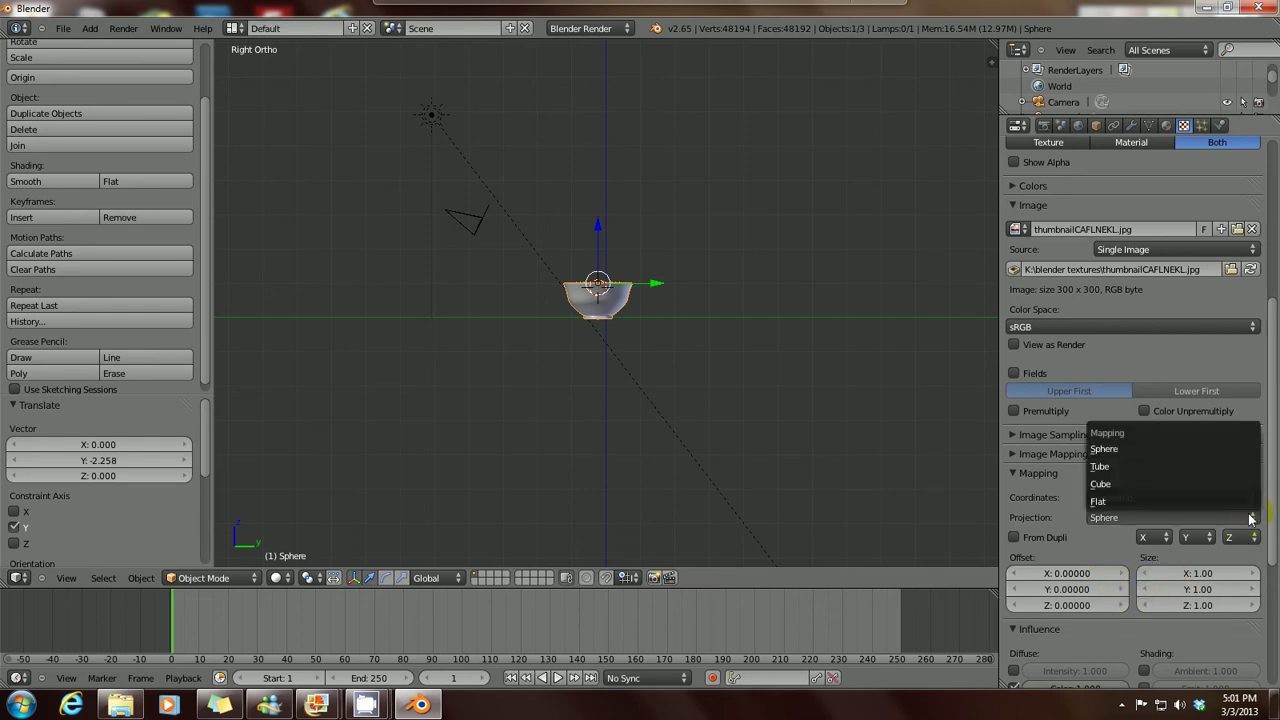
pyautogui.click(1147, 467)
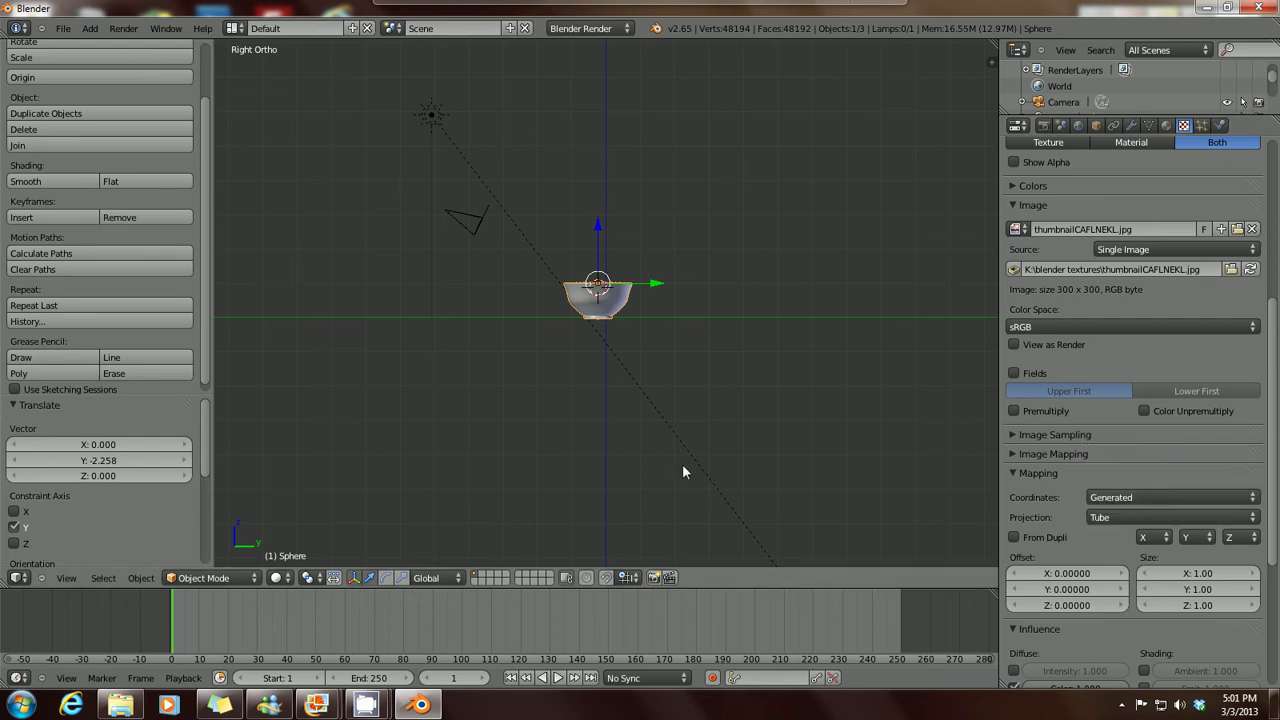
pyautogui.press('F12')
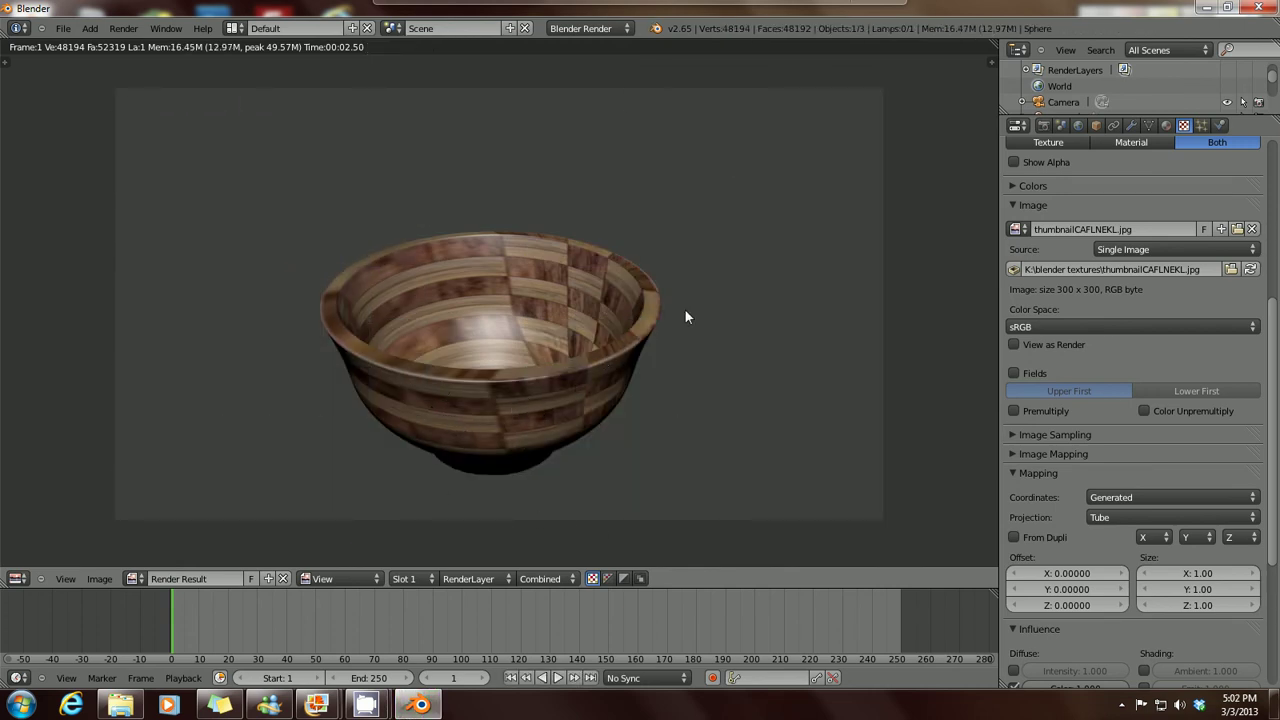
pyautogui.press('Escape')
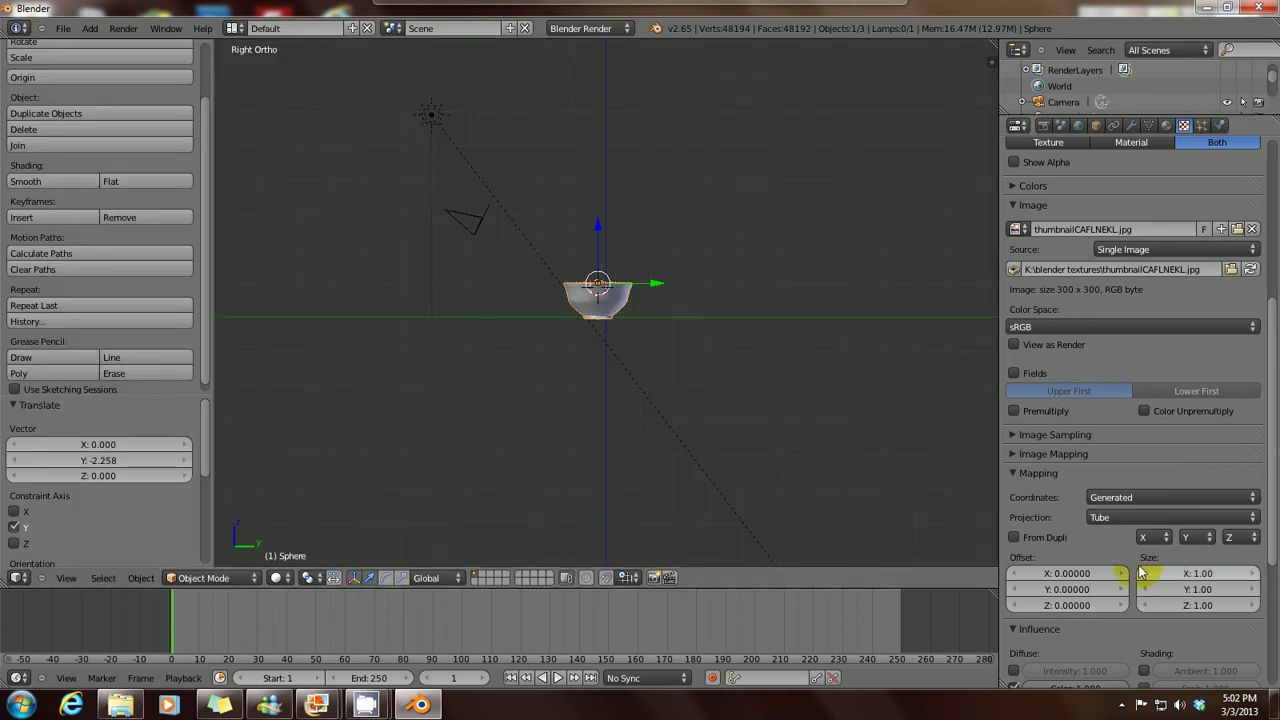
# Step: Set the X size of the wood texture's mapping to 1.5 and test-render the bowl
pyautogui.click(1196, 576)
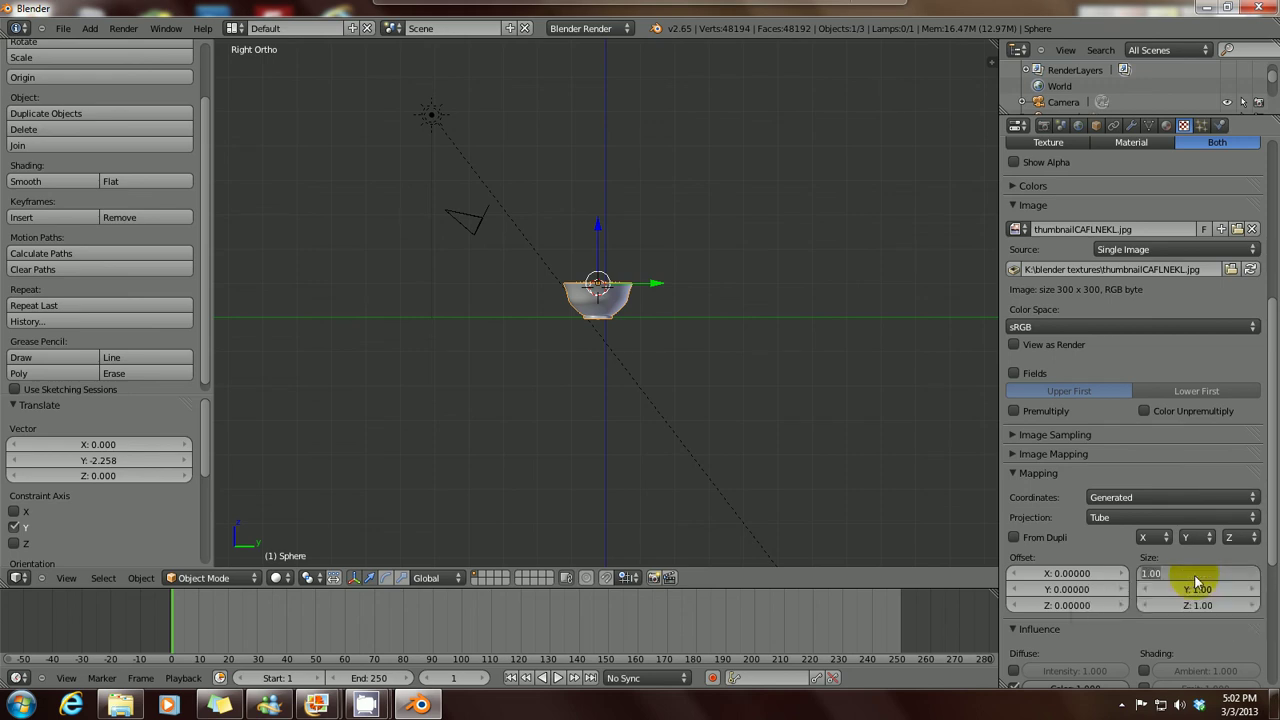
pyautogui.write('1.5')
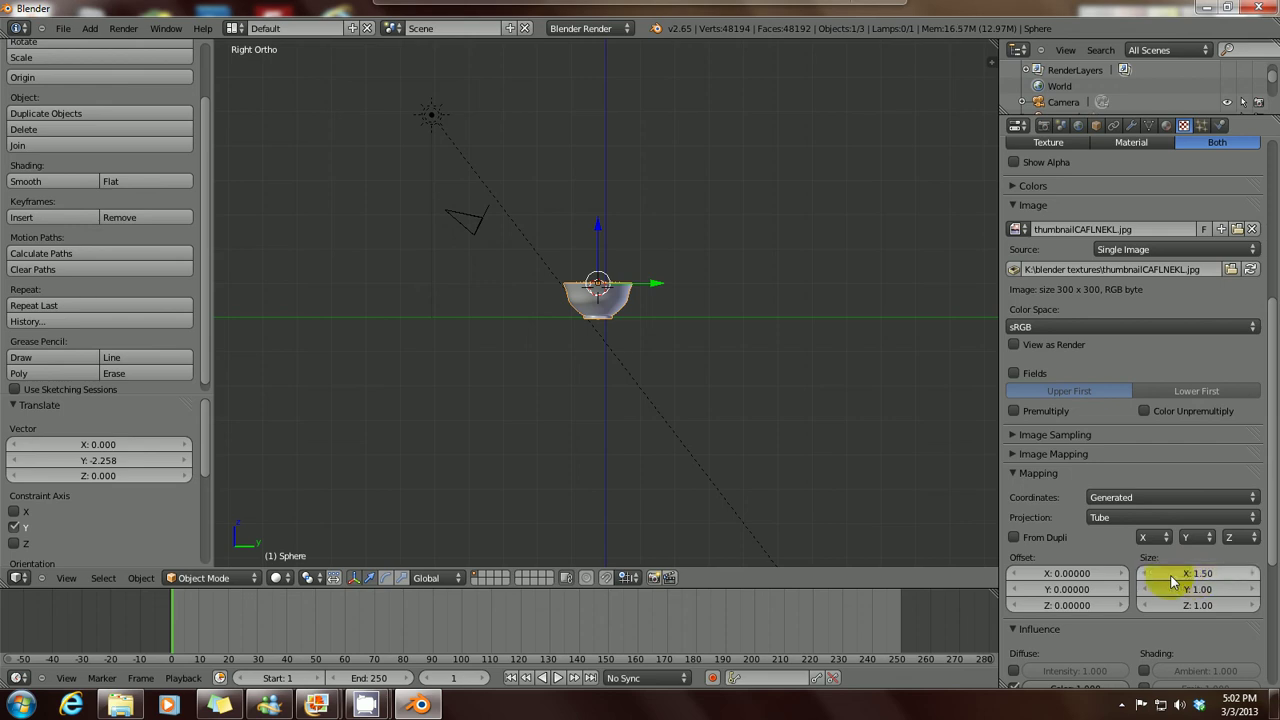
pyautogui.press('Return')
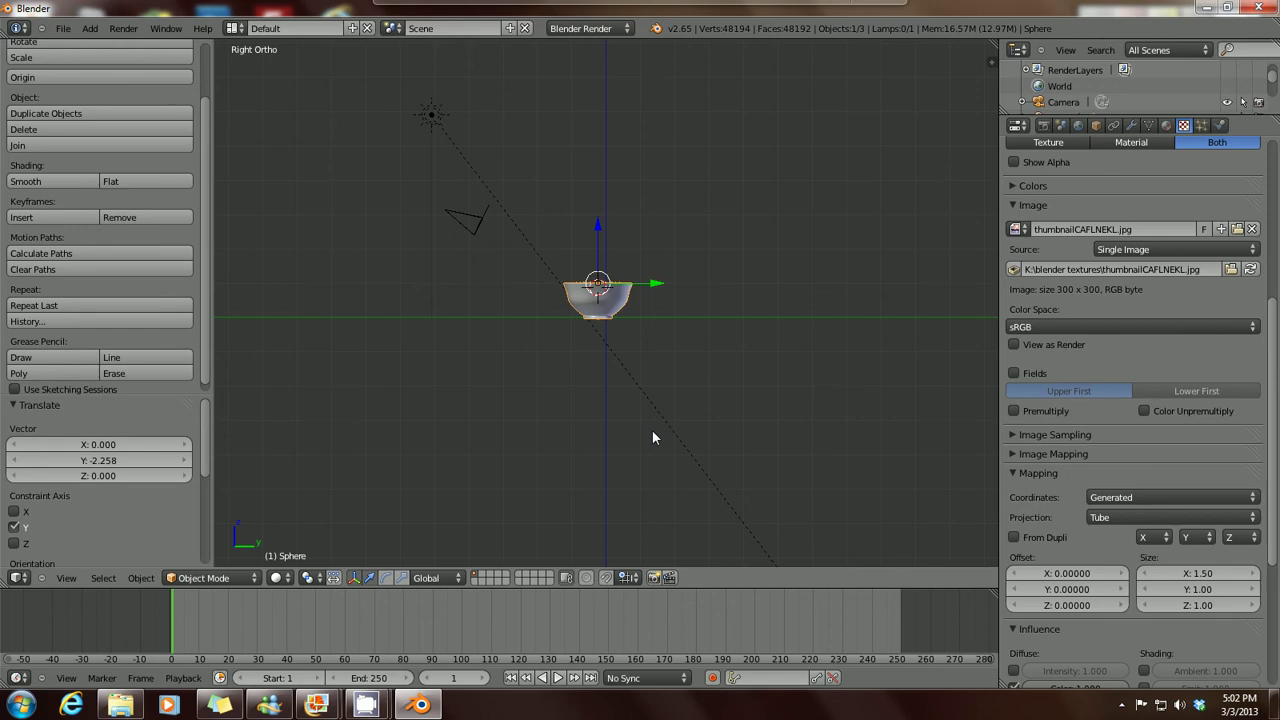
pyautogui.press('F12')
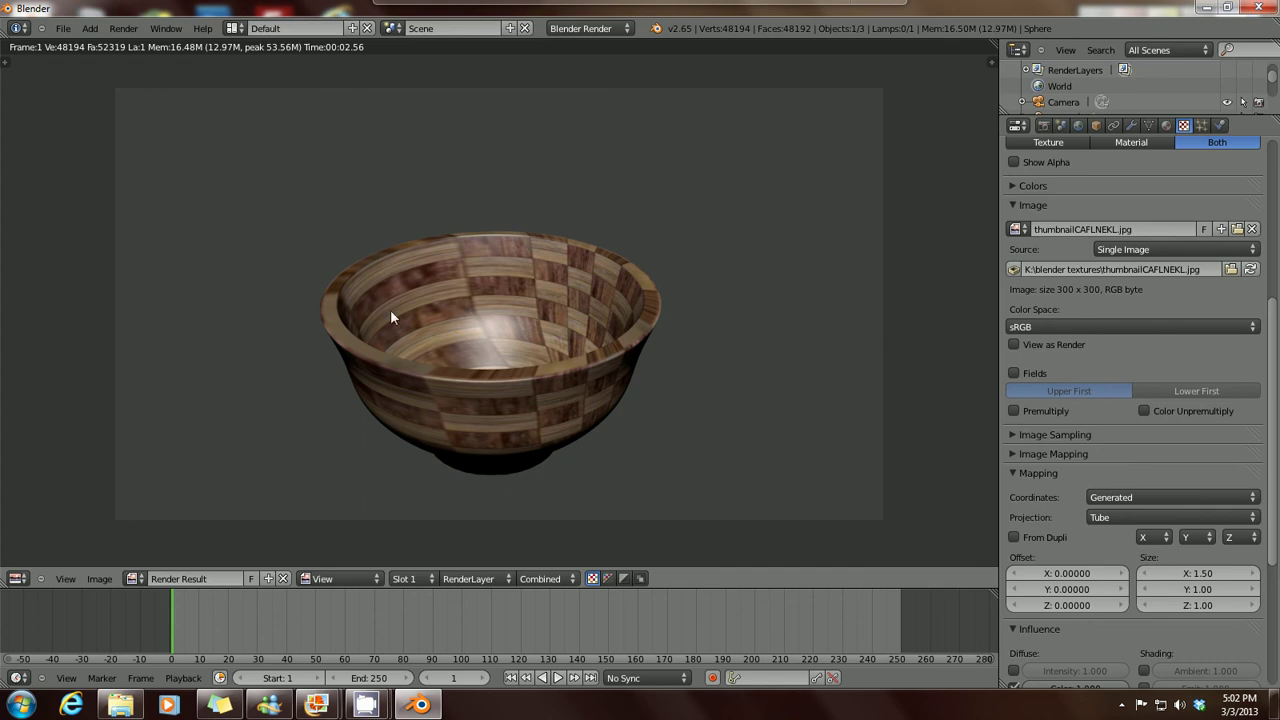
pyautogui.press('Escape')
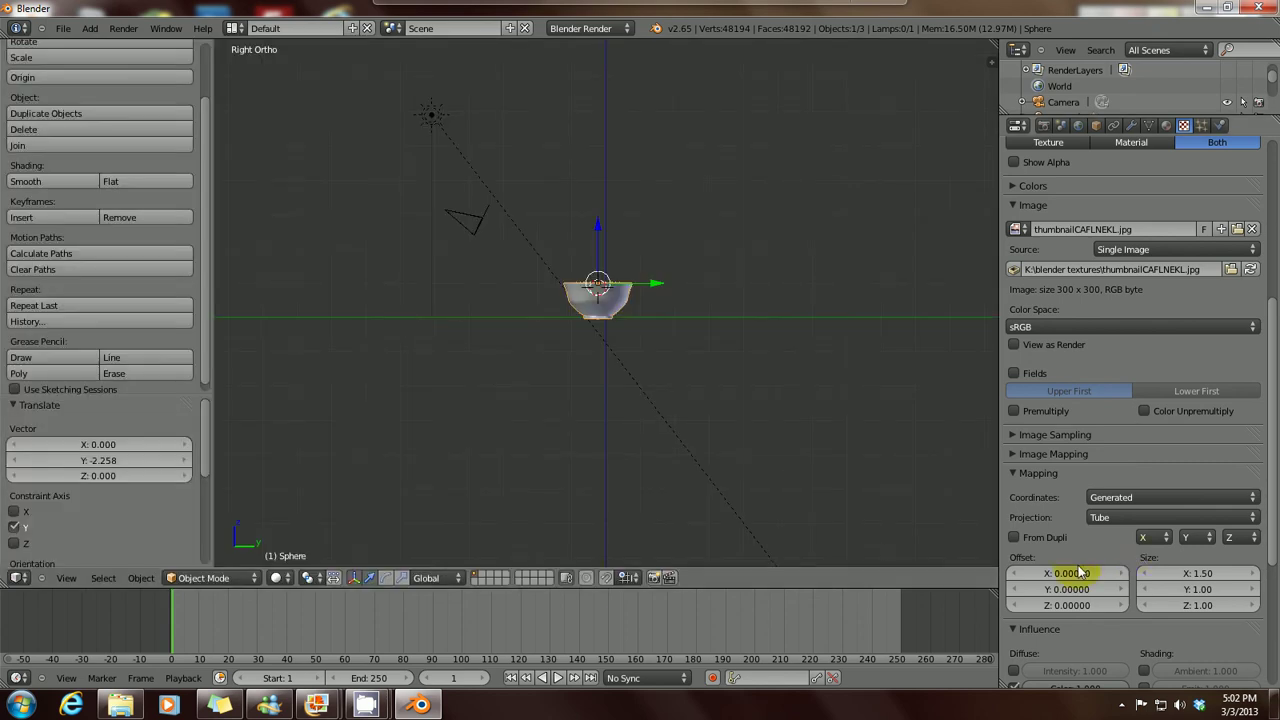
# Step: Set the projection of the bowl's wood texture to Cube and test-render it
pyautogui.scroll(-2, 1127, 588)
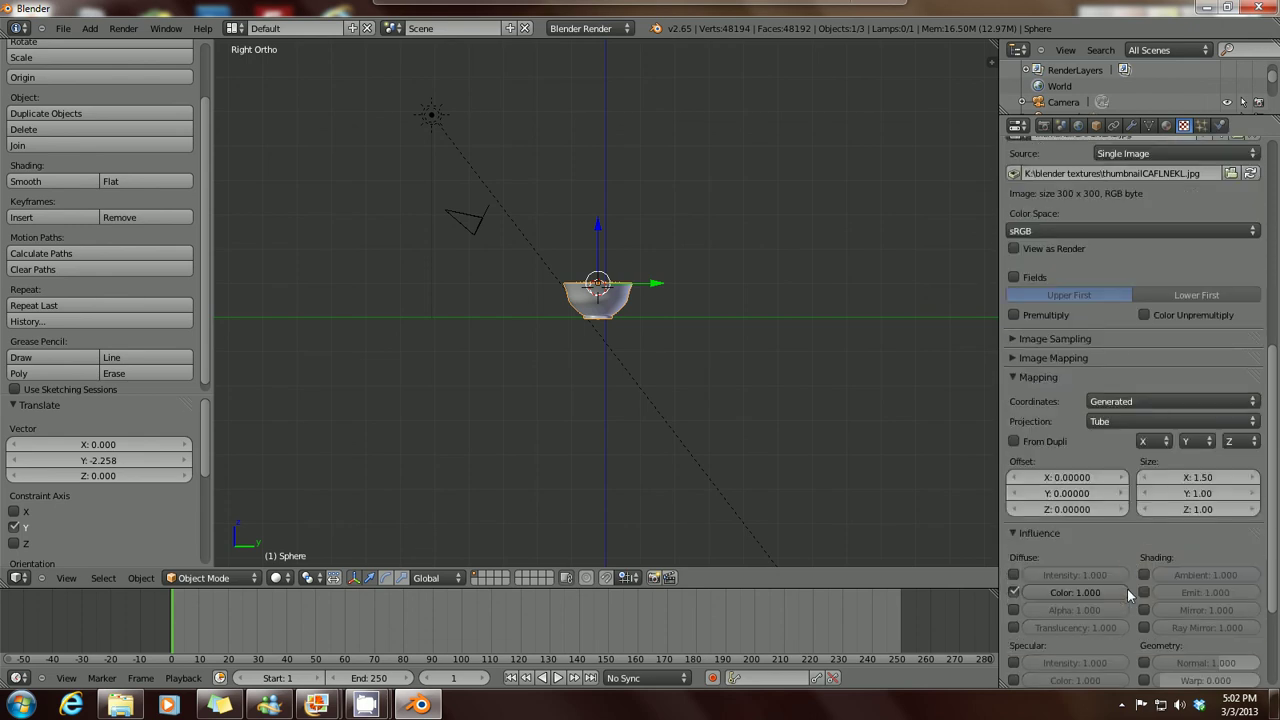
pyautogui.scroll(-3, 1127, 588)
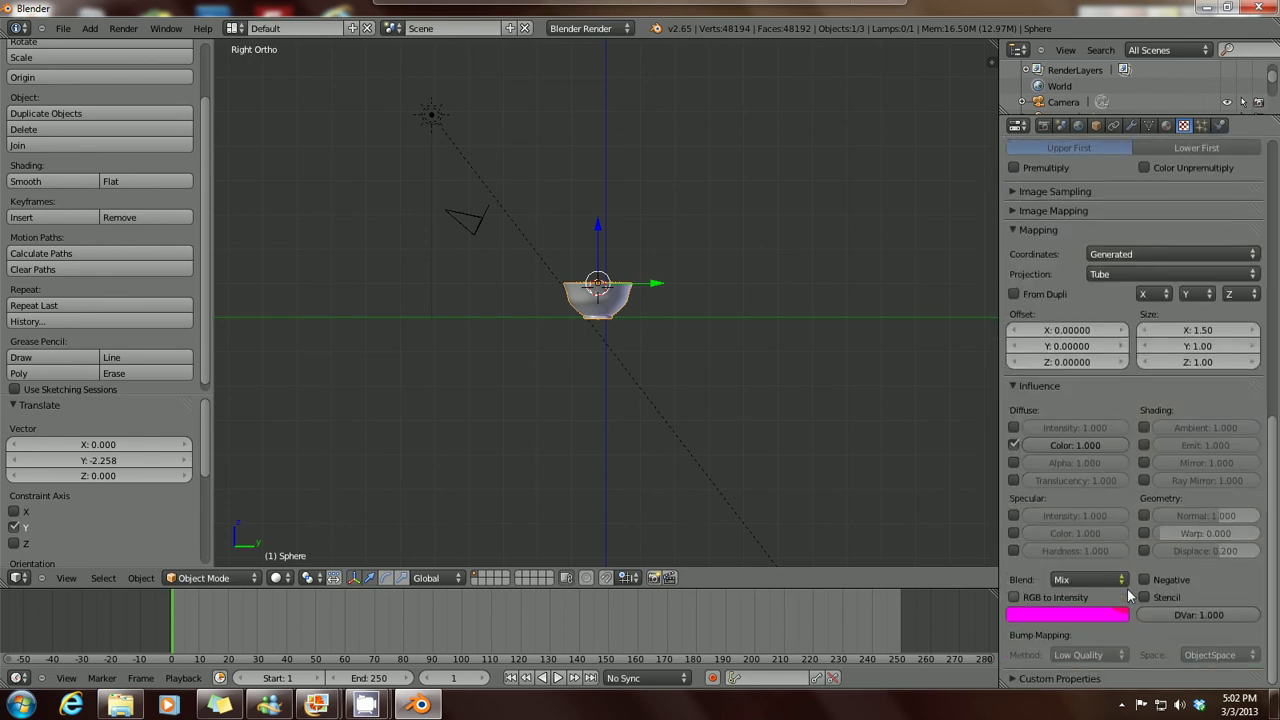
pyautogui.scroll(3, 1128, 596)
pyautogui.click(1255, 403)
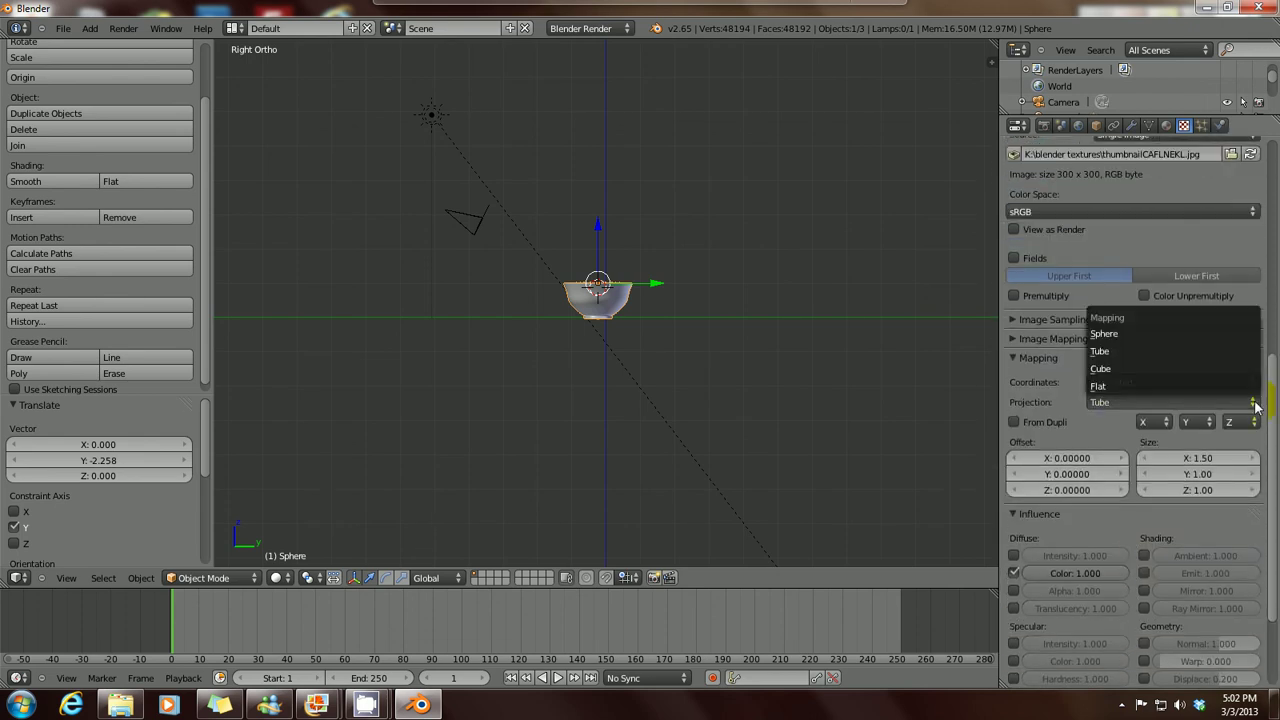
pyautogui.click(1195, 370)
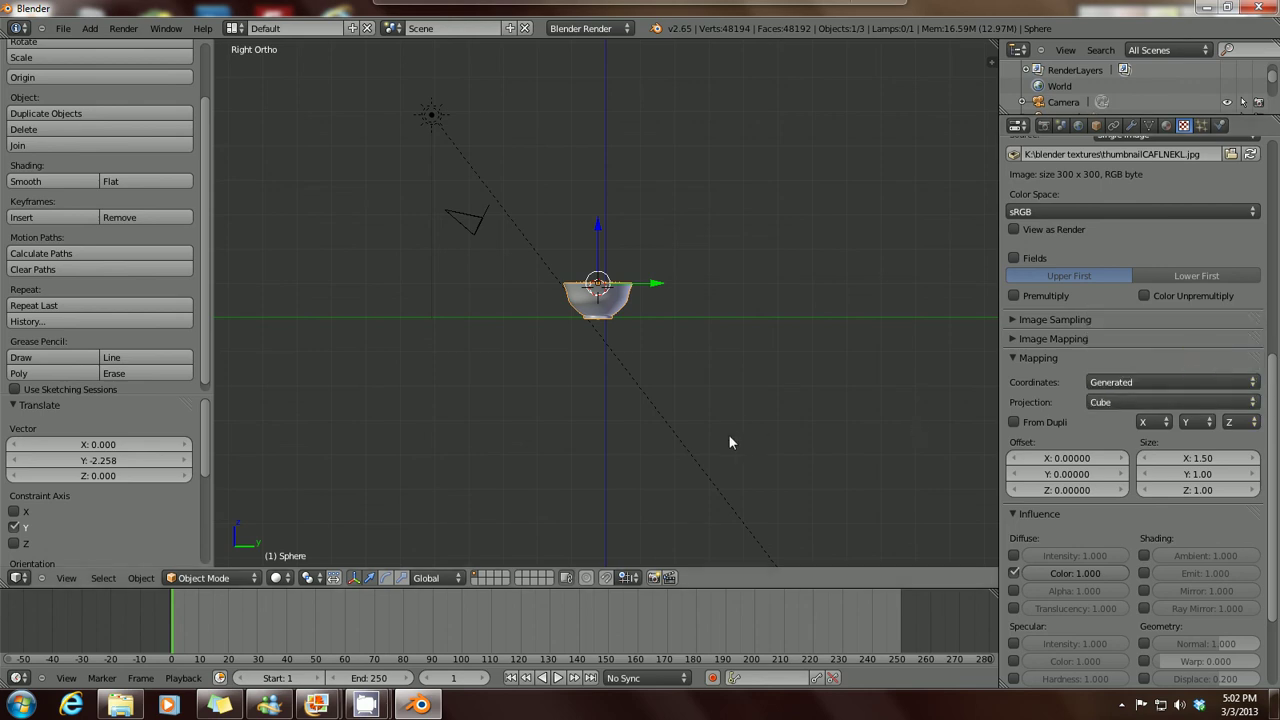
pyautogui.press('F12')
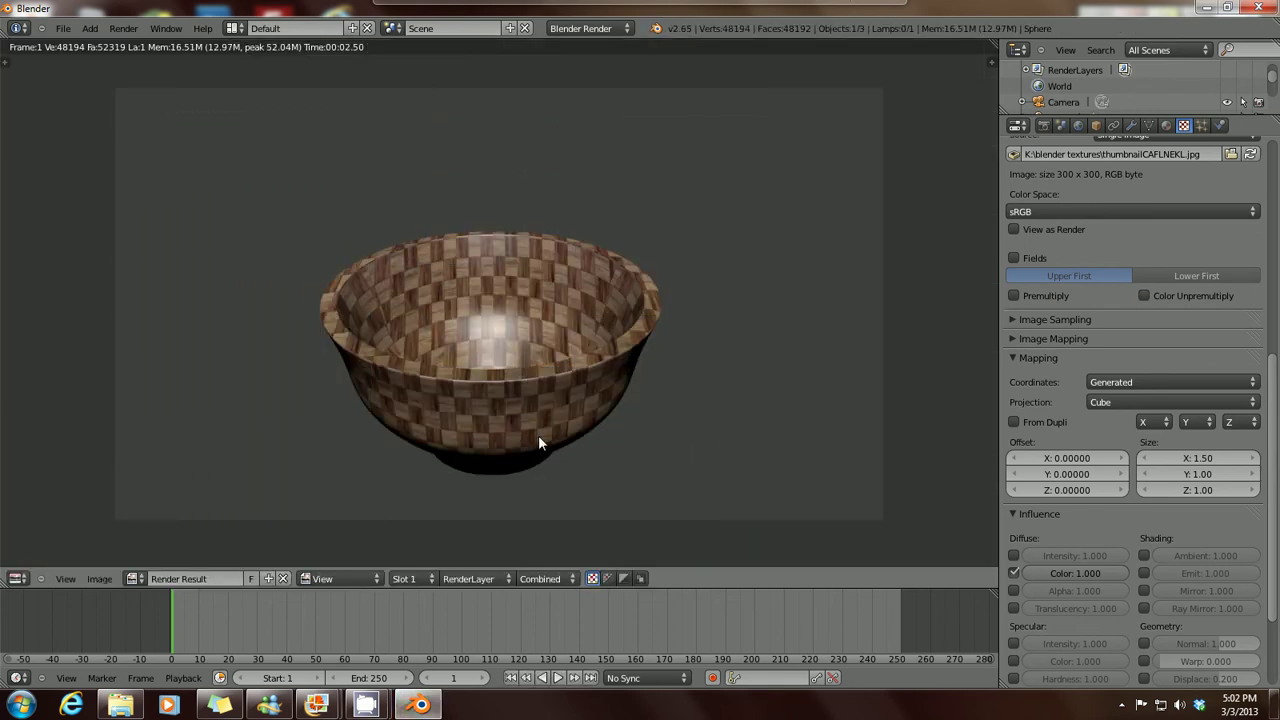
# Step: Compare the test render with the reference photo of the bowl and return to the 3D view
pyautogui.click(491, 343)
pyautogui.moveTo(316, 705)
pyautogui.click(237, 640)
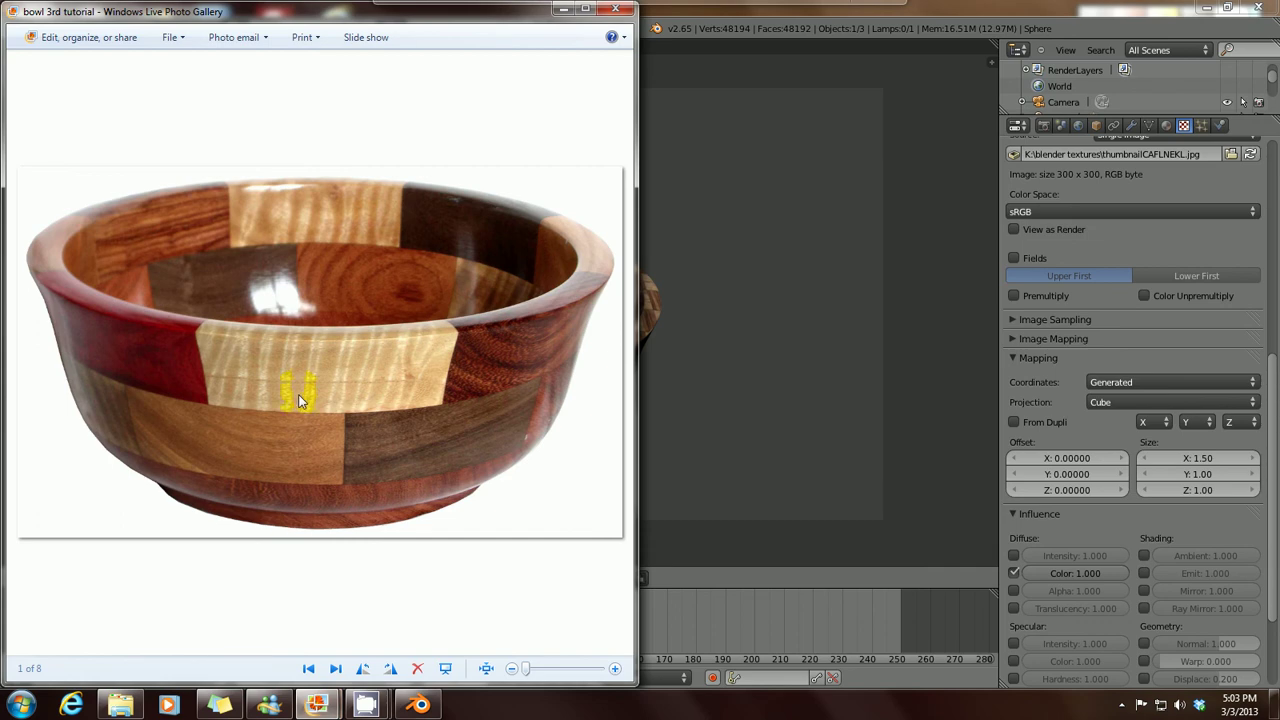
pyautogui.click(563, 10)
pyautogui.click(485, 311)
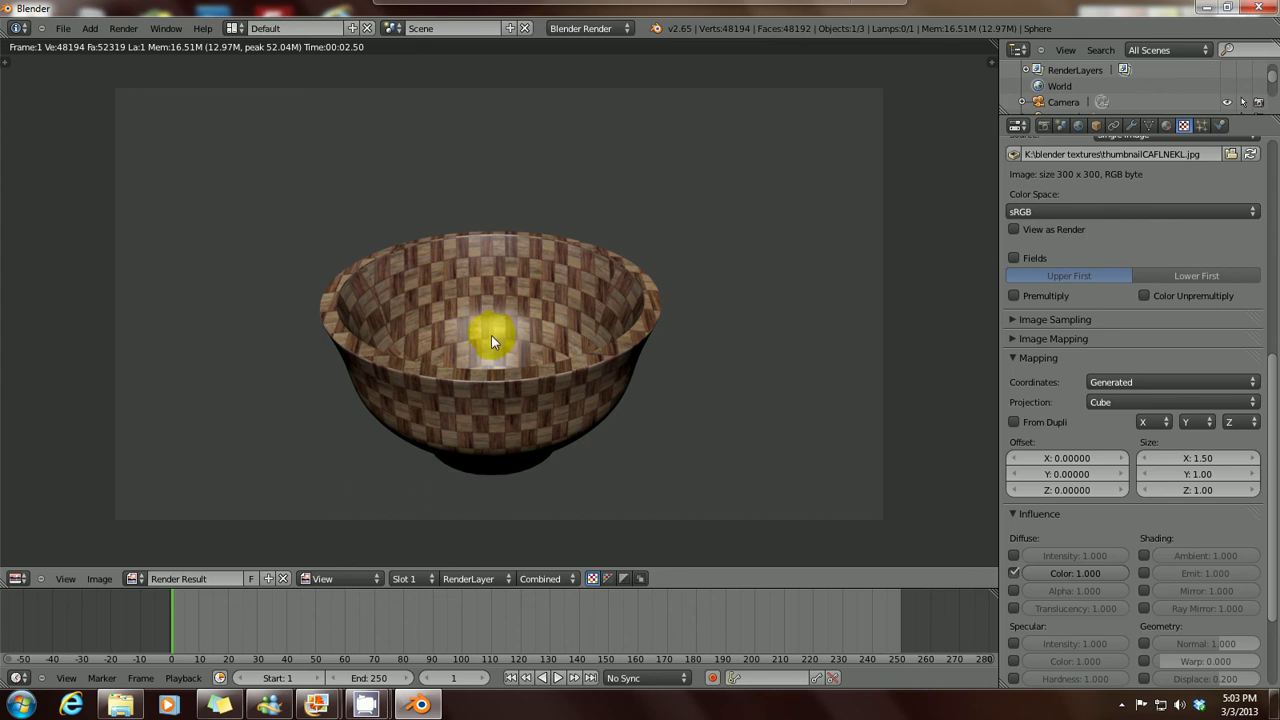
pyautogui.press('Escape')
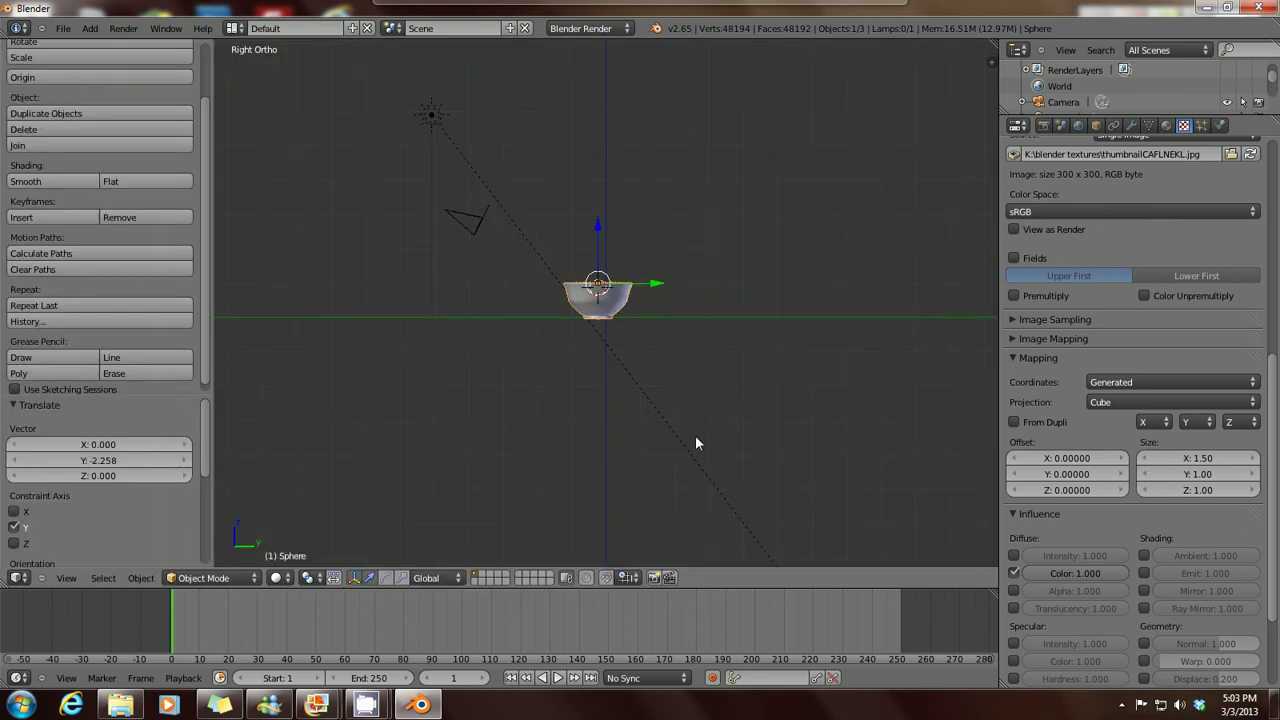
# Step: Set the X size of the wood texture's mapping to 5 and test-render the bowl
pyautogui.click(1193, 460)
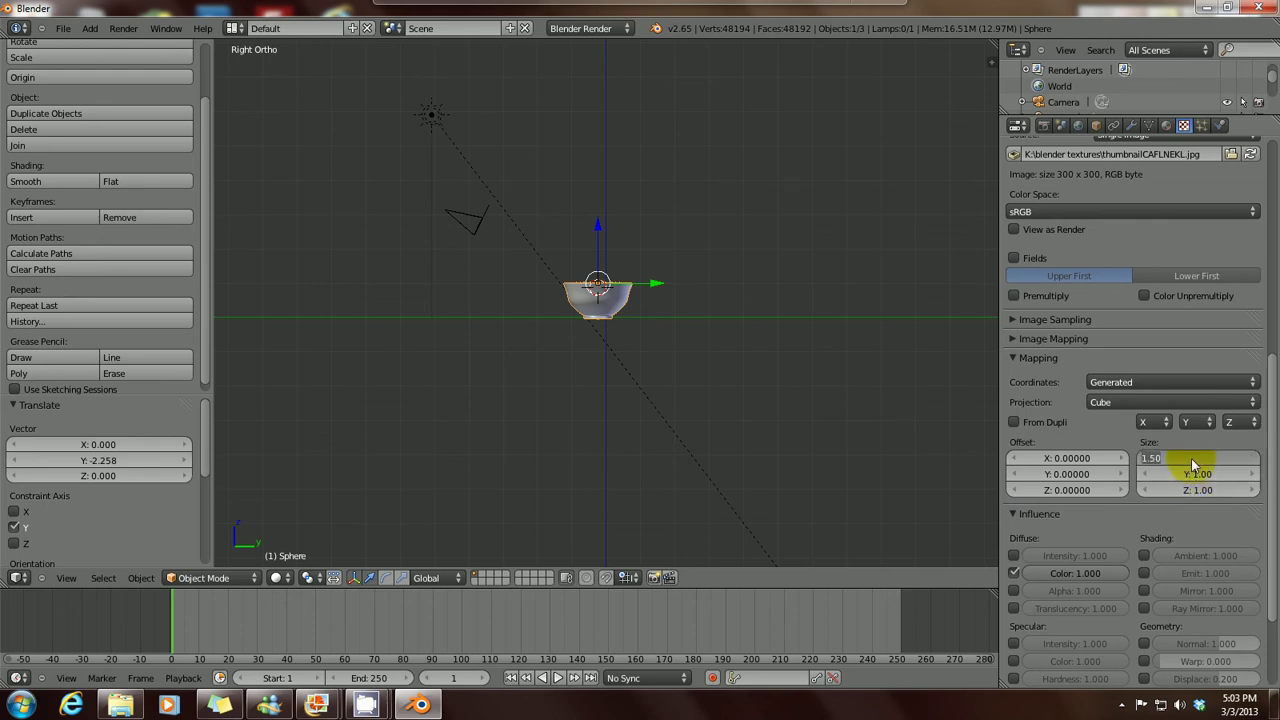
pyautogui.write('5')
pyautogui.press('Return')
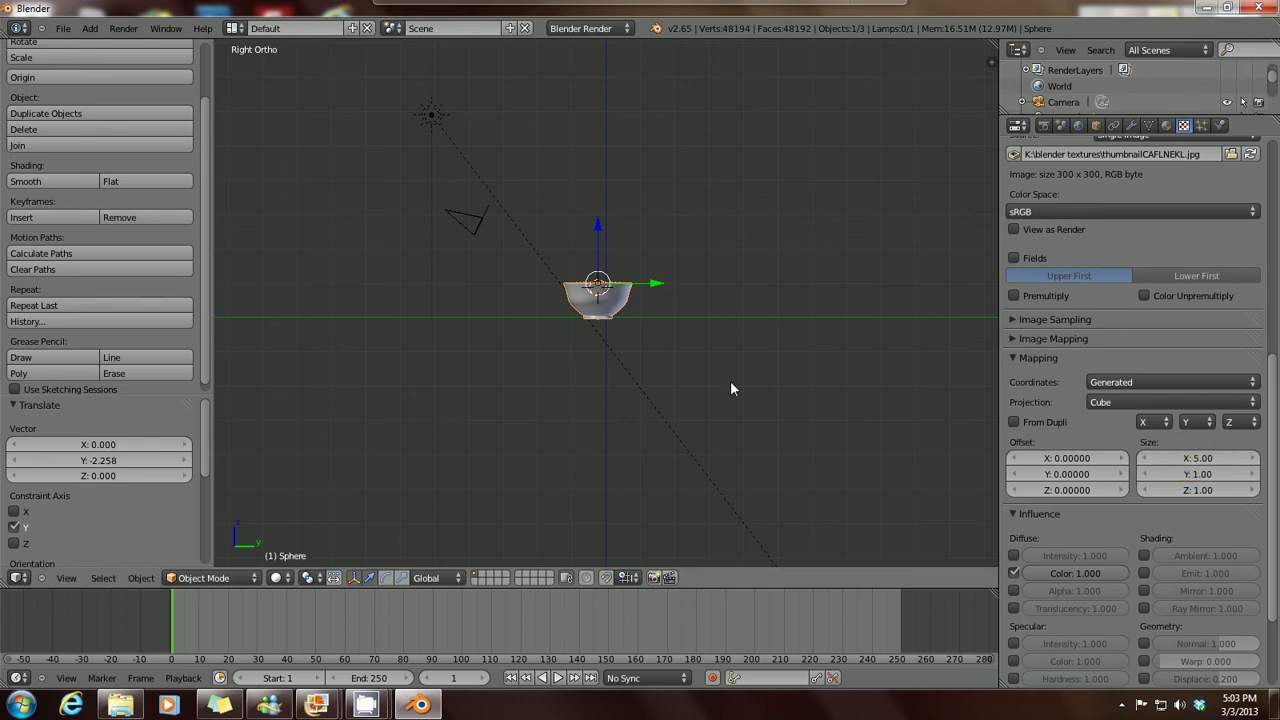
pyautogui.press('F12')
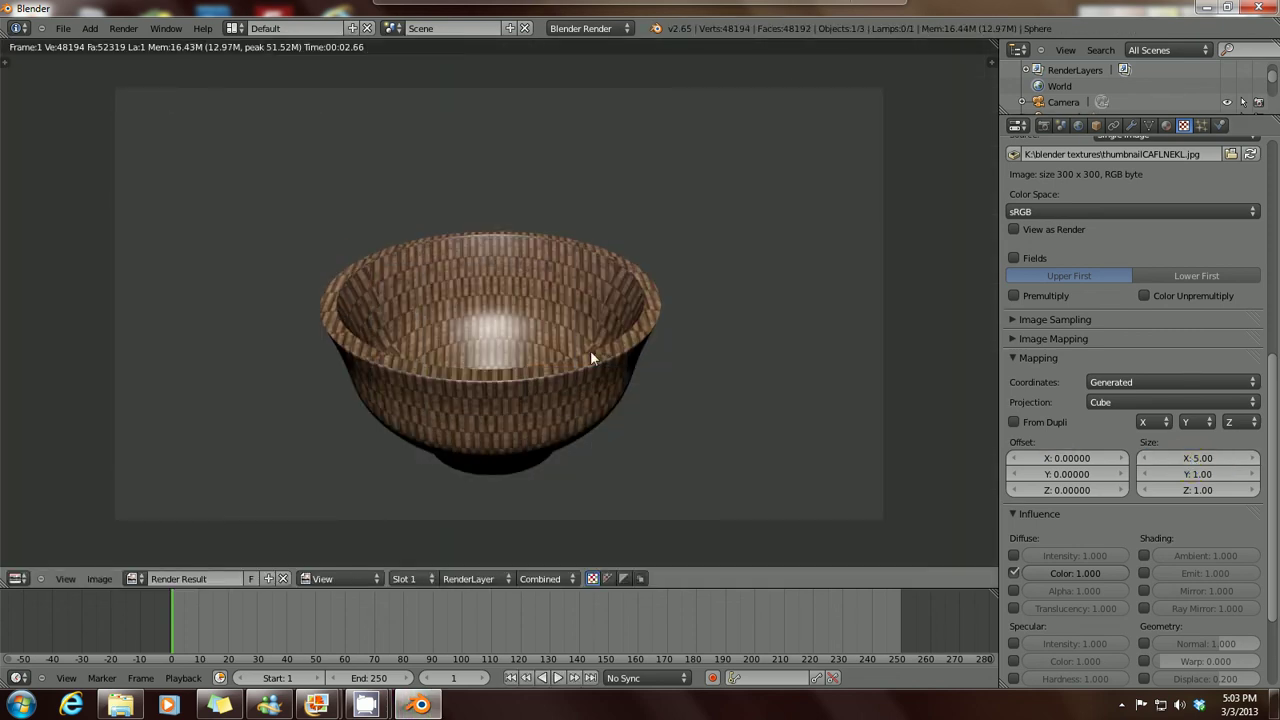
pyautogui.press('Escape')
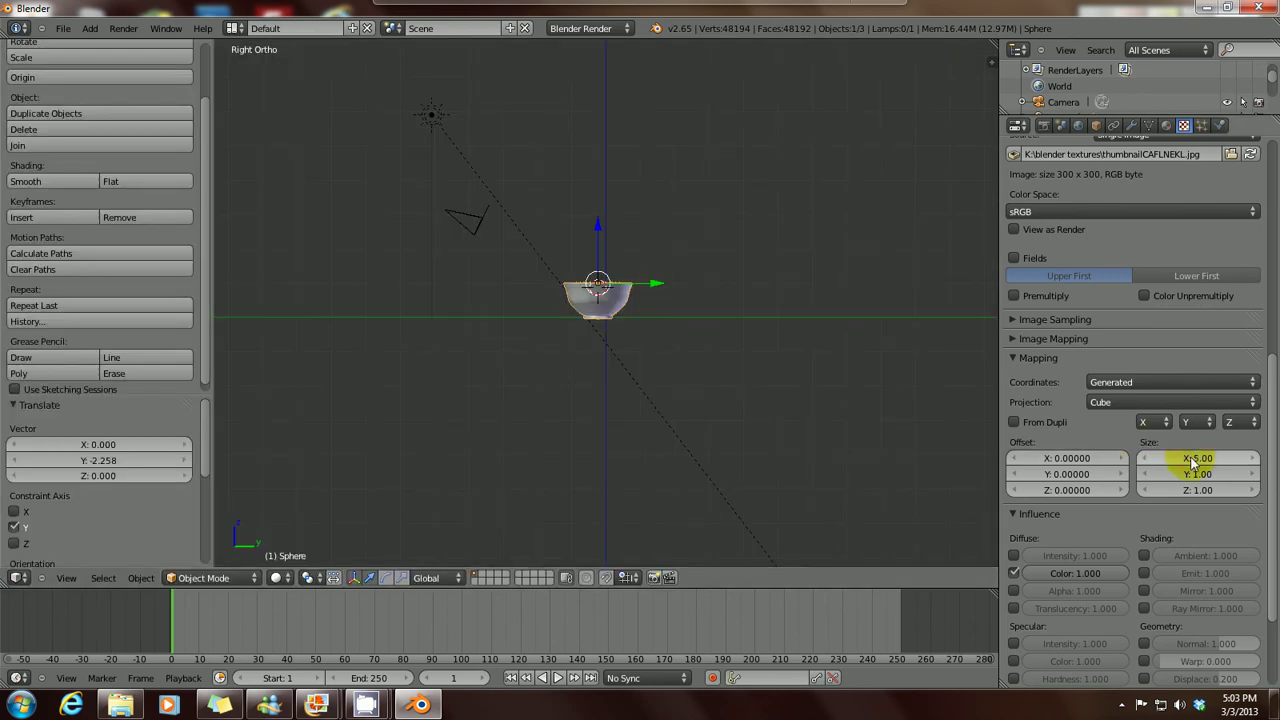
# Step: Try an X size of -5 for the wood texture's mapping and test-render the bowl
pyautogui.click(1192, 460)
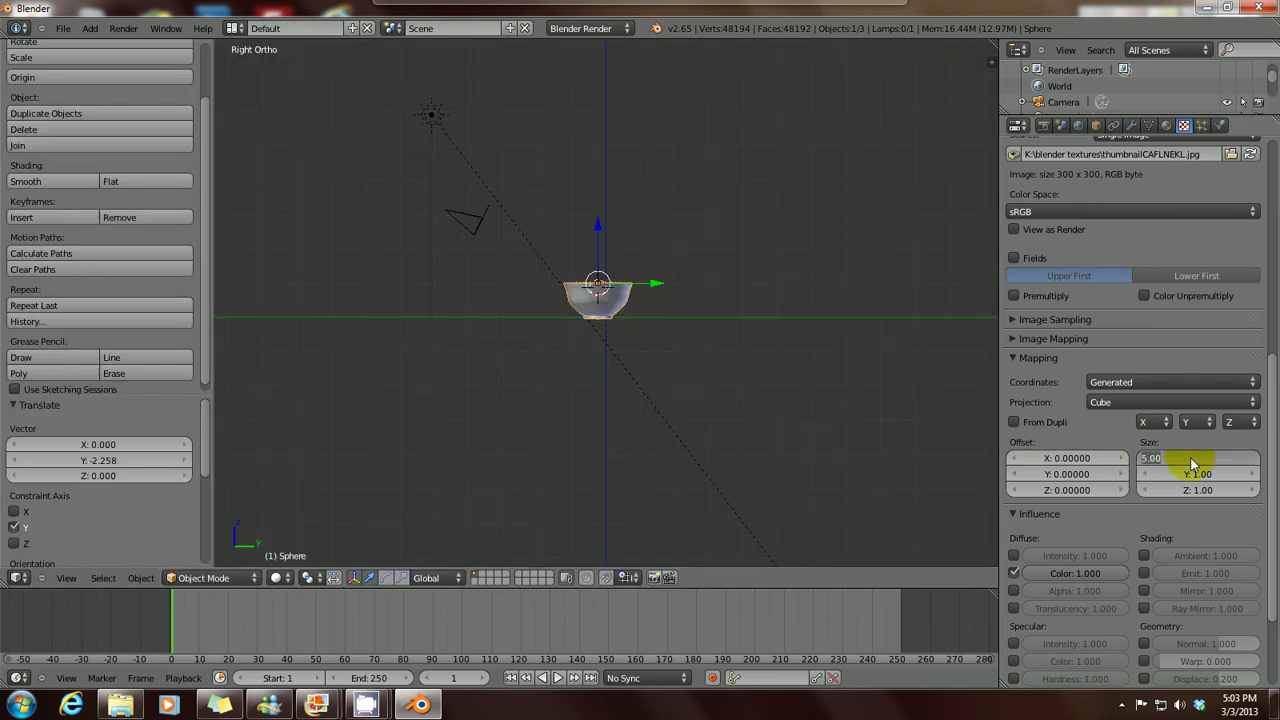
pyautogui.press('BackSpace')
pyautogui.write('-5')
pyautogui.press('Return')
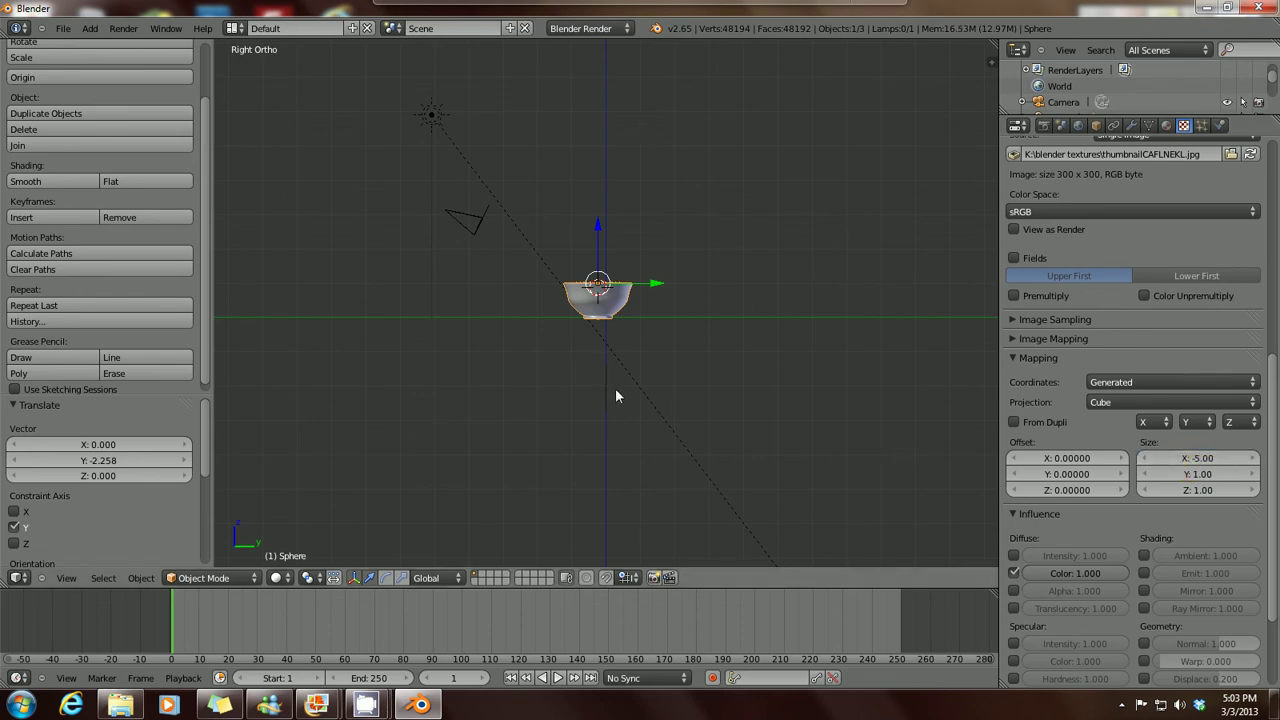
pyautogui.press('F12')
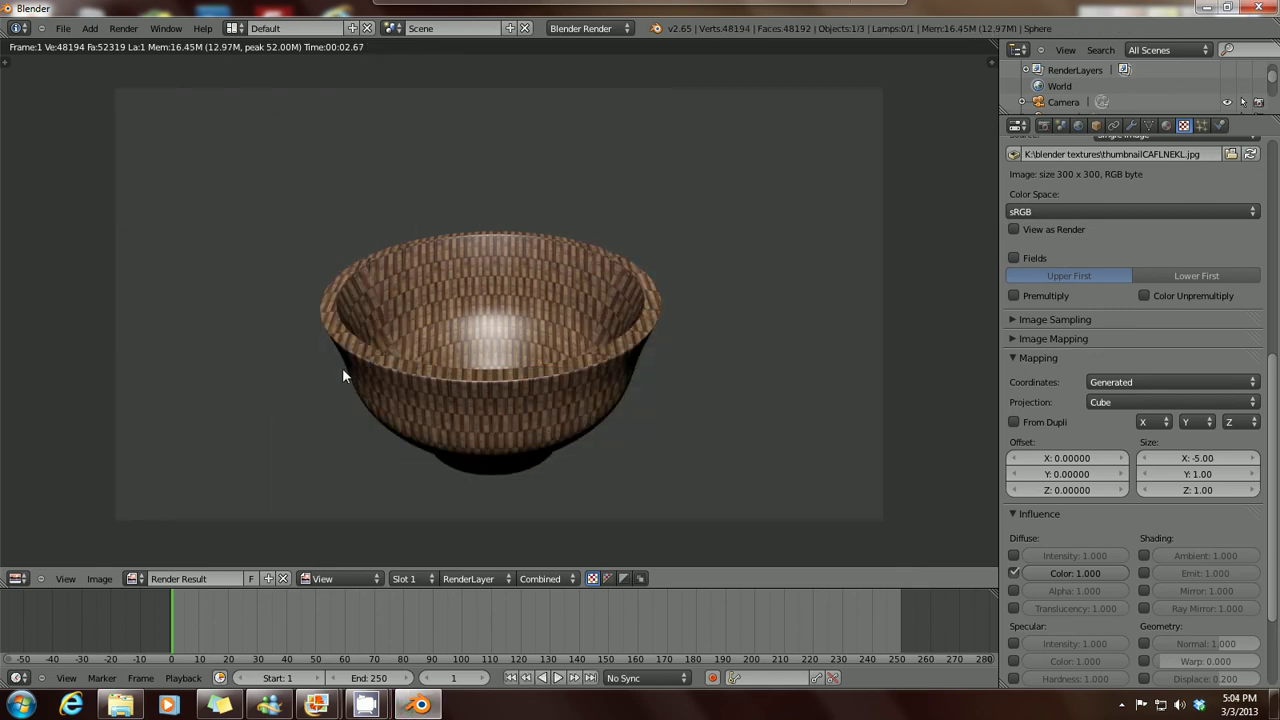
pyautogui.press('Escape')
# Step: Set the Y size of the wood texture's mapping to -5 and test-render the bowl
pyautogui.click(1197, 478)
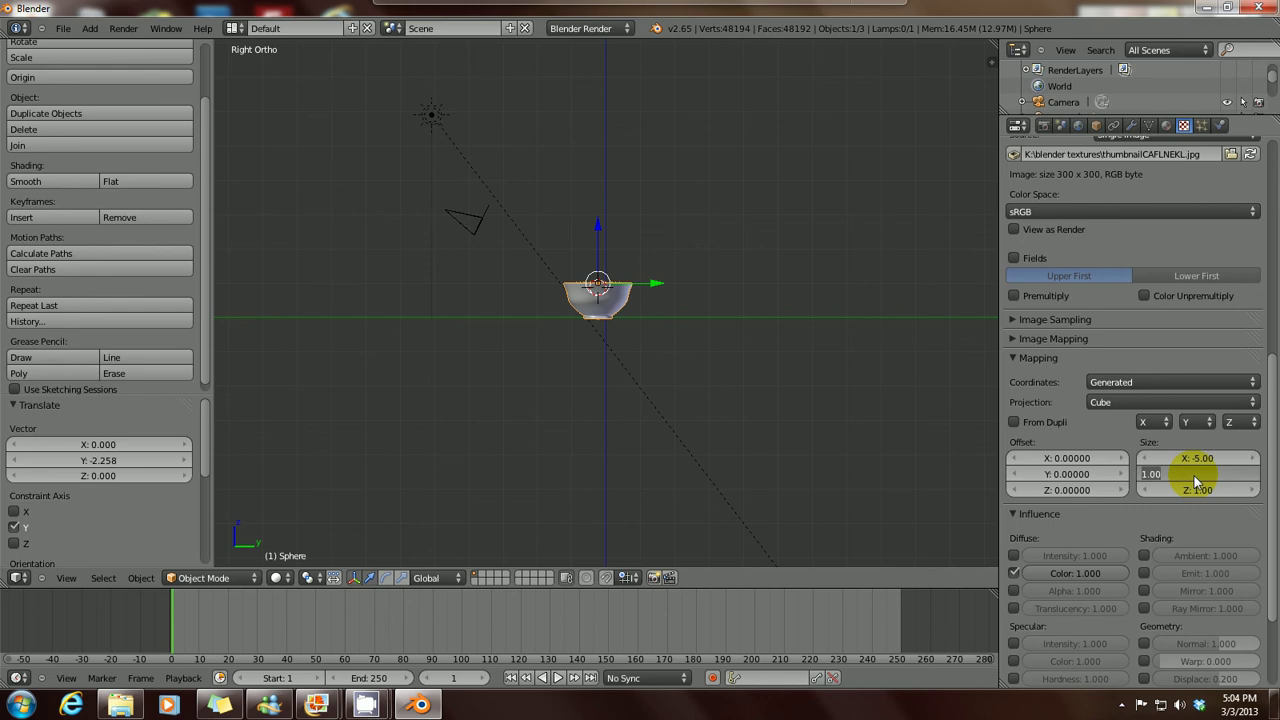
pyautogui.write('5')
pyautogui.press('Return')
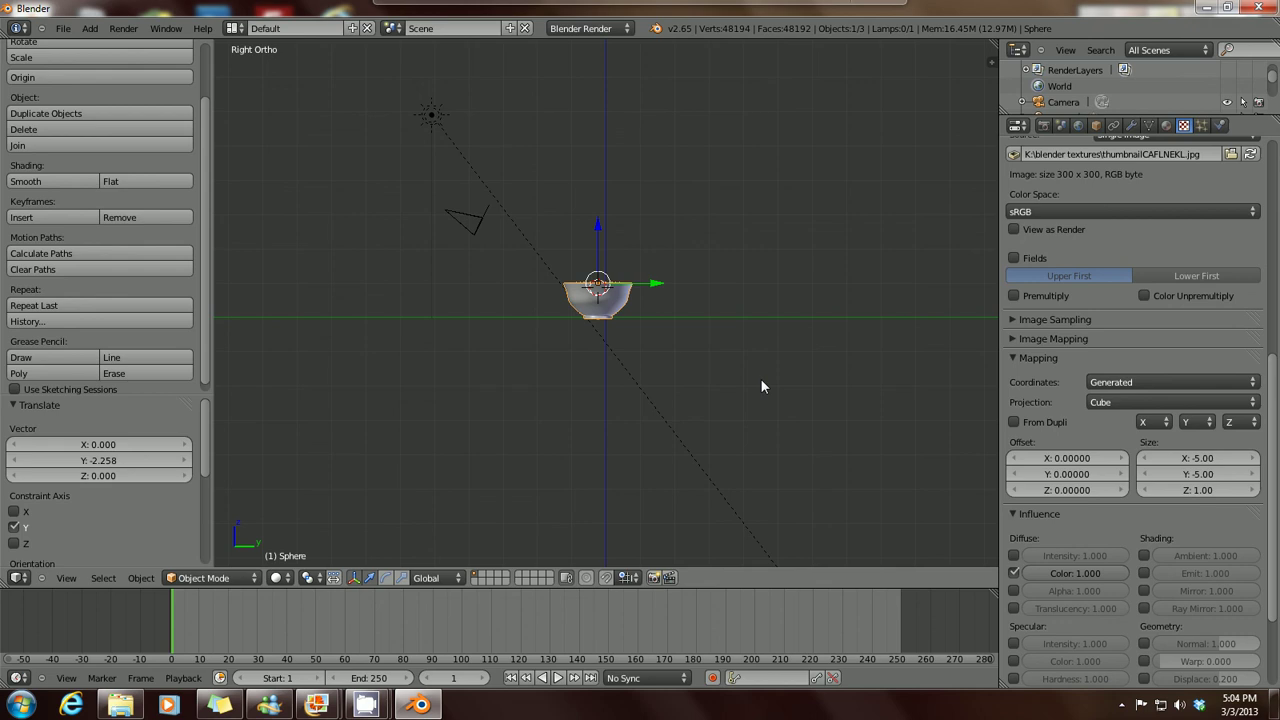
pyautogui.press('F12')
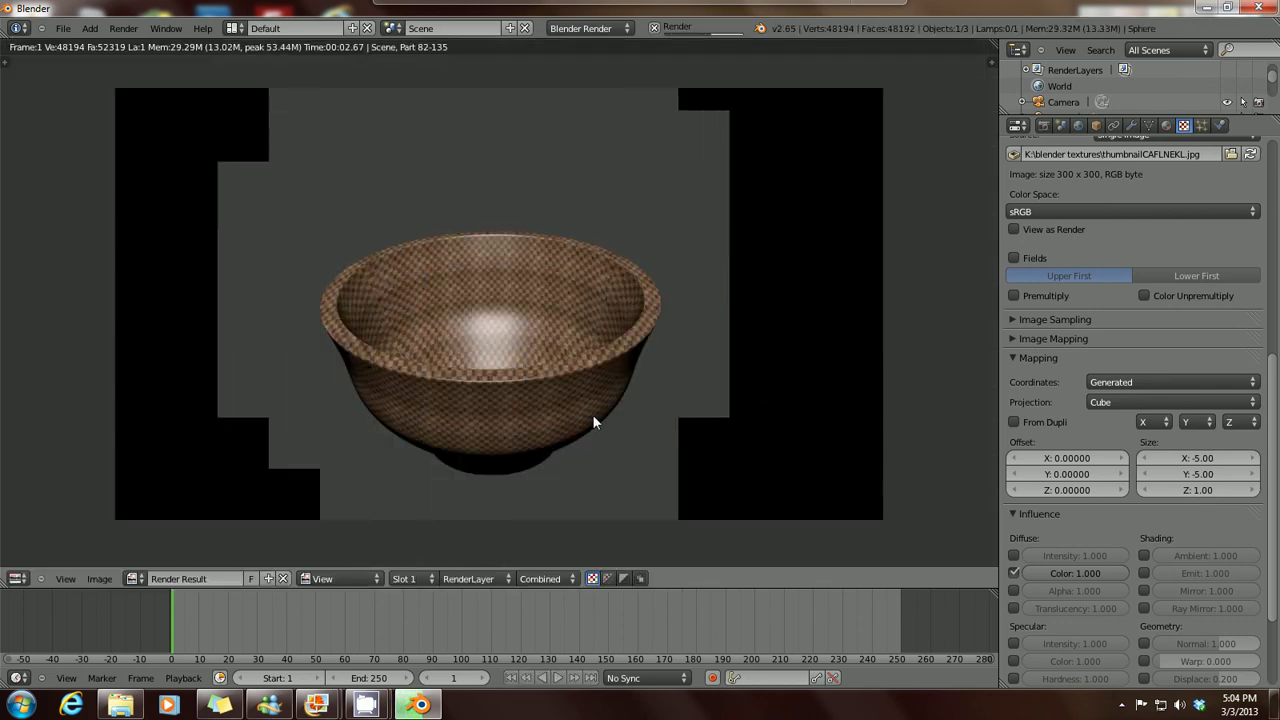
pyautogui.press('Escape')
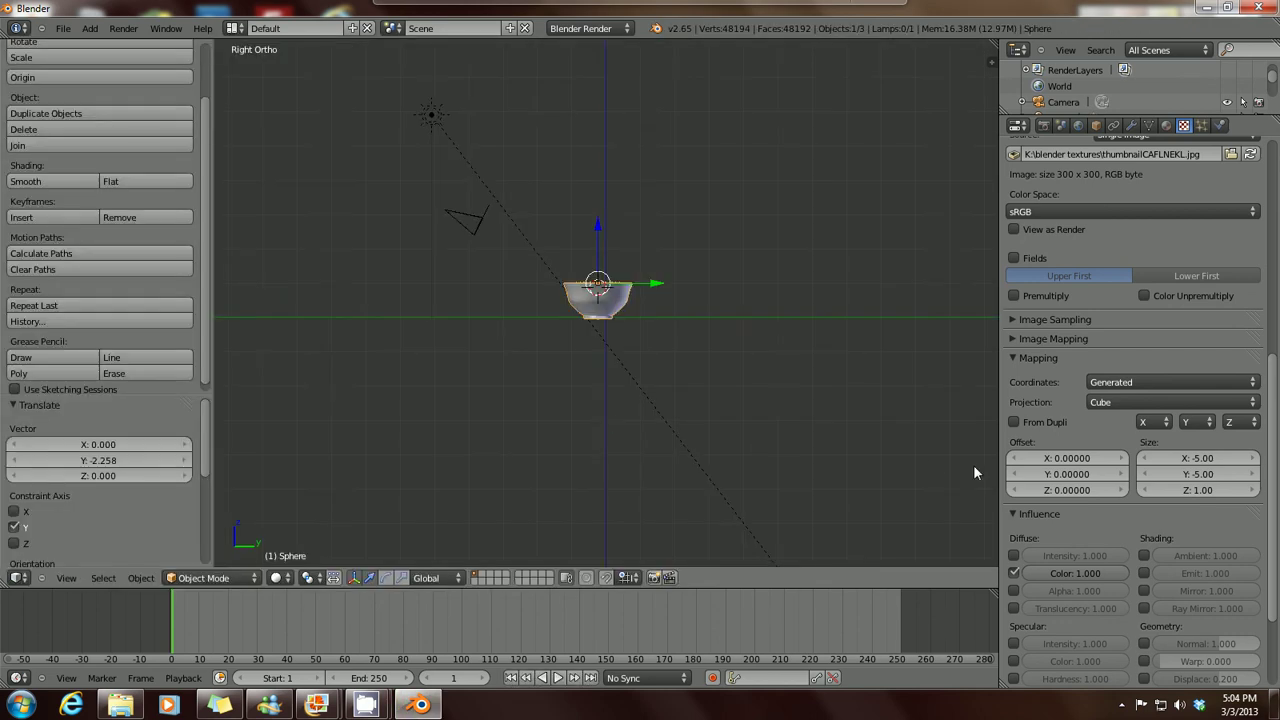
# Step: Set the X size of the wood texture's mapping to 1 and test-render the bowl
pyautogui.click(1160, 459)
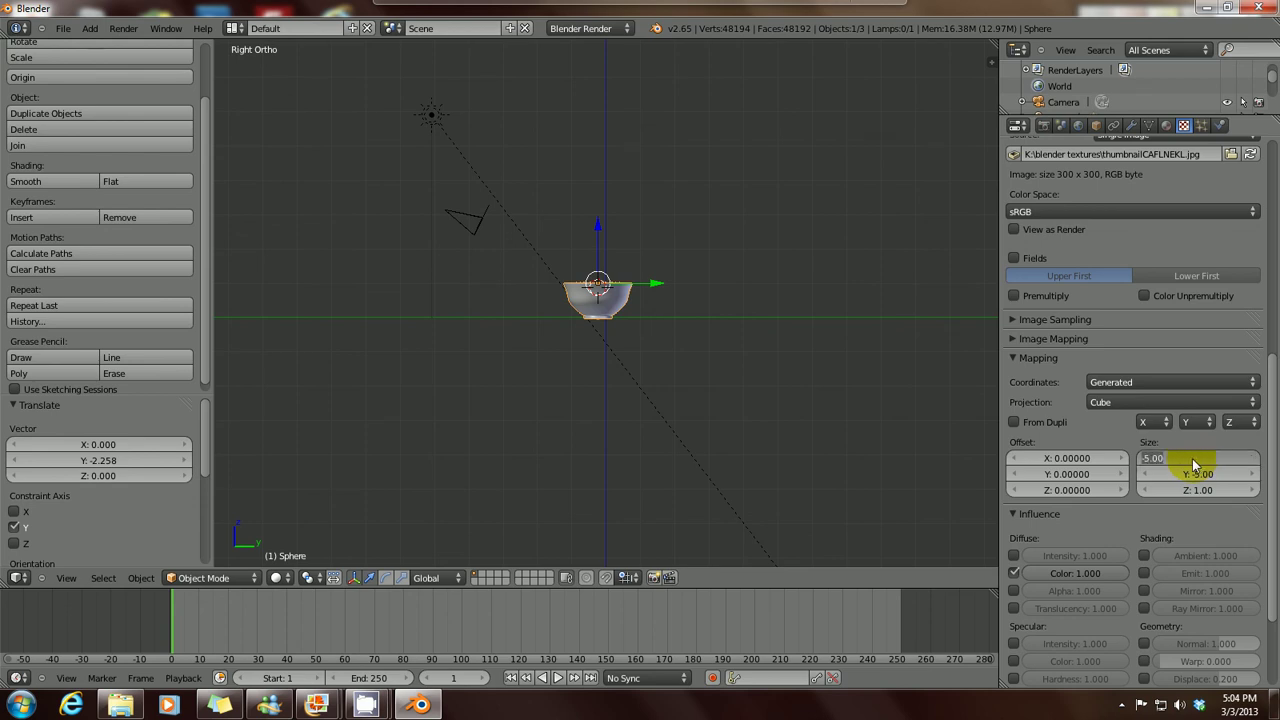
pyautogui.write('1')
pyautogui.press('Return')
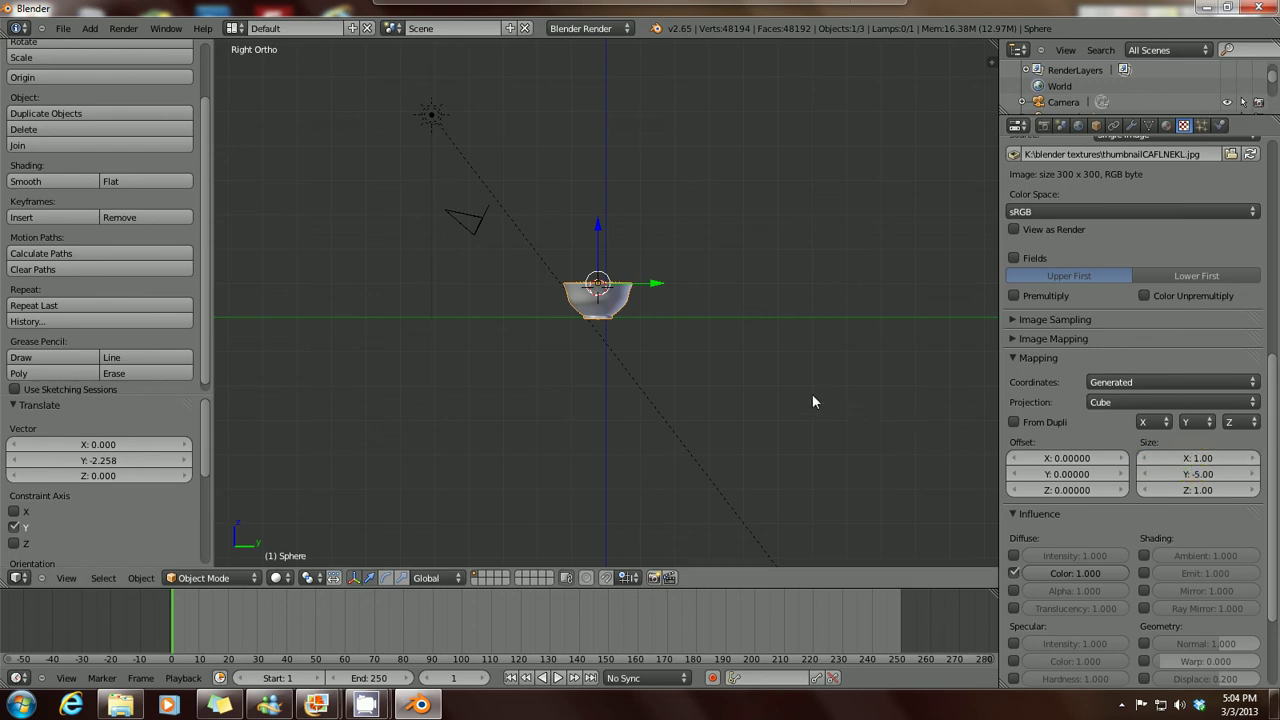
pyautogui.press('F12')
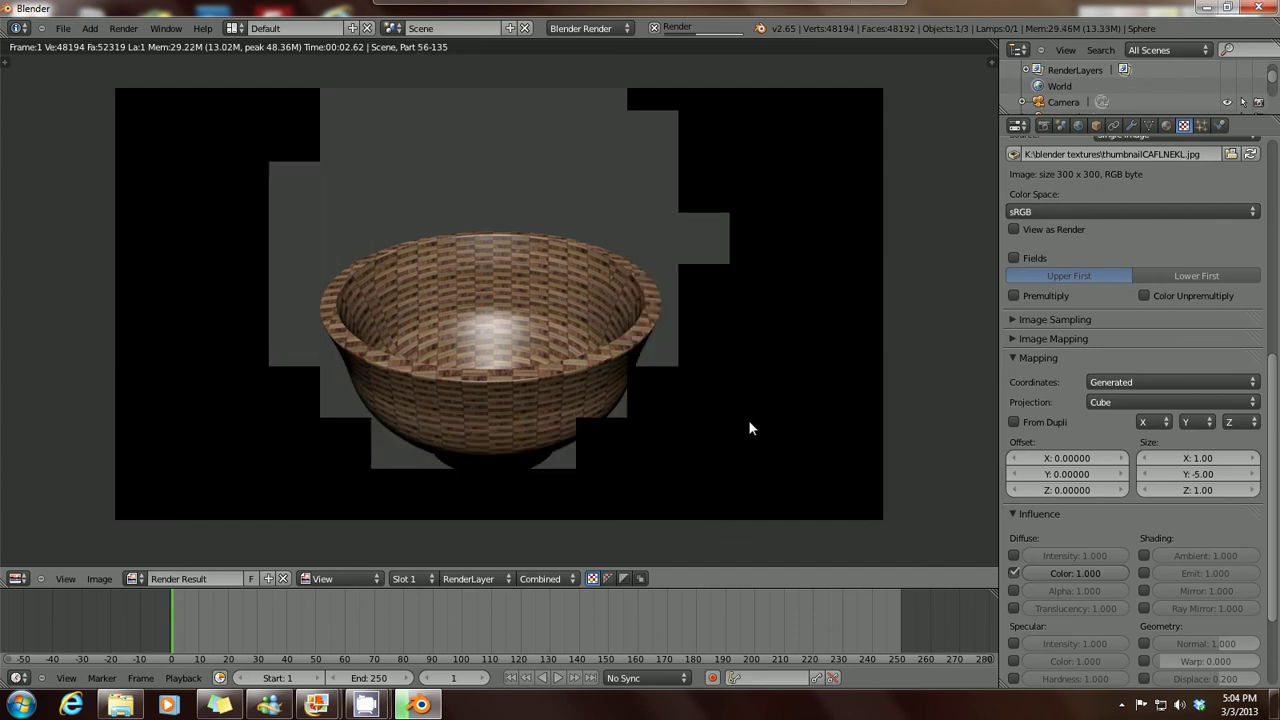
pyautogui.press('Escape')
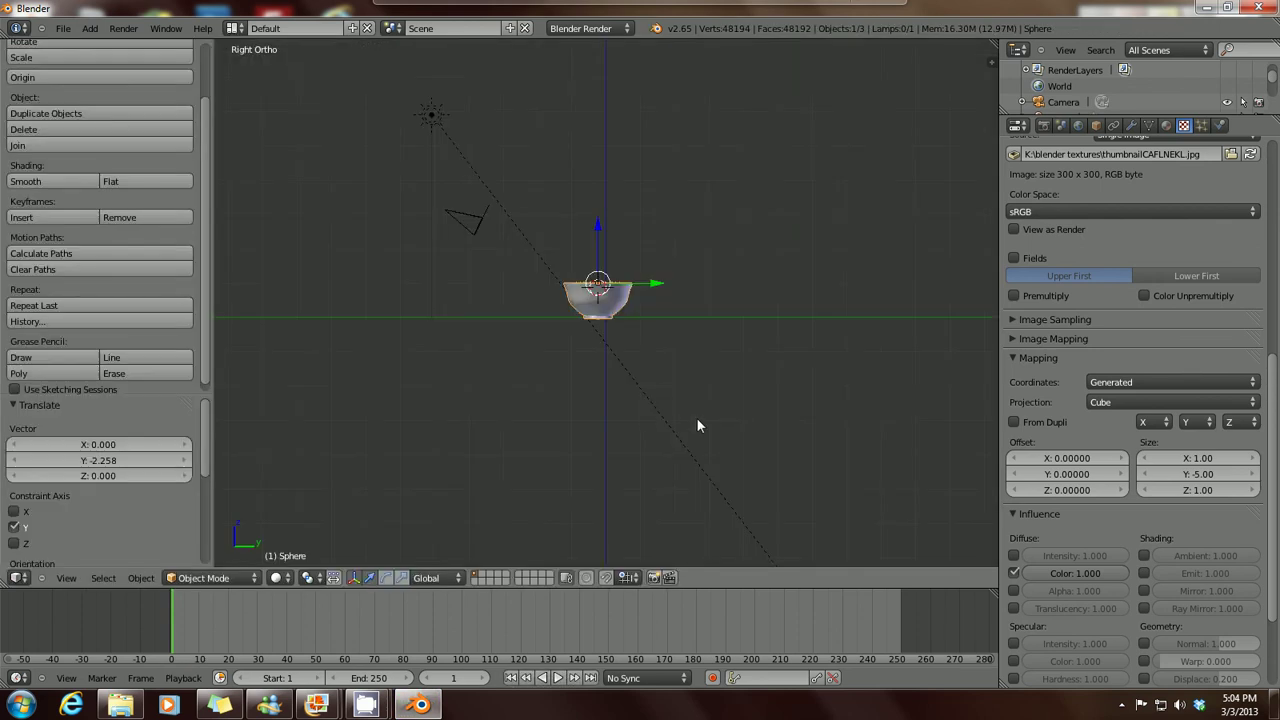
# Step: Set the X size of the wood texture's mapping to 3 and test-render the bowl
pyautogui.click(1194, 459)
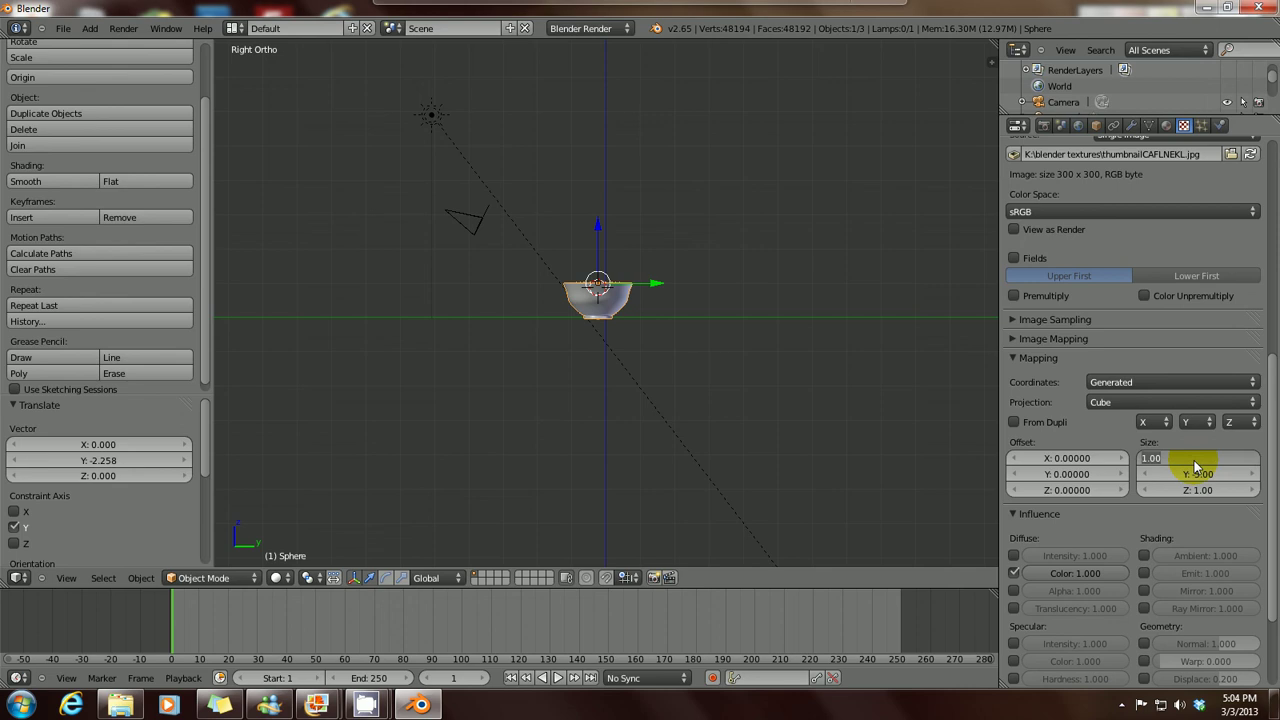
pyautogui.write('3')
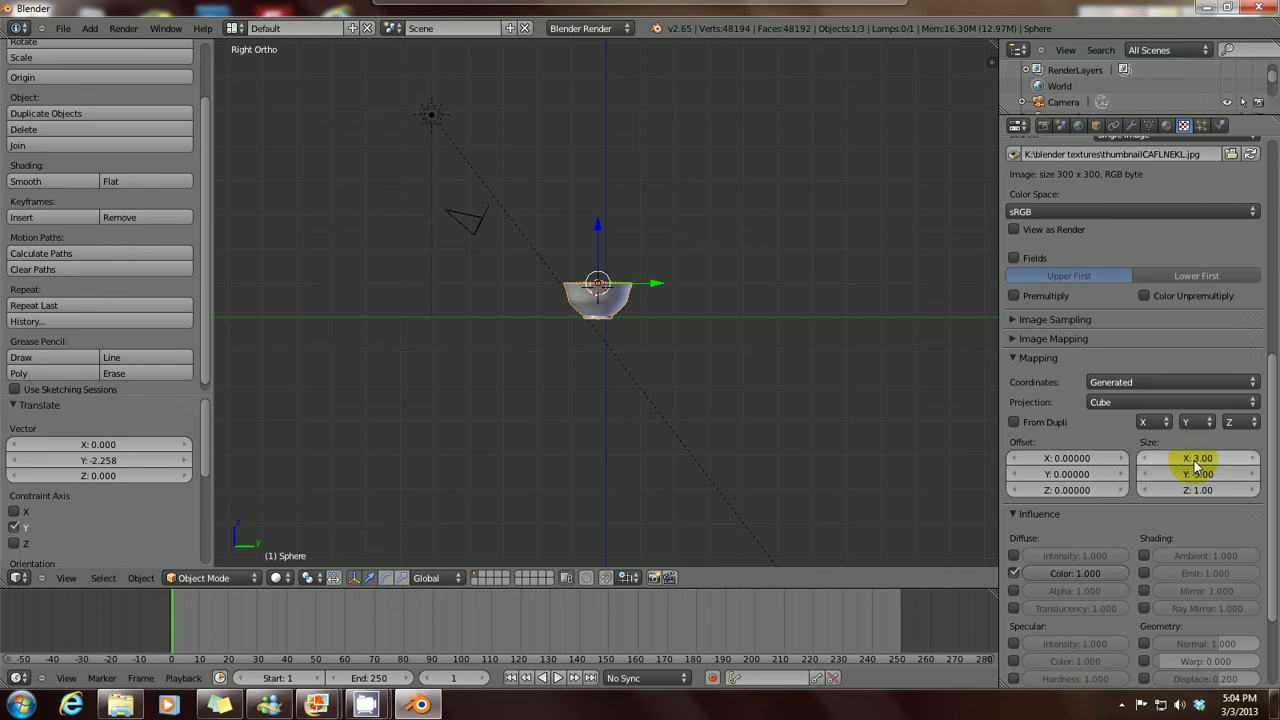
pyautogui.press('Return')
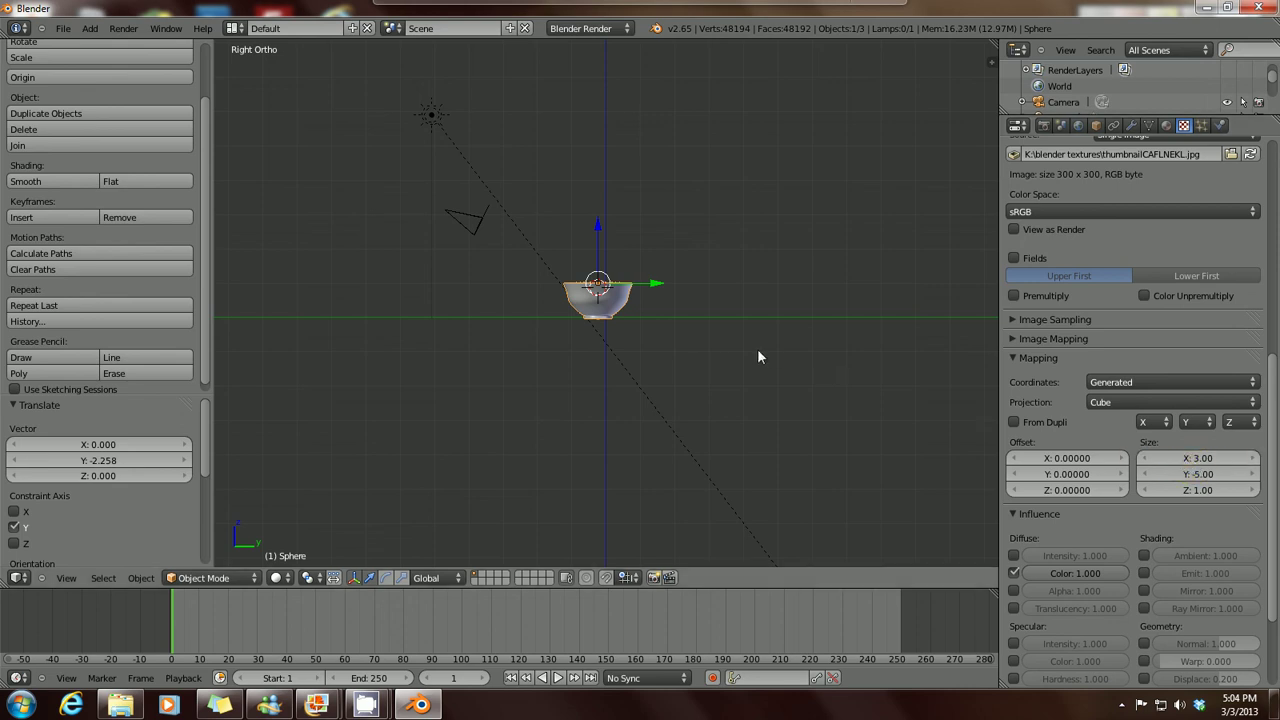
pyautogui.press('F12')
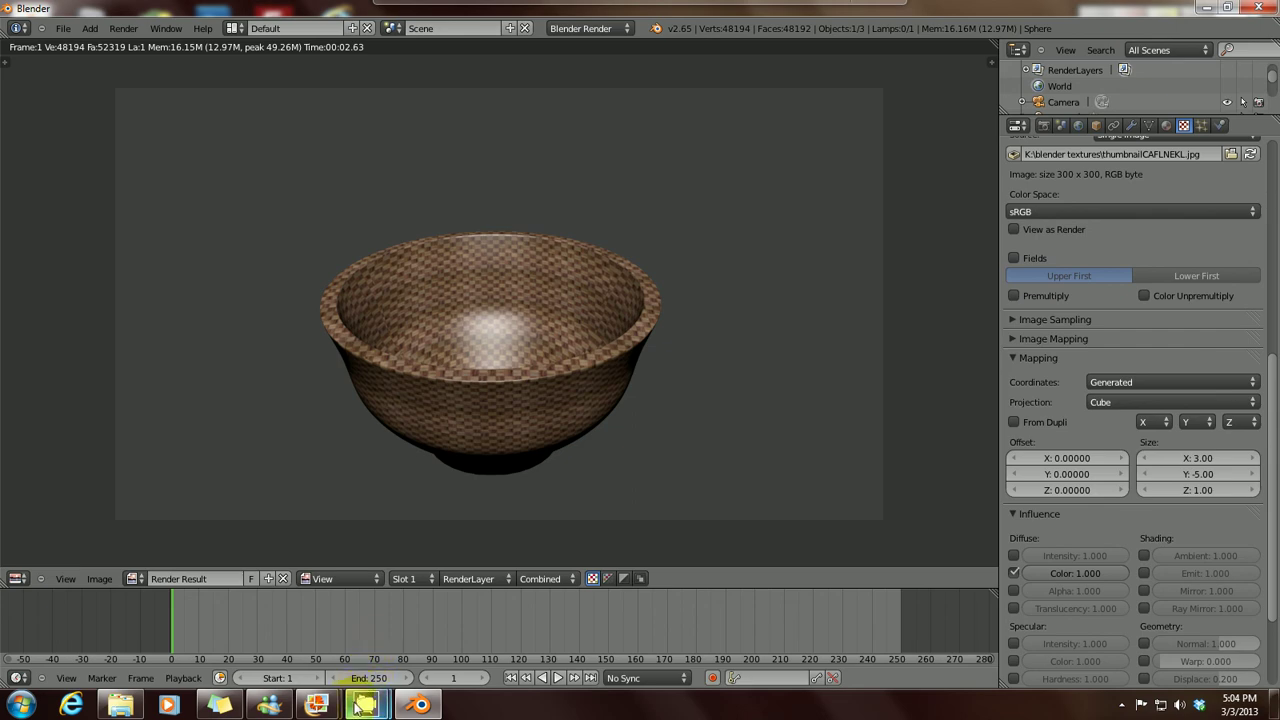
pyautogui.moveTo(366, 705)
pyautogui.click(288, 640)
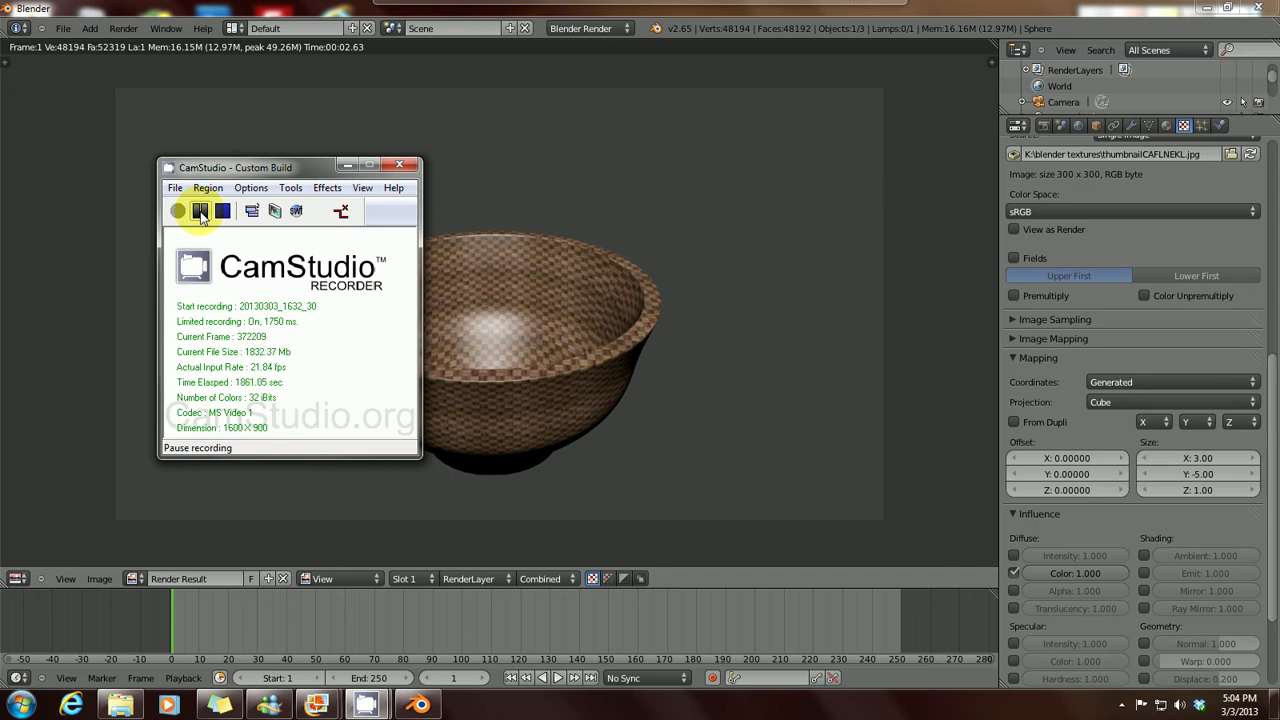
pyautogui.click(201, 212)
pyautogui.click(178, 212)
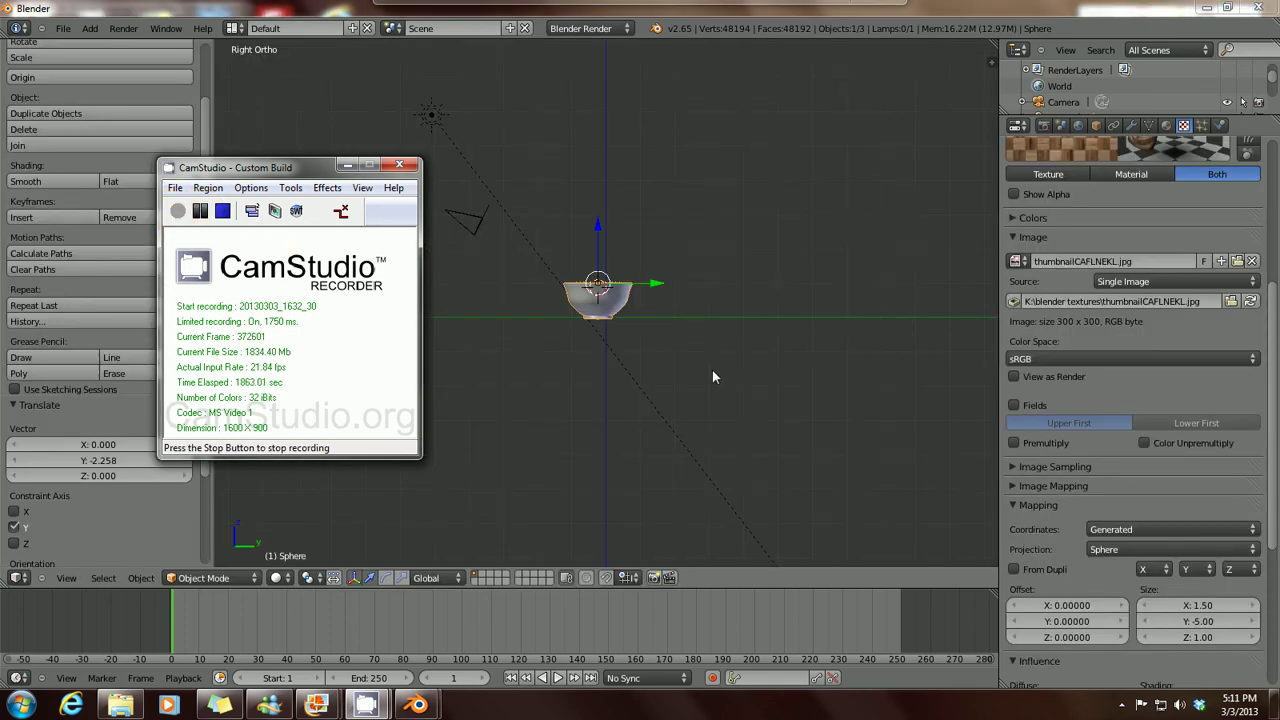
pyautogui.click(743, 261)
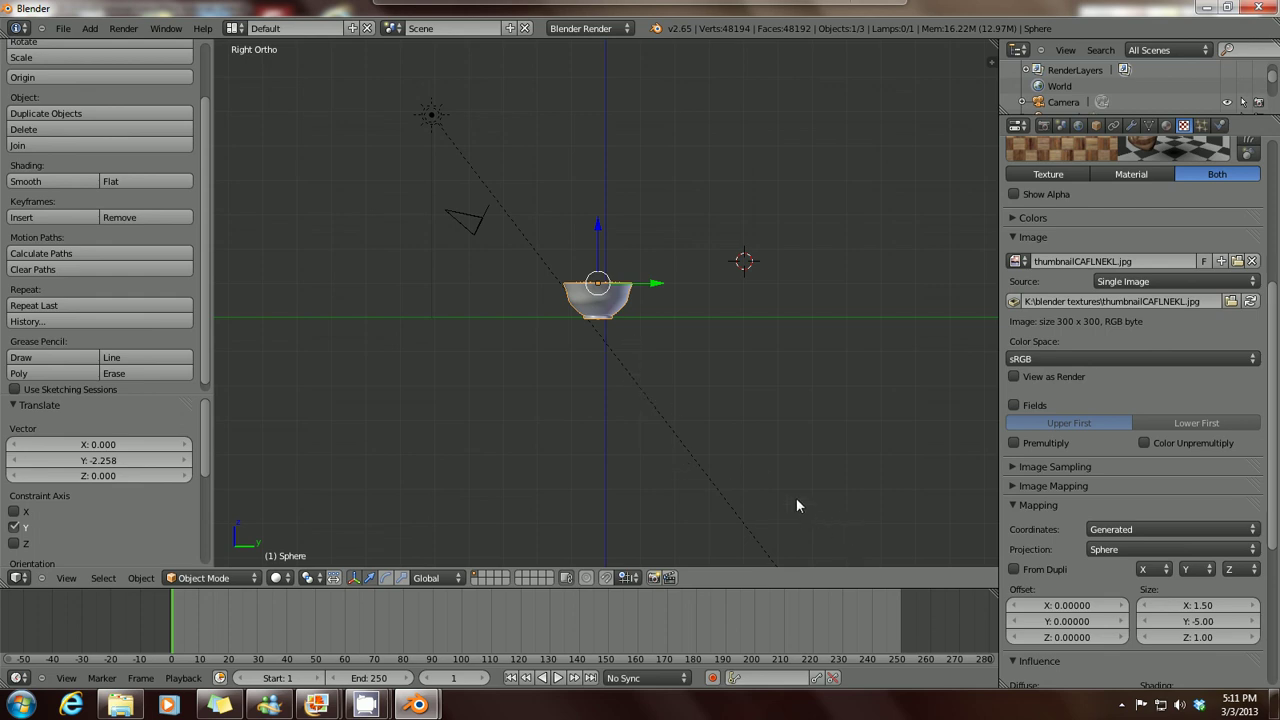
# Step: Display the bowl's Mirror, Solidify and Subsurf modifiers and test-render the bowl with its current texture mapping
pyautogui.scroll(5, 796, 505)
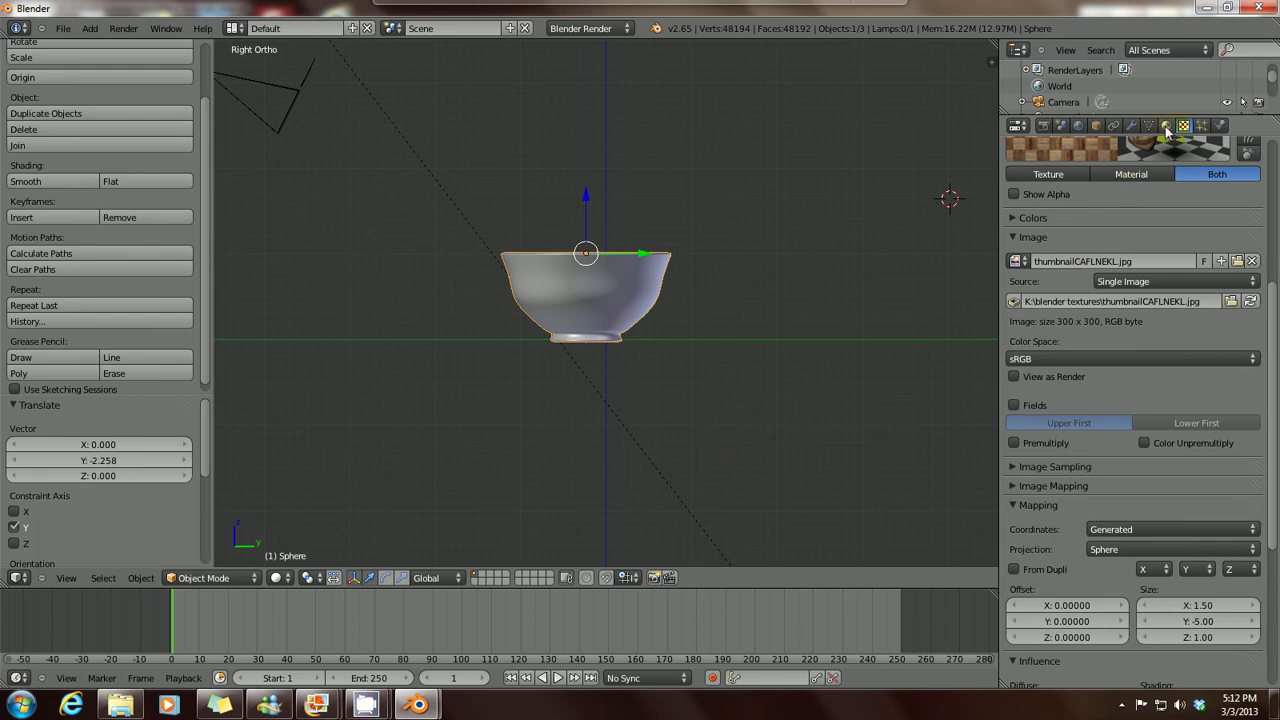
pyautogui.click(1131, 125)
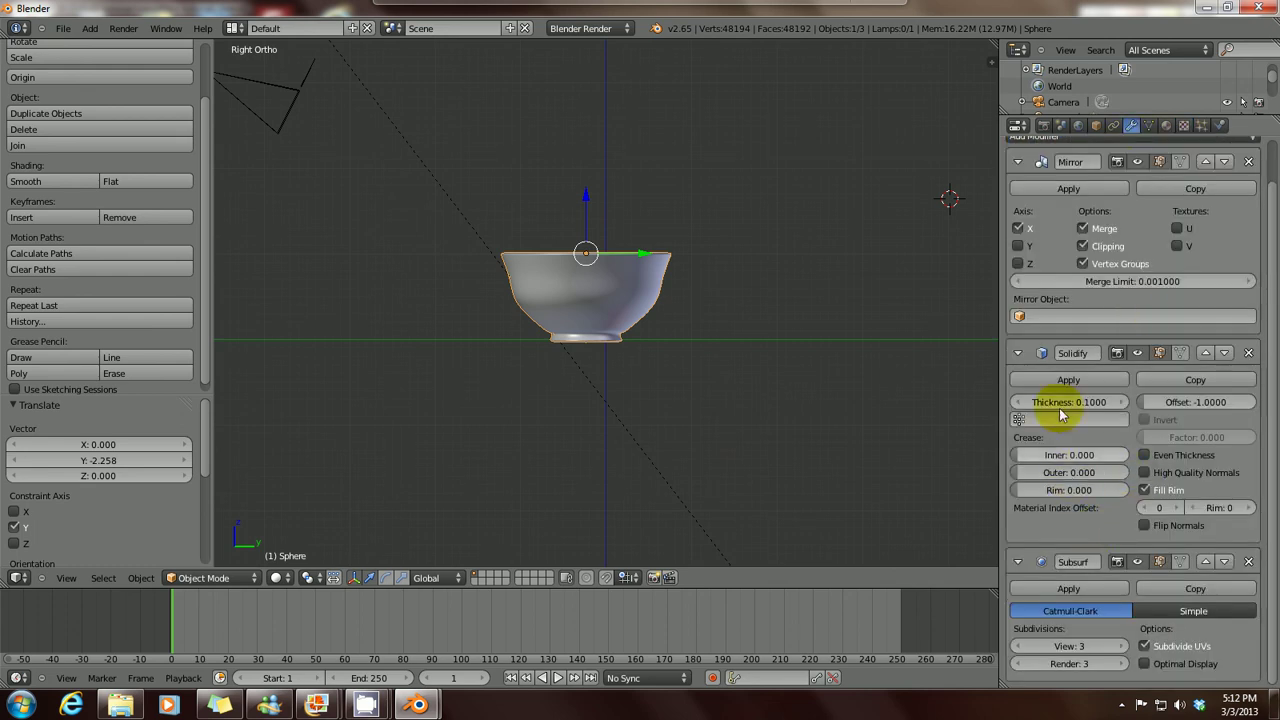
pyautogui.scroll(2, 1057, 283)
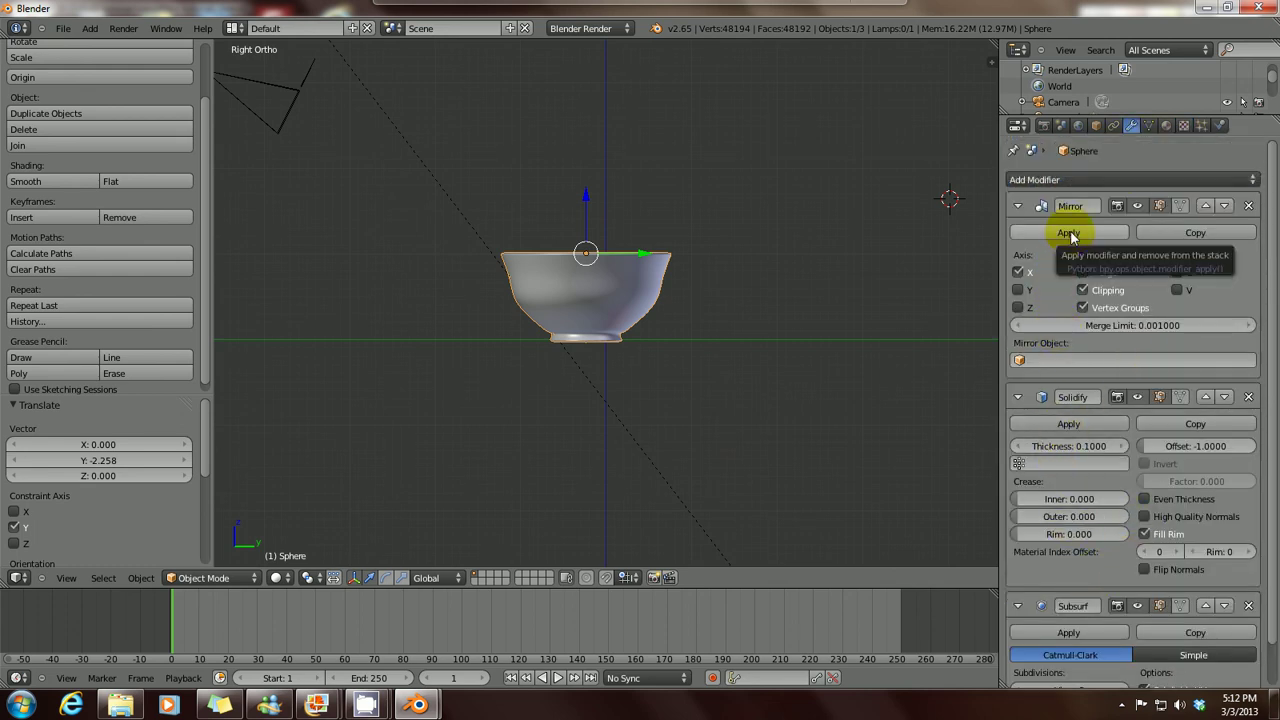
pyautogui.press('F12')
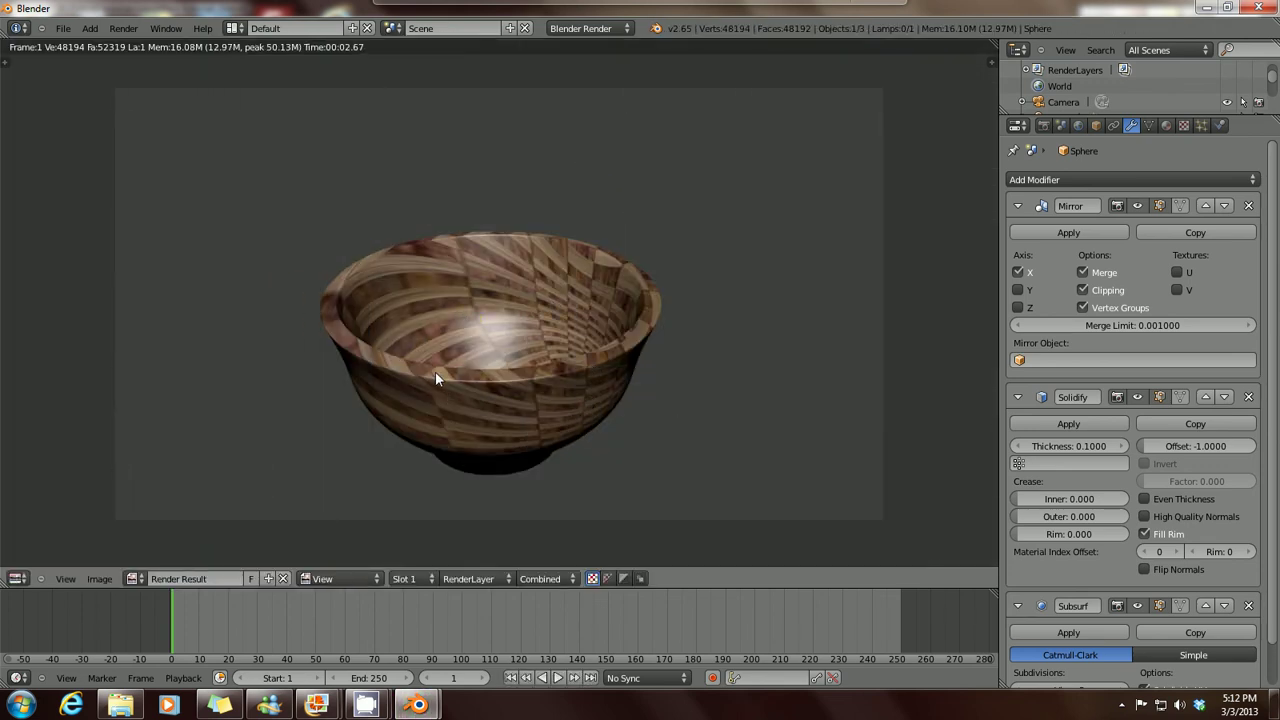
pyautogui.press('Escape')
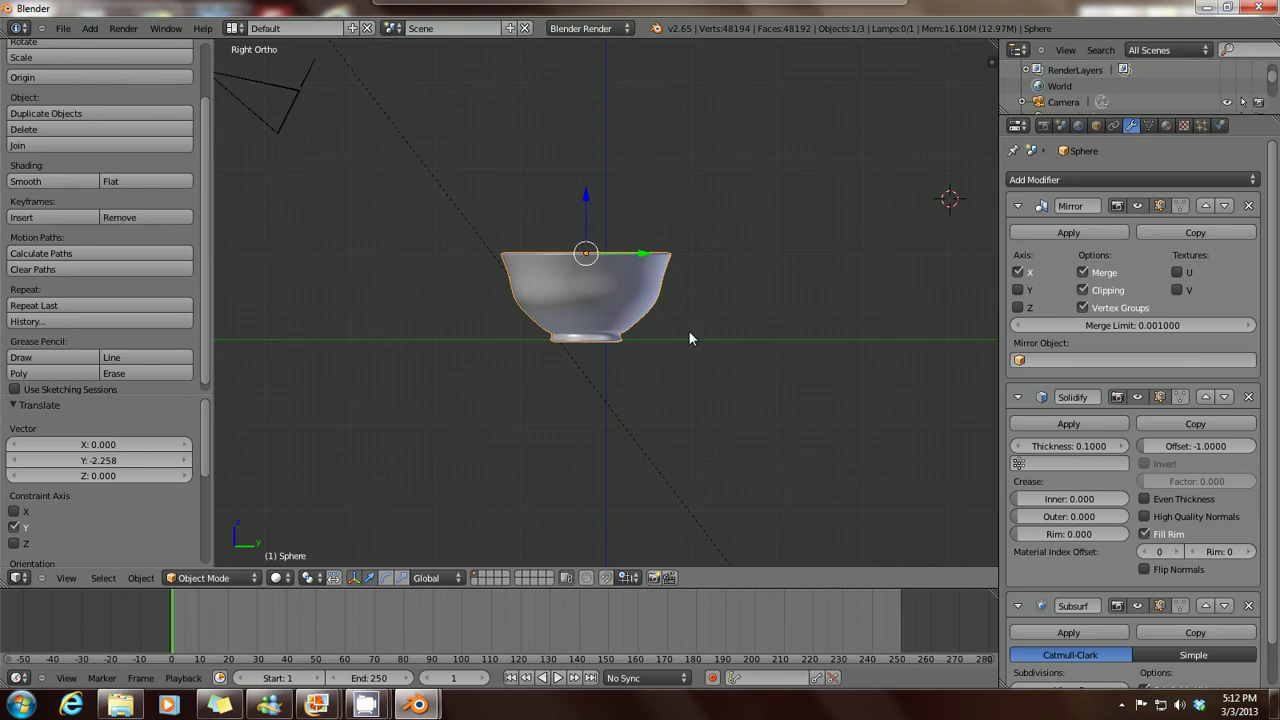
# Step: Set the Y size of the wood texture's mapping to 1
pyautogui.click(1184, 126)
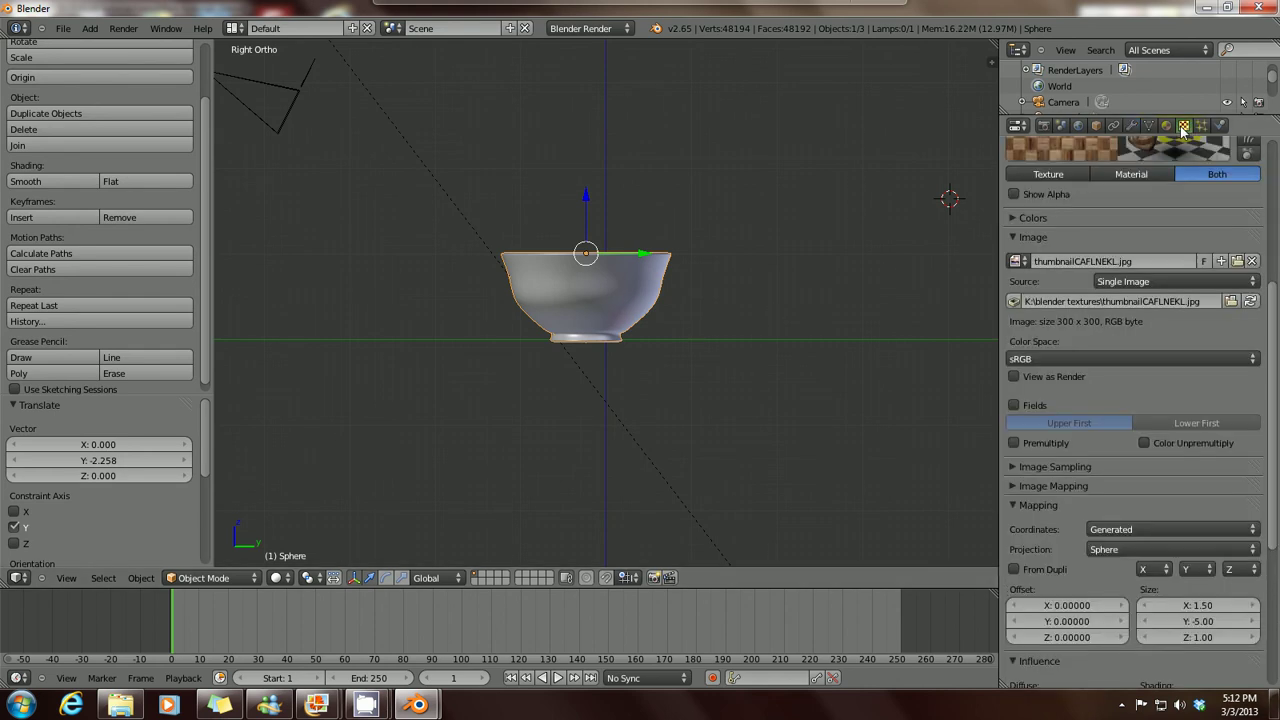
pyautogui.scroll(3, 1122, 338)
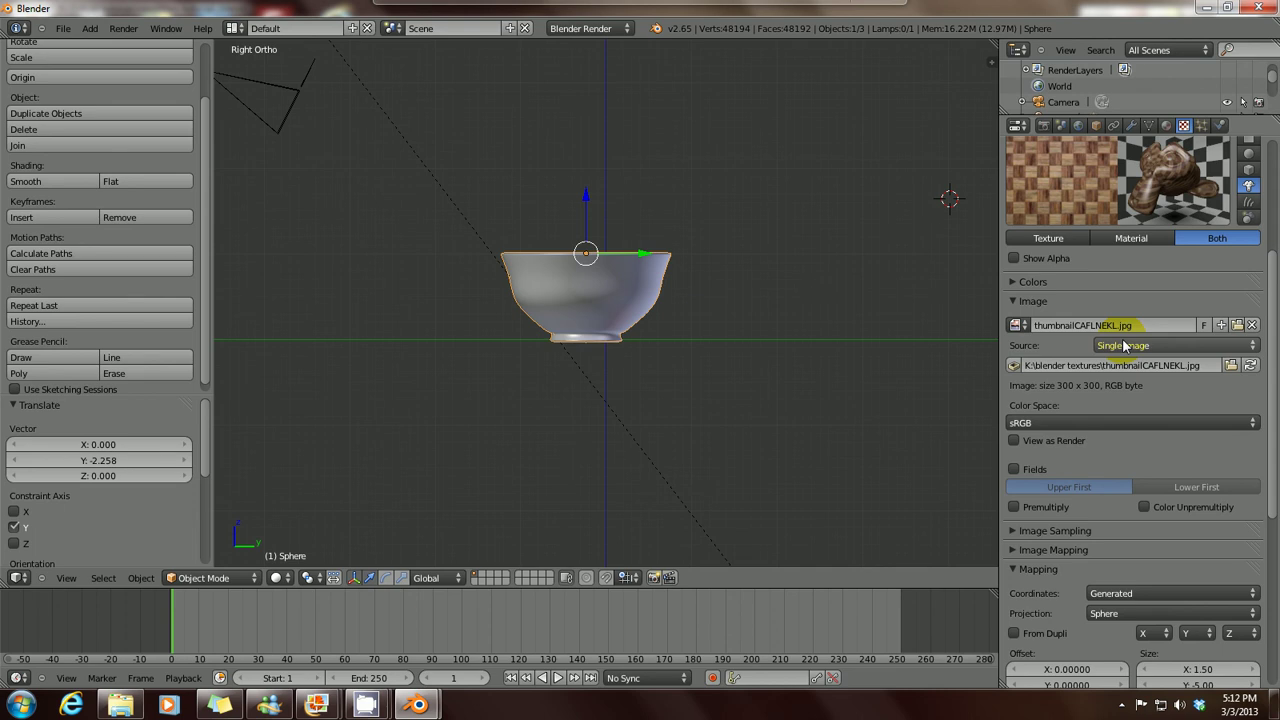
pyautogui.scroll(-4, 1122, 345)
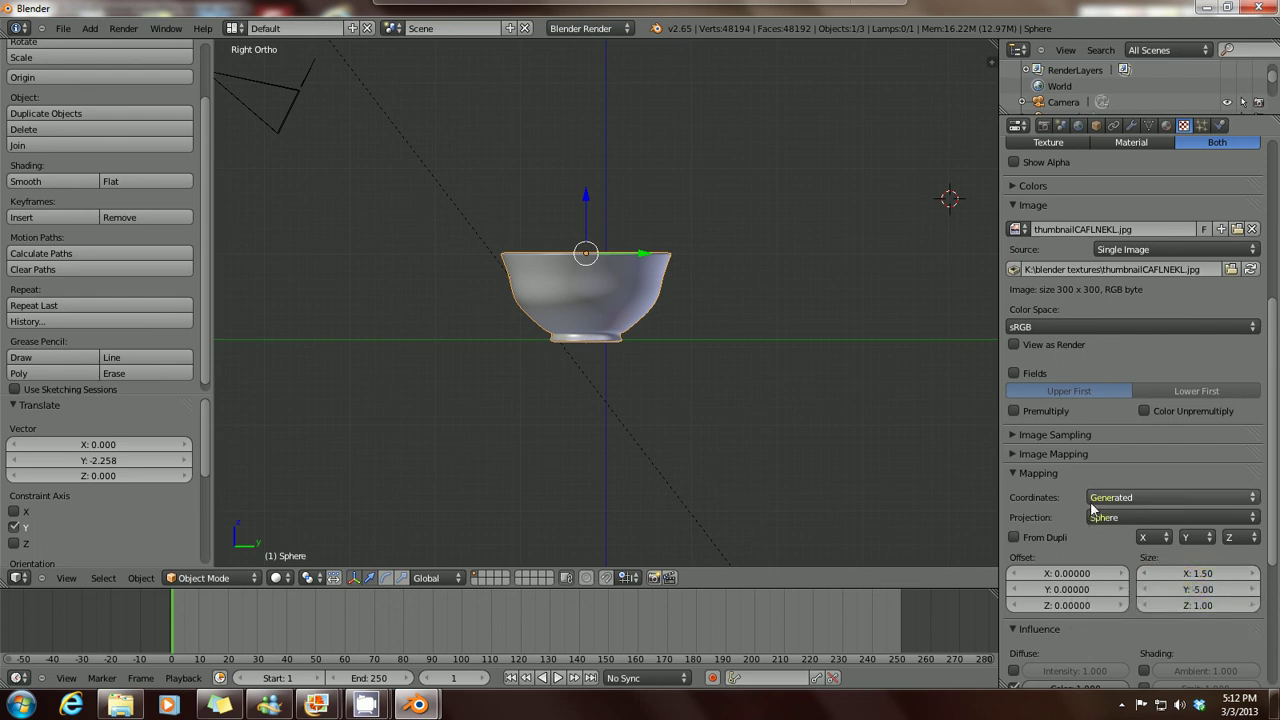
pyautogui.moveTo(1190, 573); pyautogui.dragTo(1200, 588)
pyautogui.click(1198, 589)
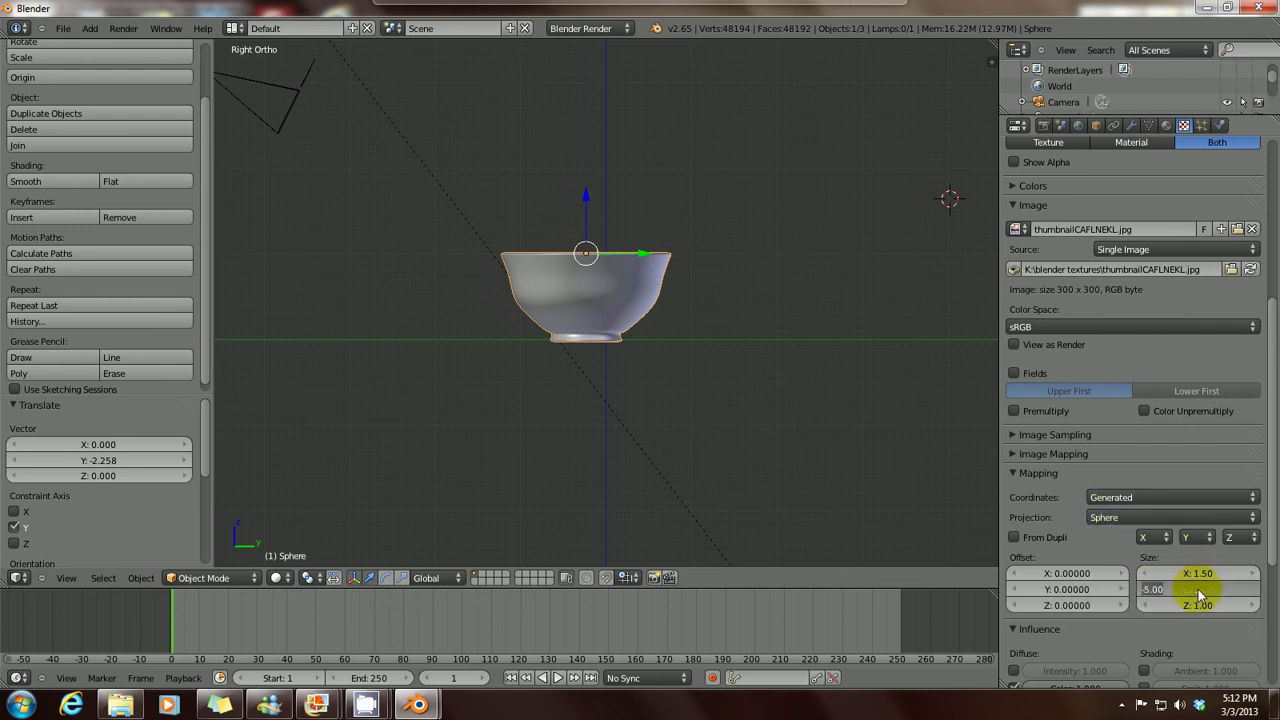
pyautogui.write('1')
pyautogui.press('Return')
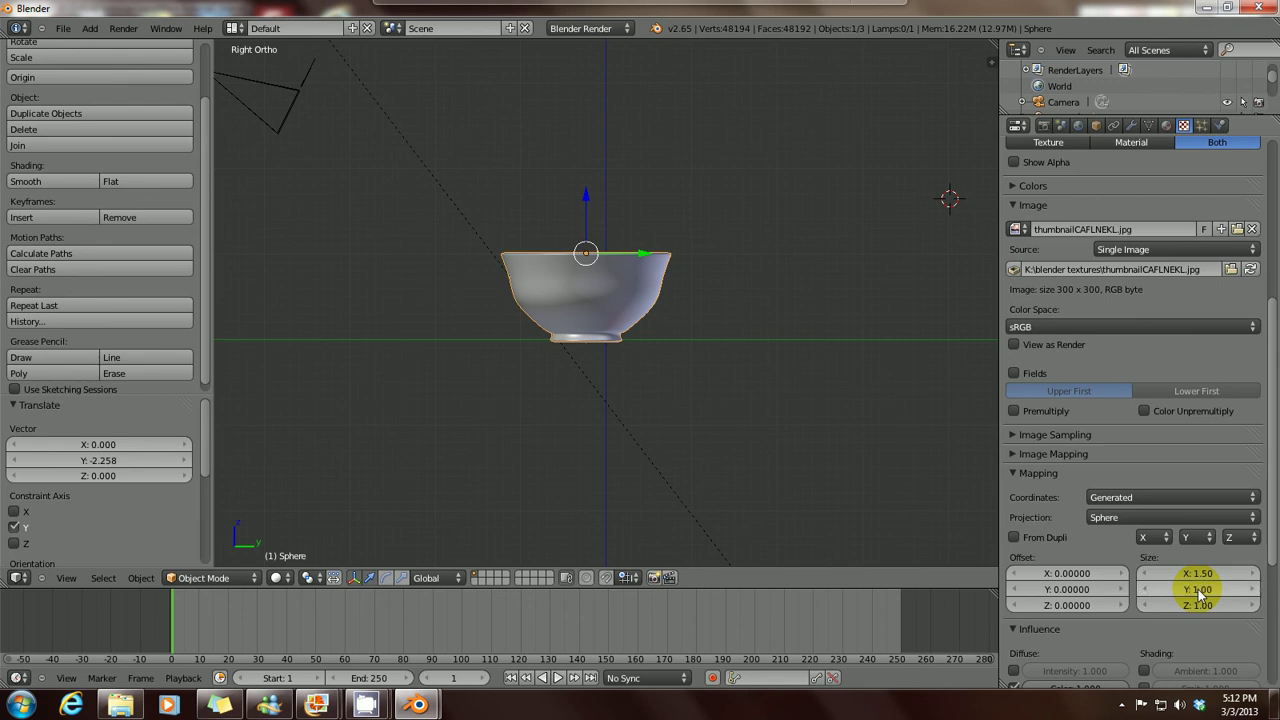
# Step: Apply the bowl's Mirror modifier and test-render the bowl with its current texture mapping
pyautogui.click(1132, 125)
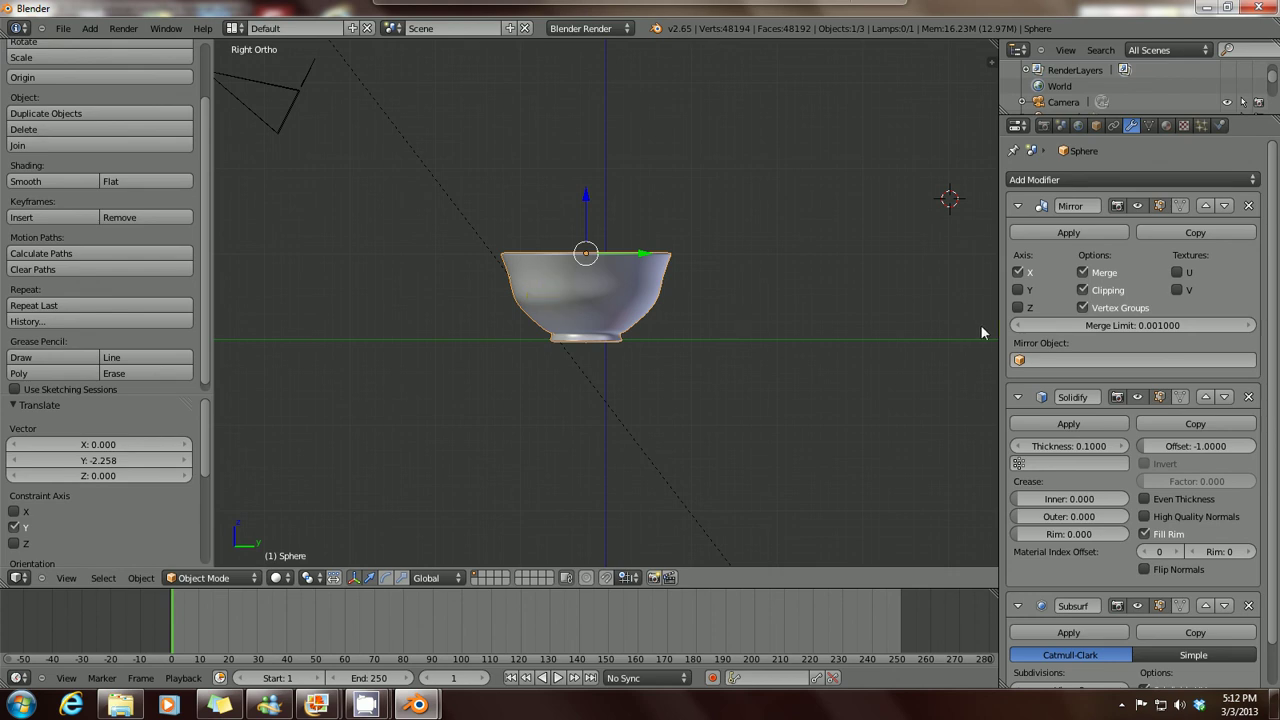
pyautogui.click(1078, 232)
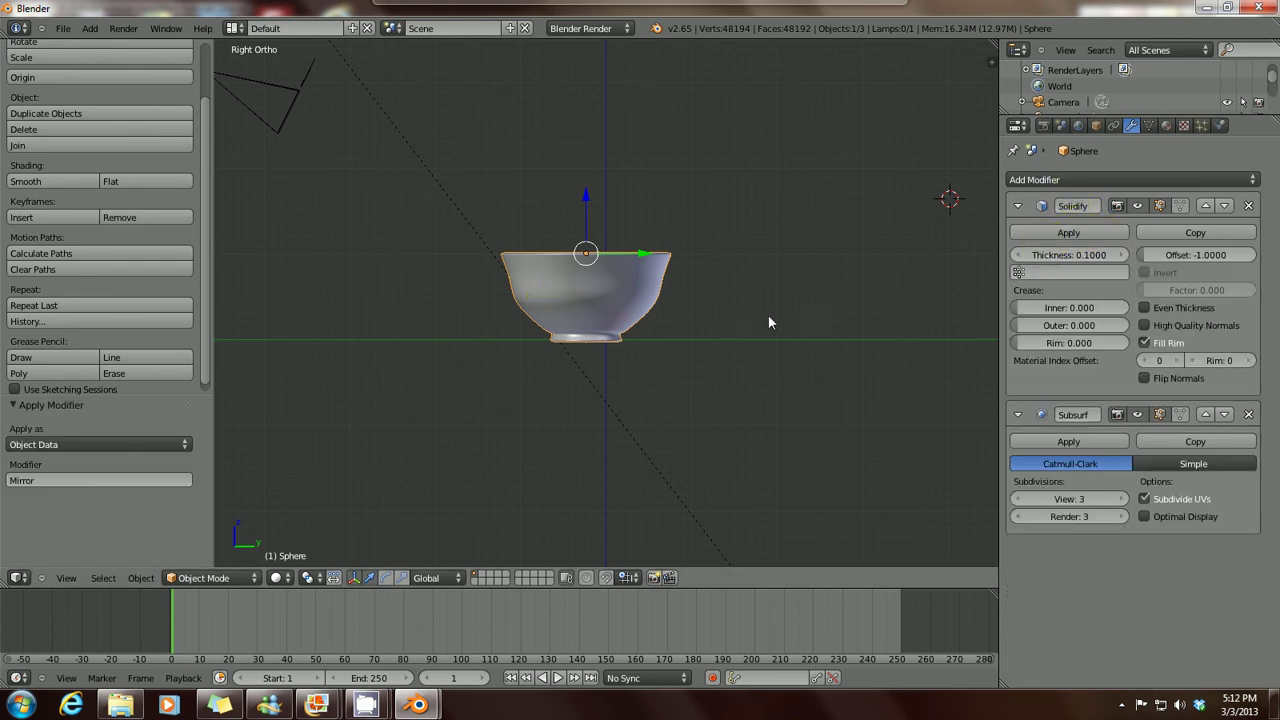
pyautogui.press('F12')
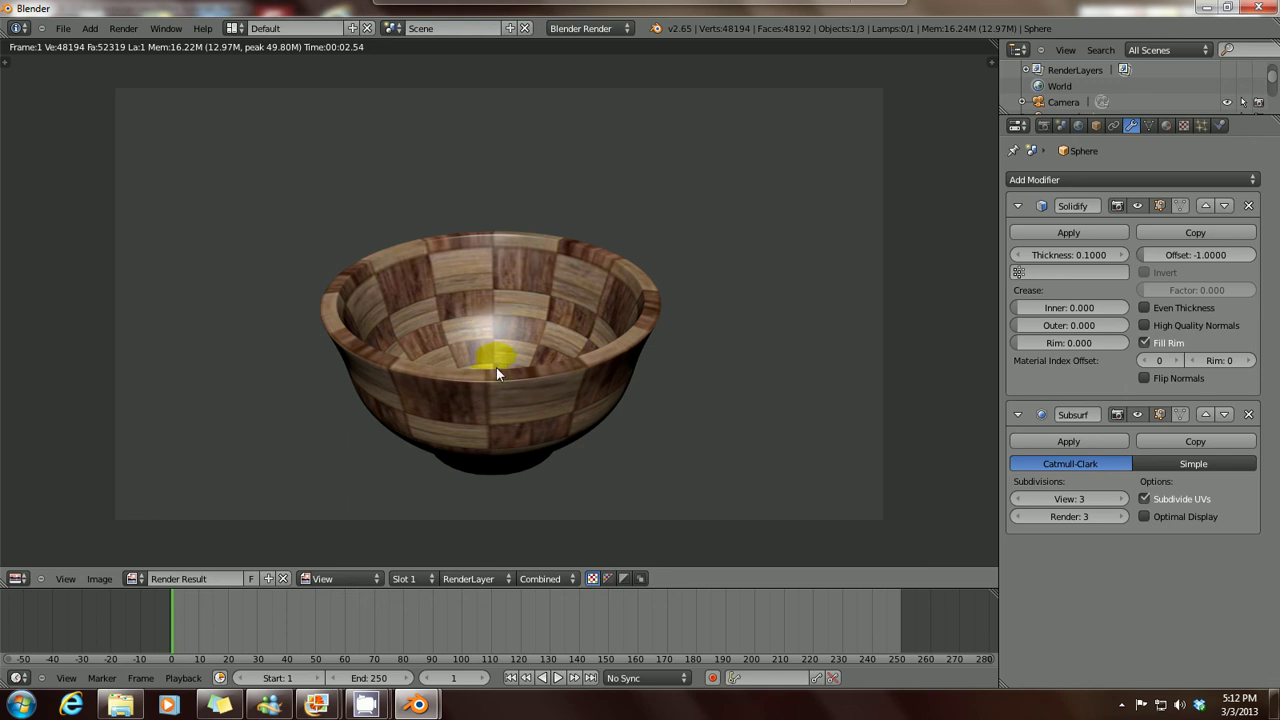
pyautogui.press('Escape')
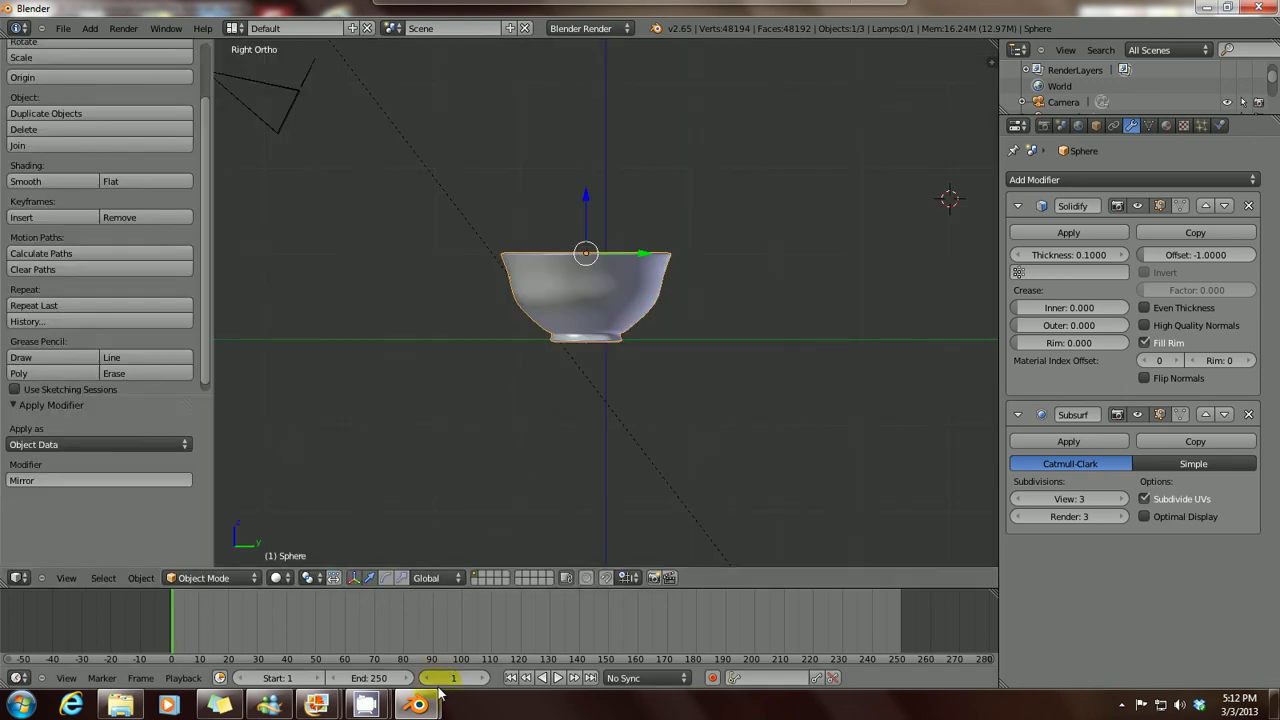
# Step: Review the "3rd tut tex" notes image covering selection types, modifiers and keyboard shortcuts, and return to the bowl scene
pyautogui.moveTo(318, 706)
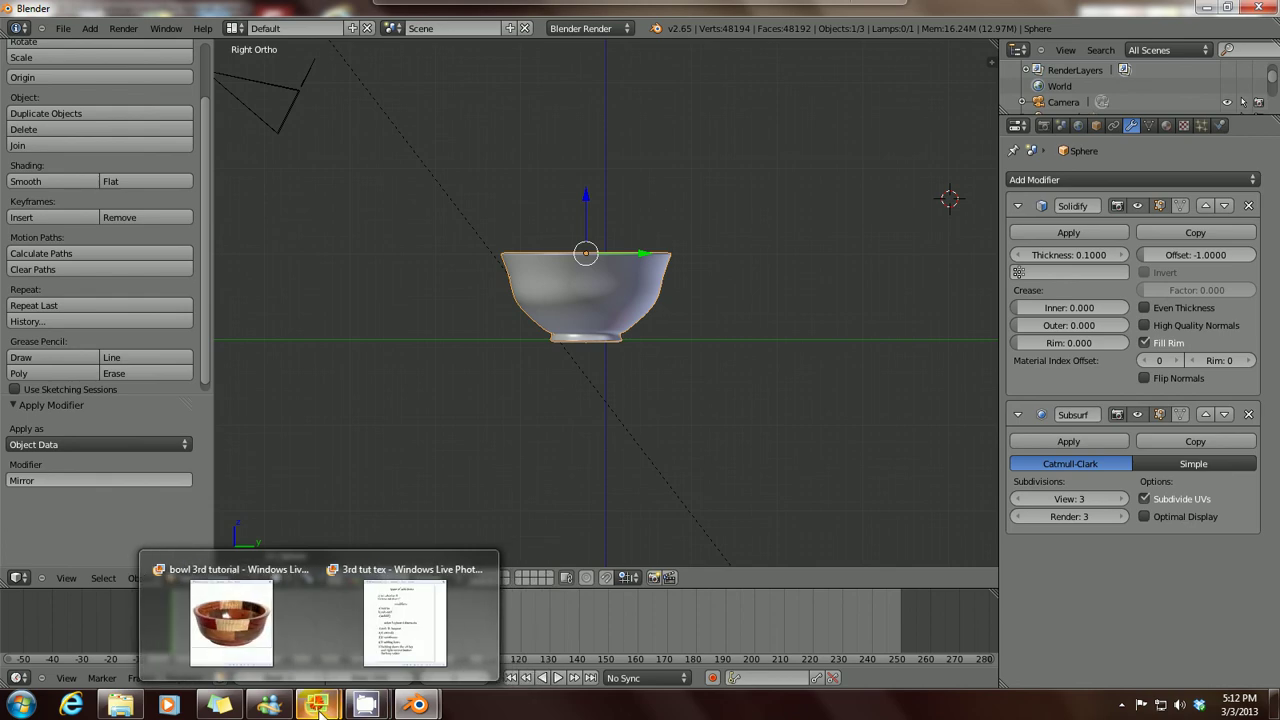
pyautogui.click(371, 637)
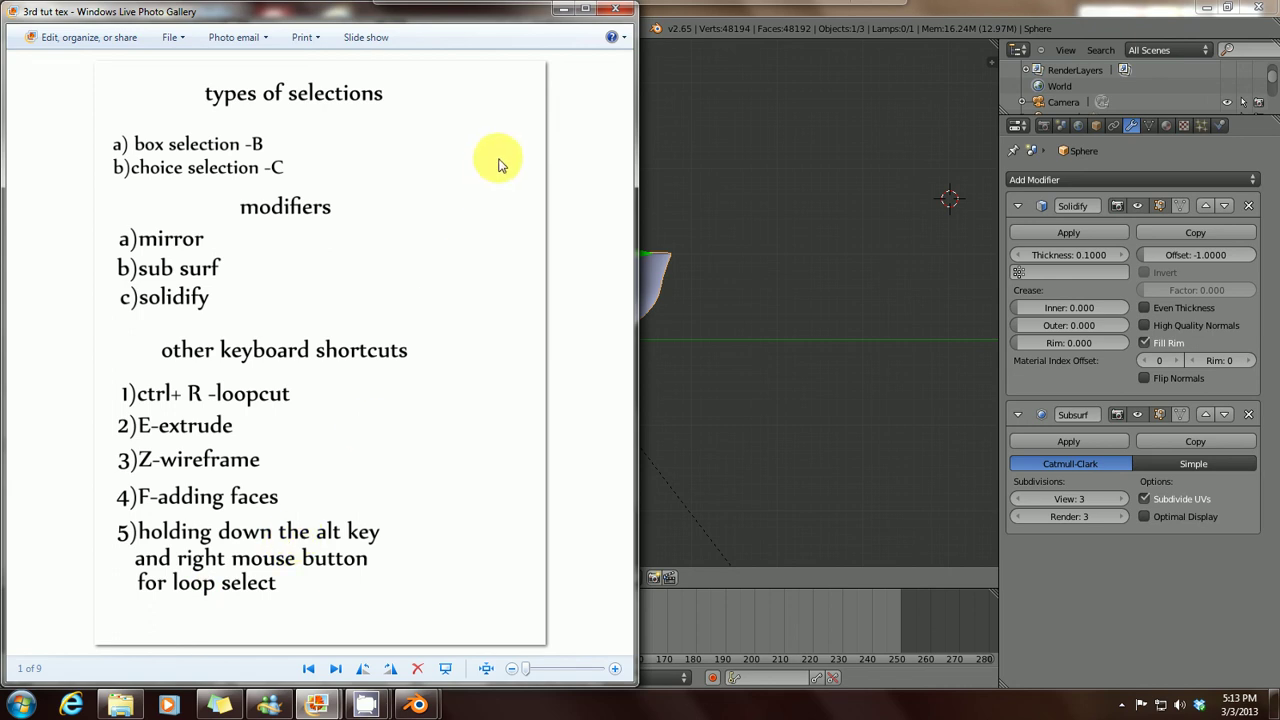
pyautogui.click(563, 9)
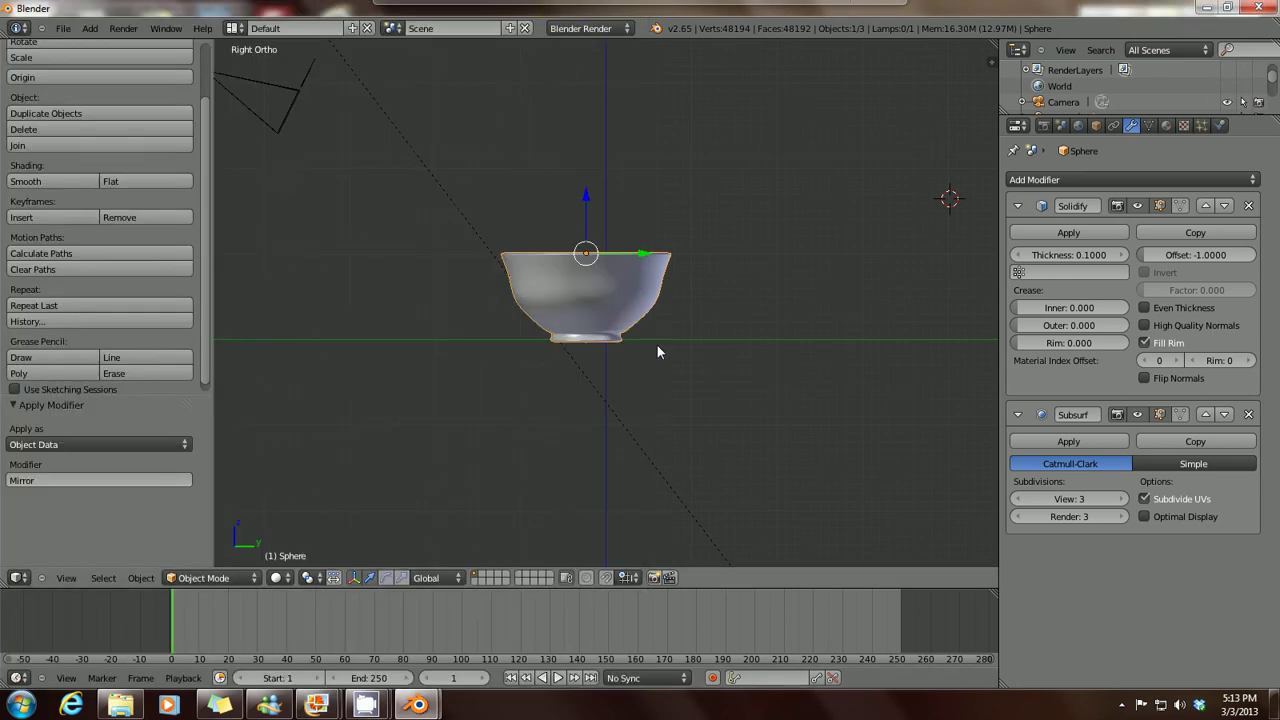
# Step: Select the existing lamp, view the scene from the top and inspect the bowl's lighting in the render
pyautogui.moveTo(424, 318); pyautogui.dragTo(470, 368, button='middle')
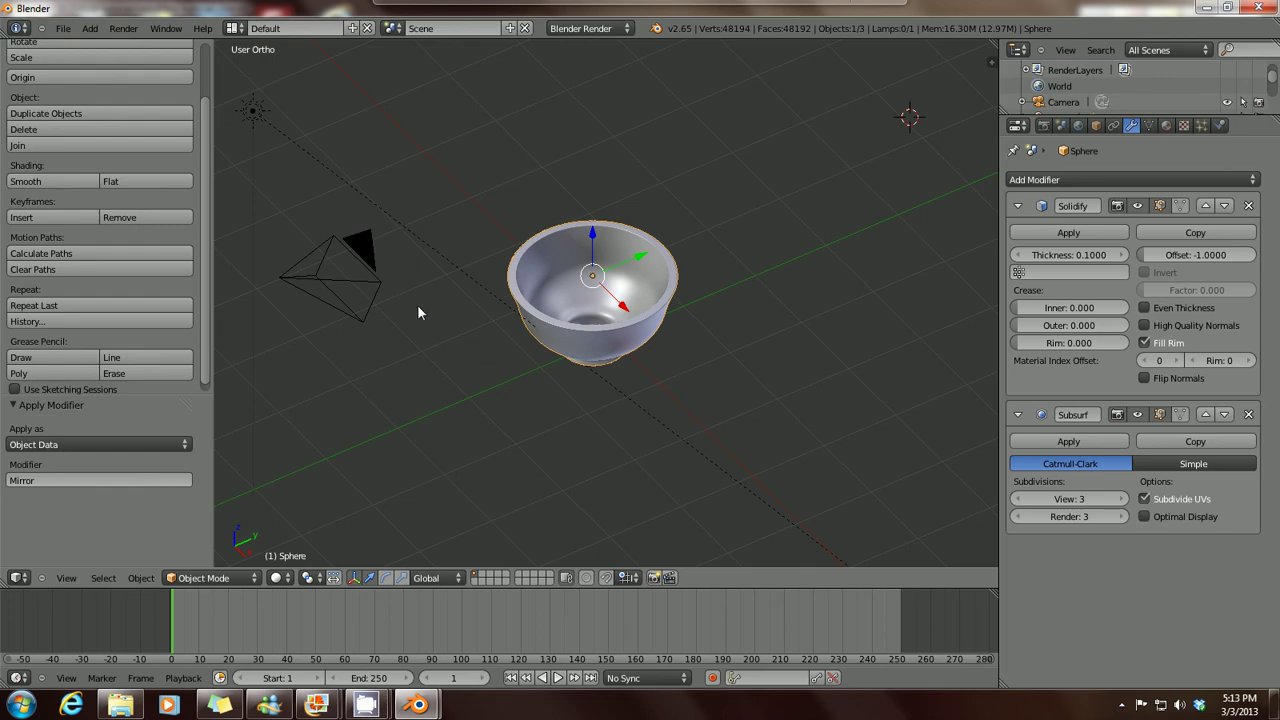
pyautogui.rightClick(252, 112)
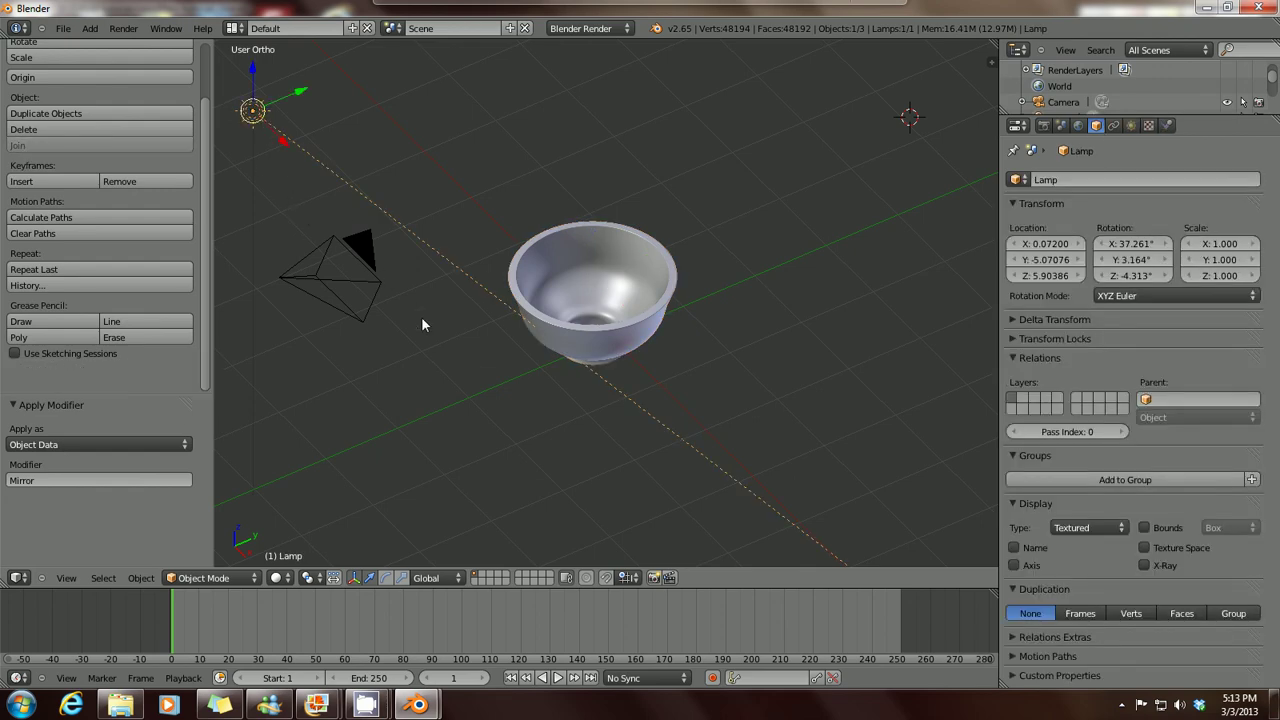
pyautogui.press('KP_7')
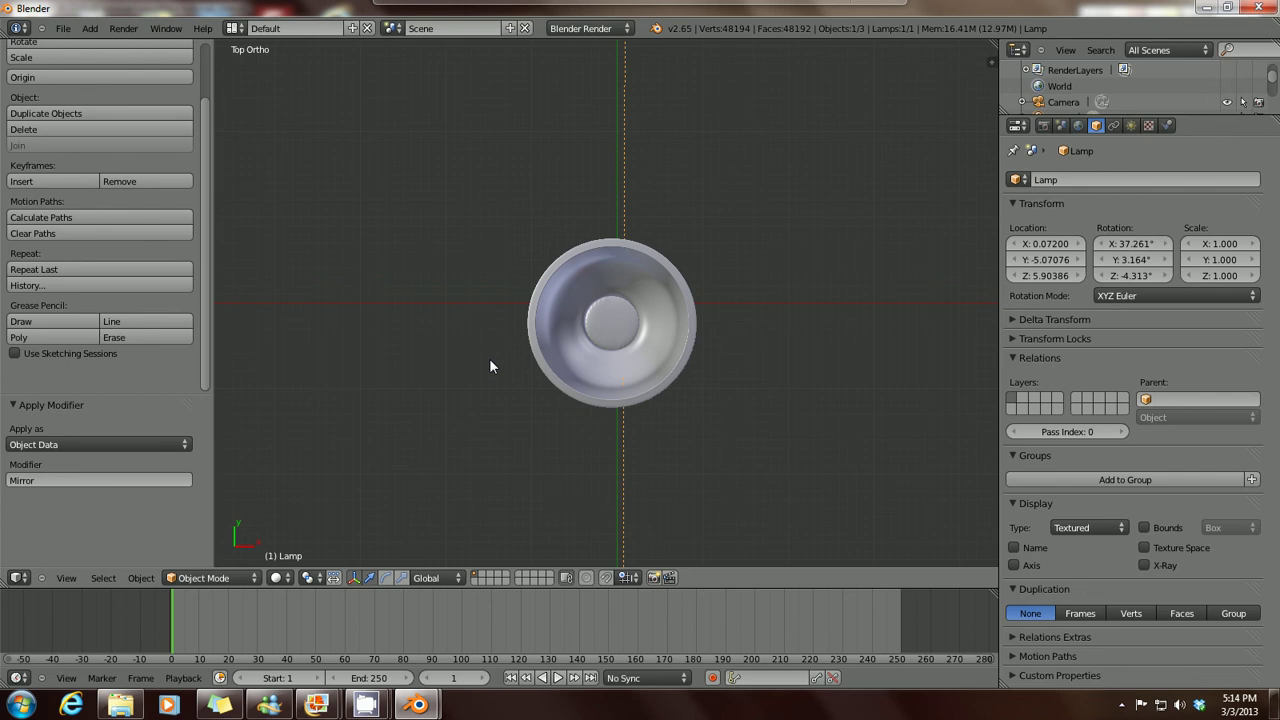
pyautogui.press('F12')
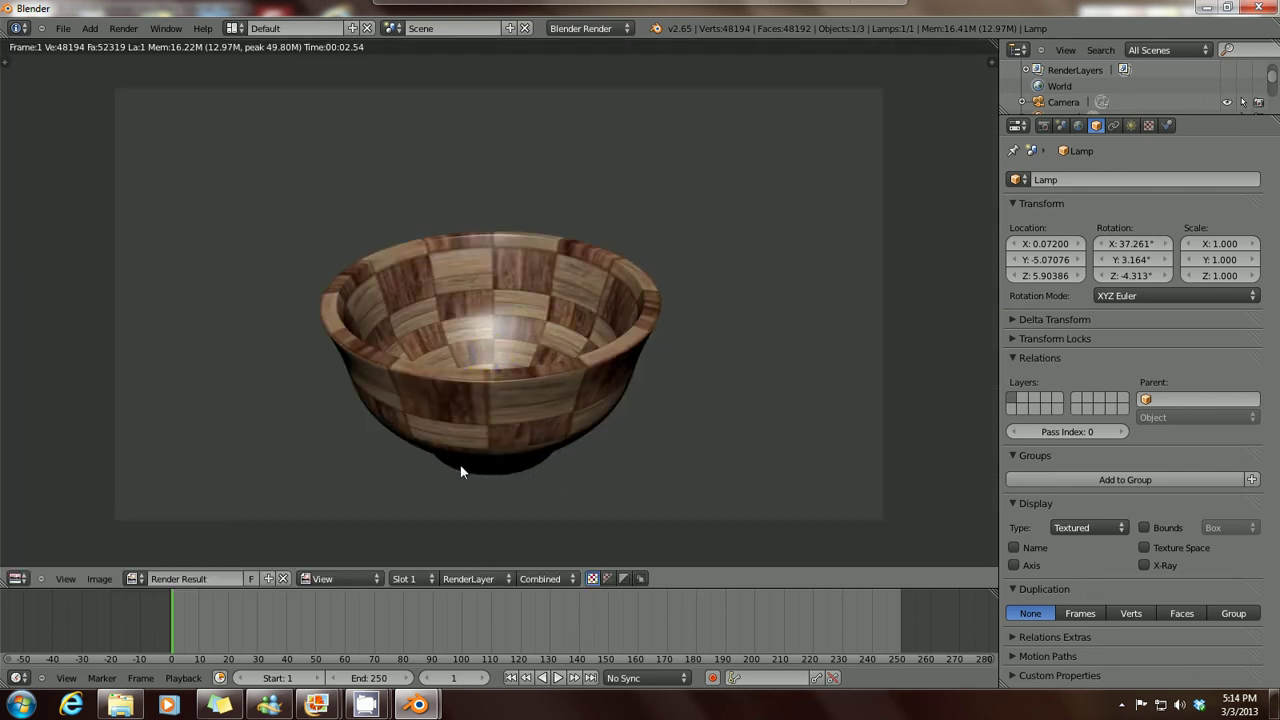
pyautogui.press('Escape')
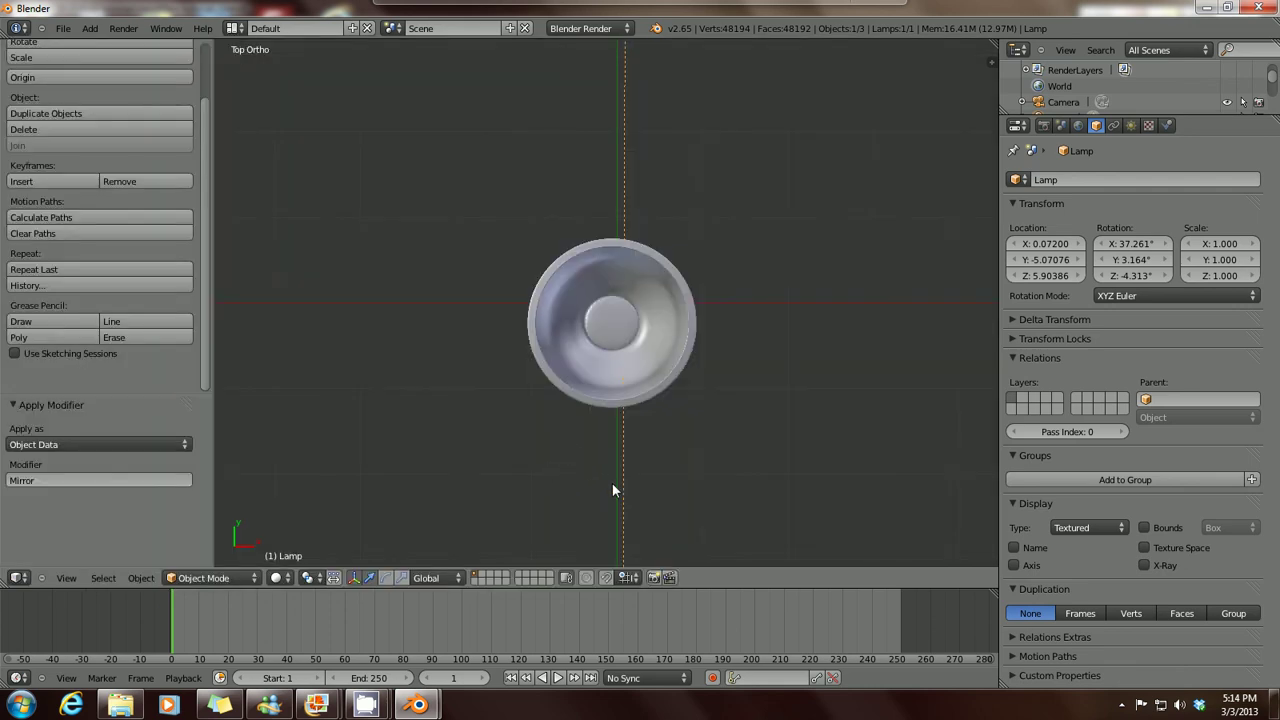
# Step: Add a Sun lamp and move it about -6.7 along Y, placing it between the bowl and the camera
pyautogui.scroll(-3, 644, 508)
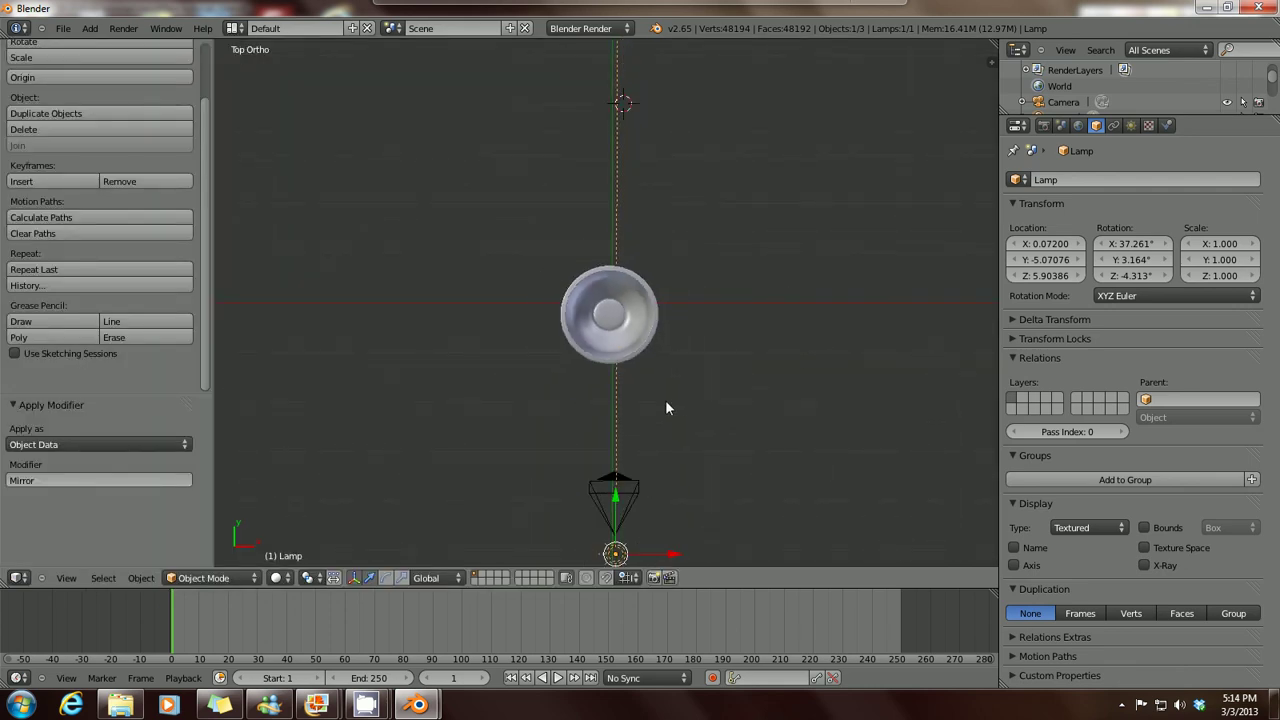
pyautogui.hotkey('shift', 'a')
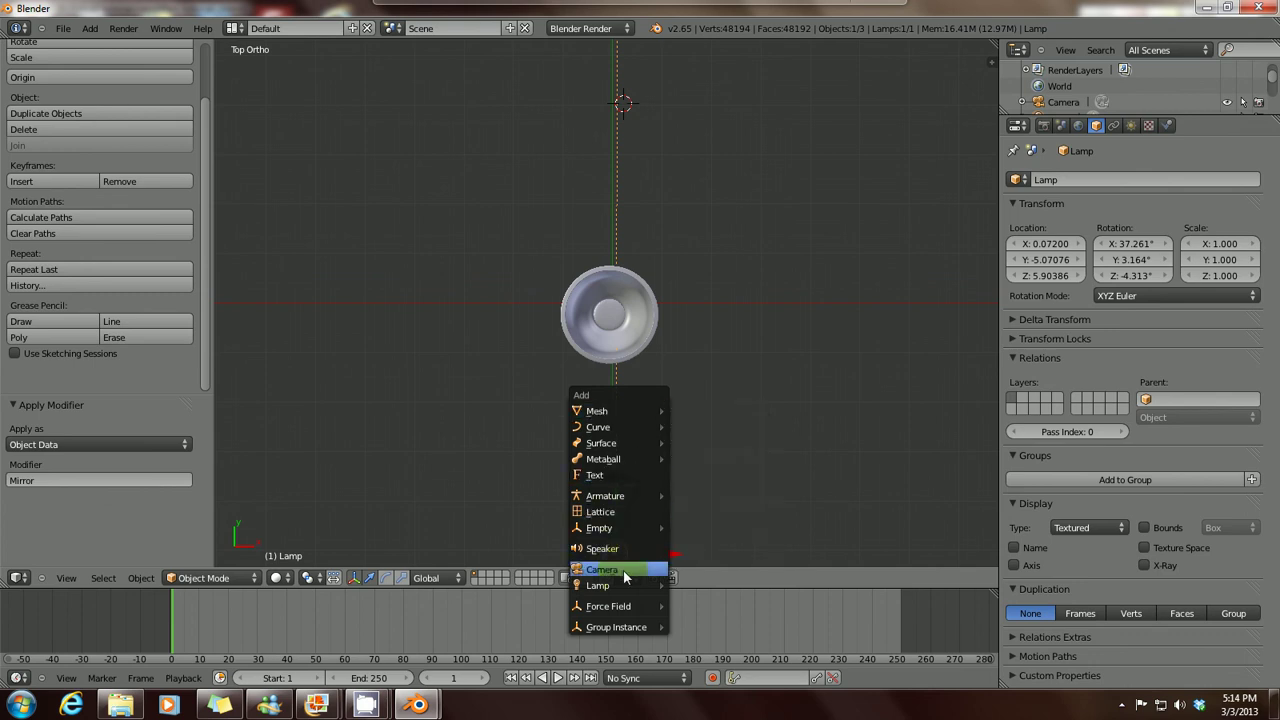
pyautogui.moveTo(629, 587)
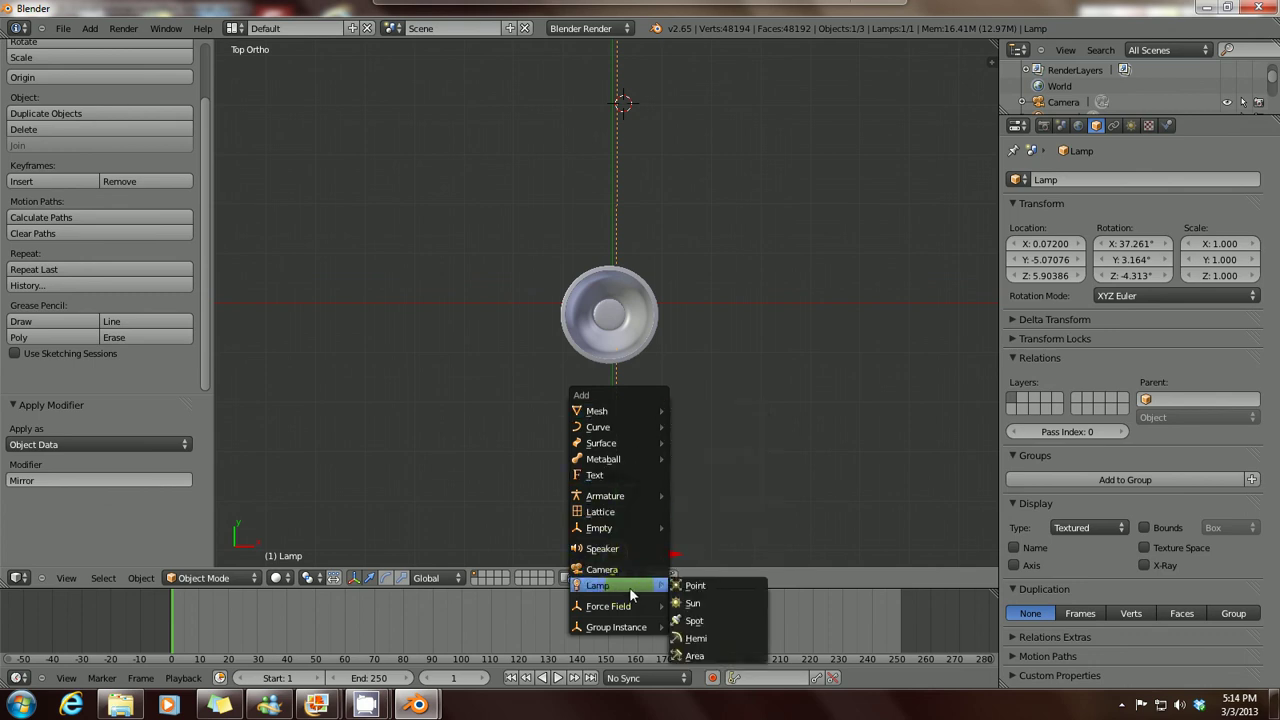
pyautogui.click(704, 602)
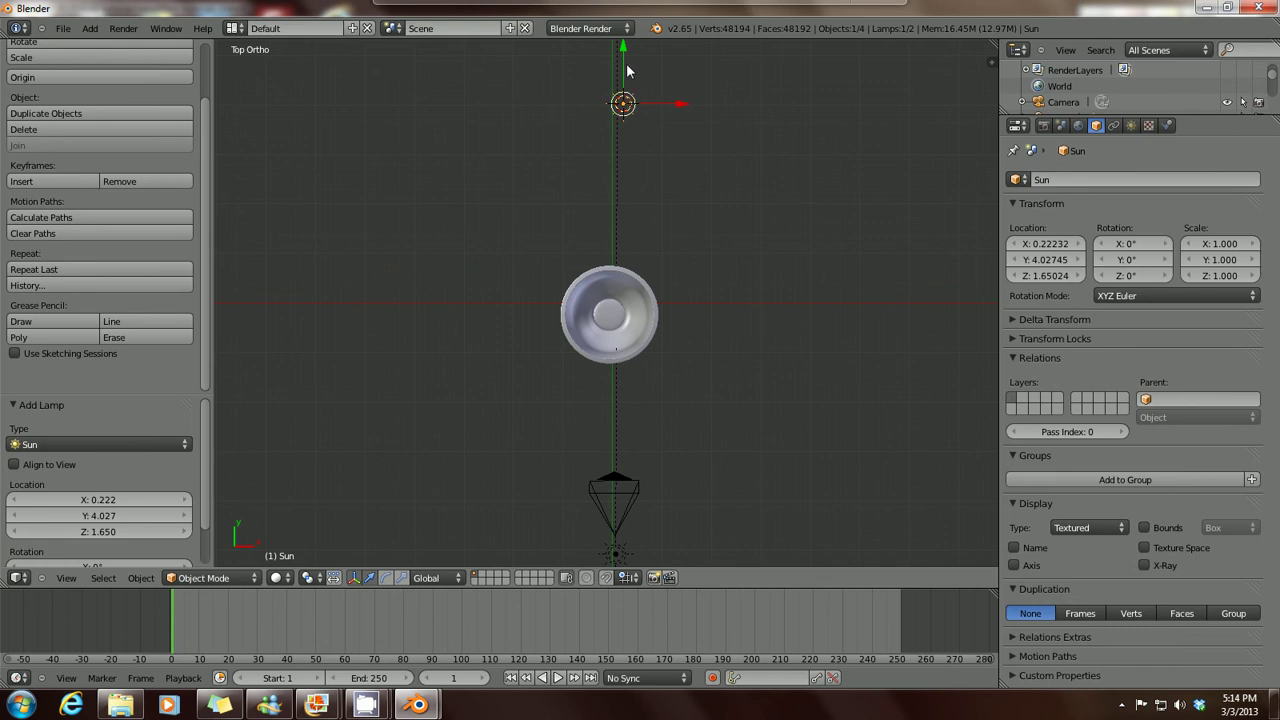
pyautogui.moveTo(626, 70); pyautogui.dragTo(612, 404)
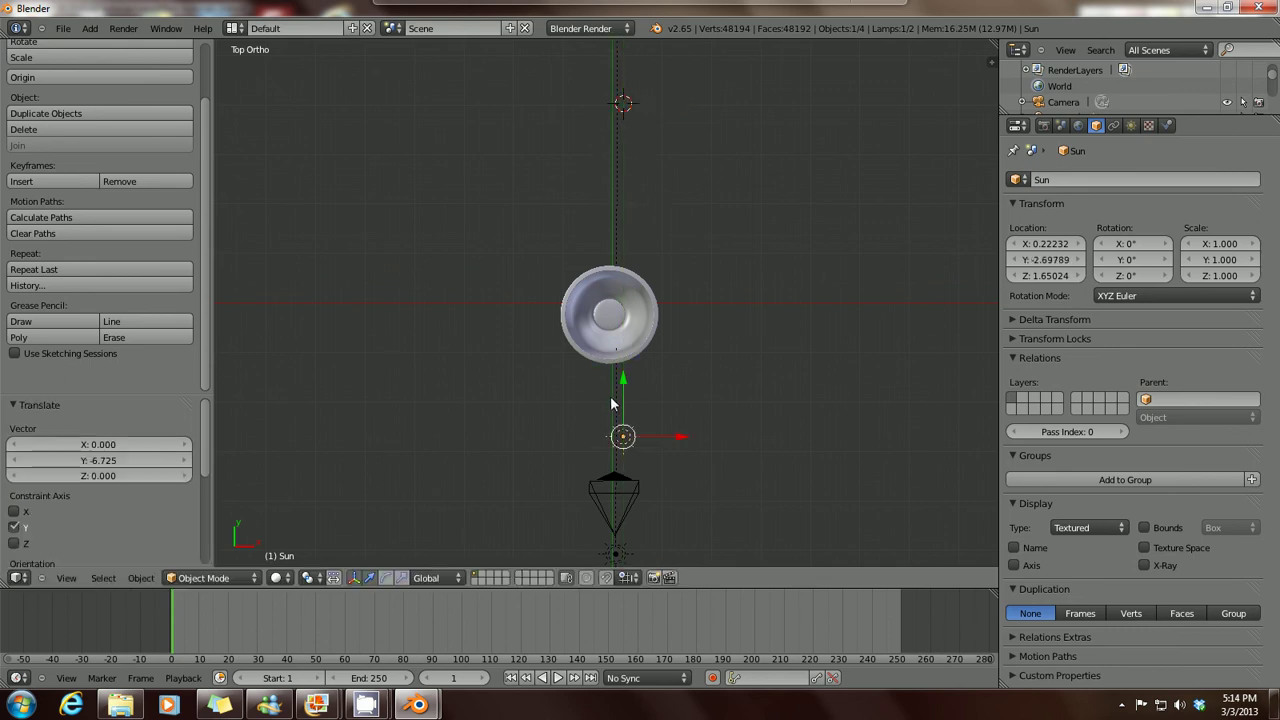
# Step: Lower the Sun lamp about 1.73 along Z to the bowl's base level and rotate it about -94° to aim at the bowl
pyautogui.press('KP_3')
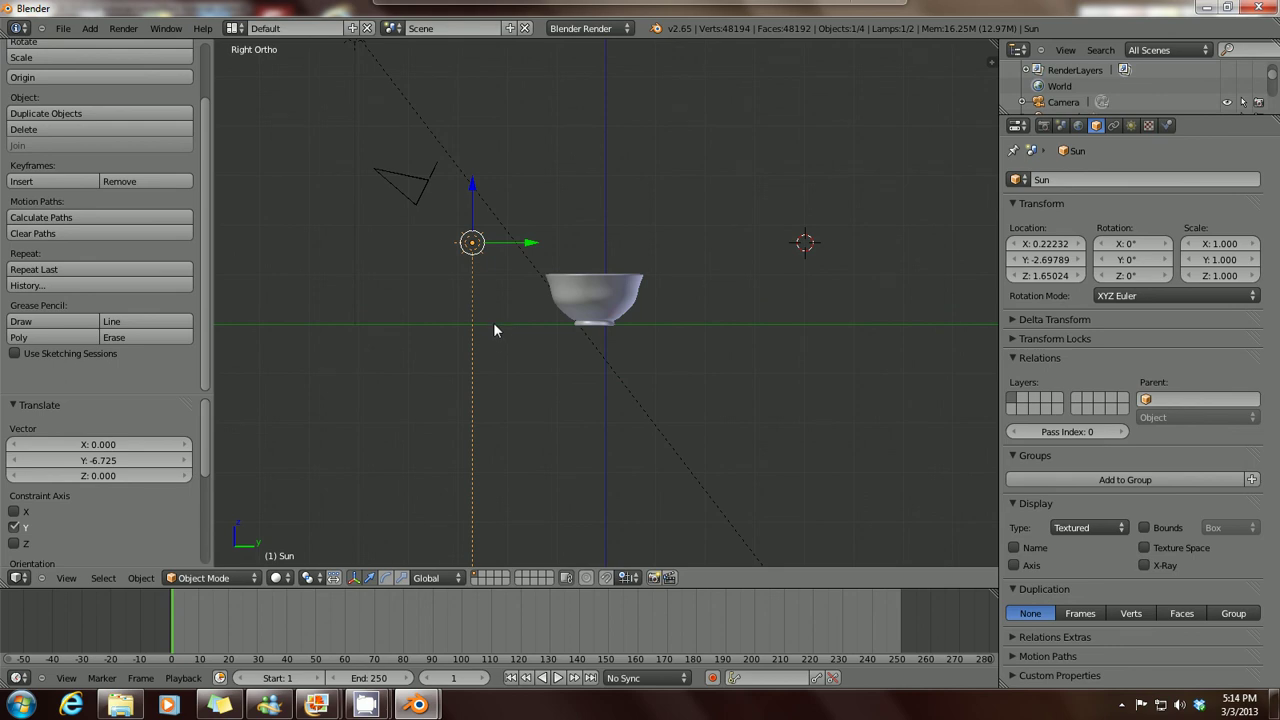
pyautogui.press('g')
pyautogui.press('z')
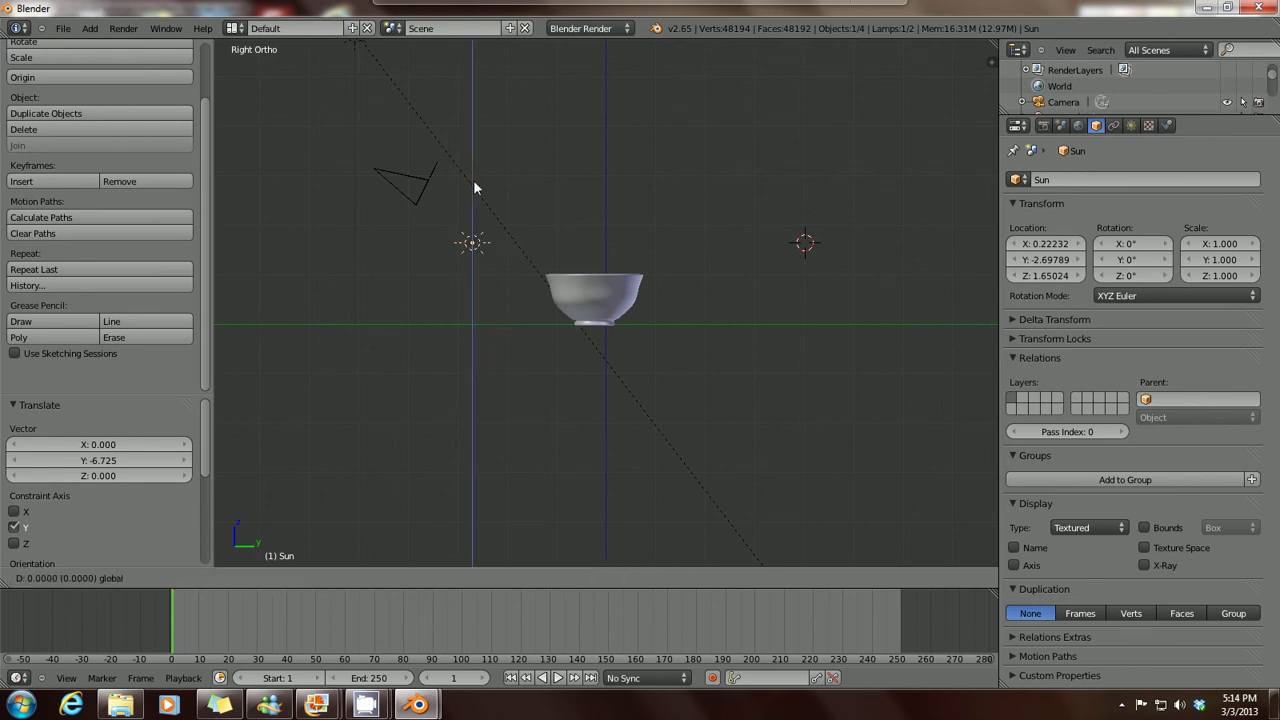
pyautogui.click(476, 267)
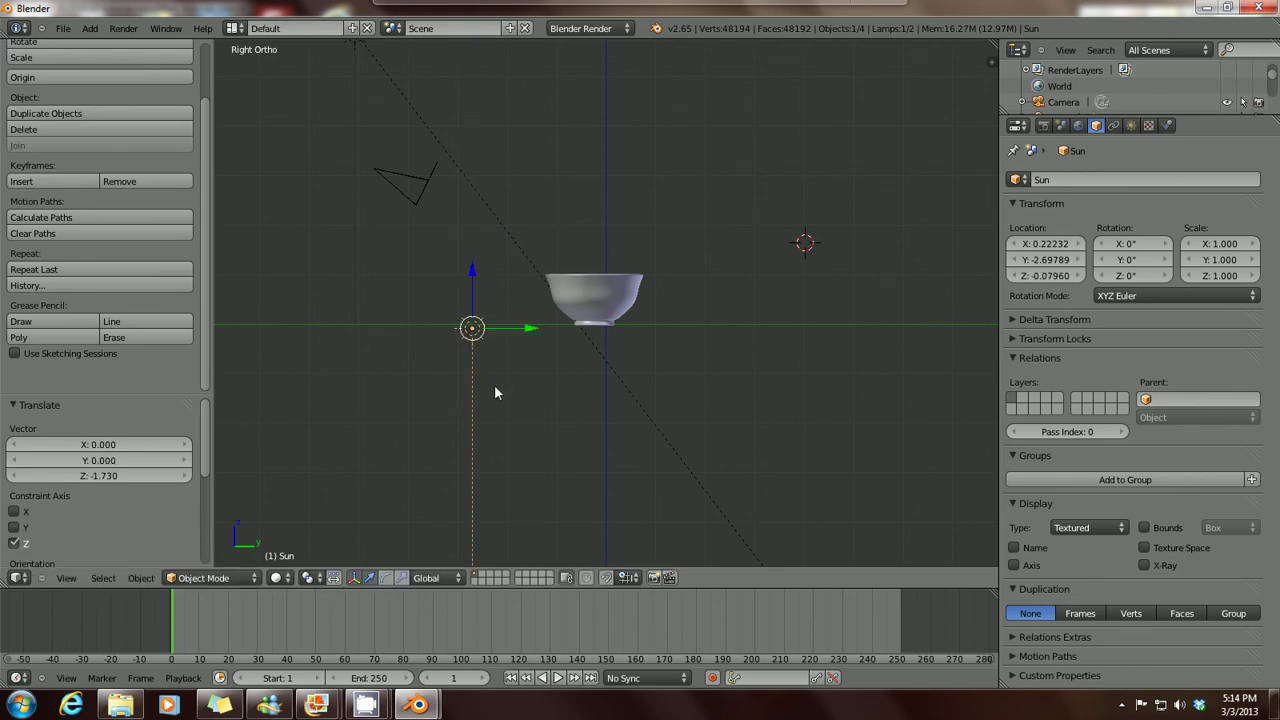
pyautogui.press('r')
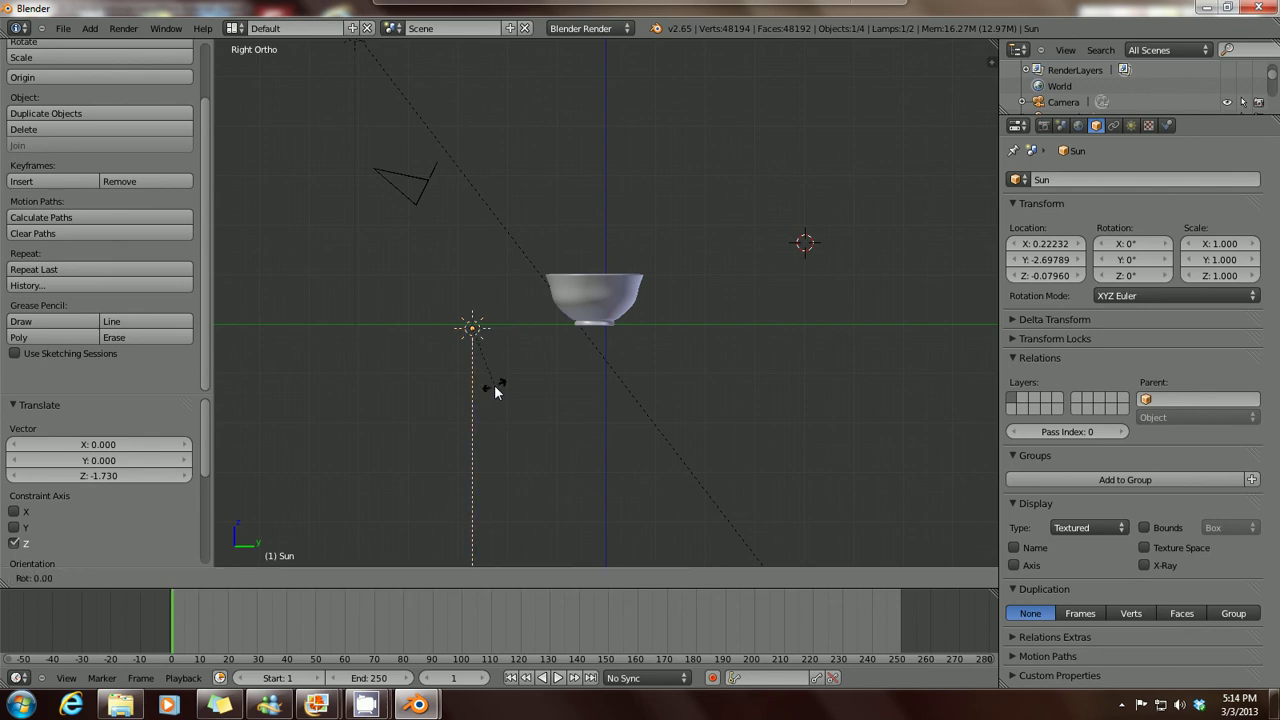
pyautogui.click(541, 302)
# Step: Set the Sun lamp's energy to 0.5 and test-render the bowl
pyautogui.click(1131, 125)
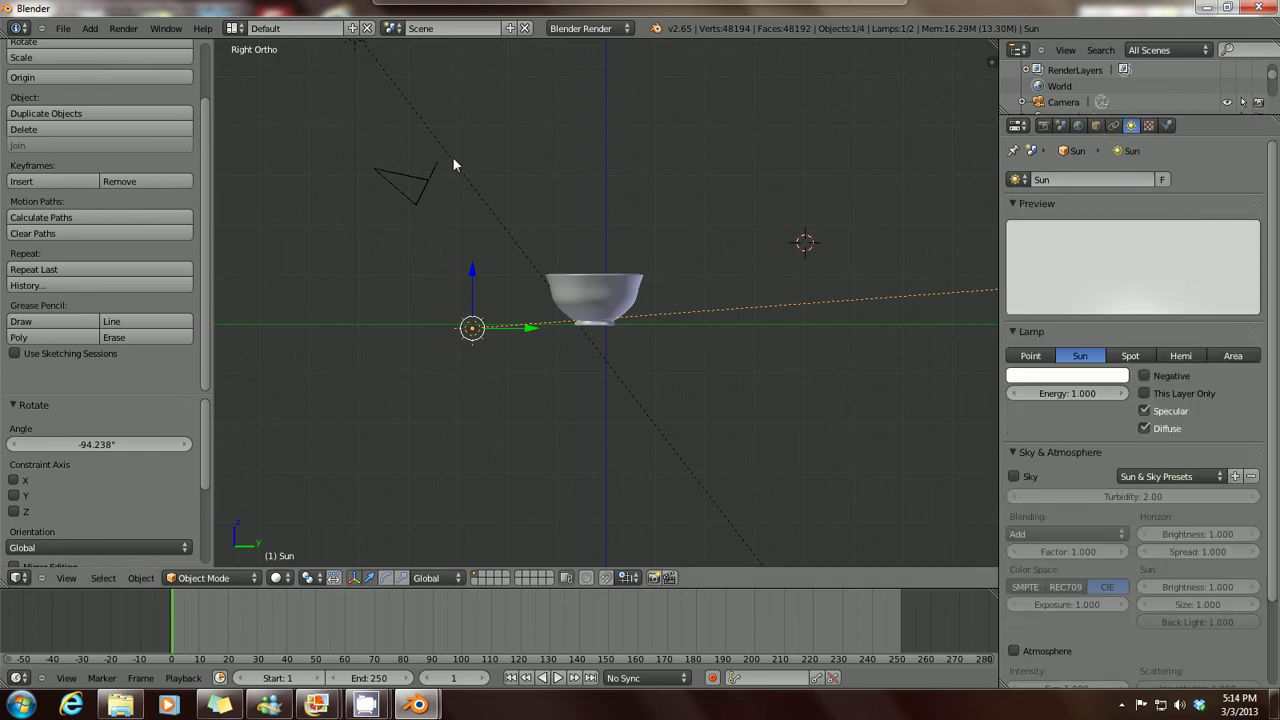
pyautogui.click(1068, 393)
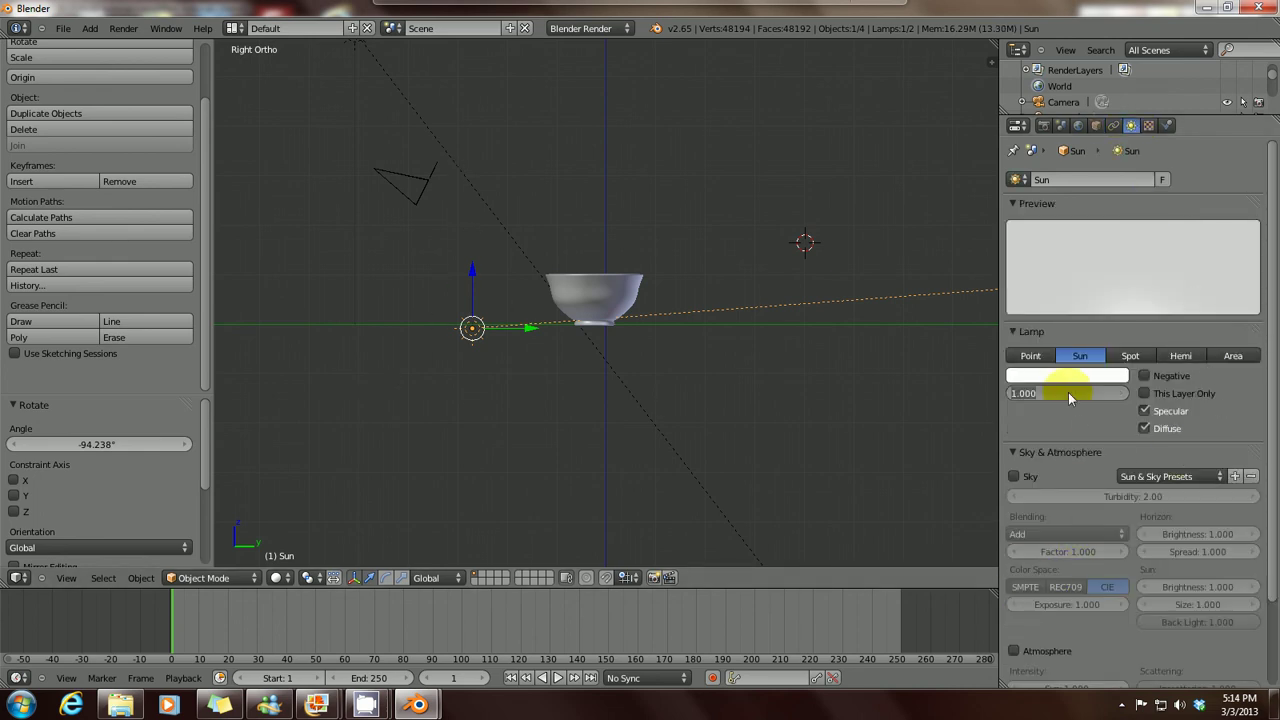
pyautogui.press('BackSpace')
pyautogui.write('.5')
pyautogui.press('Return')
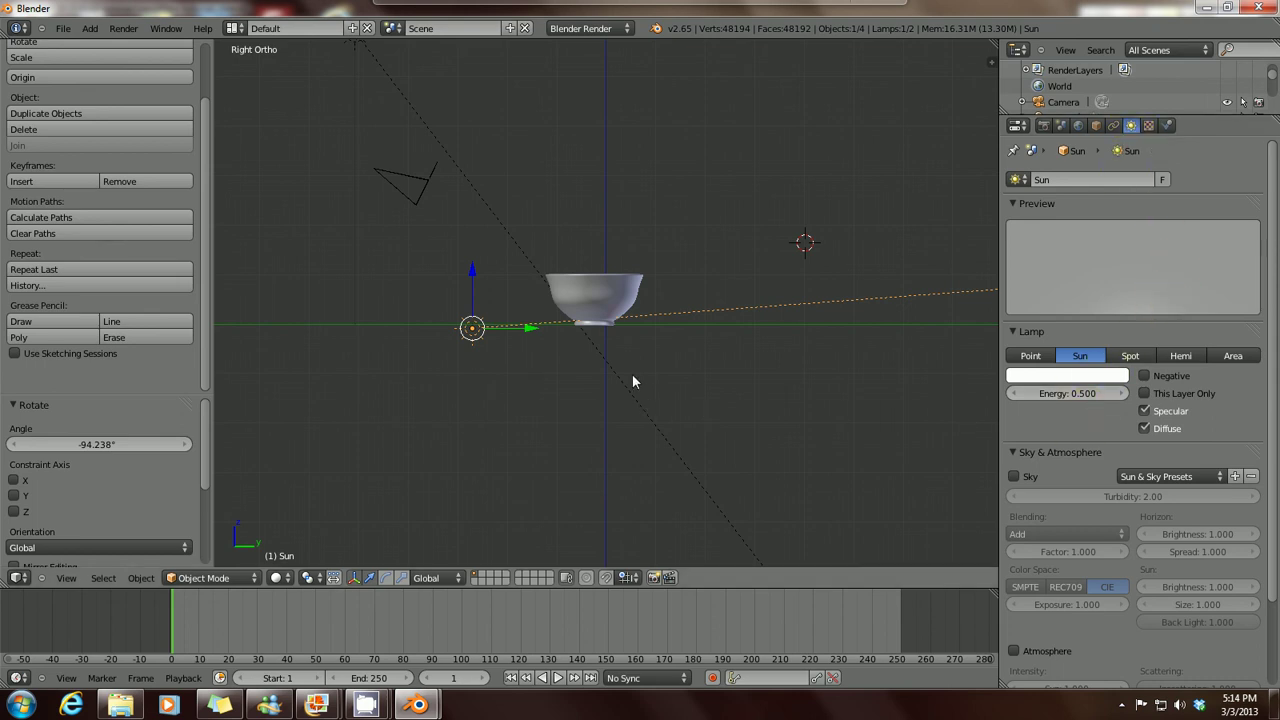
pyautogui.press('F12')
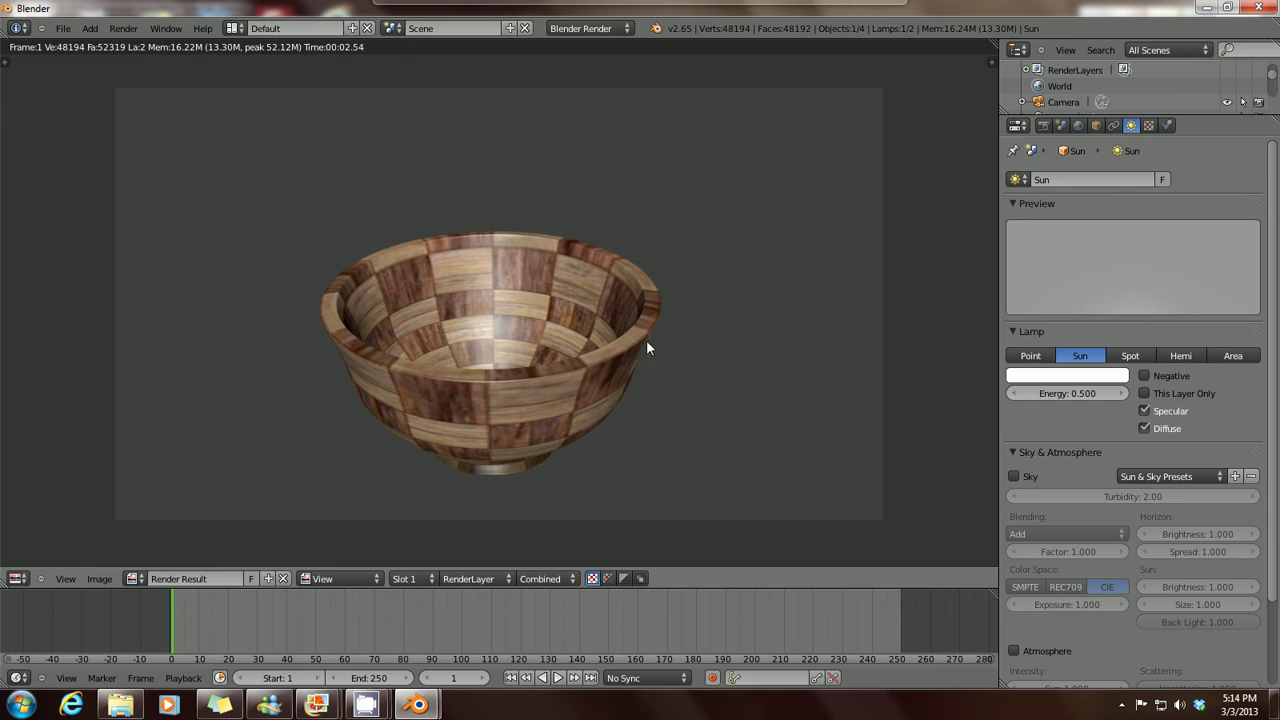
# Step: Compare the rendered bowl with the "bowl 3rd tutorial" reference photo
pyautogui.moveTo(316, 705)
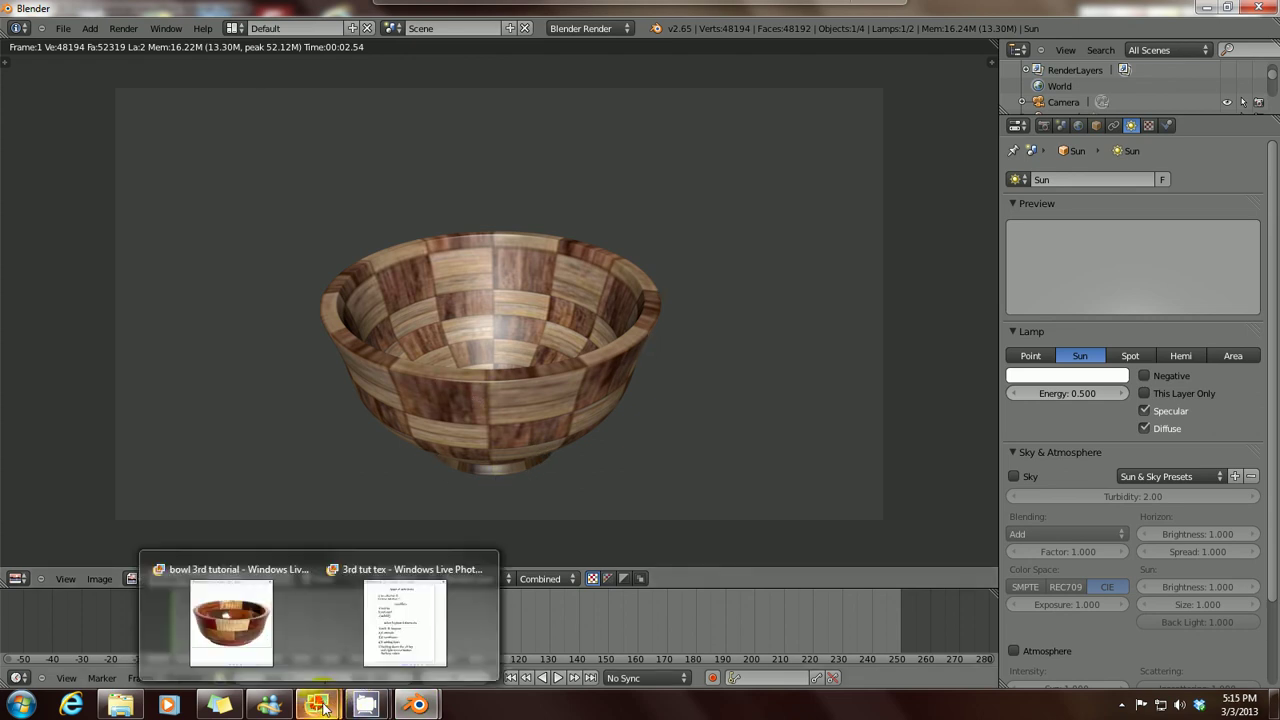
pyautogui.click(216, 647)
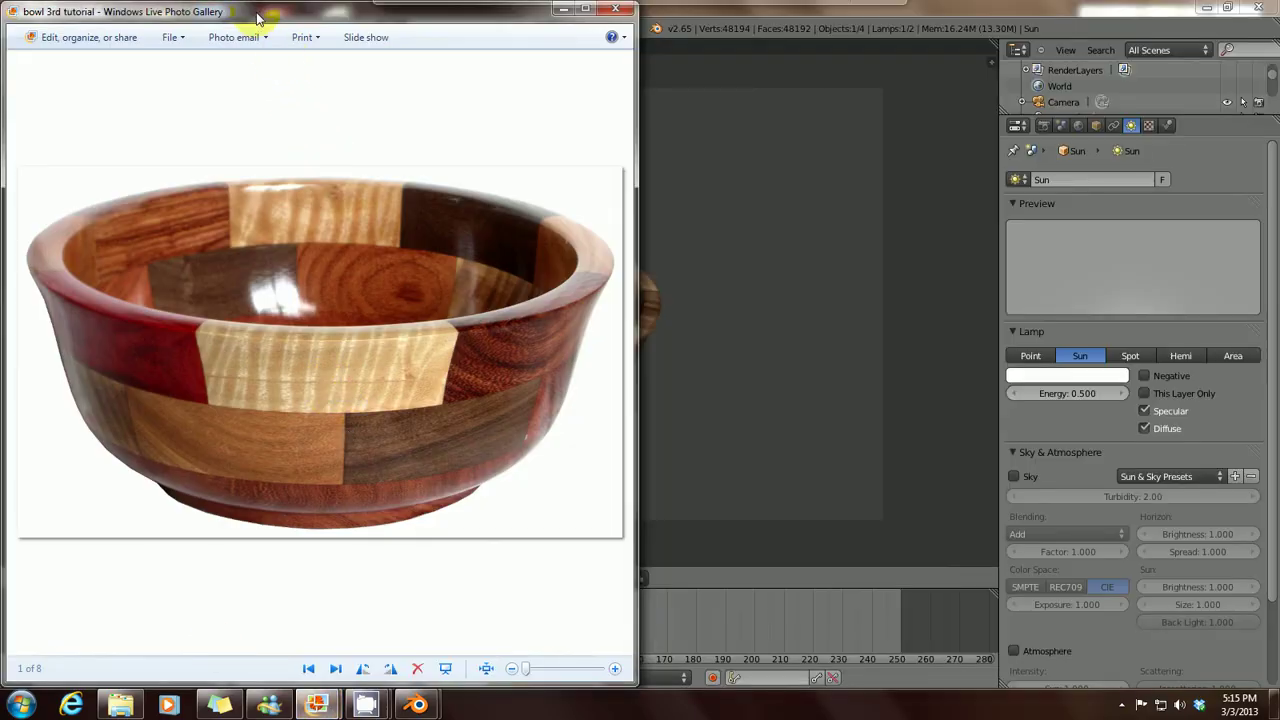
pyautogui.moveTo(245, 12); pyautogui.dragTo(206, 11)
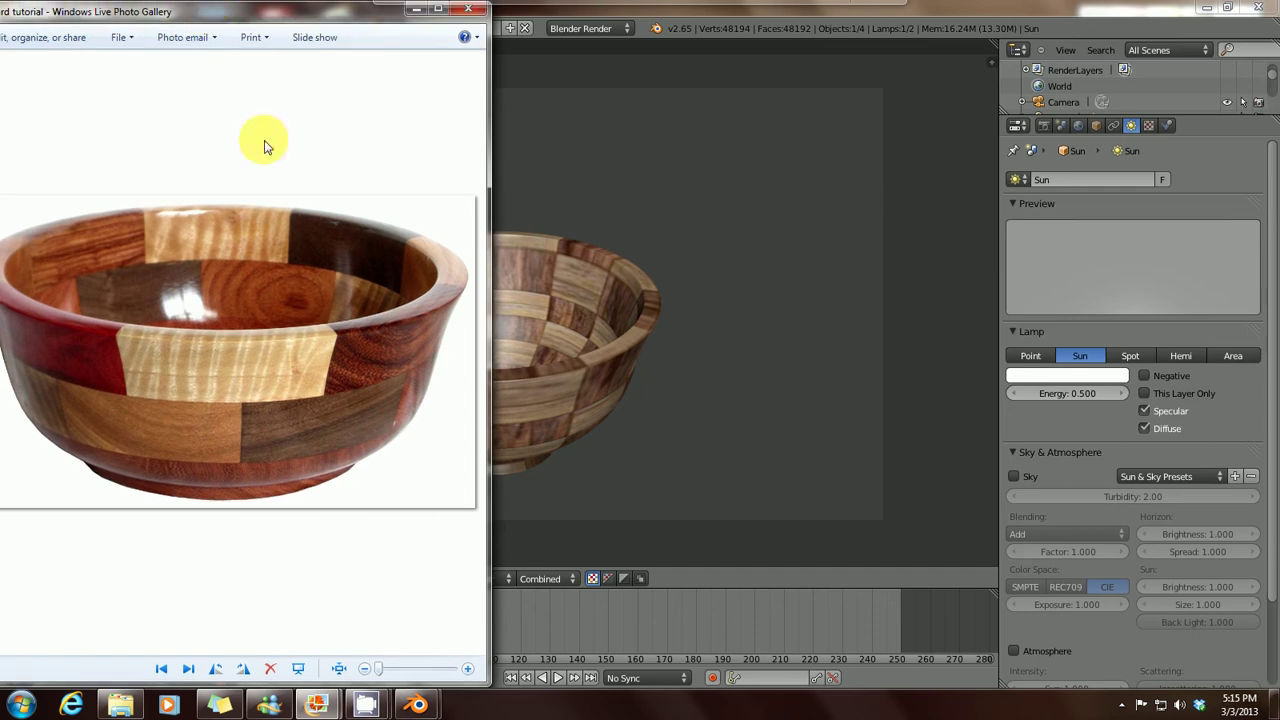
pyautogui.click(416, 8)
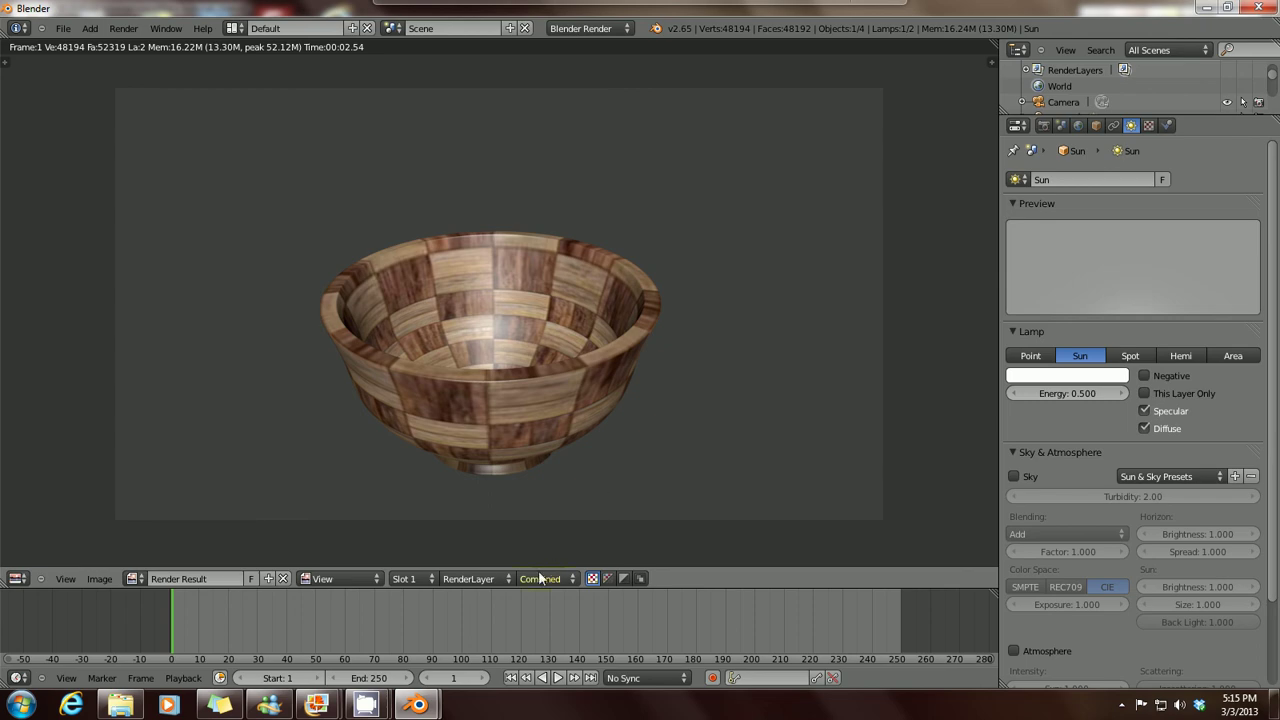
pyautogui.moveTo(386, 712)
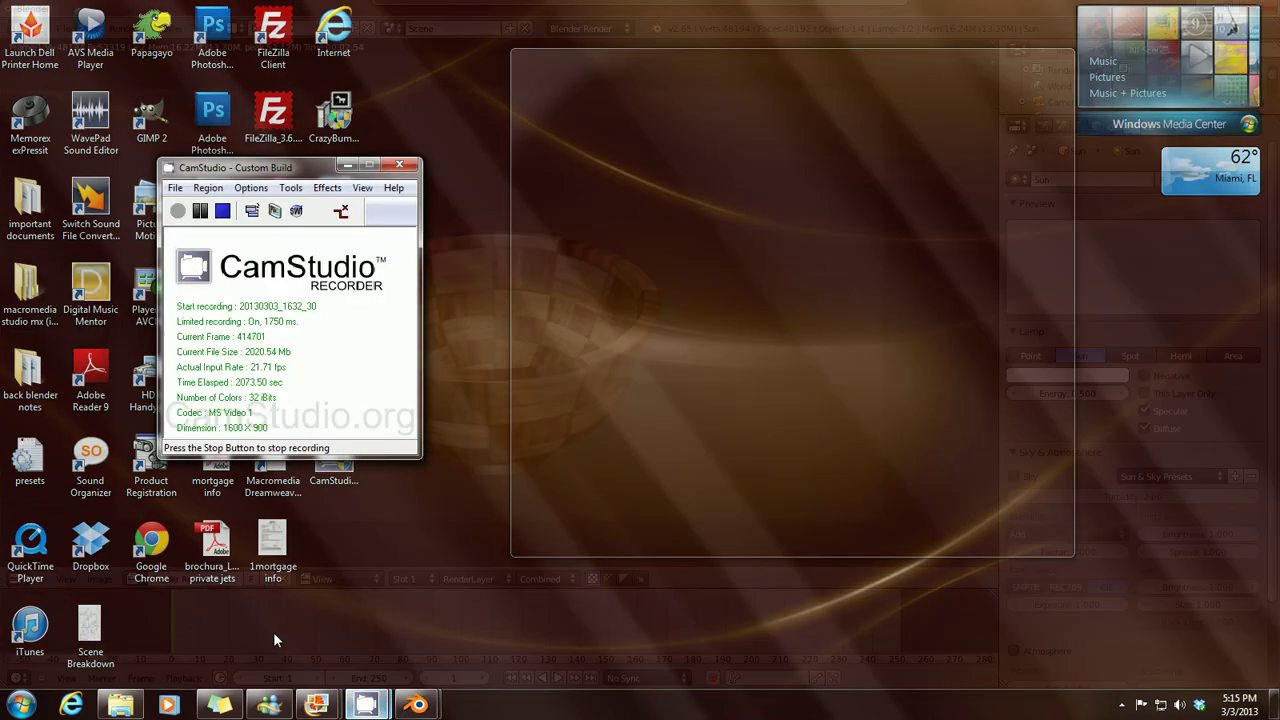
pyautogui.click(273, 632)
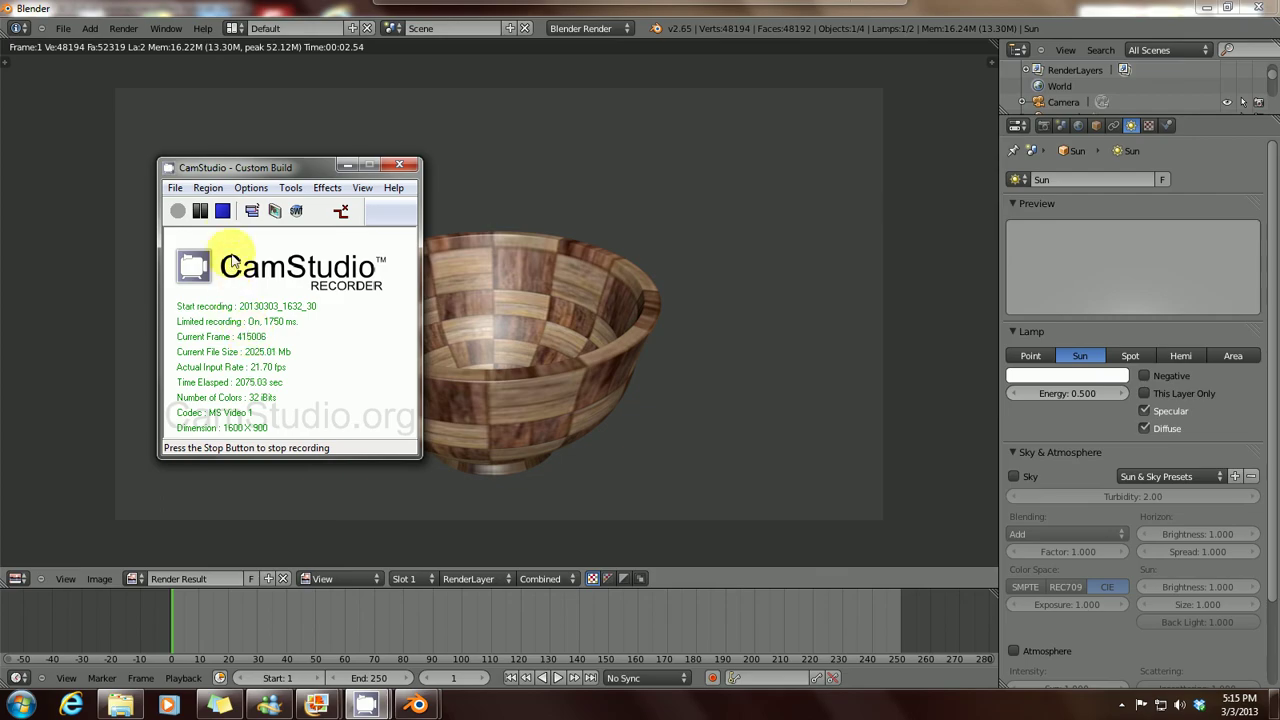